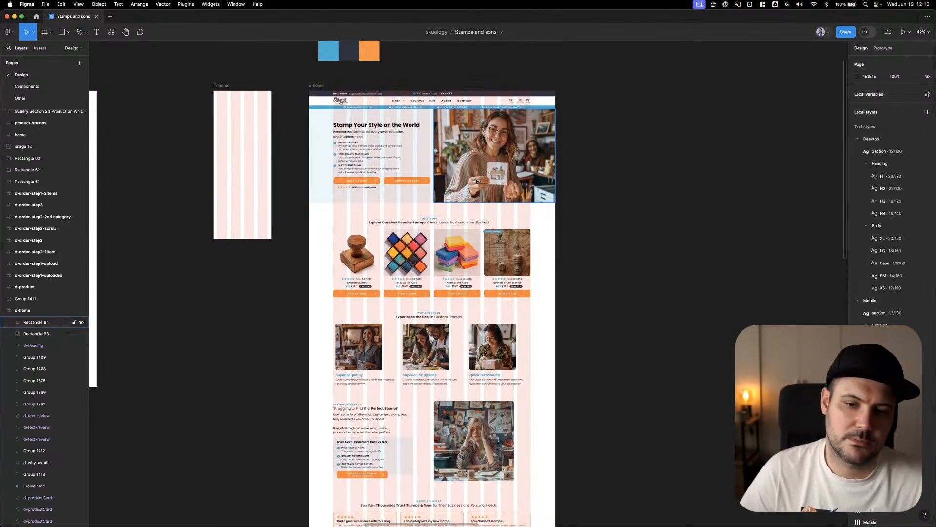
pyautogui.rightClick(659, 168)
pyautogui.click(657, 159)
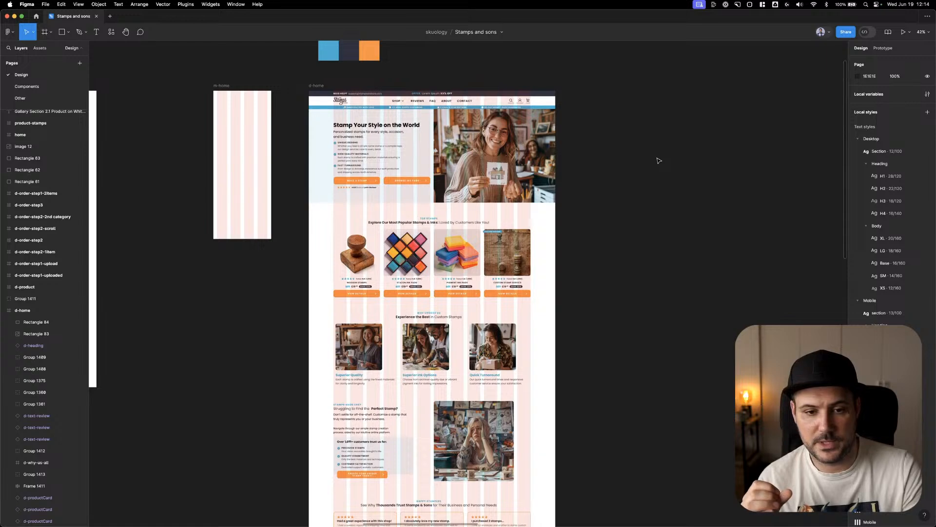
# Place an instance of the m-header component at the top of the empty m-home frame
pyautogui.scroll(3, 303, 161)
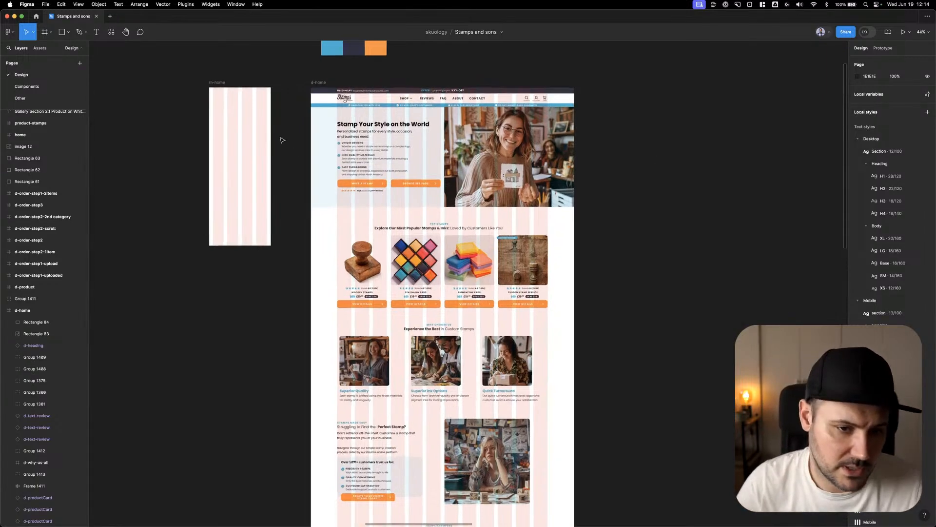
pyautogui.scroll(5, 374, 103)
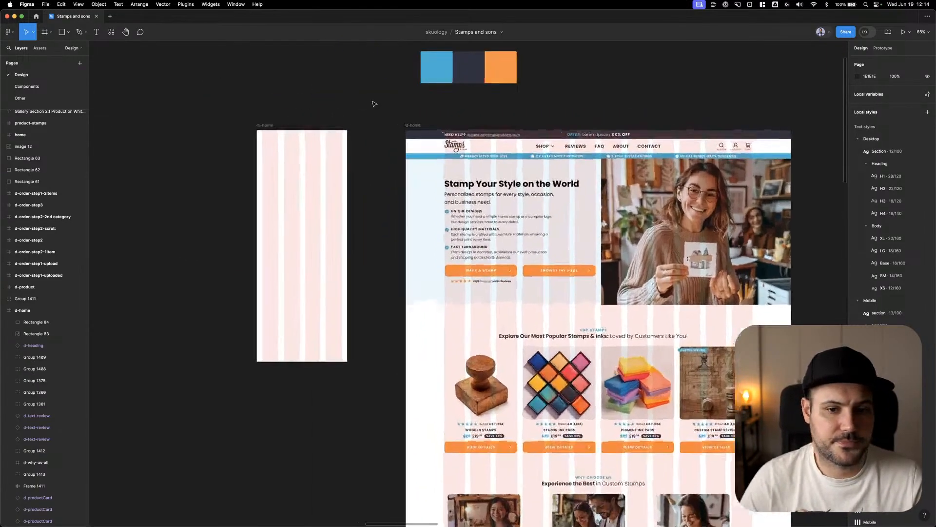
pyautogui.click(46, 50)
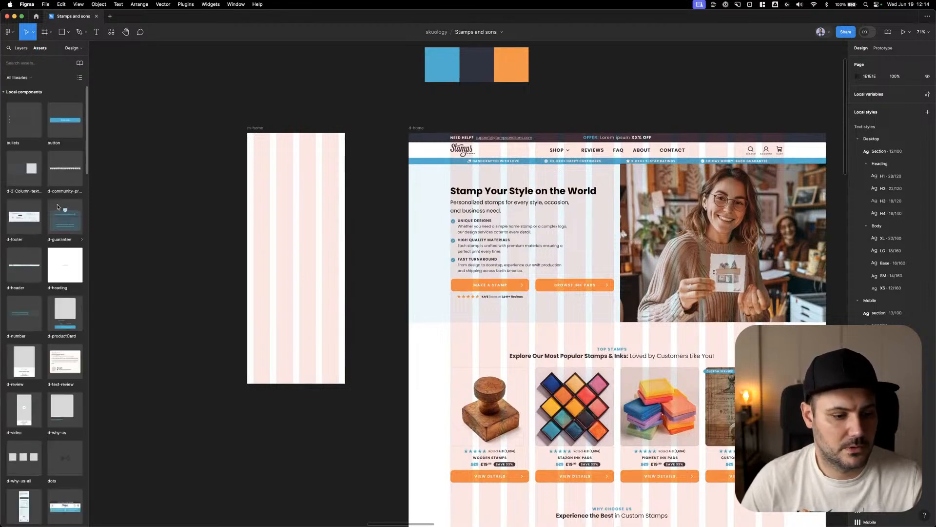
pyautogui.scroll(-5, 36, 213)
pyautogui.moveTo(64, 296); pyautogui.dragTo(306, 148)
pyautogui.click(359, 328)
# Extend the m-home frame downward to make it taller
pyautogui.scroll(-4, 264, 293)
pyautogui.hscroll(5, 263, 292)
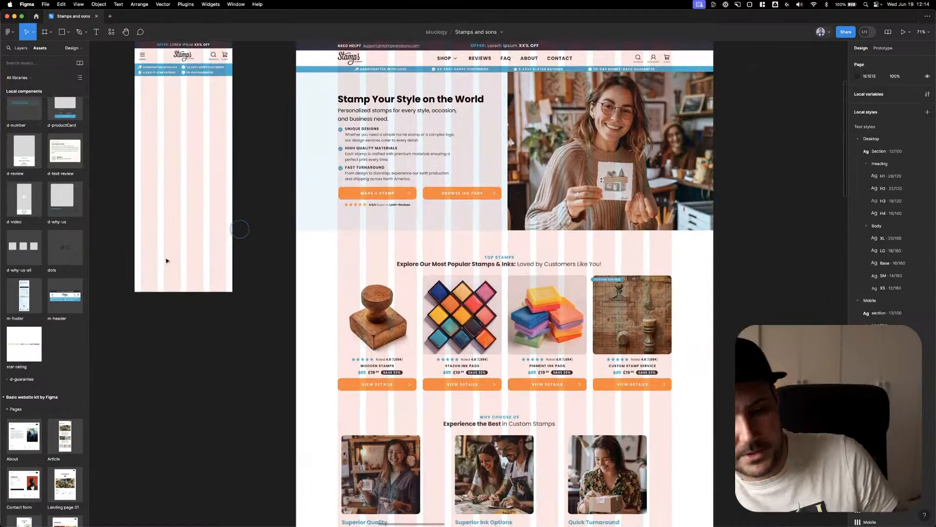
pyautogui.moveTo(191, 291); pyautogui.dragTo(211, 420)
pyautogui.click(286, 192)
pyautogui.scroll(4, 293, 205)
pyautogui.hscroll(-6, 293, 205)
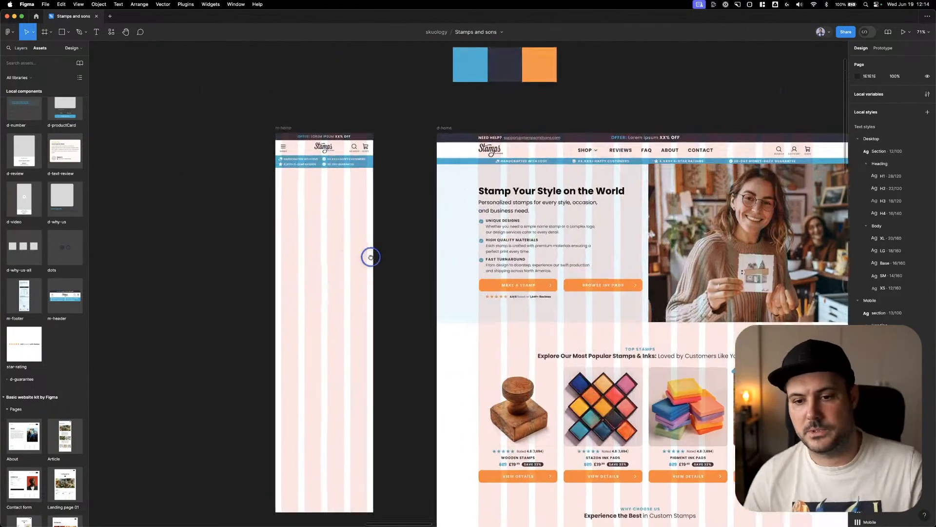
# Group the hero photo (Rectangle 83) with its overlay (Rectangle 84) in the d-home frame
pyautogui.click(708, 209)
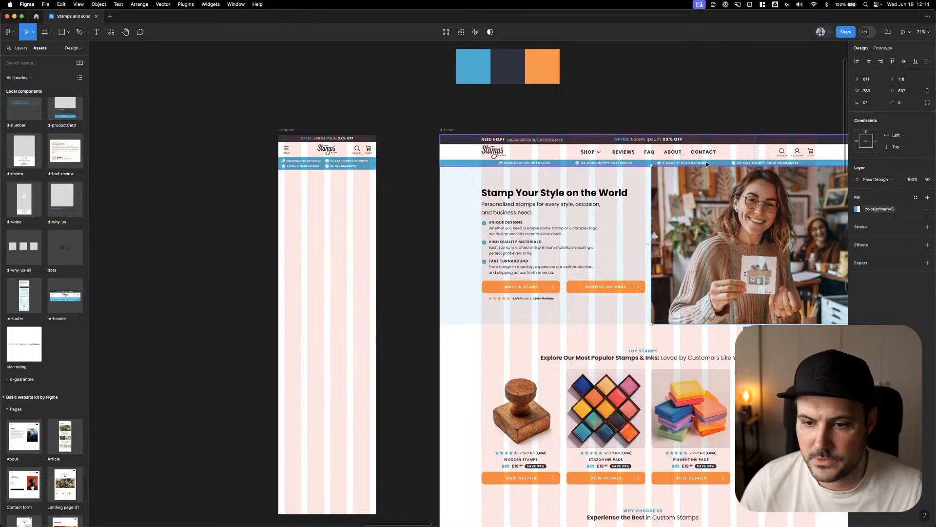
pyautogui.click(706, 161)
pyautogui.click(705, 176)
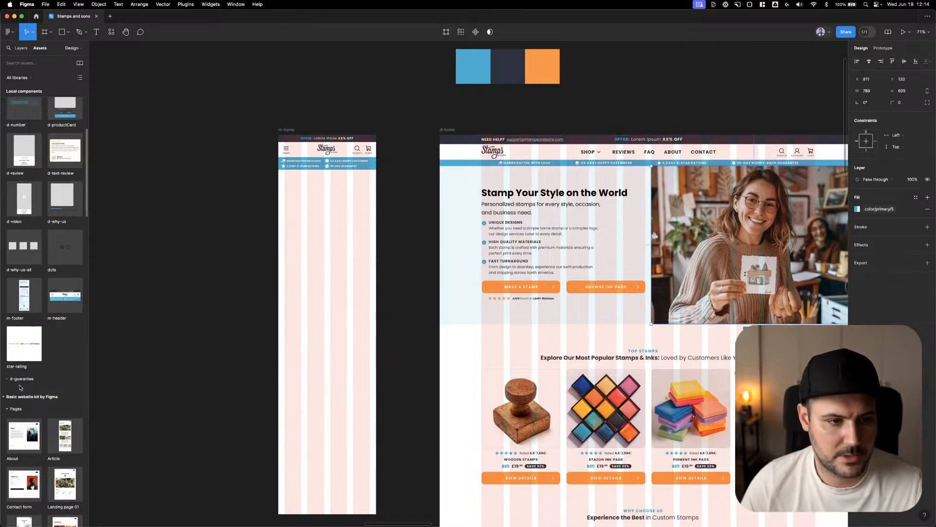
pyautogui.click(21, 47)
pyautogui.moveTo(88, 497); pyautogui.dragTo(151, 500)
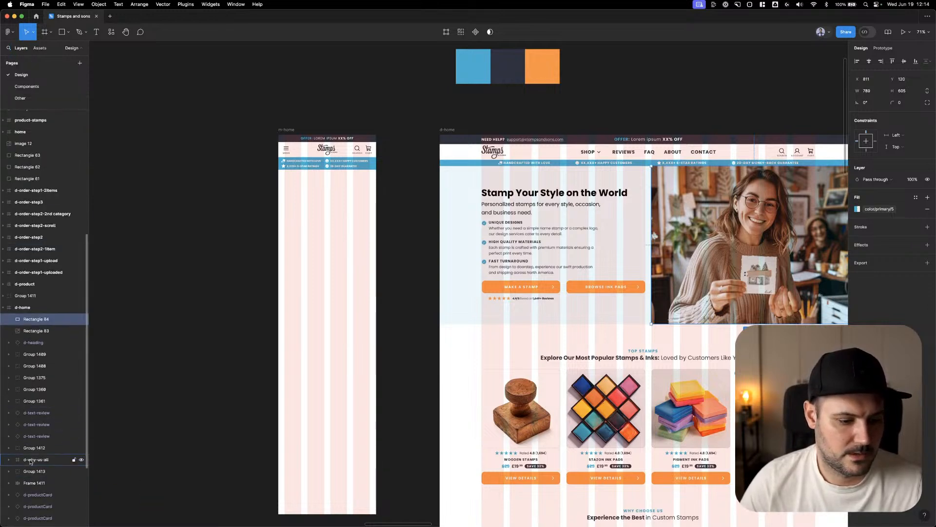
pyautogui.scroll(-5, 32, 242)
pyautogui.click(36, 228)
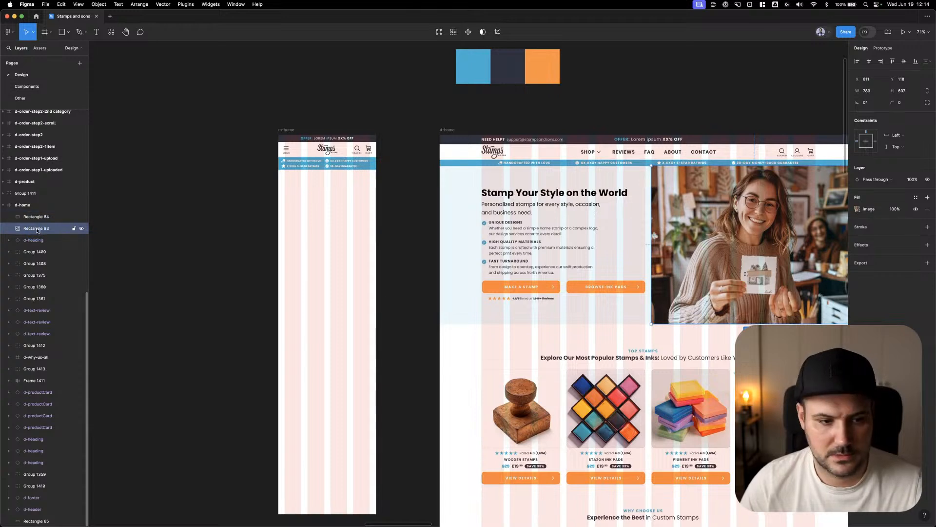
pyautogui.keyDown('shift'); pyautogui.click(44, 217); pyautogui.keyUp('shift')
pyautogui.press('super+g')
# Copy the hero image group into m-home directly below the header and scale it to the frame width of 375
pyautogui.press('super+c')
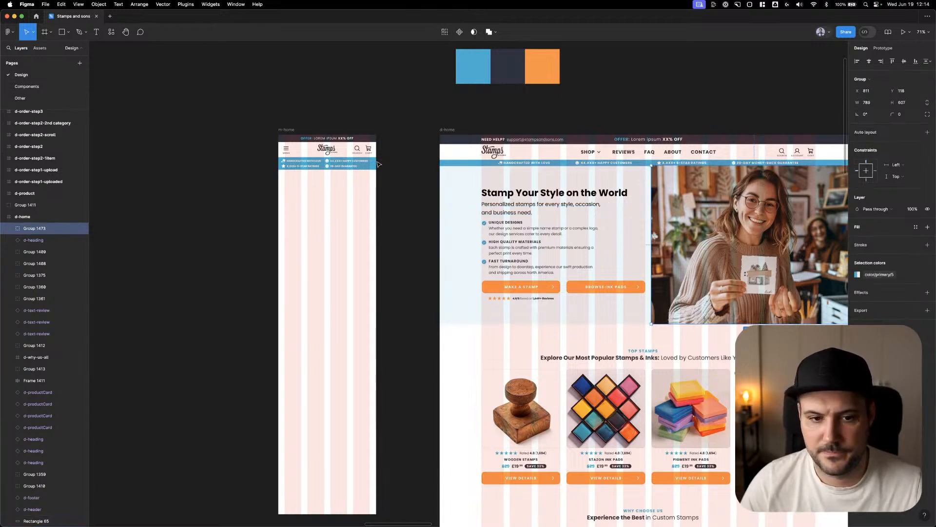
pyautogui.click(288, 131)
pyautogui.press('super+v')
pyautogui.moveTo(320, 155); pyautogui.dragTo(322, 190)
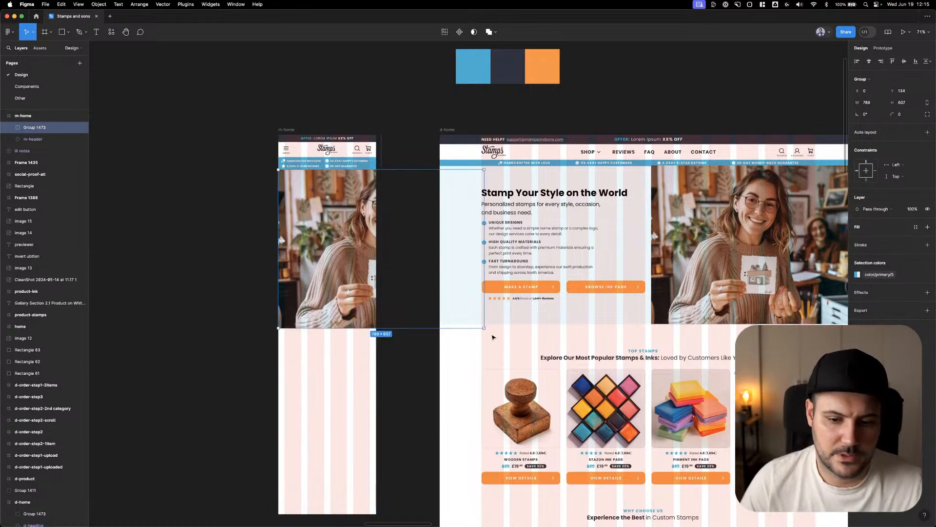
pyautogui.moveTo(486, 329); pyautogui.dragTo(377, 241)
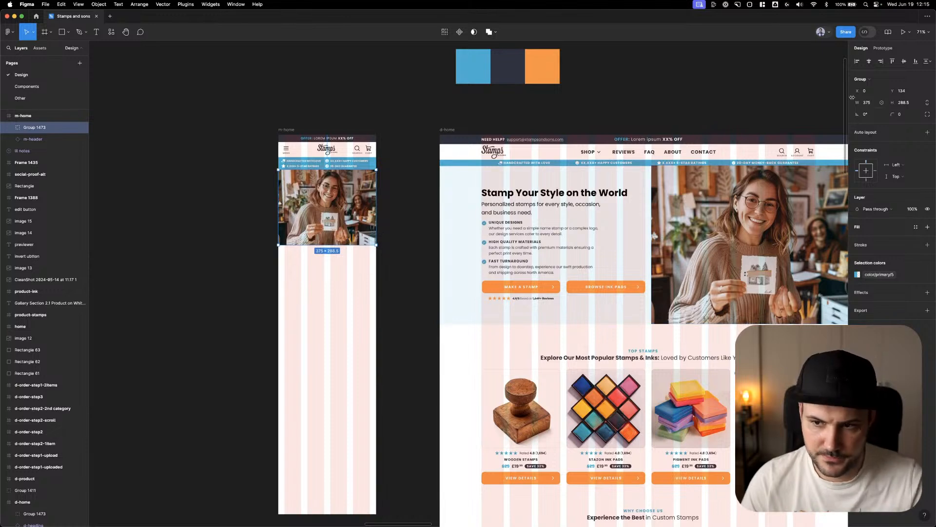
# Draw a rectangle above the m-home frame and set its size to 40 by 30
pyautogui.click(301, 105)
pyautogui.press('r')
pyautogui.moveTo(313, 78); pyautogui.dragTo(371, 109)
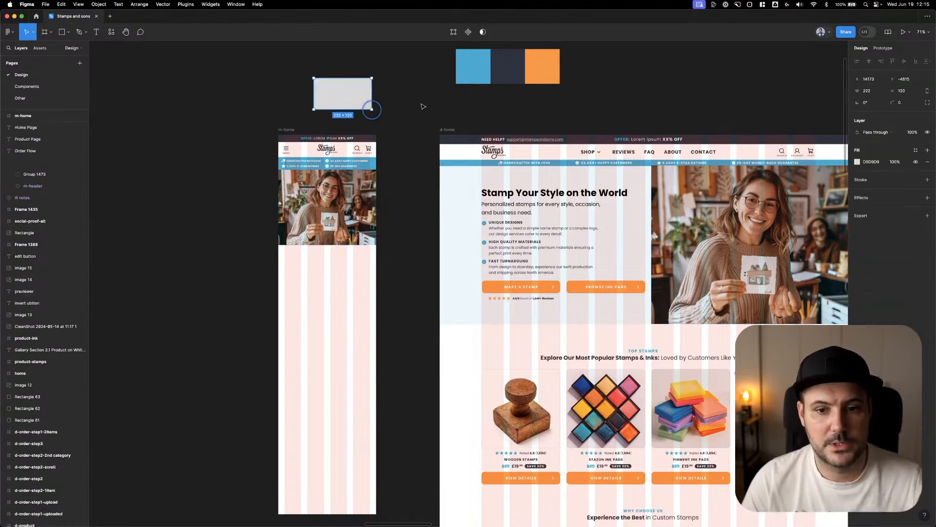
pyautogui.click(869, 92)
pyautogui.write('40')
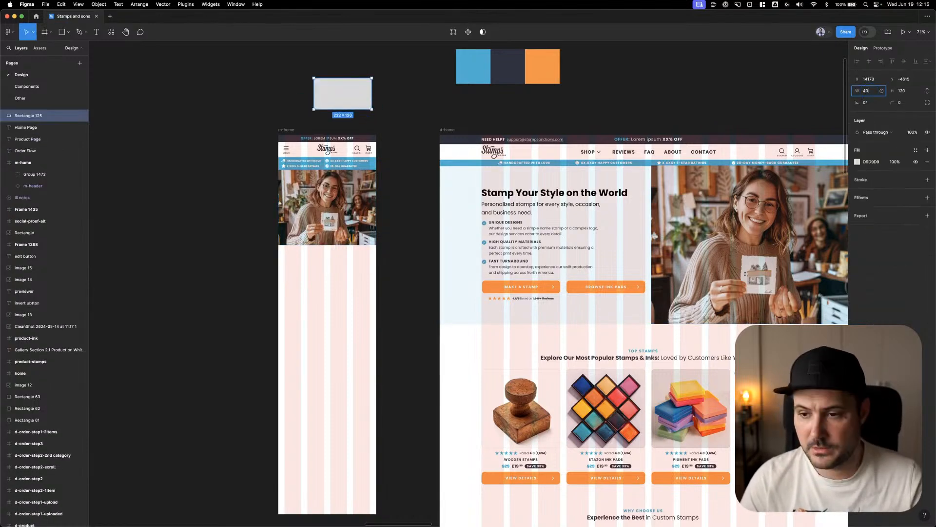
pyautogui.press('Tab')
pyautogui.write('30')
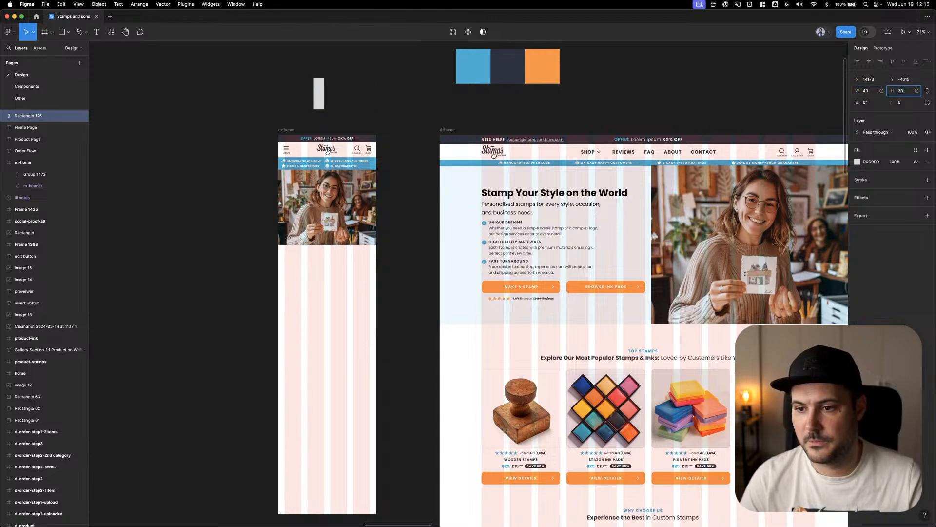
pyautogui.press('Return')
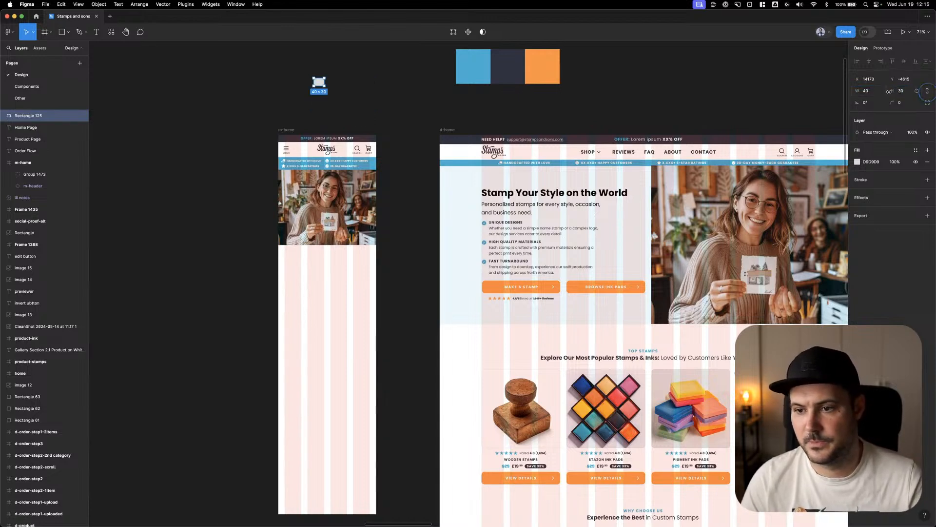
# Lock the rectangle's proportions, set its width to 375 and move it to just above the m-home frame
pyautogui.click(873, 91)
pyautogui.write('375')
pyautogui.press('Return')
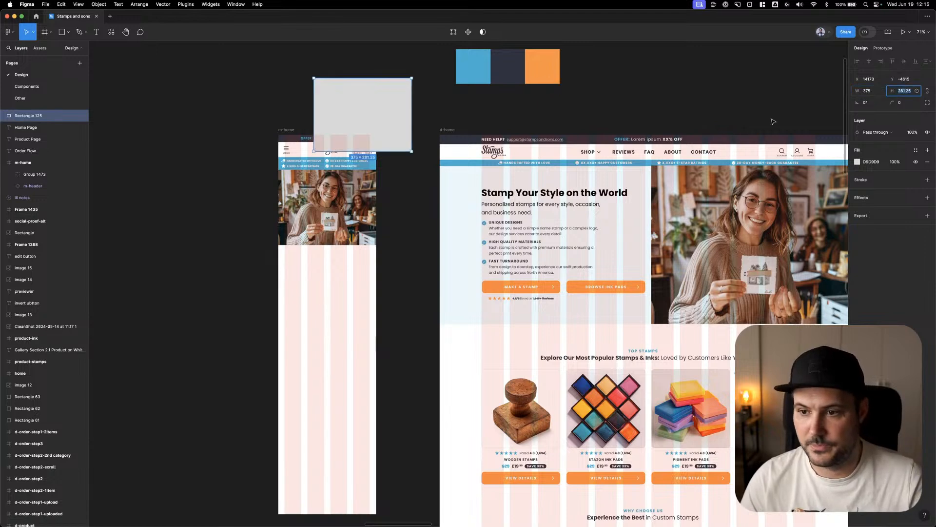
pyautogui.click(363, 197)
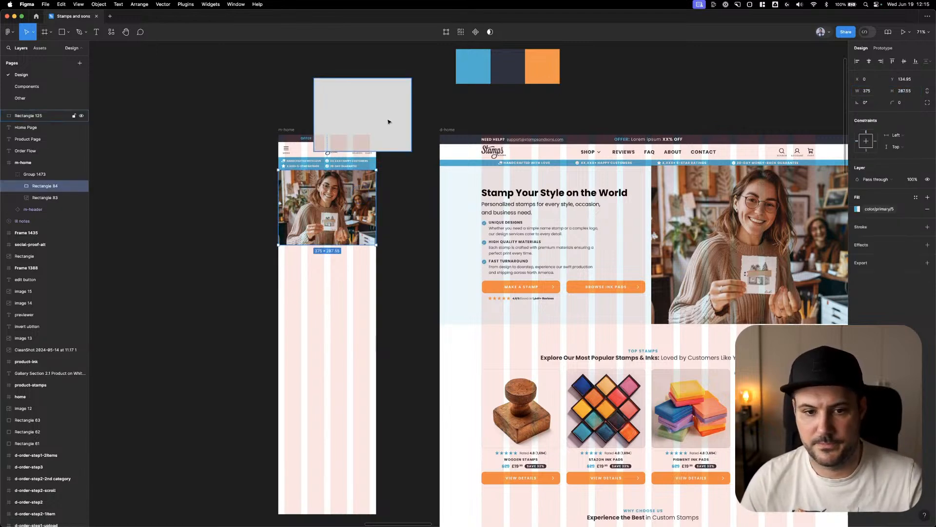
pyautogui.moveTo(389, 121); pyautogui.dragTo(358, 98)
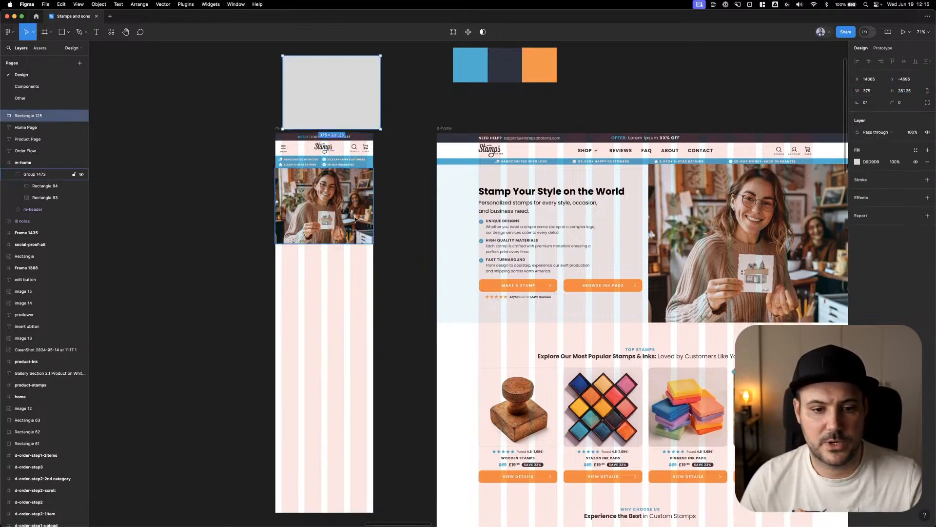
# Set the height of the hero image group in m-home to 281
pyautogui.click(338, 236)
pyautogui.click(904, 103)
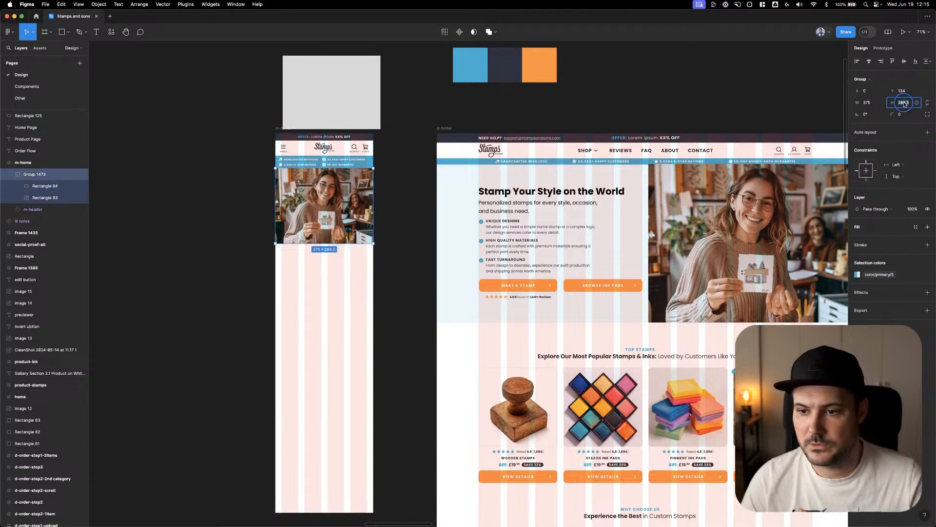
pyautogui.click(291, 89)
pyautogui.click(334, 234)
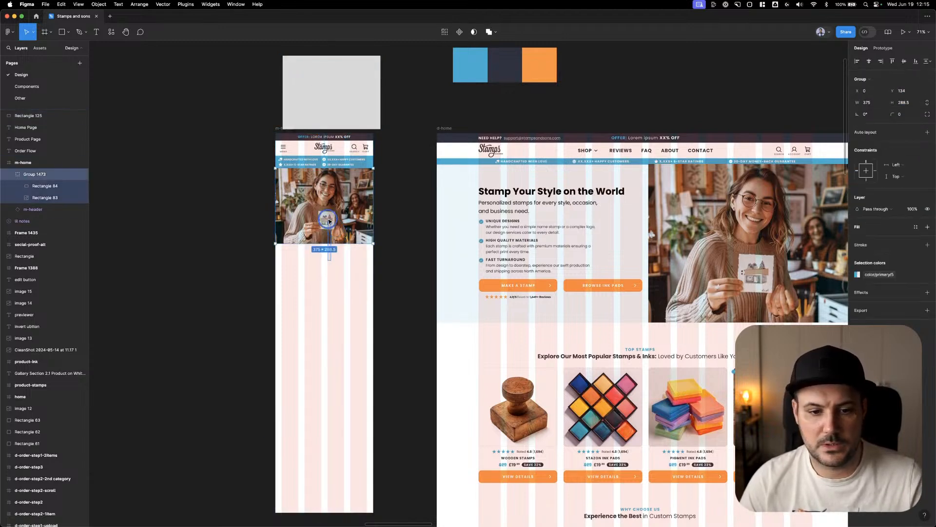
pyautogui.click(904, 102)
pyautogui.write('281')
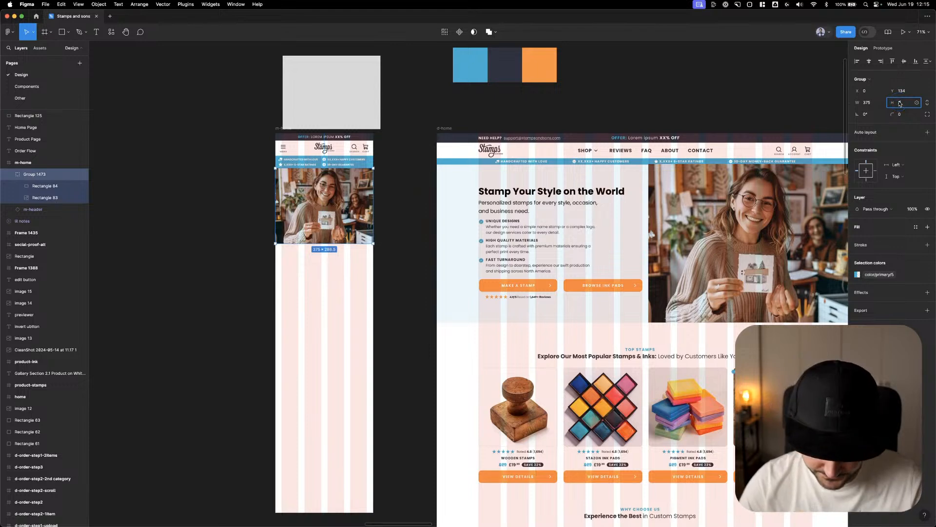
pyautogui.press('Return')
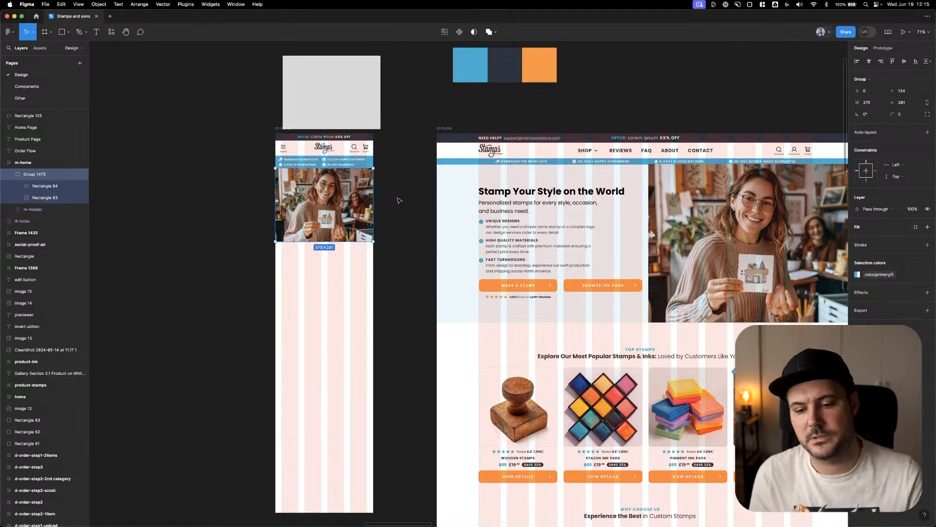
pyautogui.click(398, 197)
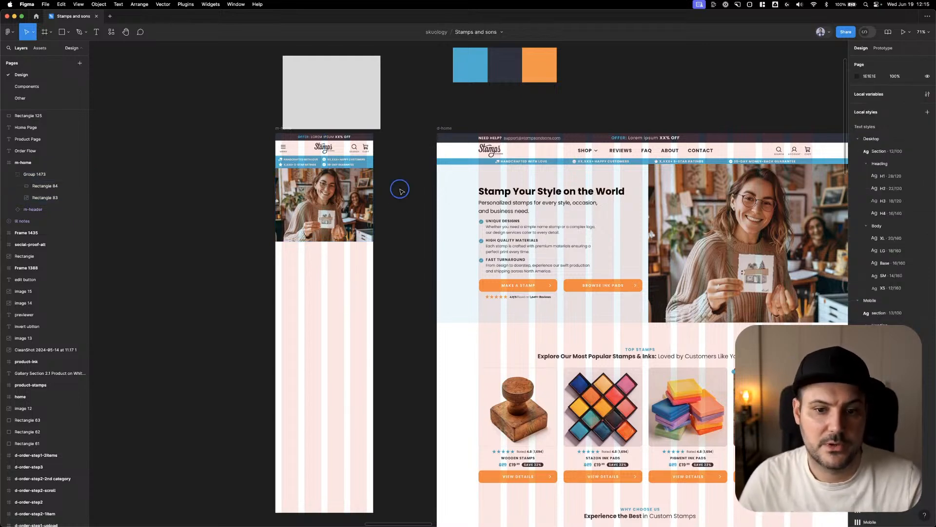
# Set the grey reference rectangle above m-home to 19 wide by 9 high
pyautogui.scroll(3, 404, 188)
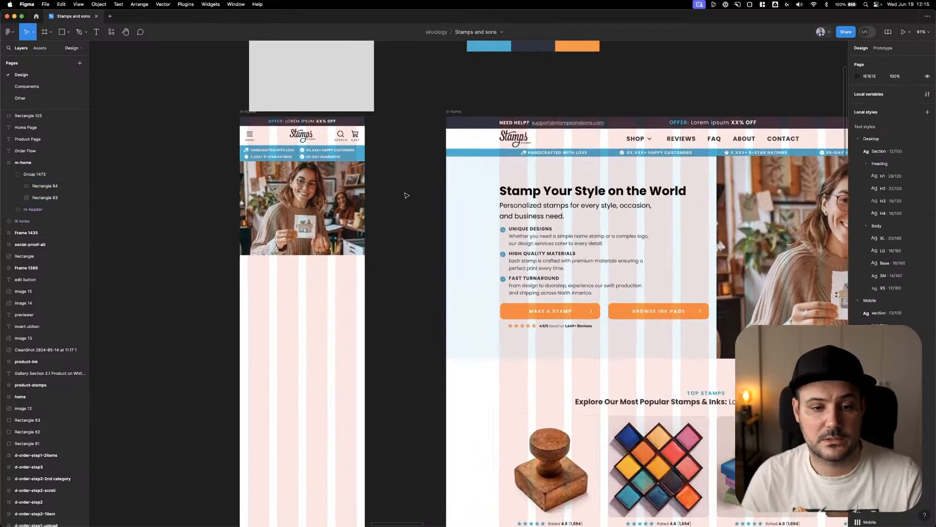
pyautogui.scroll(-3, 297, 195)
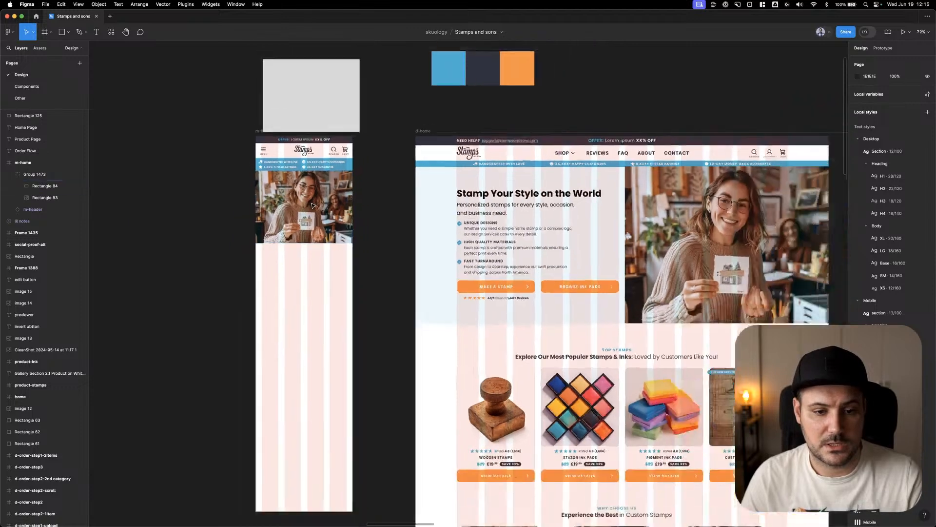
pyautogui.scroll(2, 331, 144)
pyautogui.click(330, 144)
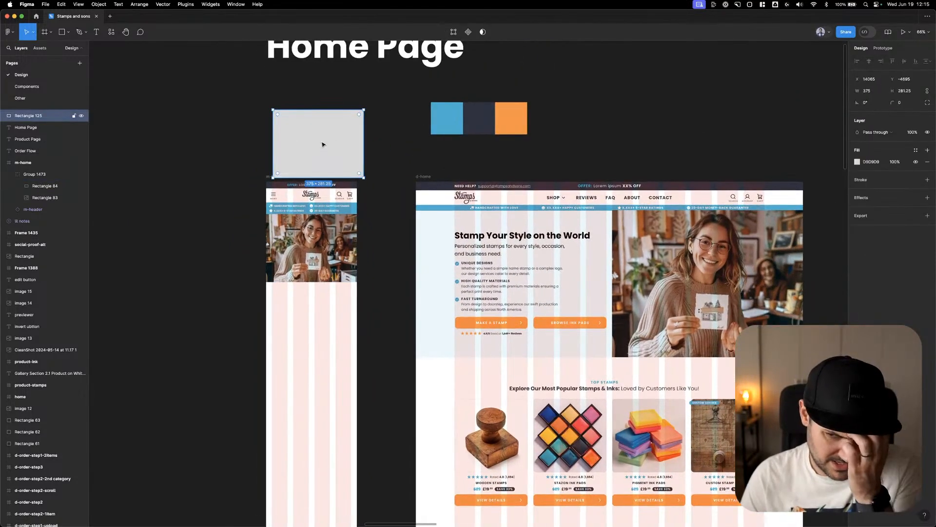
pyautogui.click(870, 91)
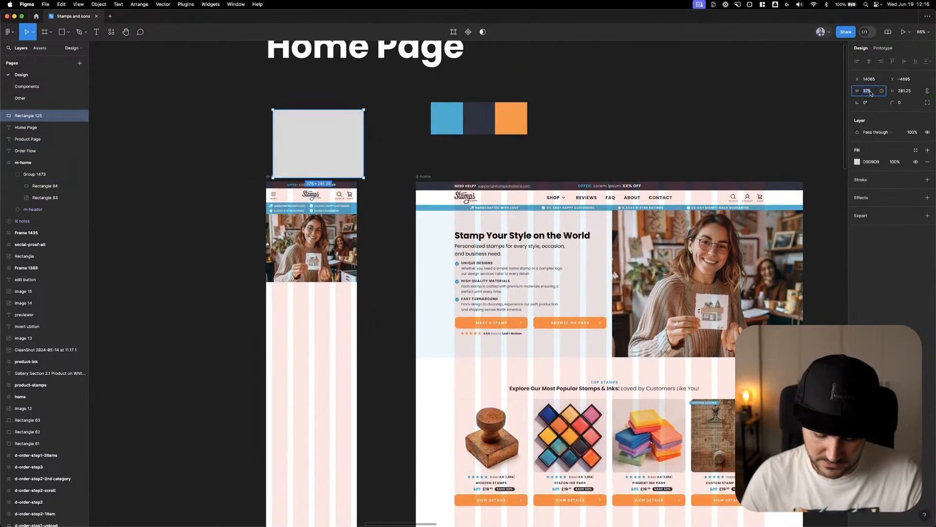
pyautogui.write('19')
pyautogui.click(908, 92)
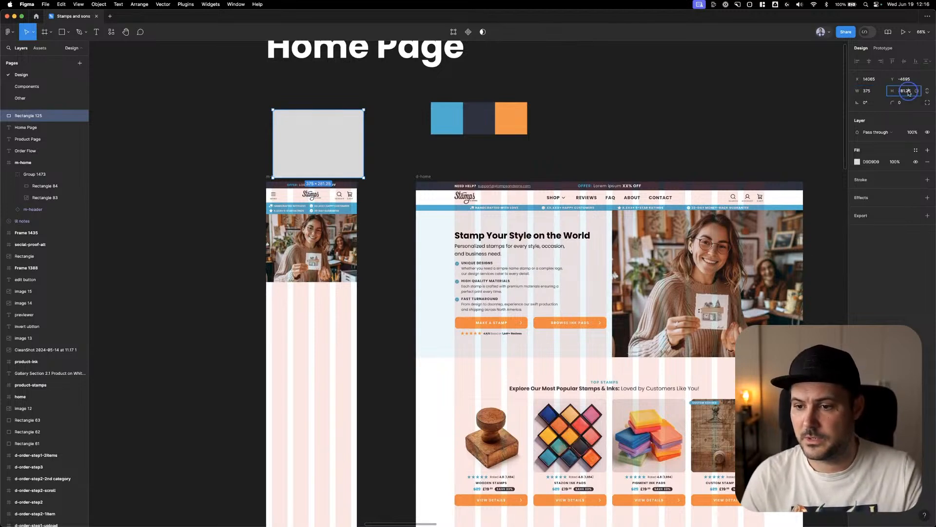
pyautogui.write('9')
pyautogui.press('Return')
pyautogui.click(871, 90)
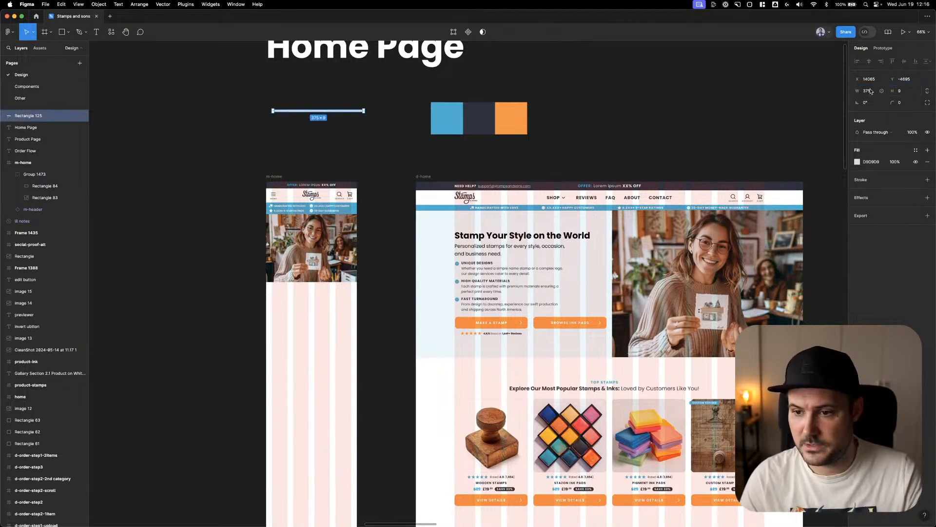
pyautogui.write('12')
pyautogui.press('Return')
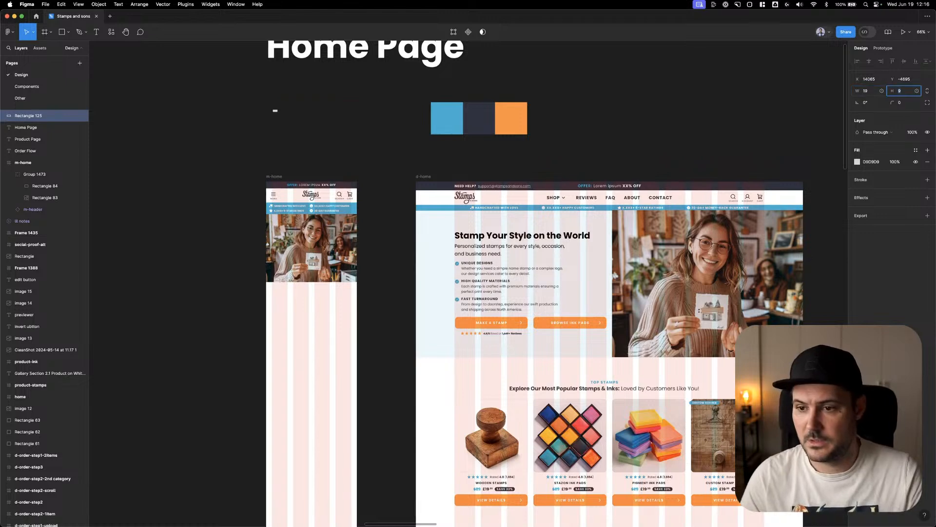
# Scale the 19 by 9 rectangle up proportionally to about 368 by 174 above the m-home frame
pyautogui.click(338, 98)
pyautogui.click(276, 112)
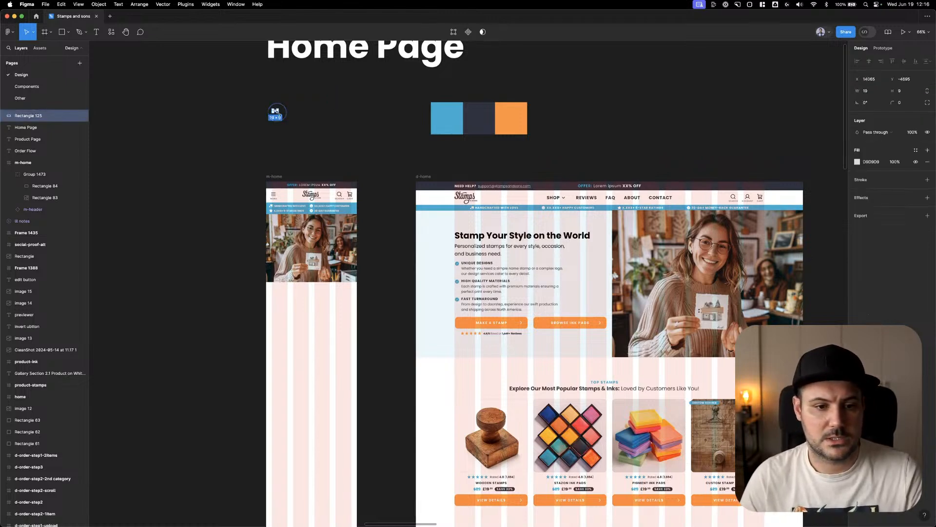
pyautogui.moveTo(277, 113); pyautogui.dragTo(357, 149)
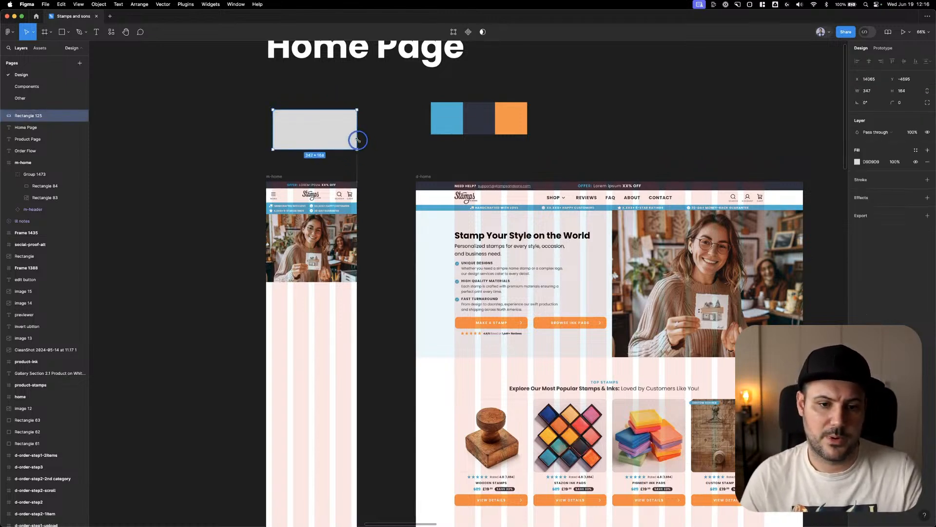
pyautogui.moveTo(272, 149); pyautogui.dragTo(269, 152)
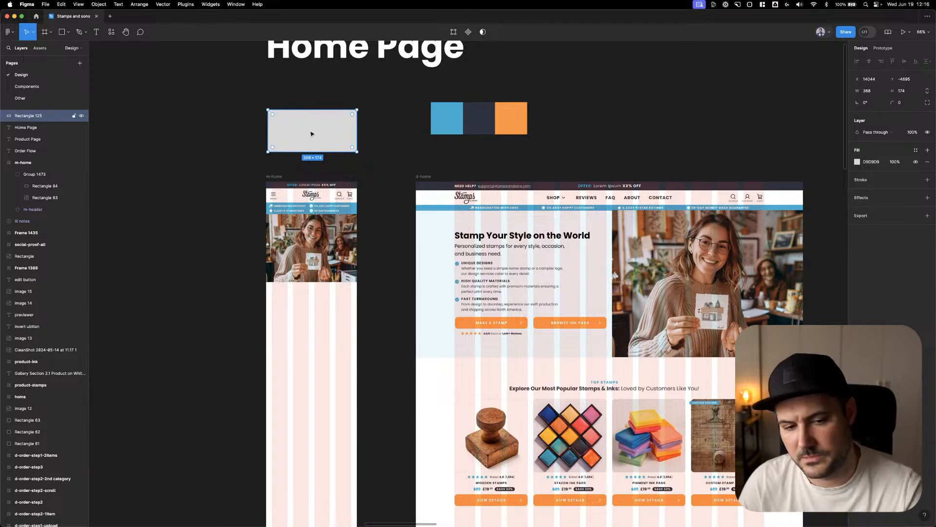
# Delete the grey reference rectangle above the m-home frame
pyautogui.press('Delete')
pyautogui.moveTo(398, 242); pyautogui.dragTo(397, 177)
pyautogui.rightClick(397, 177)
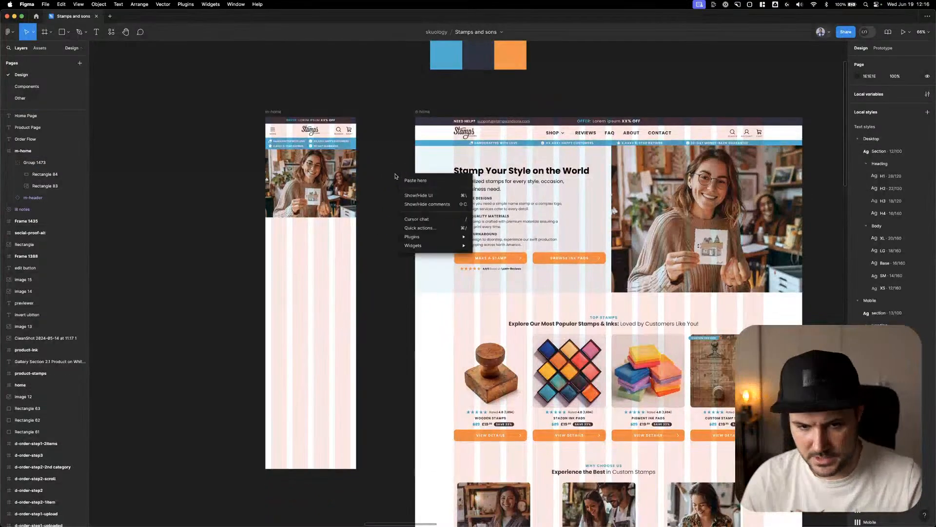
pyautogui.click(389, 170)
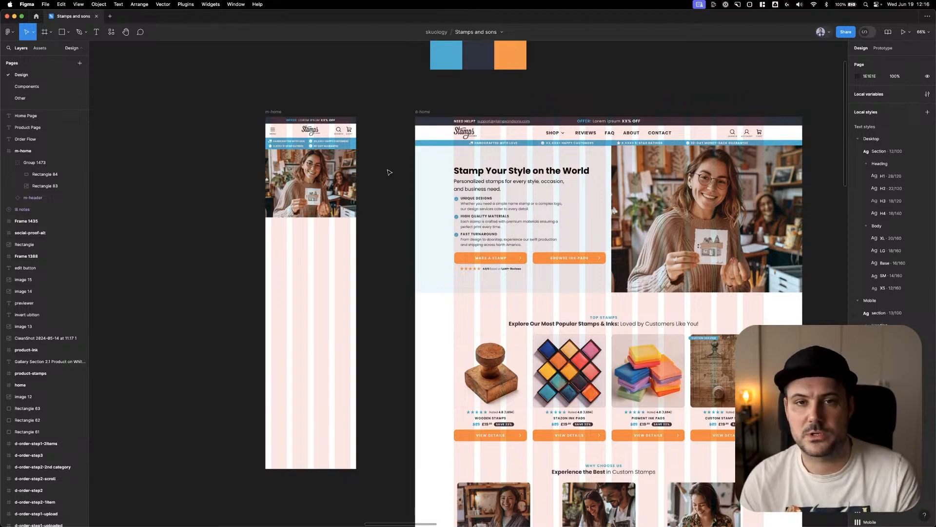
pyautogui.rightClick(389, 171)
pyautogui.click(383, 165)
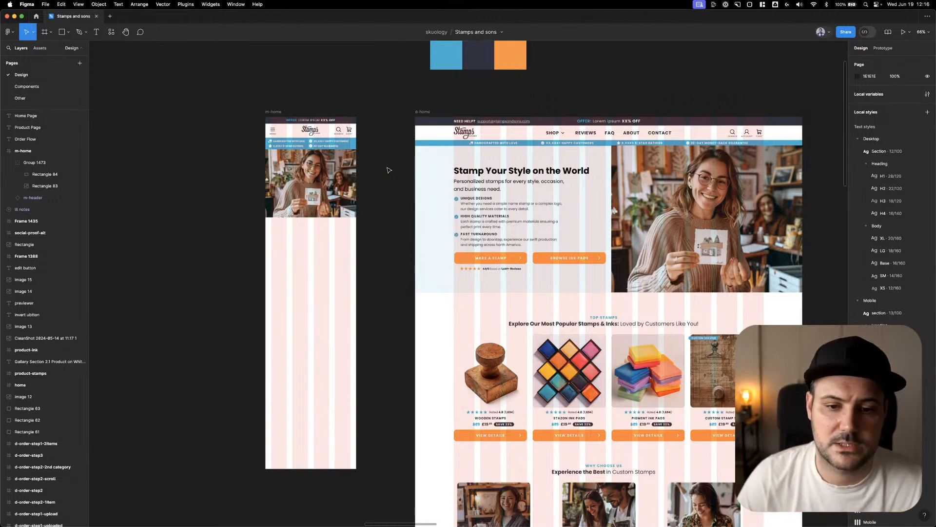
# Copy the light-blue hero background from d-home into m-home at X 0, Y 134 and narrow it to 375 wide
pyautogui.click(445, 160)
pyautogui.moveTo(342, 170); pyautogui.dragTo(284, 160)
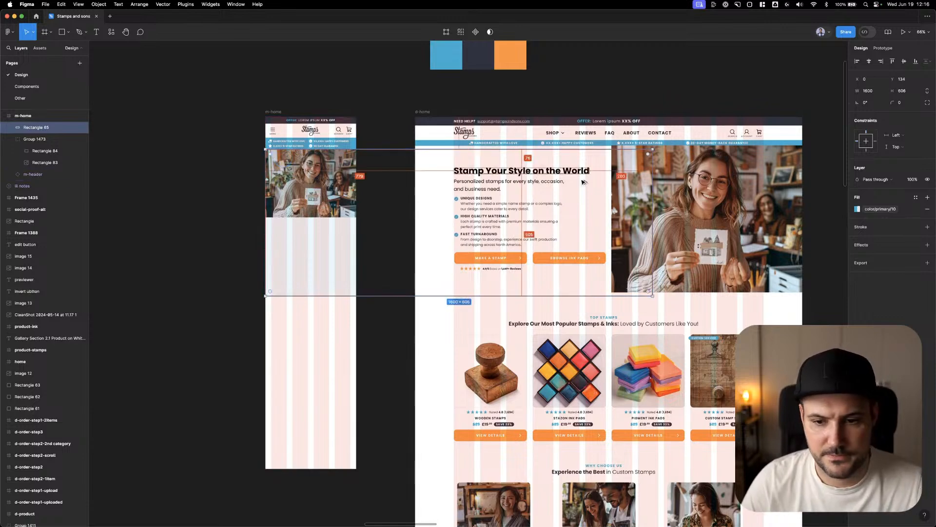
pyautogui.moveTo(653, 222); pyautogui.dragTo(355, 218)
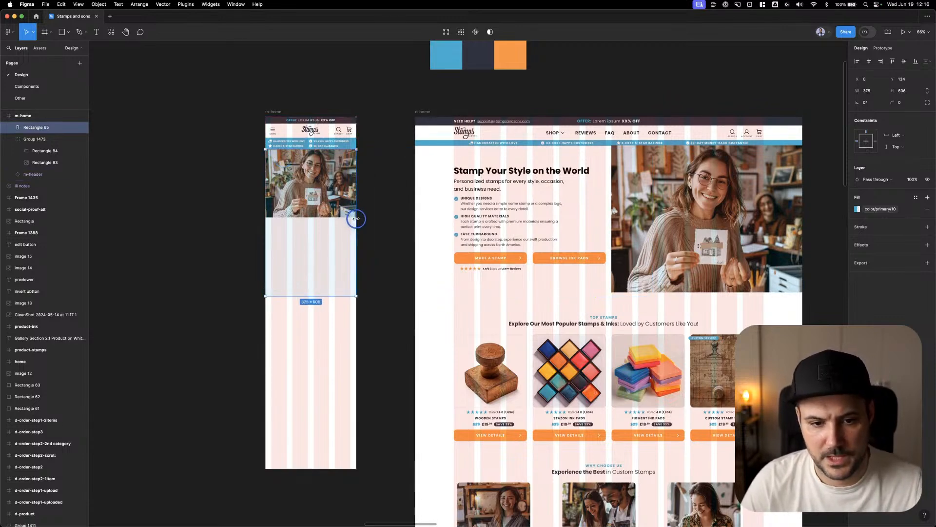
# Send the light-blue background behind the other m-home layers and extend its bottom edge well below the hero image
pyautogui.rightClick(332, 198)
pyautogui.click(349, 270)
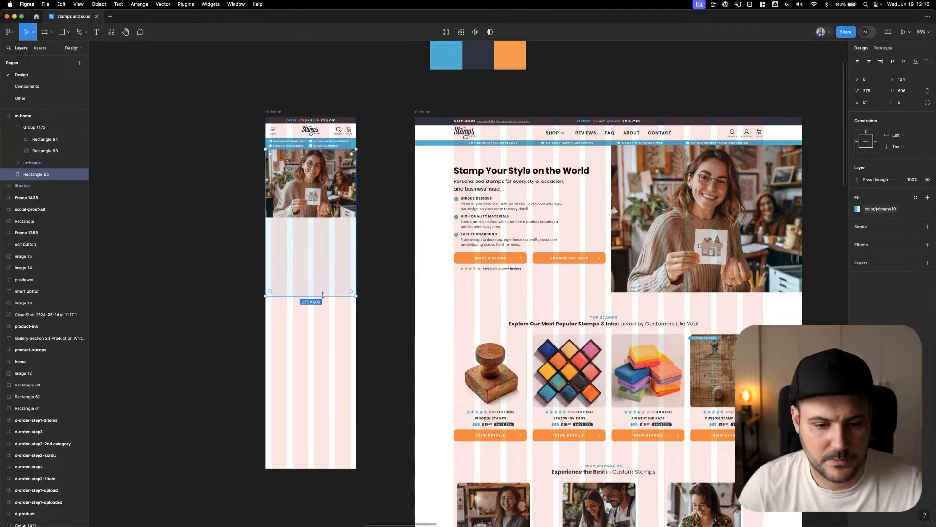
pyautogui.moveTo(320, 296); pyautogui.dragTo(322, 413)
# Copy the desktop hero text-and-buttons group into m-home just below the hero image and ungroup it
pyautogui.moveTo(500, 180); pyautogui.dragTo(317, 235)
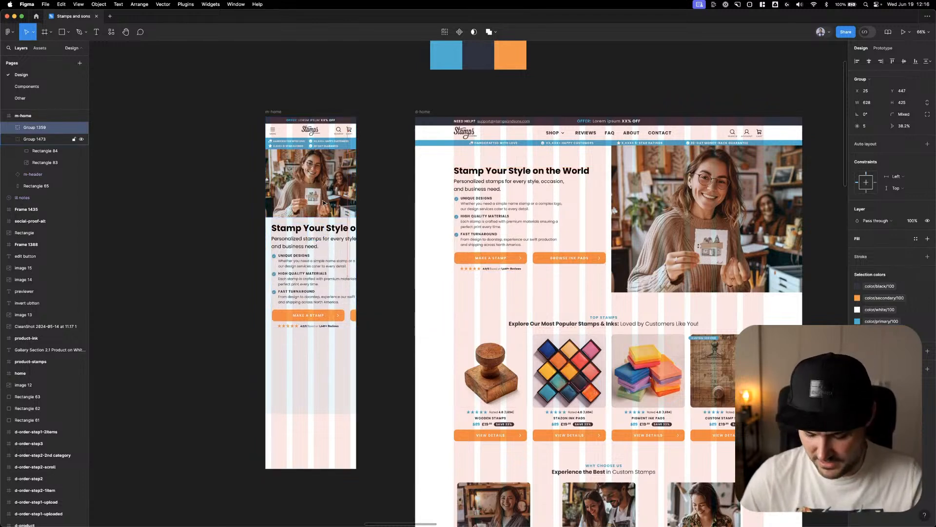
pyautogui.press('super+shift+g')
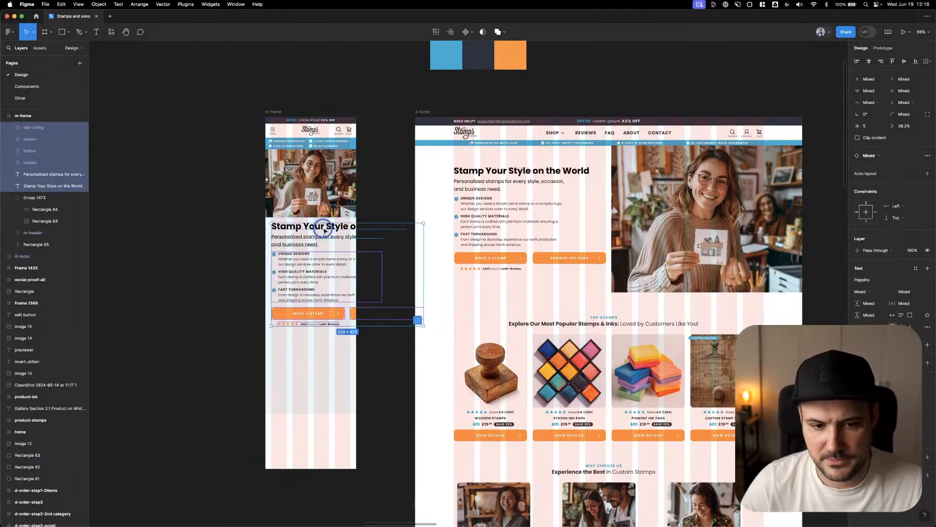
# Apply the Mobile/Heading/H2 text style to the "Stamp Your Style on the World" heading in m-home
pyautogui.click(324, 228)
pyautogui.click(927, 198)
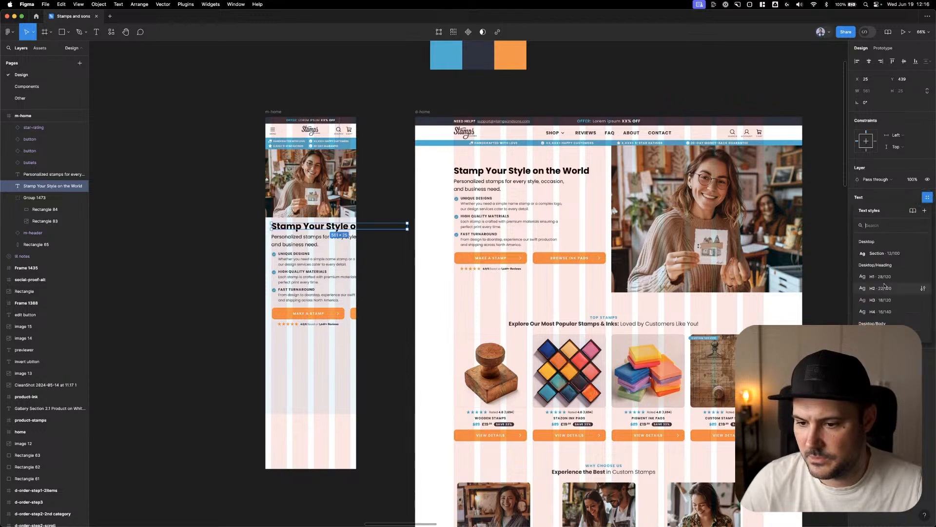
pyautogui.scroll(-3, 893, 286)
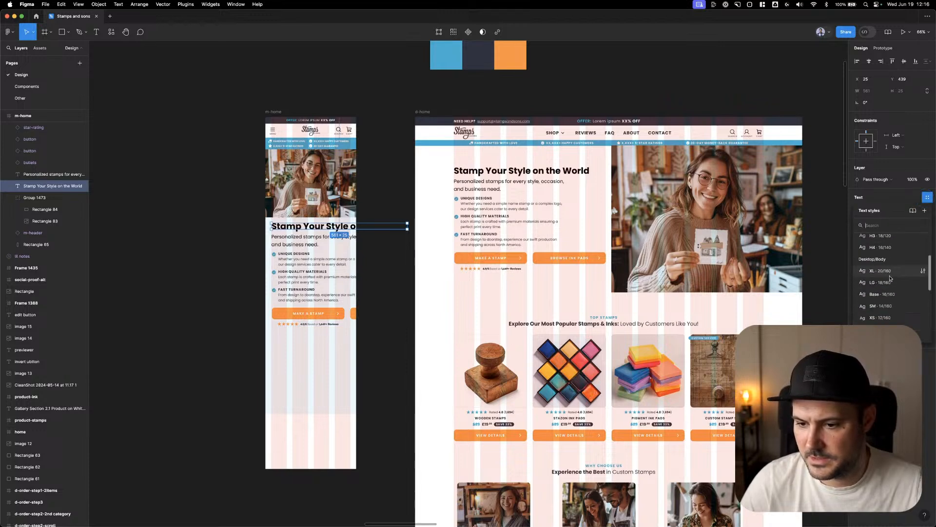
pyautogui.scroll(-3, 892, 282)
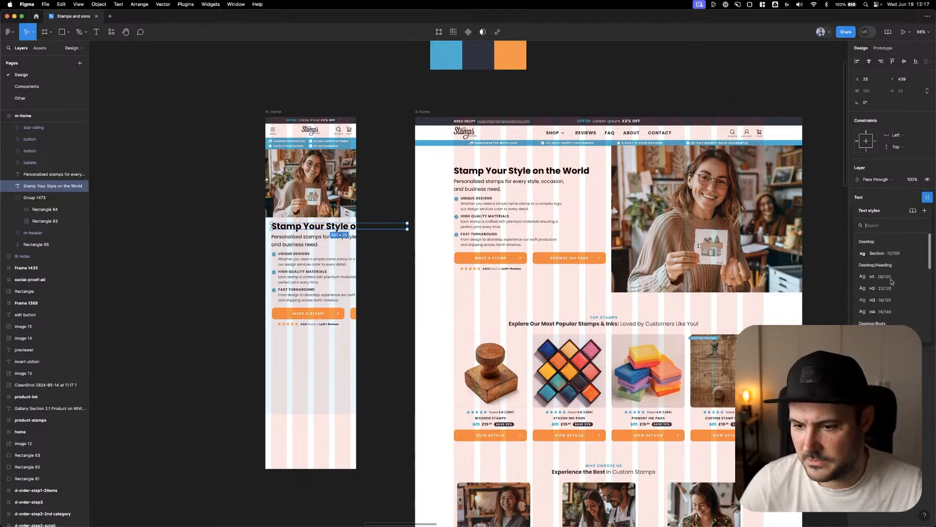
pyautogui.scroll(-3, 890, 292)
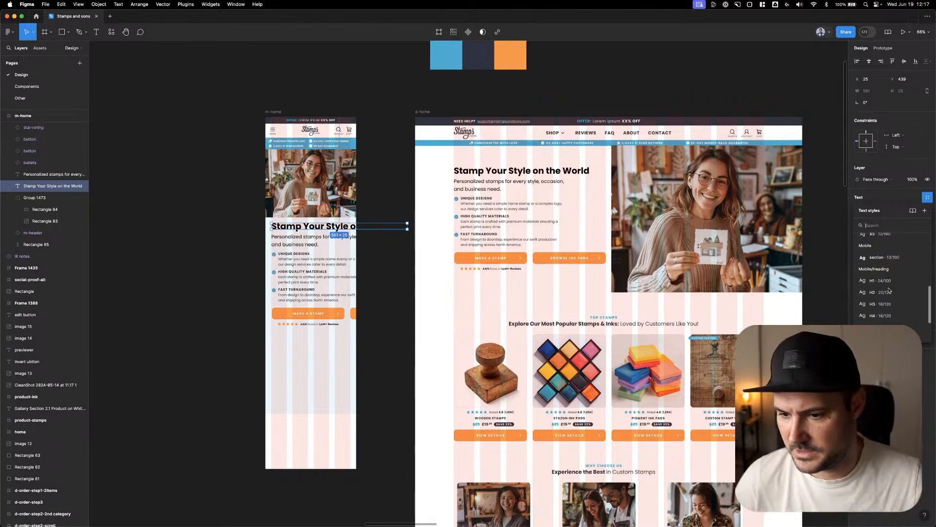
pyautogui.click(885, 275)
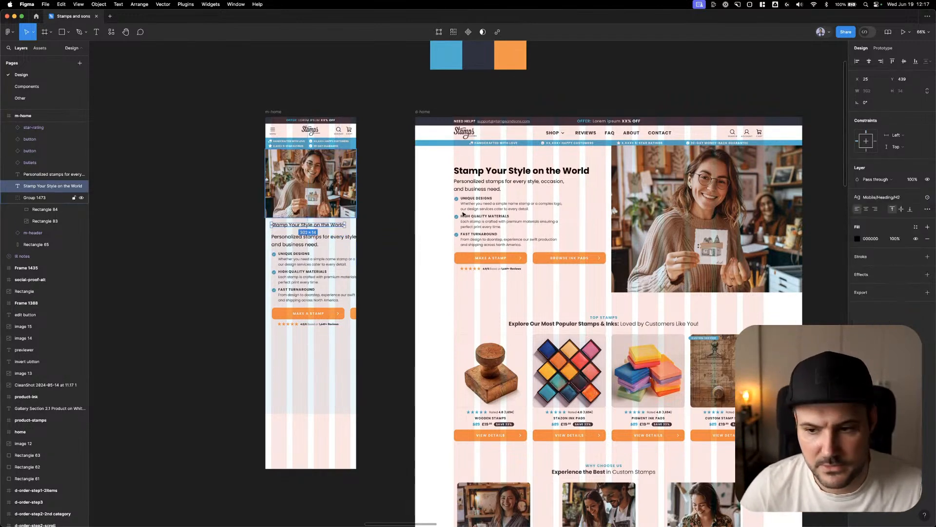
# Apply the Desktop/Body/Base text style to the "Personalized stamps" subheading in m-home
pyautogui.click(331, 241)
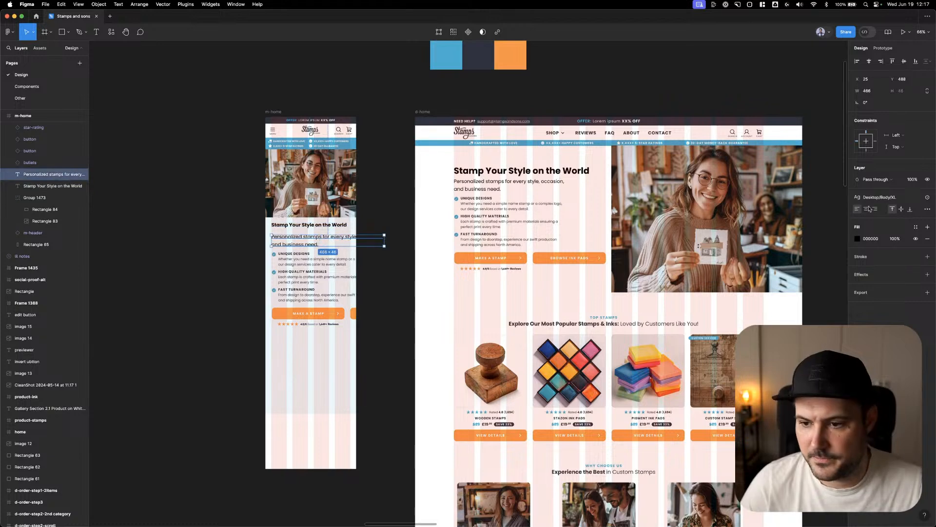
pyautogui.click(883, 197)
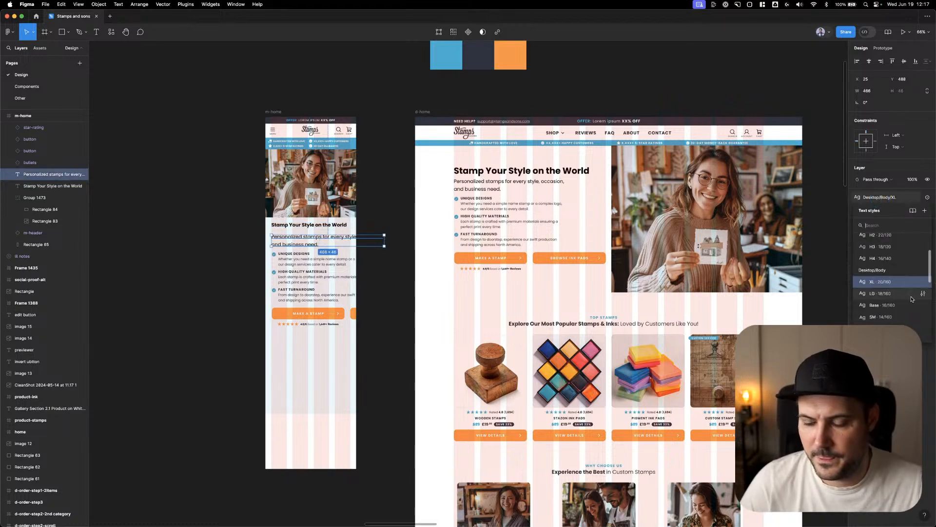
pyautogui.click(882, 305)
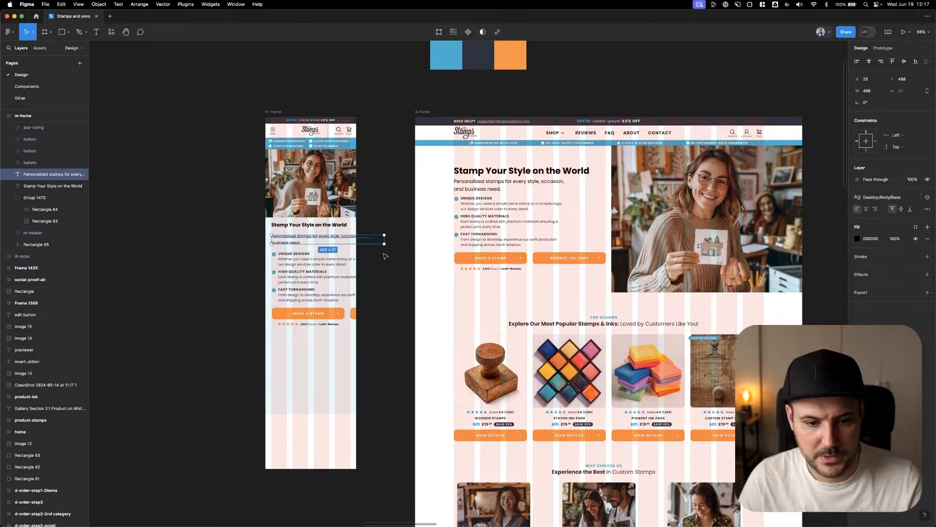
# Set the m-home subheading's width to 327 and X to 24, and move it up closer to the heading at Y 477
pyautogui.click(868, 94)
pyautogui.write('327')
pyautogui.press('Tab')
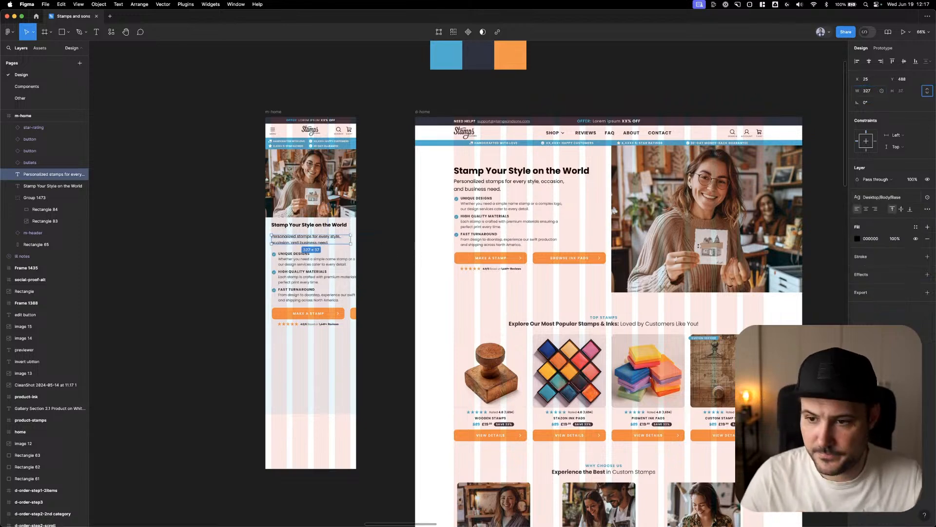
pyautogui.press('Tab')
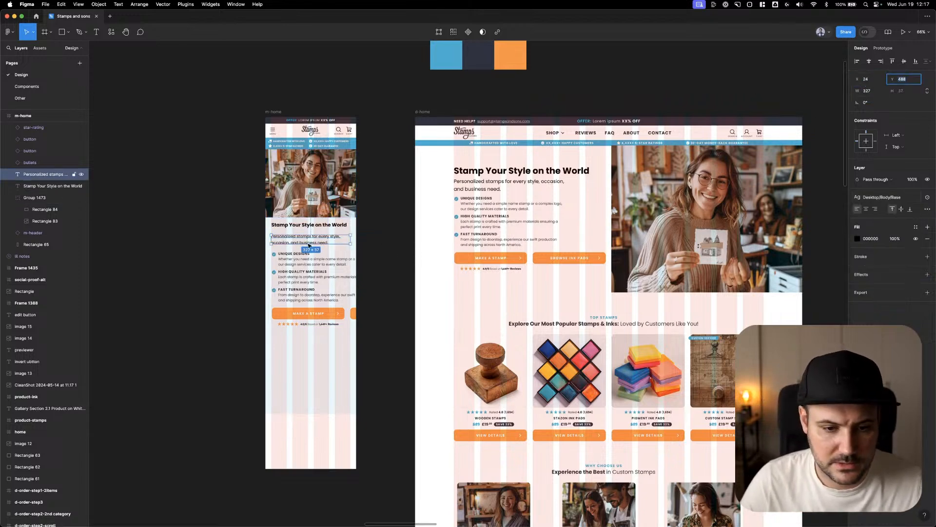
pyautogui.moveTo(308, 243); pyautogui.dragTo(307, 238)
pyautogui.press('Up')
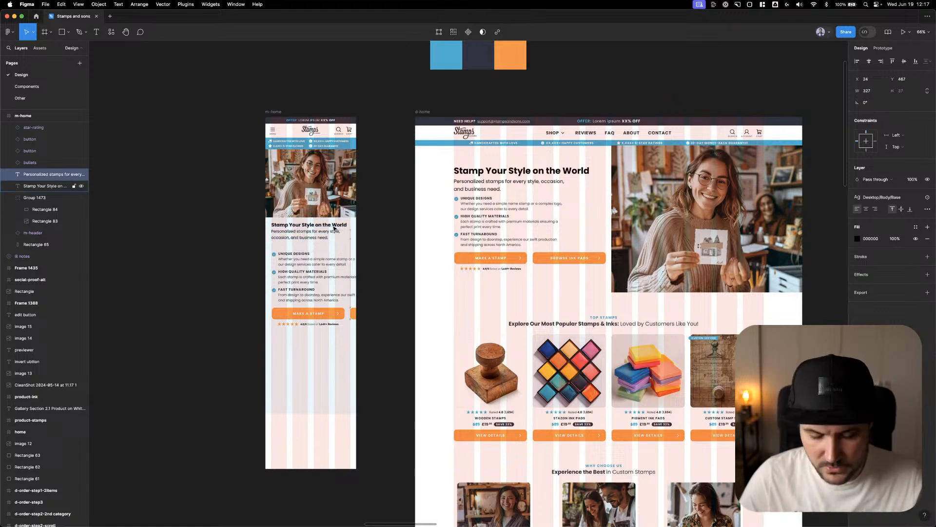
pyautogui.press('Down')
pyautogui.hotkey('shift', 'Down')
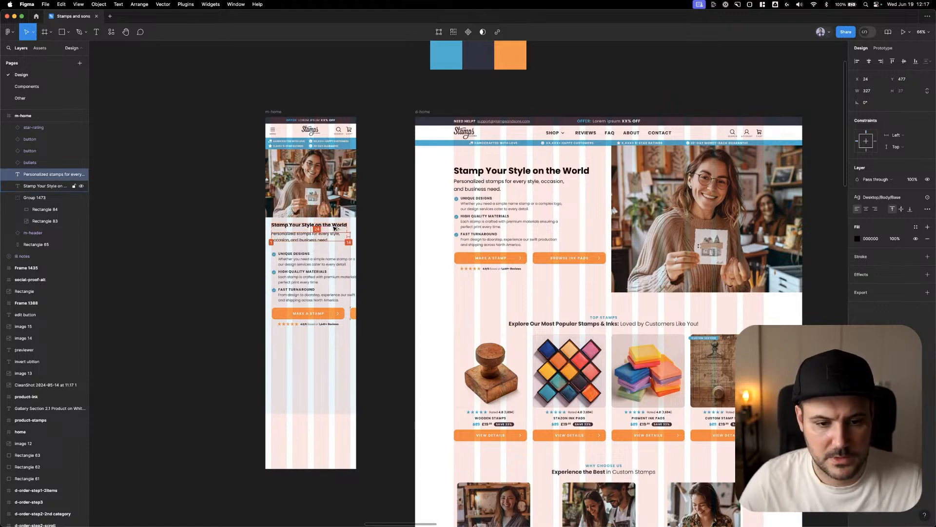
# Switch the m-home bullets component to its Mobile screen variant and narrow it to fit within the frame's side margins
pyautogui.click(313, 265)
pyautogui.moveTo(383, 257); pyautogui.dragTo(350, 260)
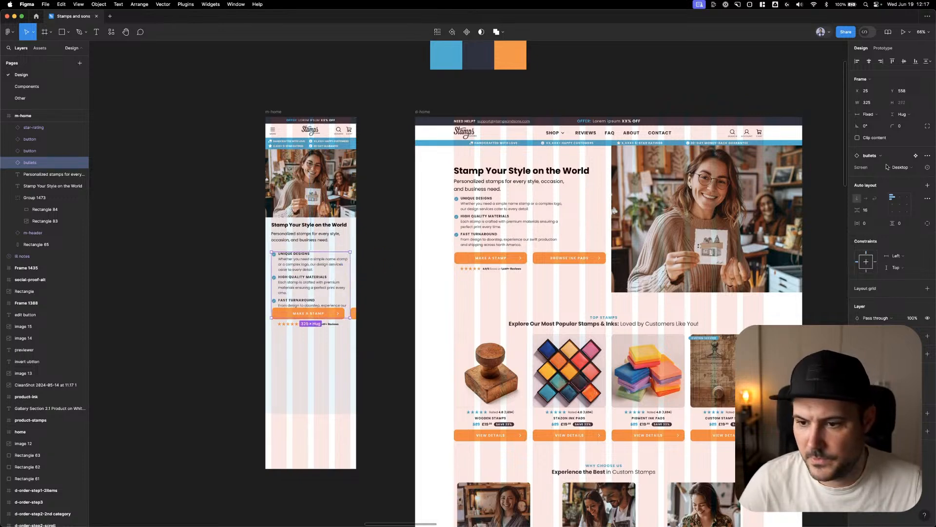
pyautogui.click(919, 169)
pyautogui.click(900, 179)
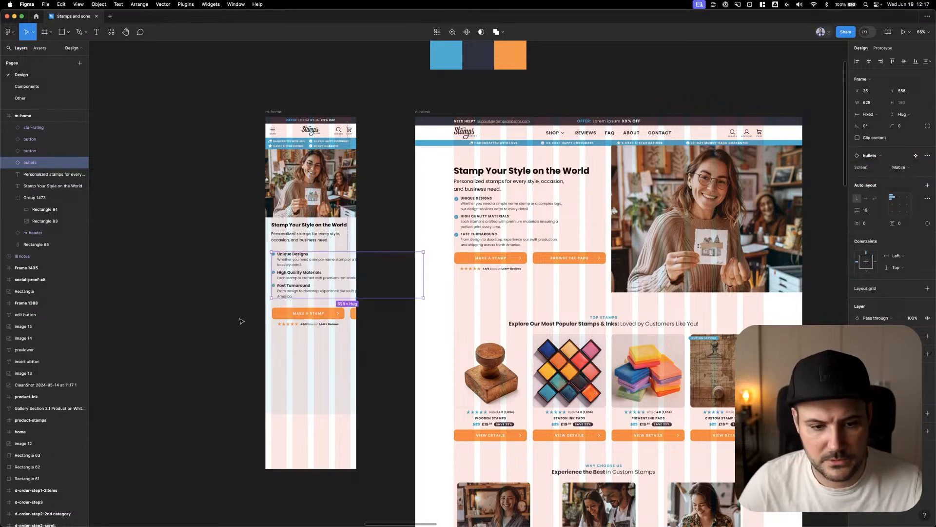
pyautogui.scroll(5, 308, 288)
pyautogui.scroll(2, 381, 248)
pyautogui.moveTo(666, 227); pyautogui.dragTo(435, 238)
pyautogui.scroll(-5, 372, 244)
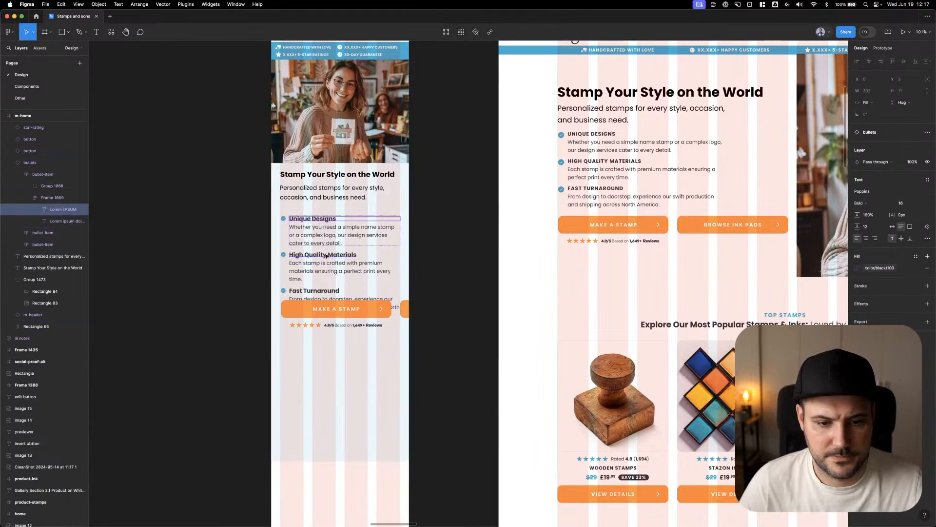
# Set the three bullet headings in m-home to uppercase, matching the desktop bullets
pyautogui.keyDown('super'); pyautogui.click(608, 136); pyautogui.keyUp('super')
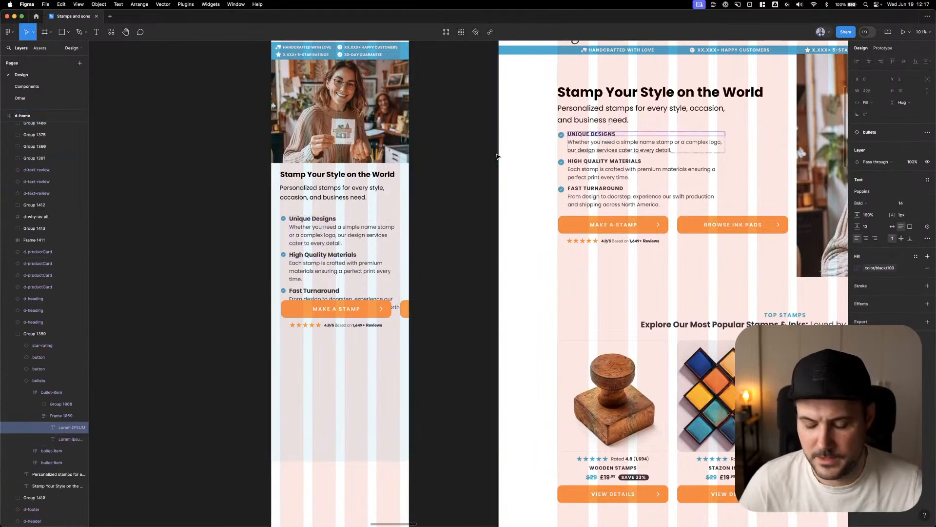
pyautogui.keyDown('super'); pyautogui.click(313, 219); pyautogui.keyUp('super')
pyautogui.keyDown('shift'); pyautogui.keyDown('super'); pyautogui.click(322, 254); pyautogui.keyUp('super'); pyautogui.keyUp('shift')
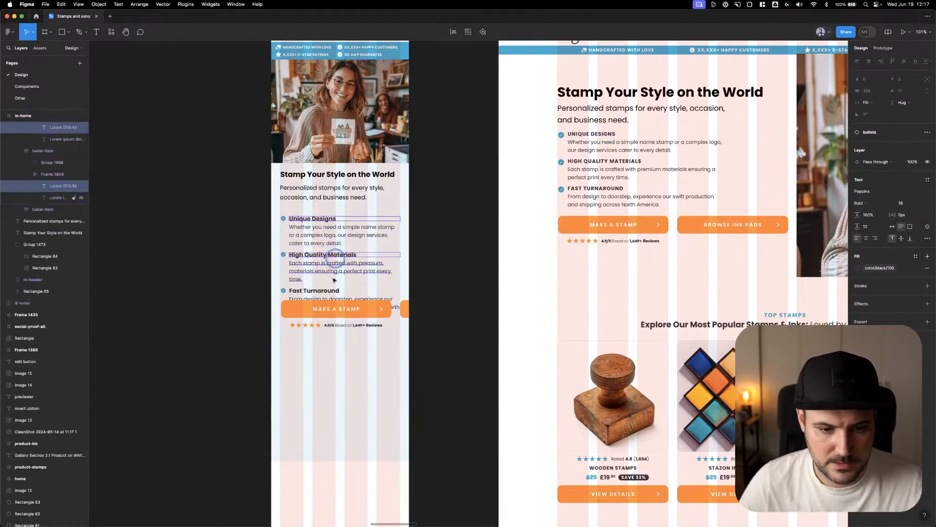
pyautogui.keyDown('shift'); pyautogui.keyDown('super'); pyautogui.click(329, 291); pyautogui.keyUp('super'); pyautogui.keyUp('shift')
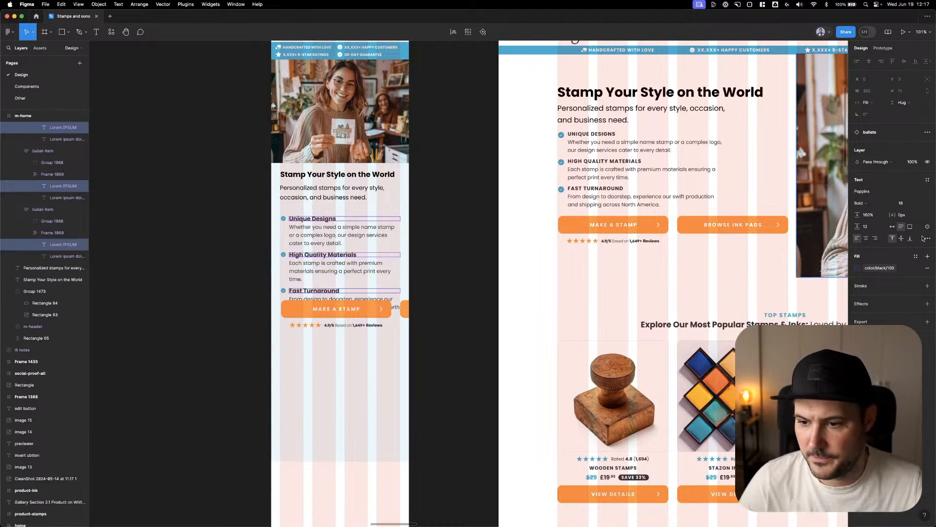
pyautogui.click(926, 237)
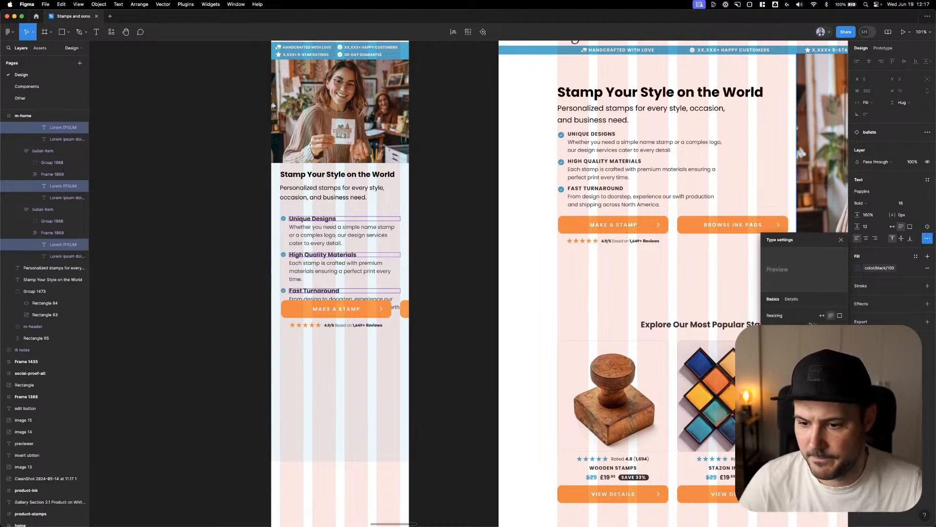
pyautogui.click(822, 362)
pyautogui.click(444, 240)
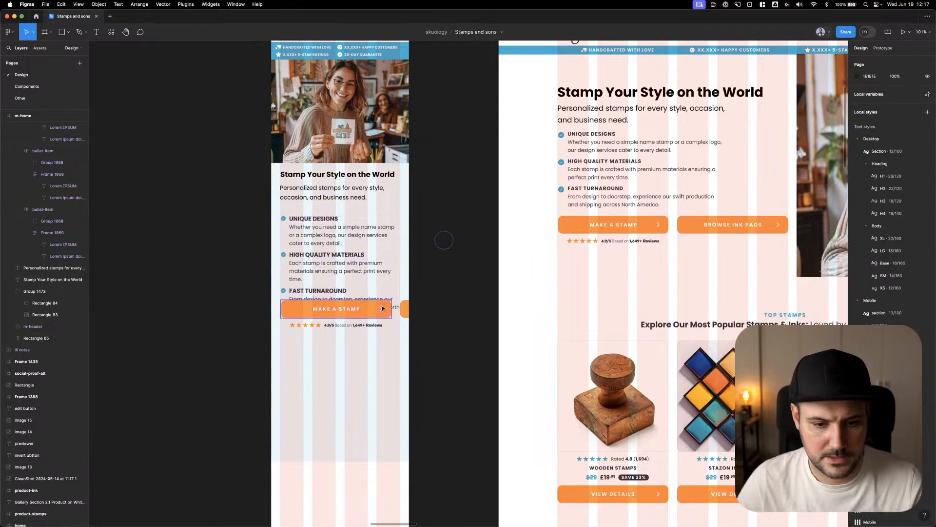
# Put the two m-home hero buttons in a vertical auto layout with a spacing of 12
pyautogui.click(383, 308)
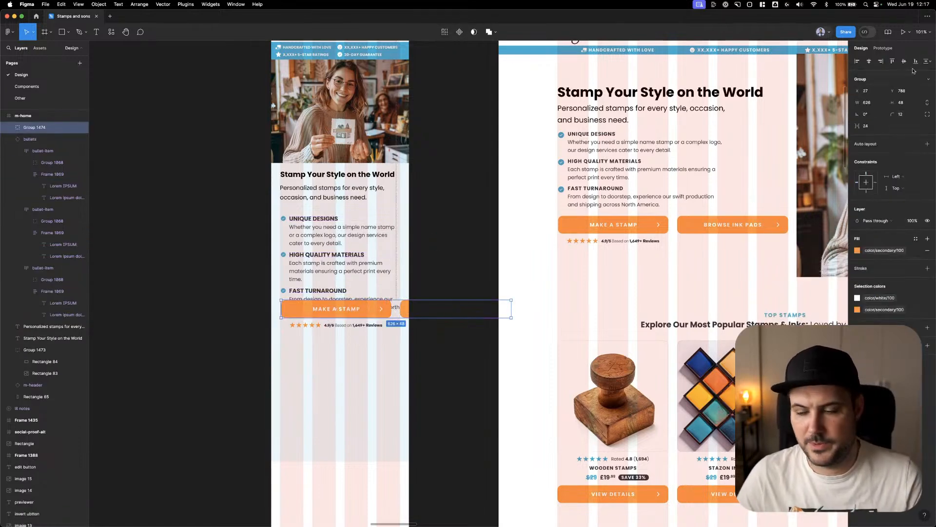
pyautogui.click(927, 143)
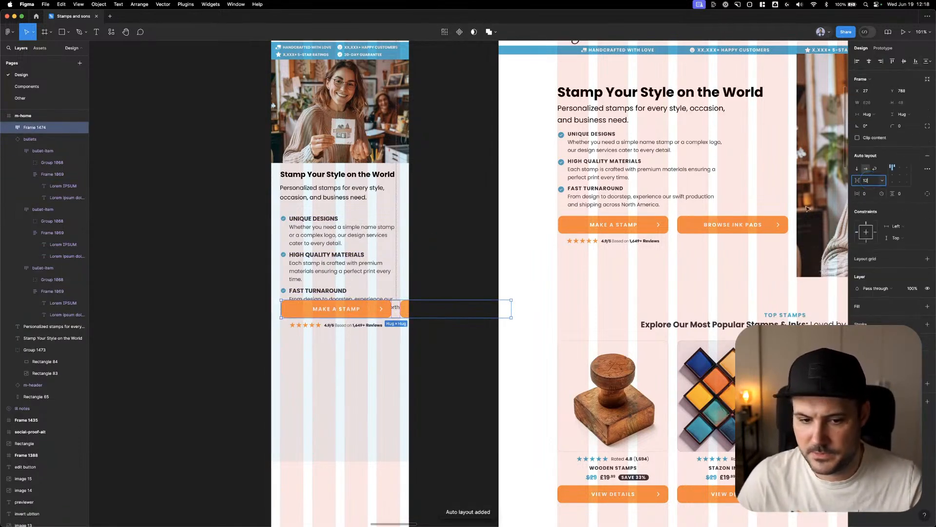
pyautogui.press('Tab')
pyautogui.click(856, 170)
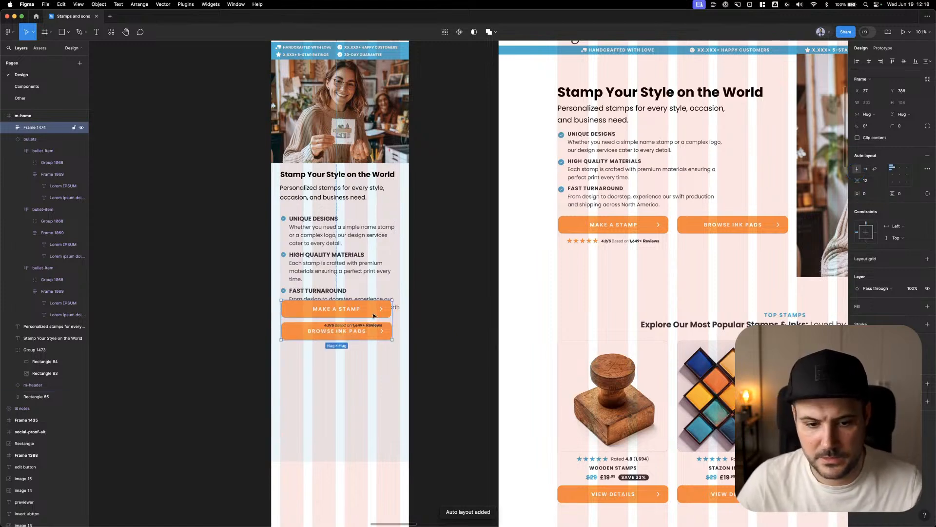
# Place the star rating beneath the stacked buttons and shift both down below the bullets, with the buttons at Y 860
pyautogui.moveTo(364, 324); pyautogui.dragTo(366, 351)
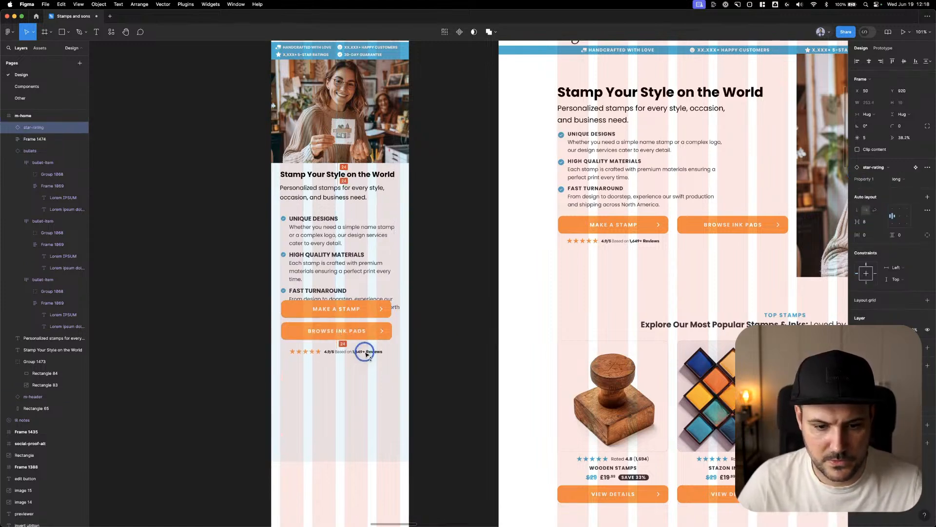
pyautogui.keyDown('shift'); pyautogui.click(369, 318); pyautogui.keyUp('shift')
pyautogui.moveTo(369, 318); pyautogui.dragTo(370, 341)
# Change the "Browse Ink Pads" buttons in both m-home and d-home to the outlined Main button type
pyautogui.click(365, 359)
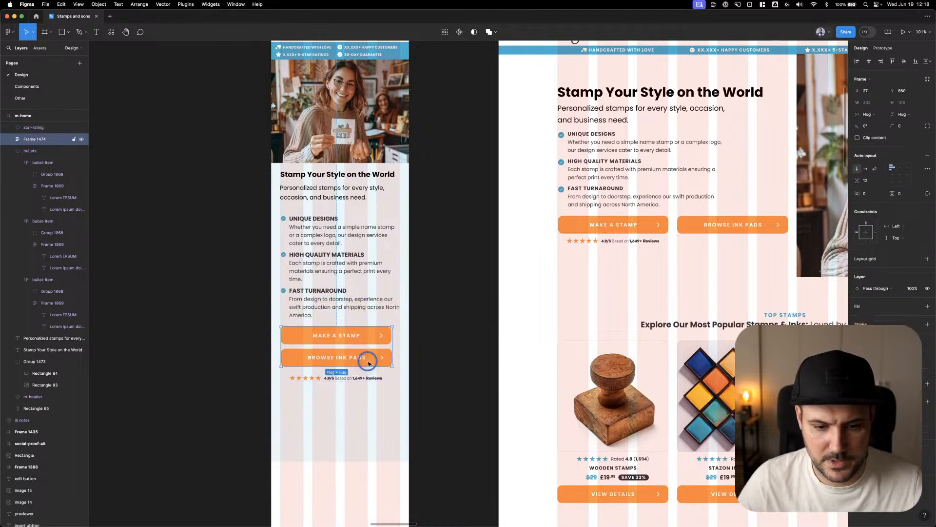
pyautogui.keyDown('shift'); pyautogui.click(713, 232); pyautogui.keyUp('shift')
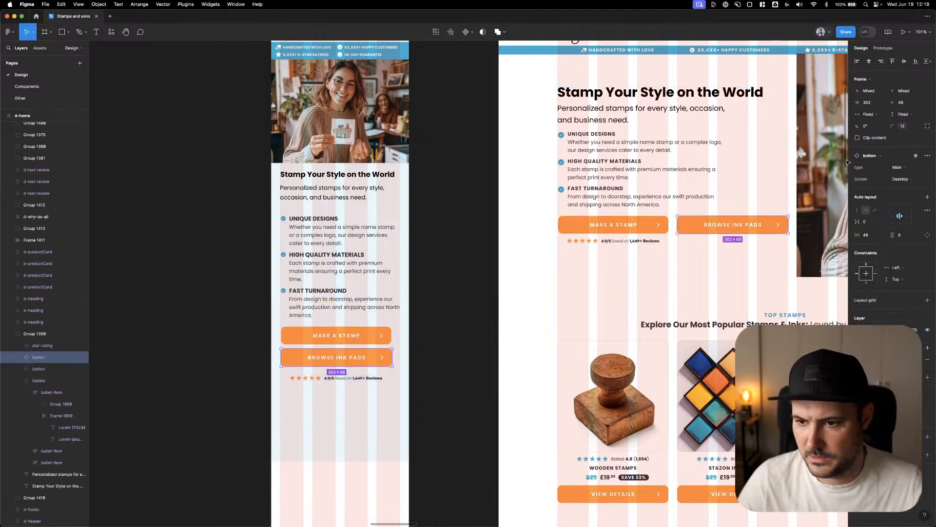
pyautogui.click(902, 169)
pyautogui.click(903, 176)
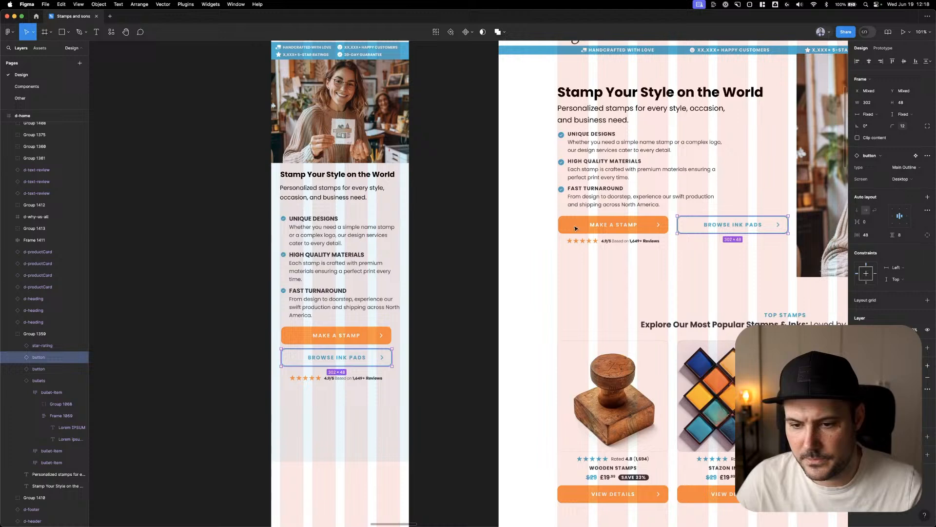
# Change the "Browse Ink Pads" buttons in both m-home and d-home to the Black Outline type
pyautogui.click(905, 169)
pyautogui.click(902, 188)
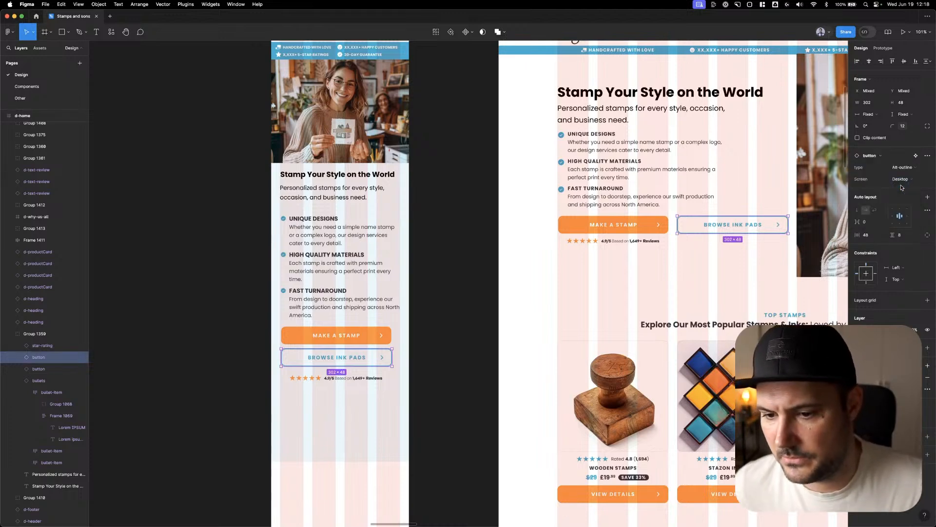
pyautogui.click(909, 168)
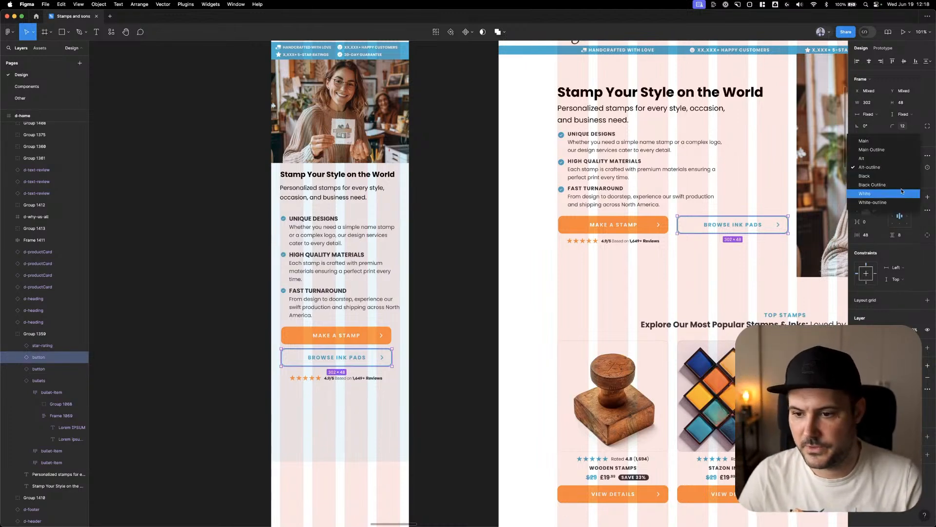
pyautogui.click(902, 185)
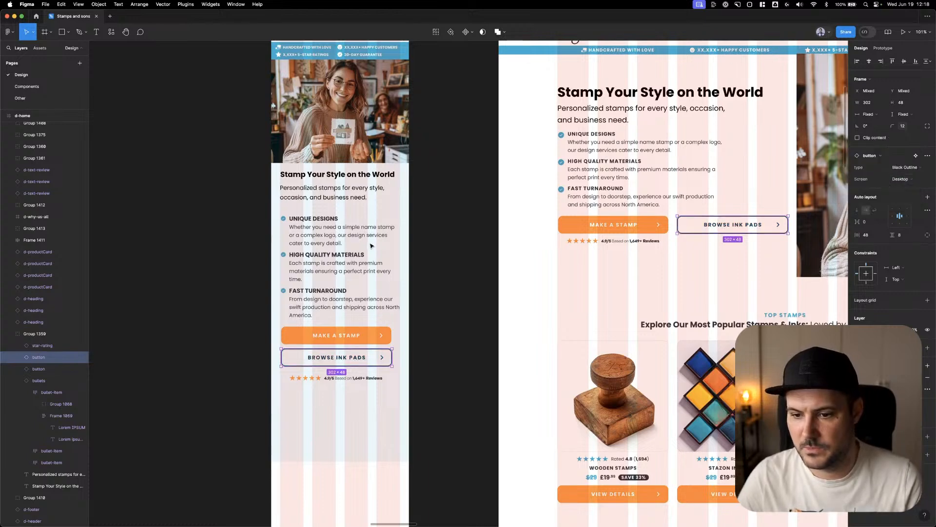
pyautogui.click(429, 201)
pyautogui.scroll(-1, 457, 269)
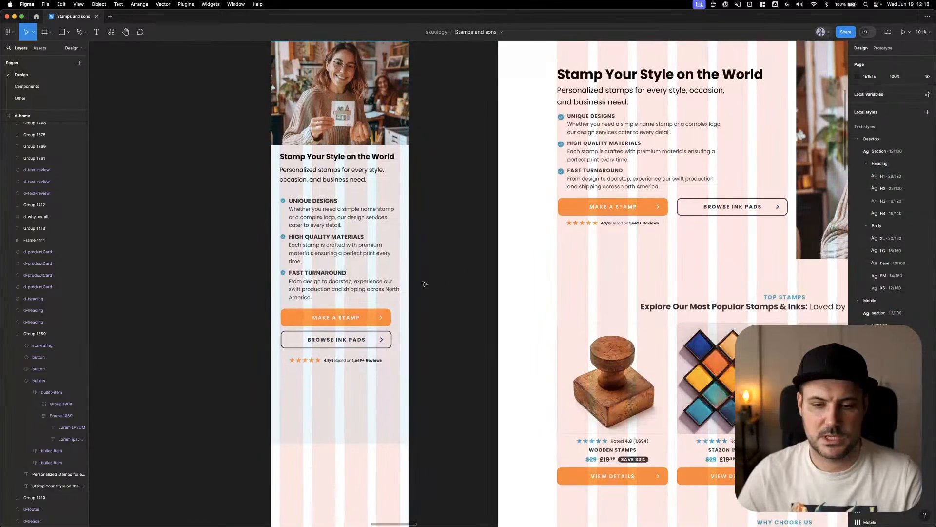
# Replace the "Make a Stamp" label on the d-home hero's orange button with "SHOP NOW"
pyautogui.doubleClick(617, 208)
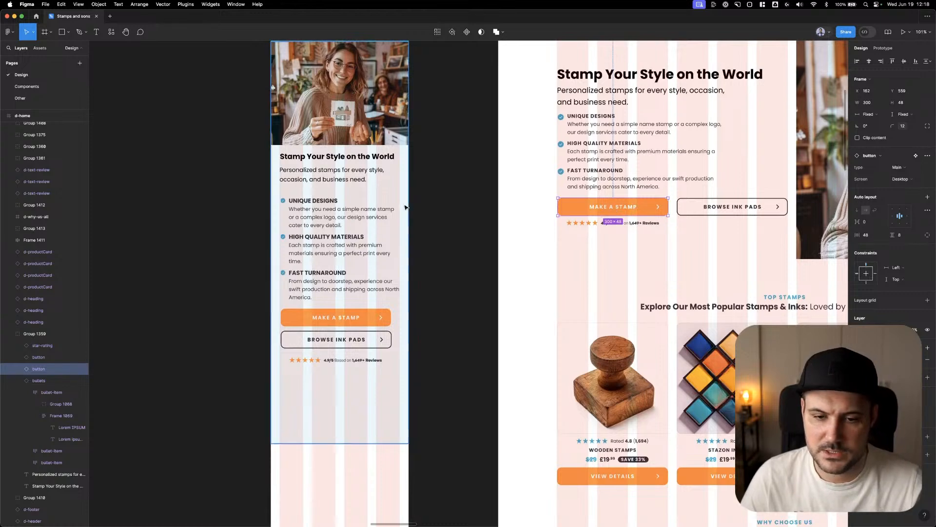
pyautogui.click(463, 198)
pyautogui.scroll(2, 450, 232)
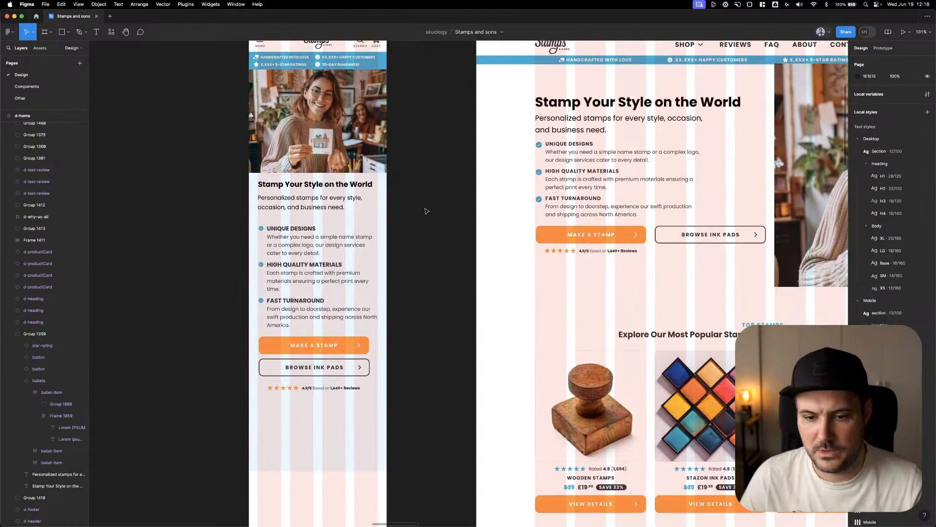
pyautogui.scroll(-1, 457, 232)
pyautogui.hscroll(1, 457, 233)
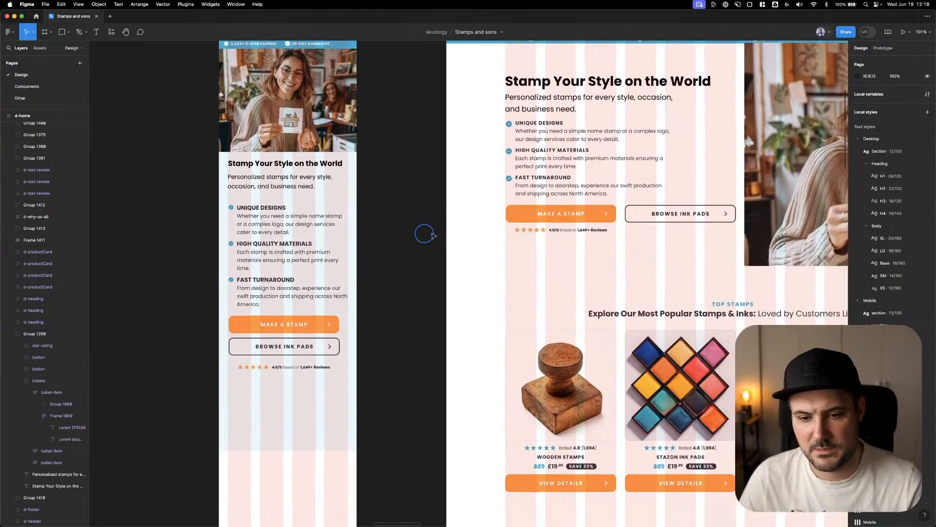
pyautogui.doubleClick(548, 214)
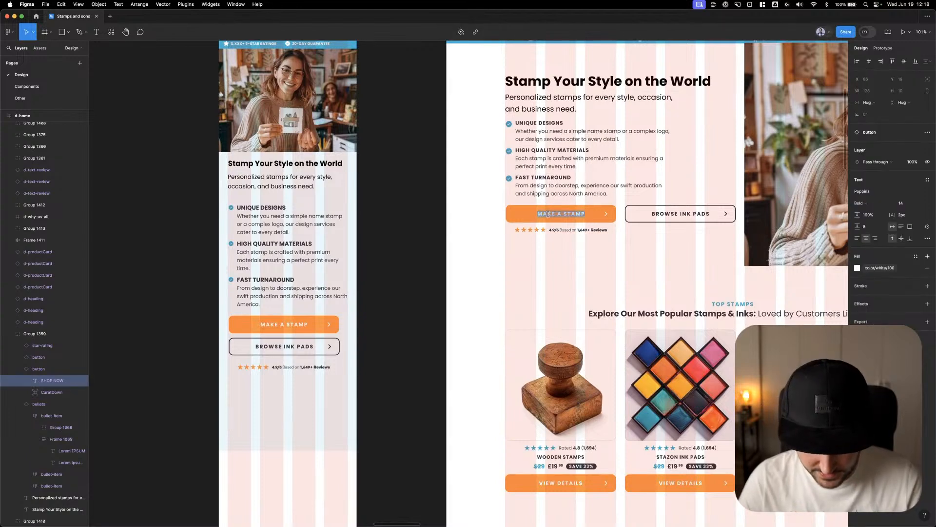
pyautogui.press('Escape')
pyautogui.click(386, 208)
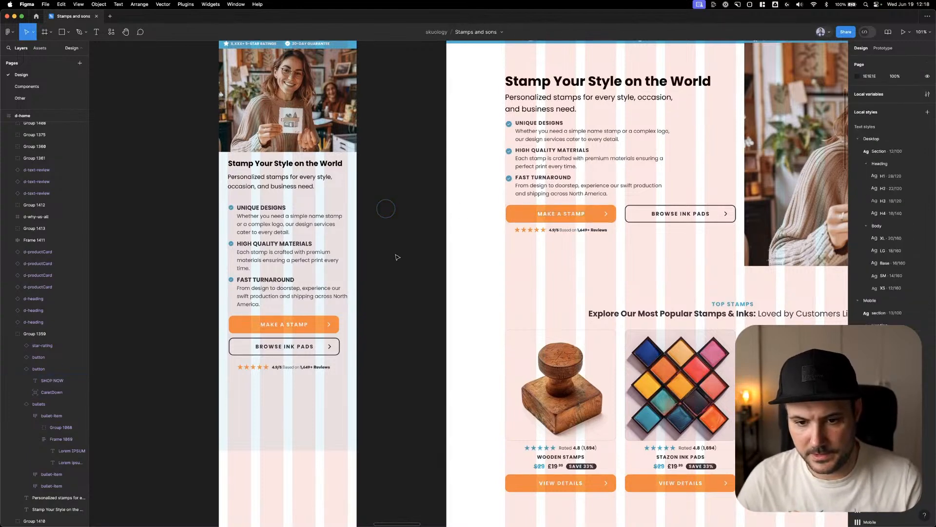
pyautogui.keyDown('super'); pyautogui.click(568, 217); pyautogui.keyUp('super')
pyautogui.doubleClick(570, 215)
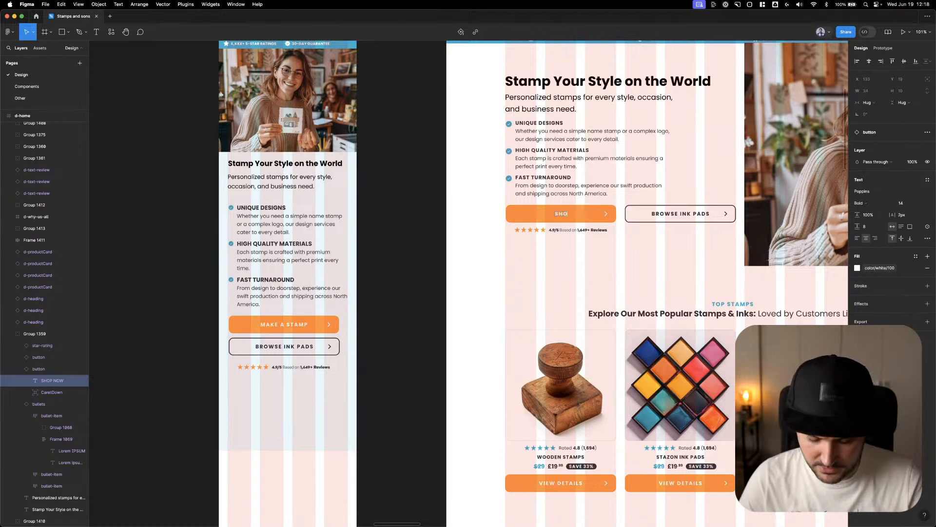
# Replace the label on the m-home hero's orange button with "SHOP NOW" to match desktop
pyautogui.doubleClick(274, 326)
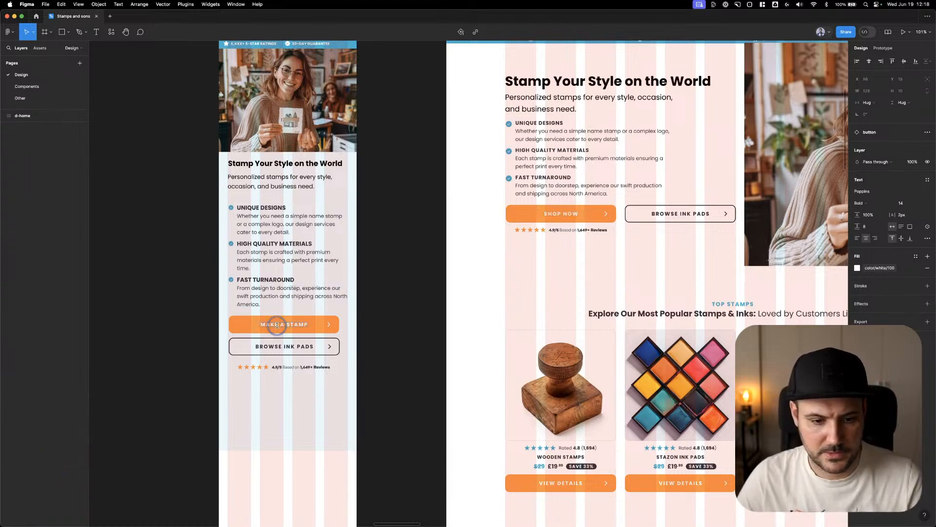
pyautogui.write('SHOP NOW')
pyautogui.rightClick(389, 293)
pyautogui.click(393, 269)
pyautogui.scroll(-3, 396, 268)
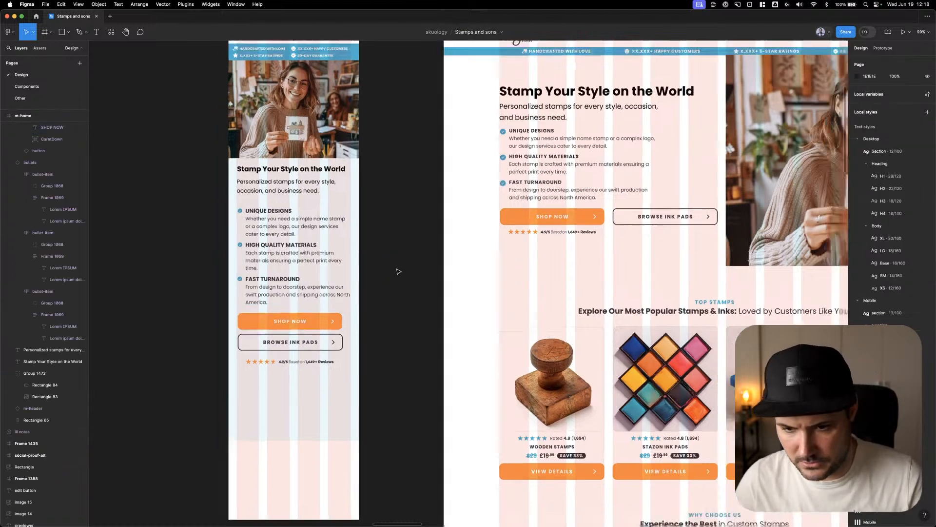
pyautogui.click(402, 248)
pyautogui.scroll(-1, 401, 249)
pyautogui.click(400, 252)
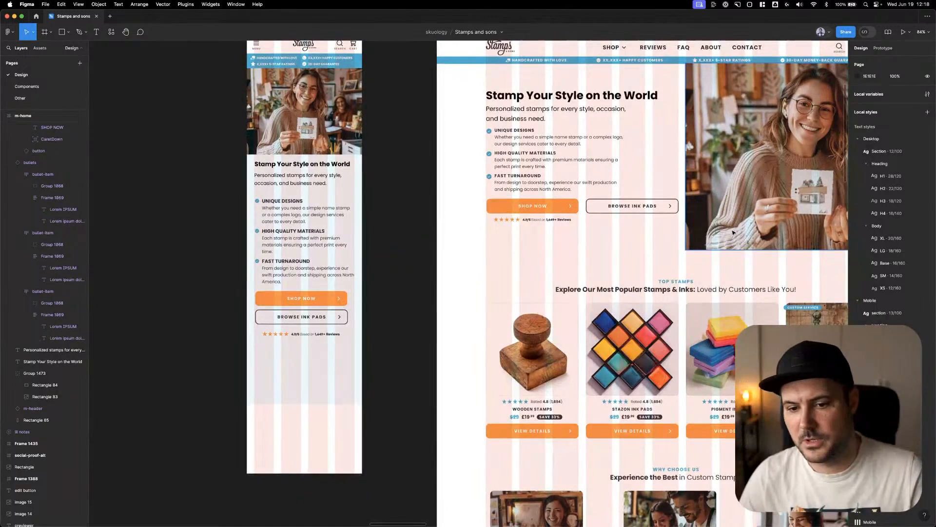
# Copy the light blue m-home hero background rectangle into d-home at X 0, Y 120
pyautogui.click(358, 163)
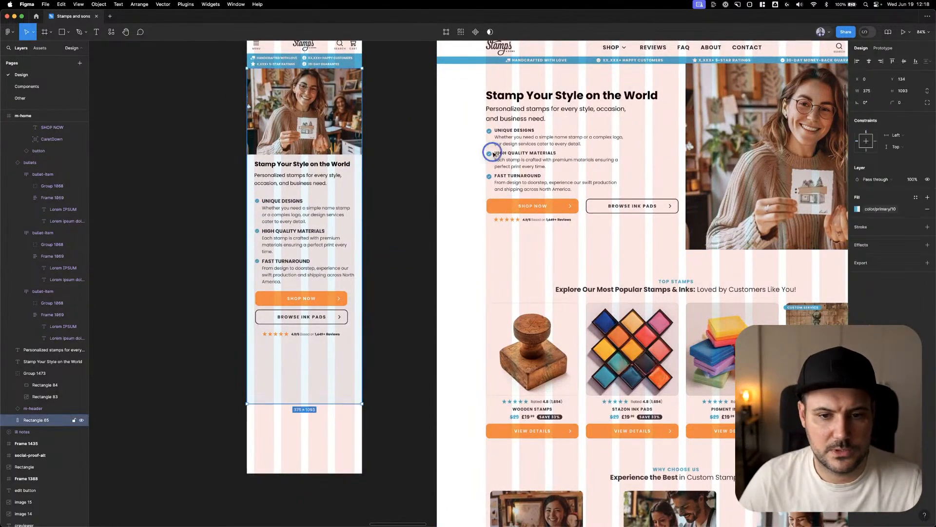
pyautogui.moveTo(493, 154); pyautogui.dragTo(600, 182)
pyautogui.moveTo(543, 108); pyautogui.dragTo(483, 81)
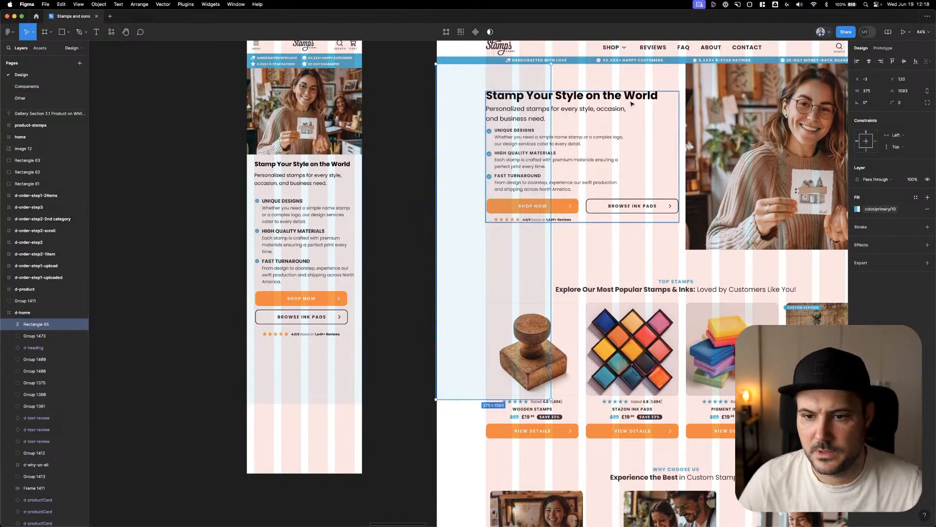
pyautogui.moveTo(631, 103); pyautogui.dragTo(575, 97)
pyautogui.write('0')
pyautogui.press('Return')
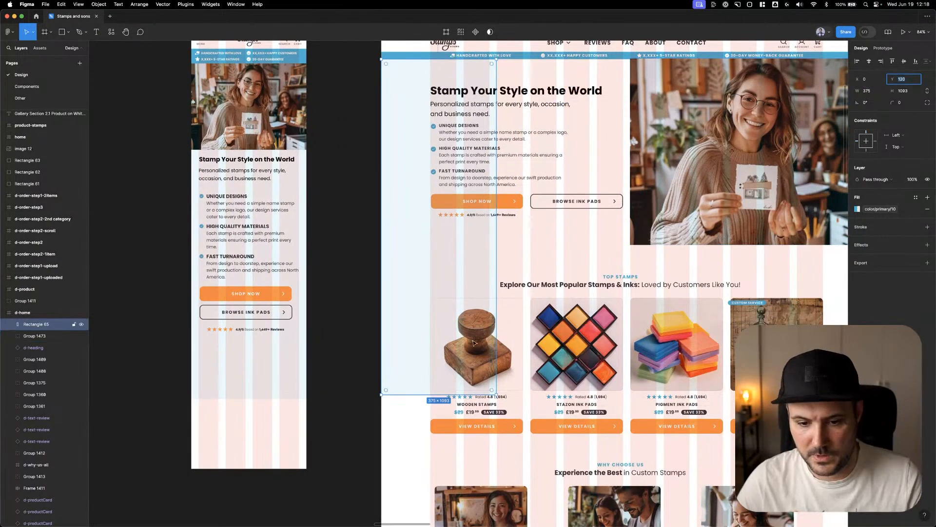
# Resize the copied background to 1600 × 605 to cover the d-home hero and send it to the back
pyautogui.moveTo(495, 394); pyautogui.dragTo(818, 244)
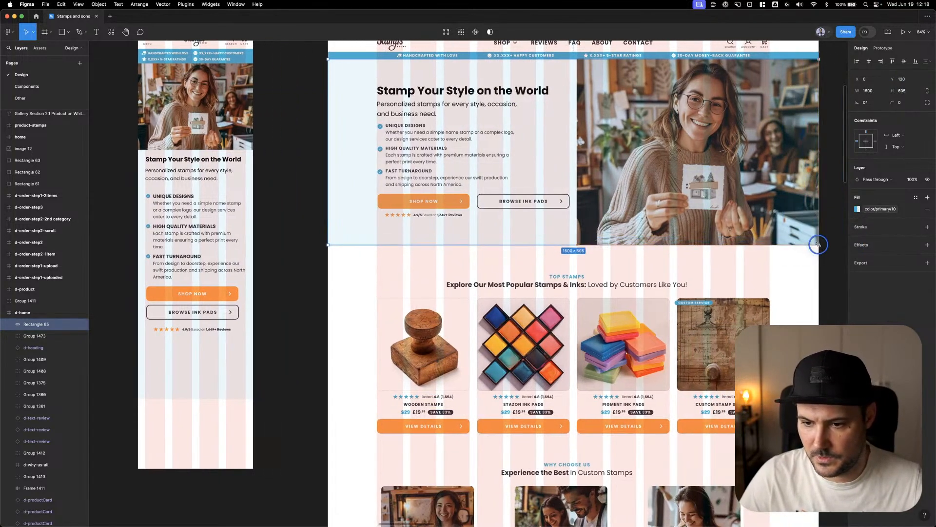
pyautogui.rightClick(782, 218)
pyautogui.click(804, 284)
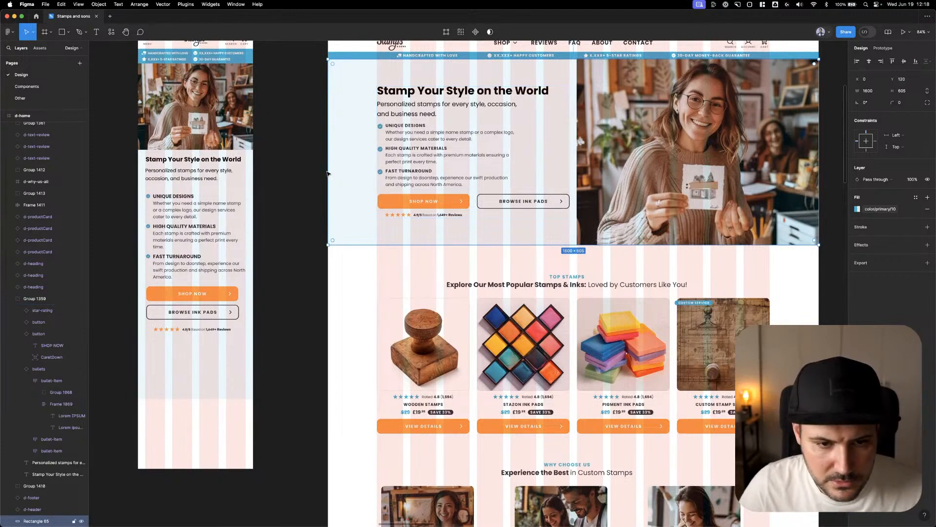
pyautogui.click(295, 173)
pyautogui.hscroll(-5, 370, 185)
# Move the m-home bullets, stacked buttons and star rating up together, closer to the intro text, with the buttons at Y 840
pyautogui.click(358, 200)
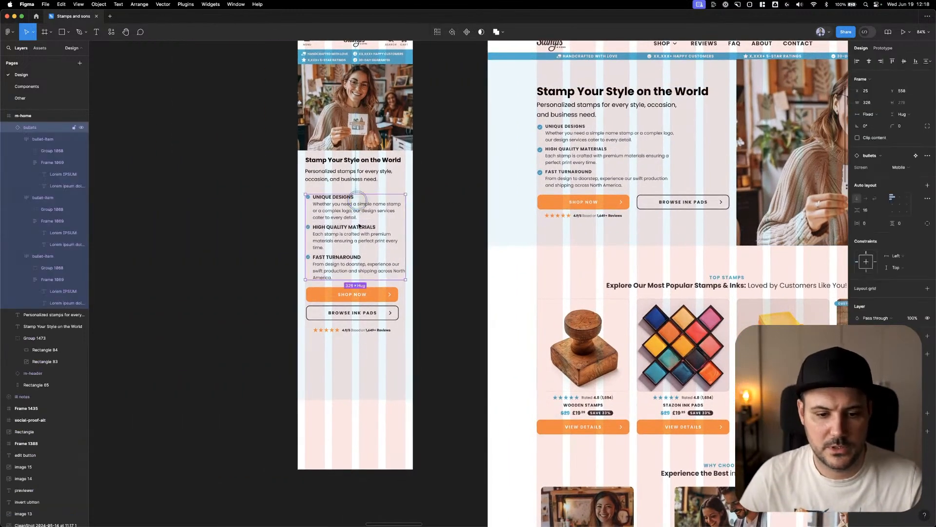
pyautogui.keyDown('shift'); pyautogui.click(366, 306); pyautogui.keyUp('shift')
pyautogui.keyDown('shift'); pyautogui.click(341, 330); pyautogui.keyUp('shift')
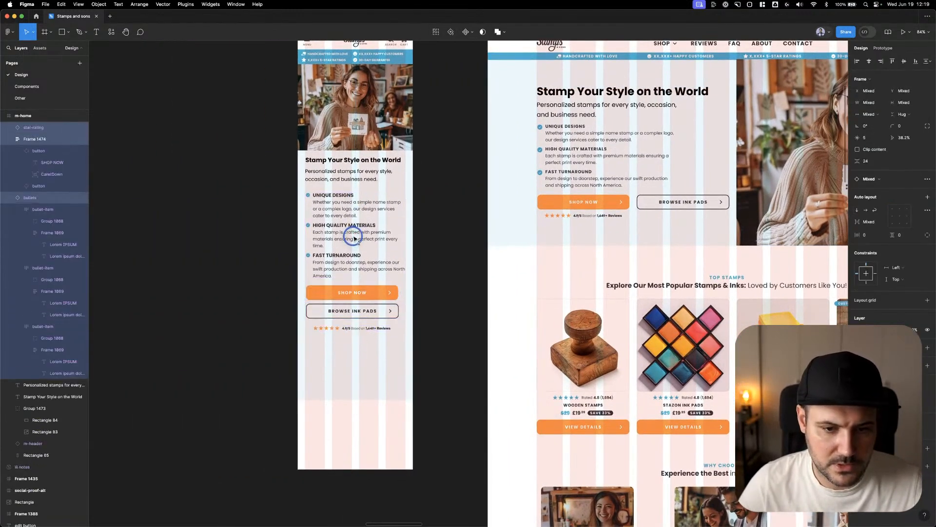
pyautogui.moveTo(355, 238); pyautogui.dragTo(355, 234)
# Nudge the m-home star rating up one large increment, closer to the stacked buttons
pyautogui.click(365, 300)
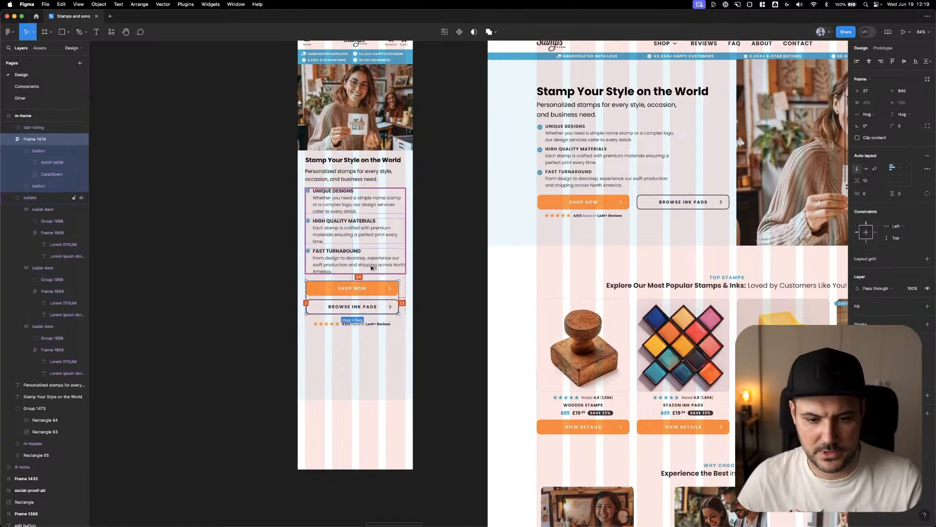
pyautogui.click(368, 323)
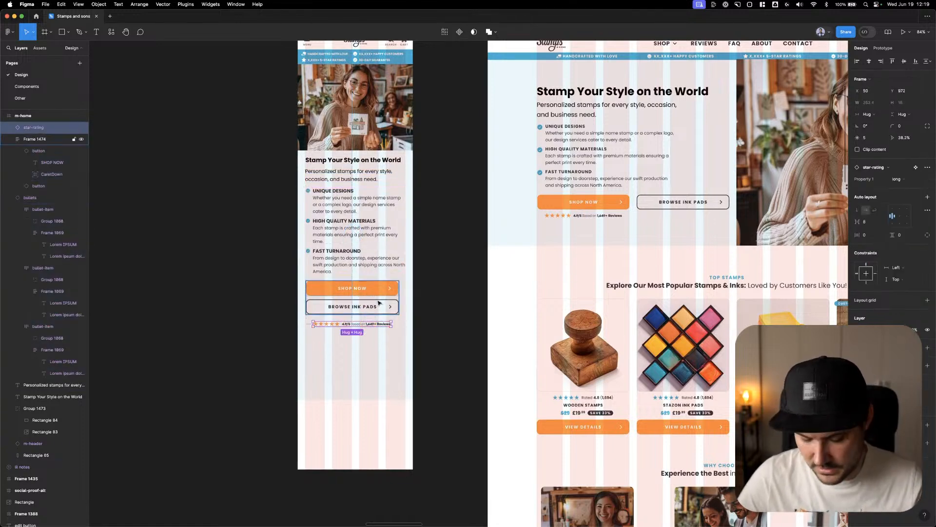
pyautogui.hotkey('shift', 'Up')
pyautogui.click(468, 276)
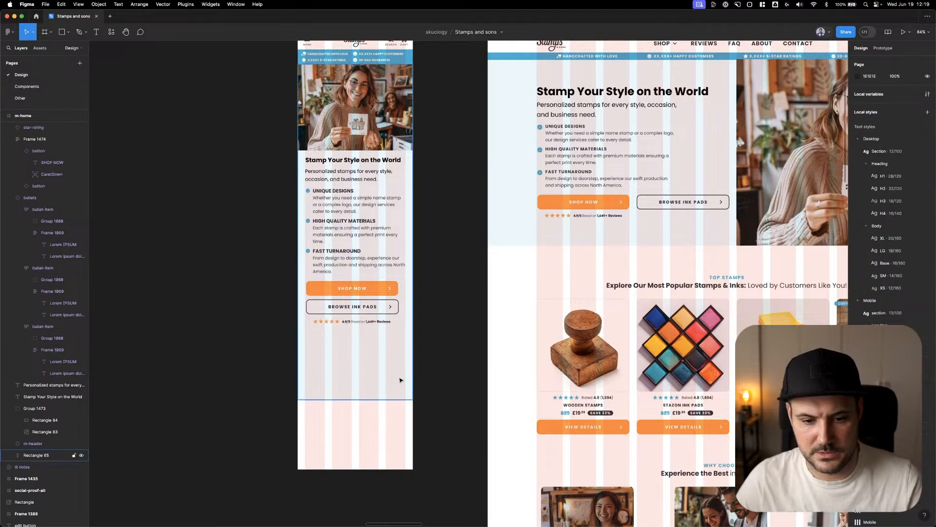
# Shorten the m-home hero background rectangle to a height of 882 so it ends just below the star rating
pyautogui.click(401, 380)
pyautogui.moveTo(398, 401); pyautogui.dragTo(408, 331)
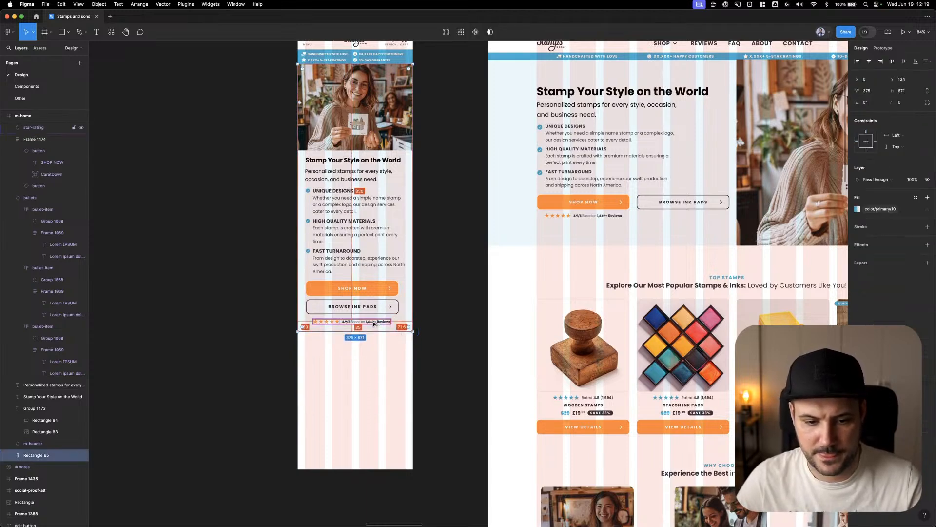
pyautogui.click(427, 230)
pyautogui.scroll(2, 446, 163)
pyautogui.hscroll(3, 446, 164)
pyautogui.rightClick(424, 186)
pyautogui.click(420, 180)
pyautogui.scroll(1, 420, 184)
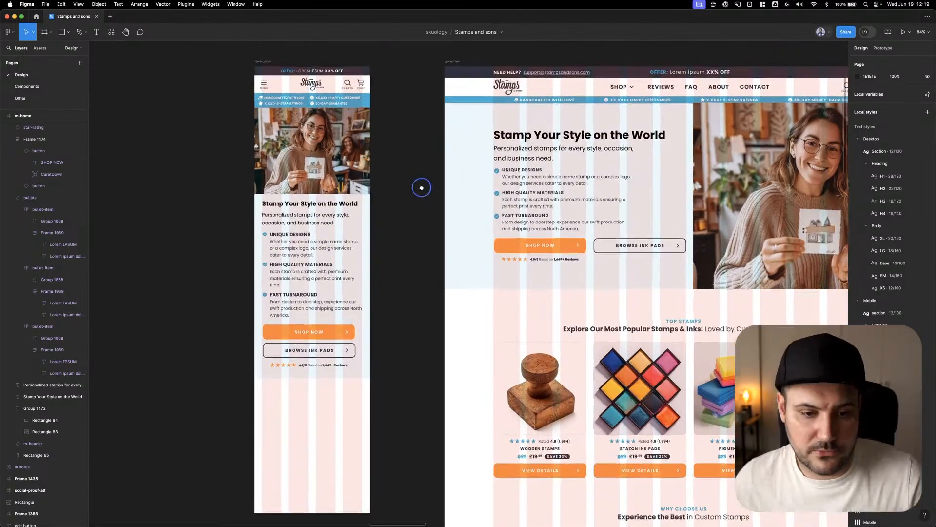
# Move the m-home intro text, bullets, buttons, star rating and background up one large increment toward the heading
pyautogui.click(337, 202)
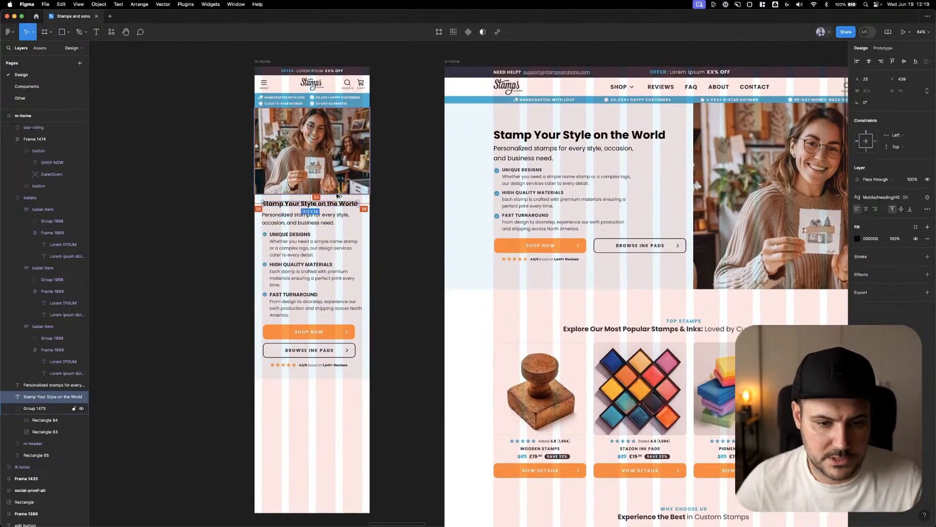
pyautogui.moveTo(321, 223); pyautogui.dragTo(299, 376)
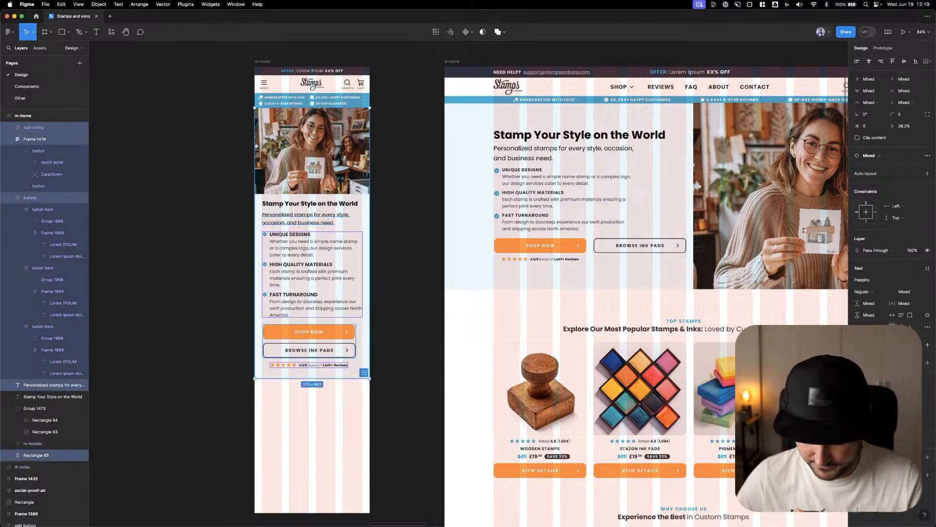
pyautogui.hotkey('shift', 'Up')
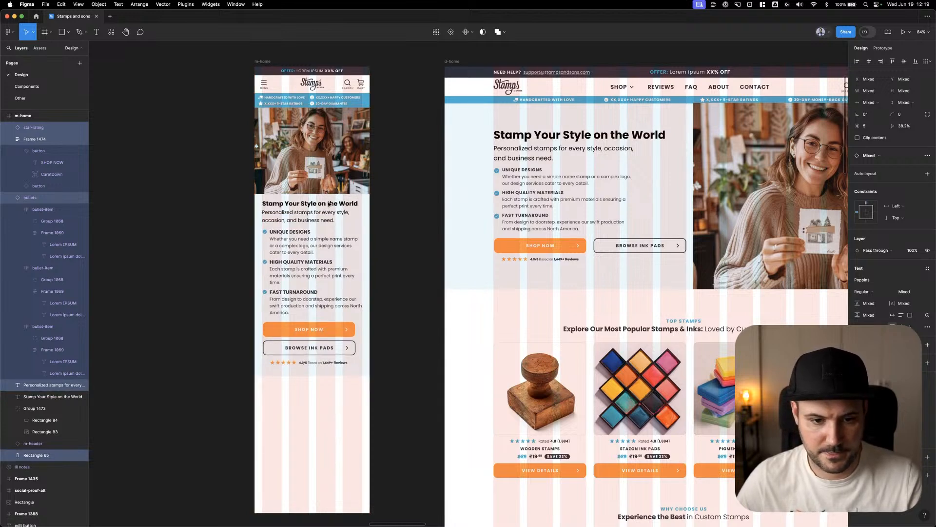
pyautogui.click(460, 203)
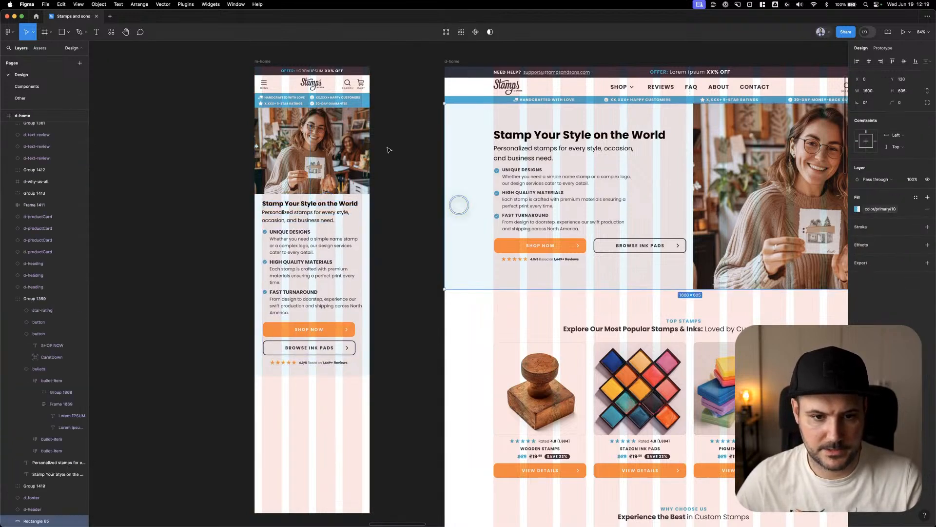
# Lower the m-home background's top edge to Y 135, giving a height of 873, and send the rectangle to the back
pyautogui.click(367, 233)
pyautogui.moveTo(357, 108); pyautogui.dragTo(356, 108)
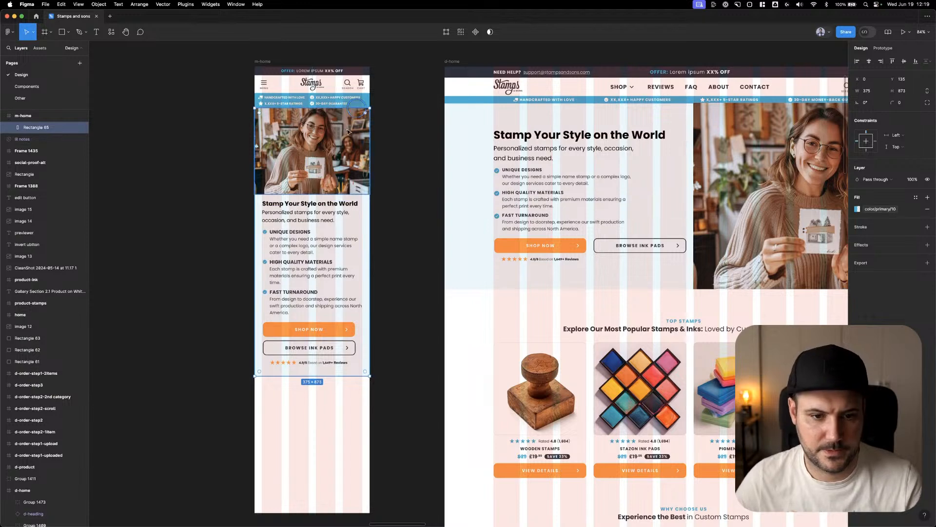
pyautogui.rightClick(349, 131)
pyautogui.click(367, 201)
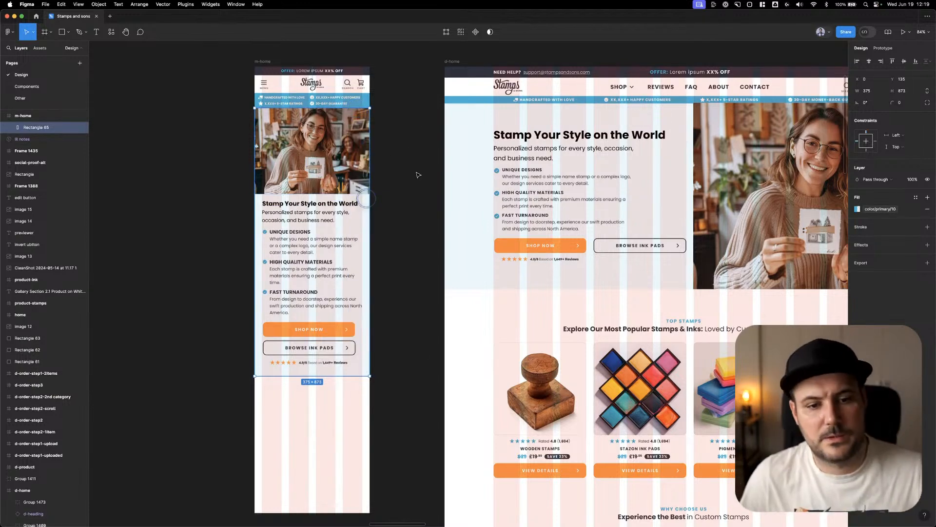
pyautogui.click(429, 157)
pyautogui.hscroll(2, 403, 159)
pyautogui.scroll(1, 403, 159)
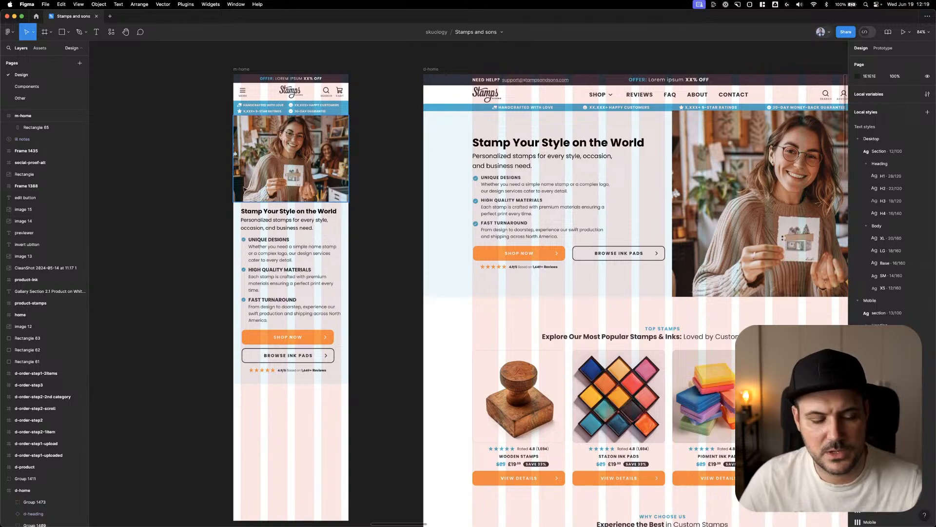
pyautogui.hscroll(2, 380, 186)
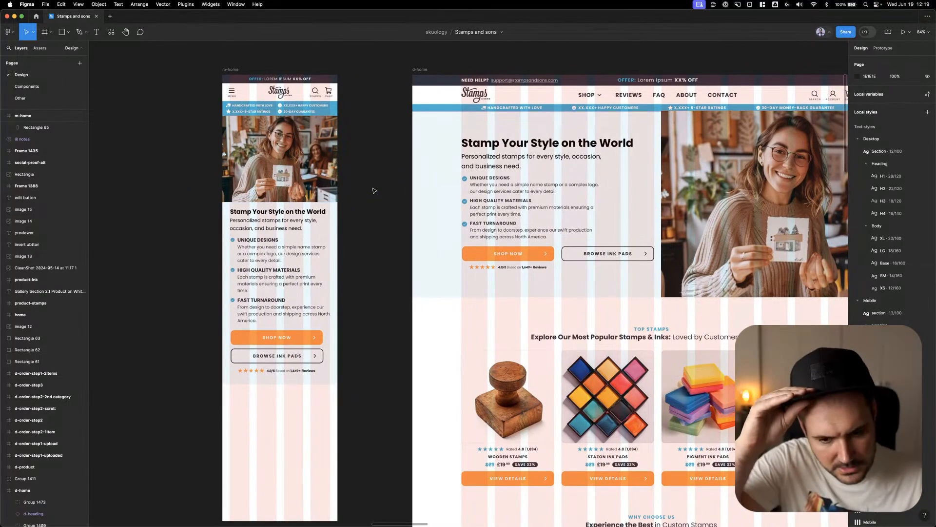
pyautogui.rightClick(374, 191)
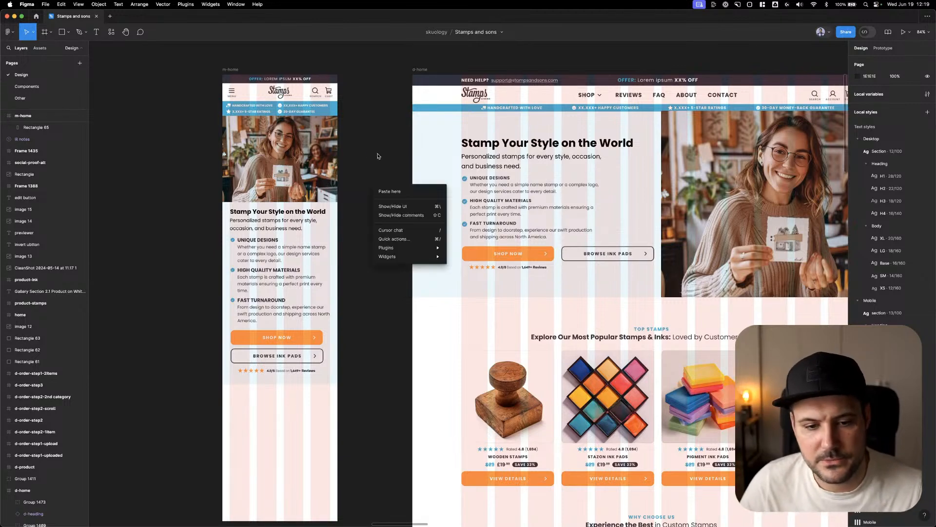
pyautogui.hscroll(3, 381, 190)
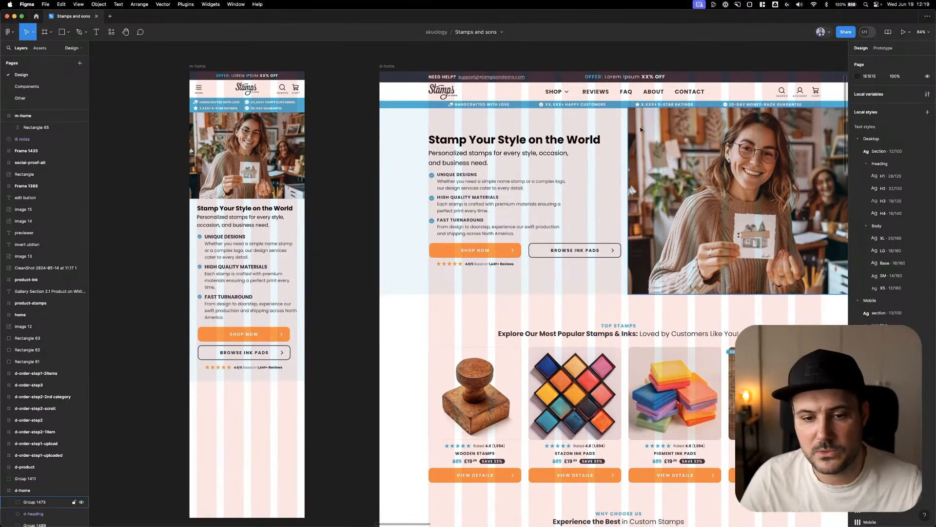
# Compare the d-home hero image and layout with m-home, and inspect the constraints of the m-home contents
pyautogui.hscroll(5, 782, 224)
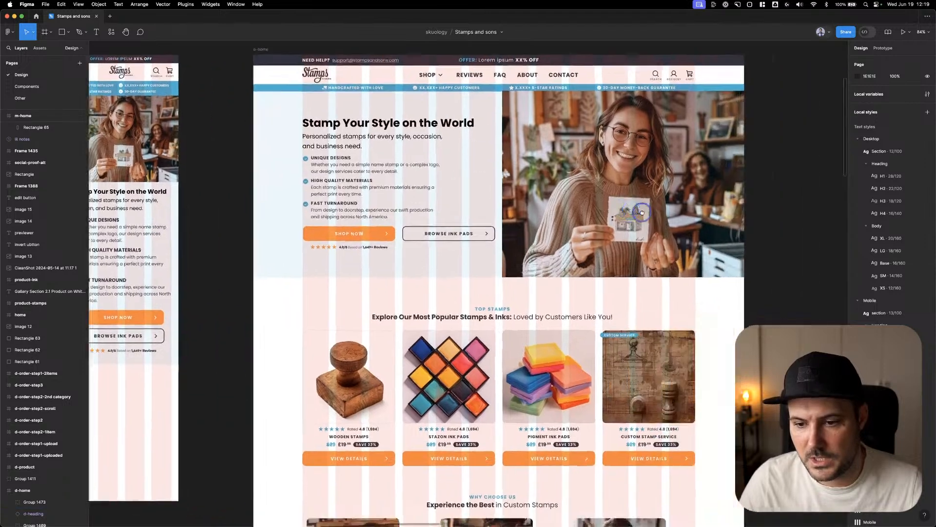
pyautogui.click(606, 215)
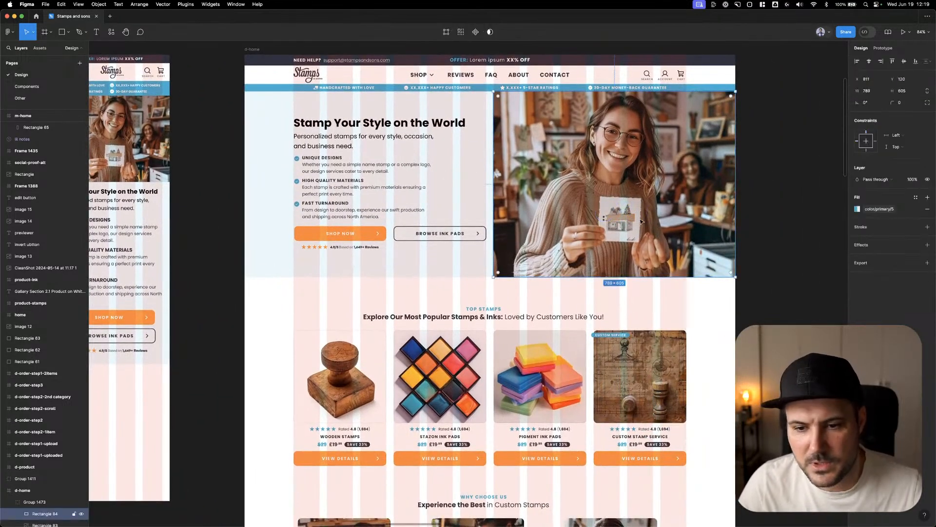
pyautogui.click(776, 182)
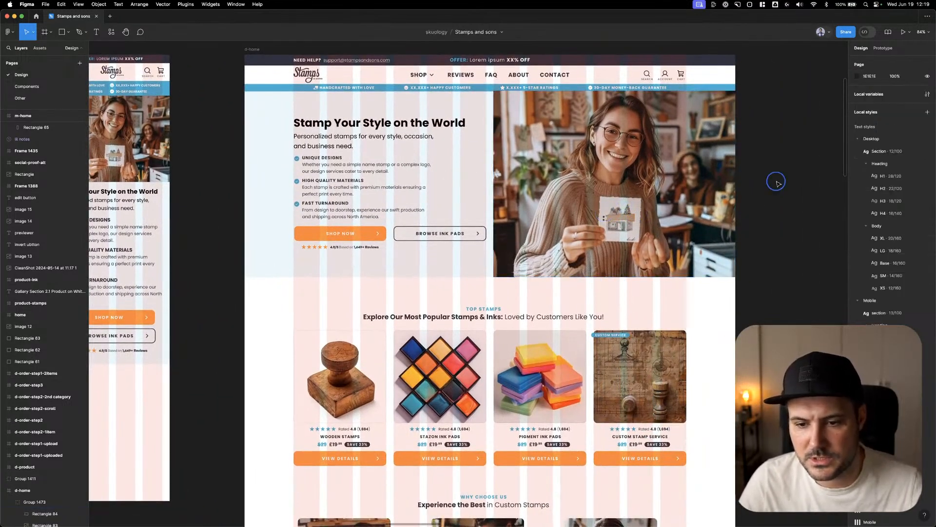
pyautogui.scroll(-5, 764, 236)
pyautogui.scroll(3, 540, 235)
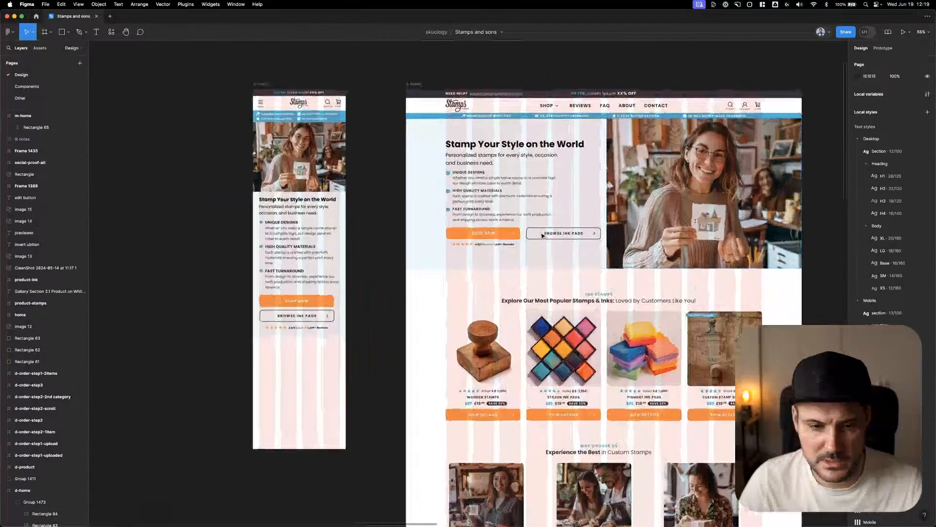
pyautogui.scroll(3, 359, 263)
pyautogui.moveTo(363, 264); pyautogui.dragTo(359, 129)
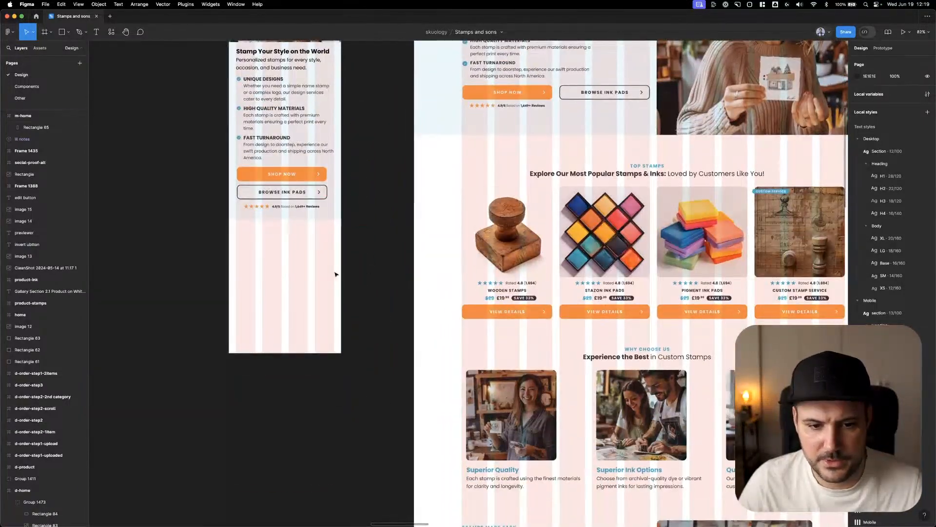
pyautogui.click(316, 261)
pyautogui.click(296, 192)
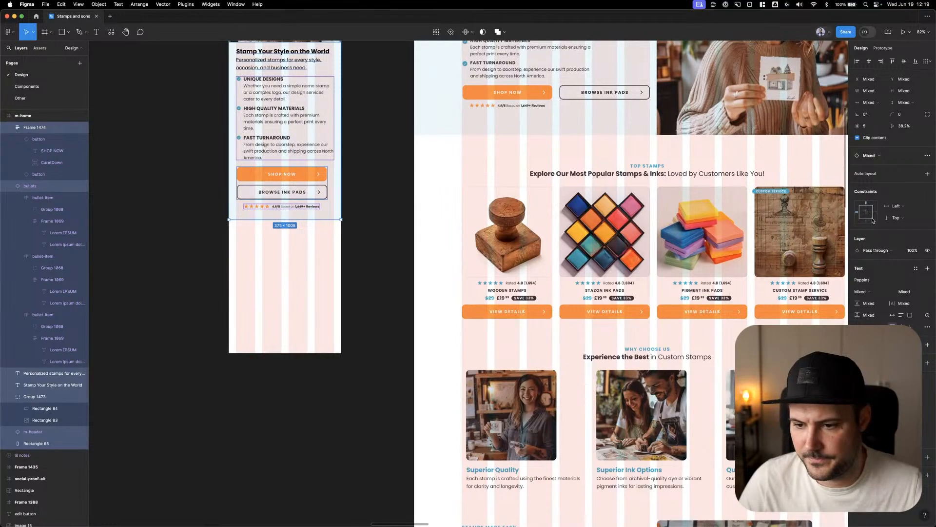
pyautogui.click(372, 203)
pyautogui.scroll(-10, 337, 287)
# Extend the m-home frame downward until its lower edge lines up with the end of the d-home frame
pyautogui.click(326, 288)
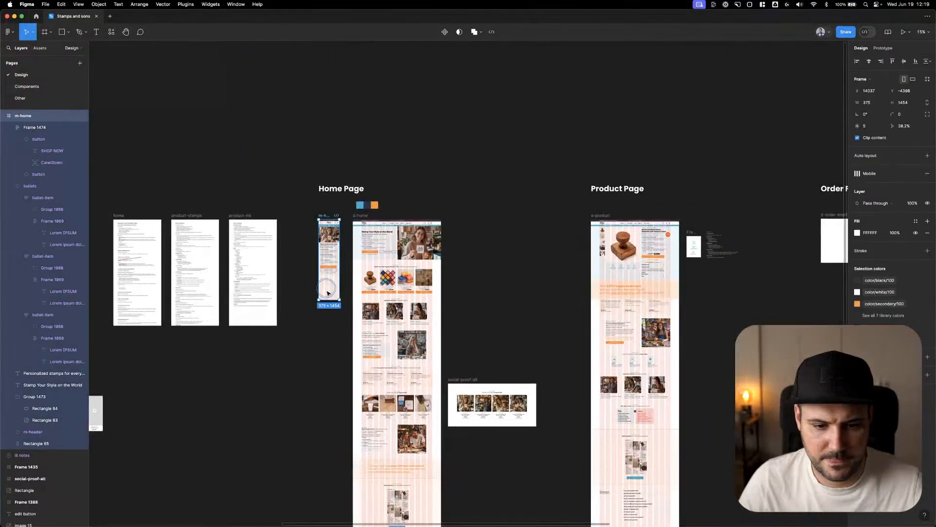
pyautogui.moveTo(341, 314); pyautogui.dragTo(444, 404)
pyautogui.click(385, 373)
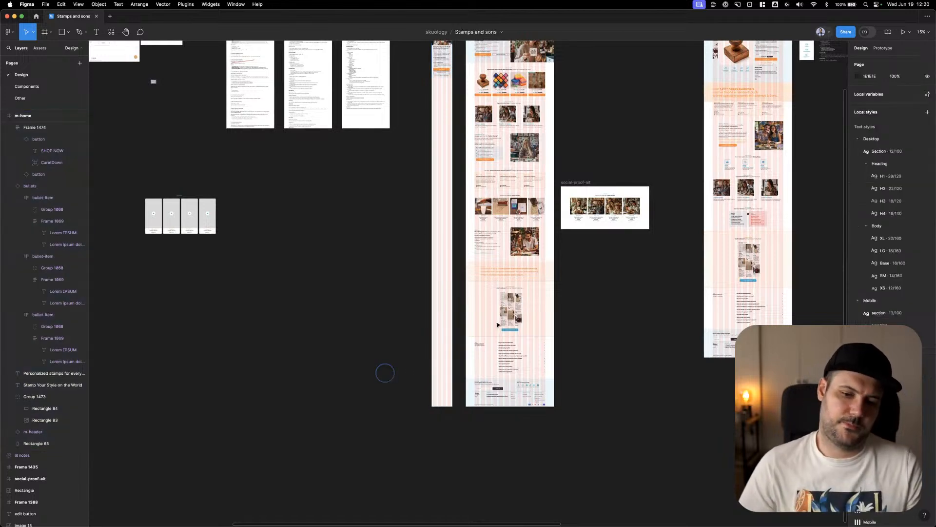
pyautogui.scroll(5, 497, 325)
pyautogui.scroll(-2, 535, 291)
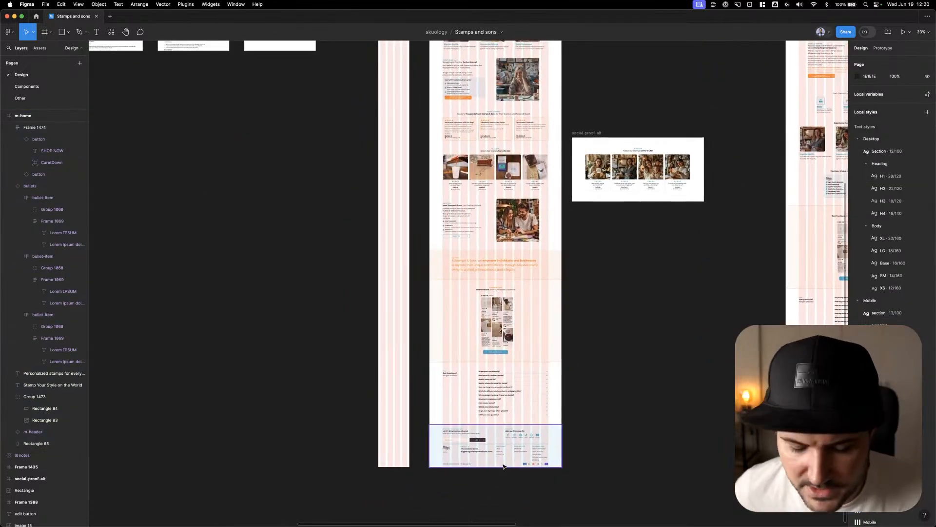
# Copy the Top Stamps section heading from d-home into m-home, just below the hero background
pyautogui.scroll(5, 431, 446)
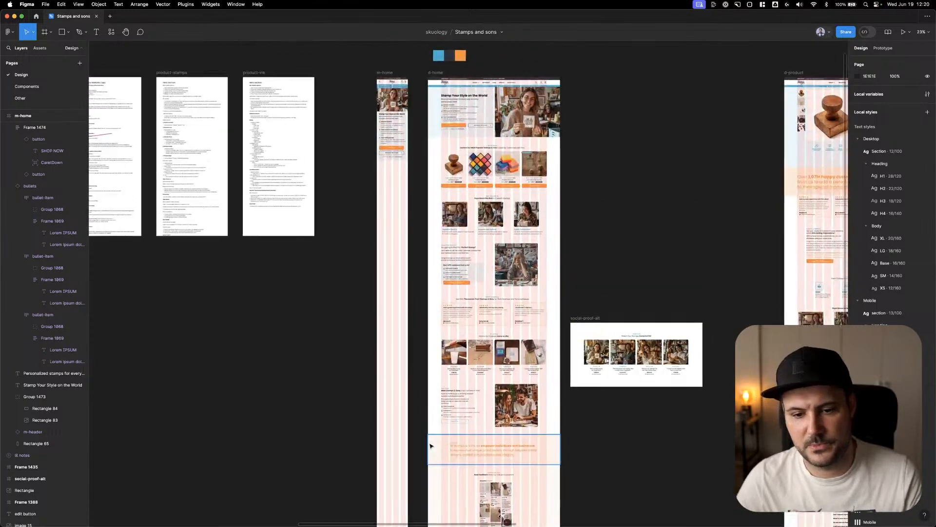
pyautogui.scroll(10, 411, 231)
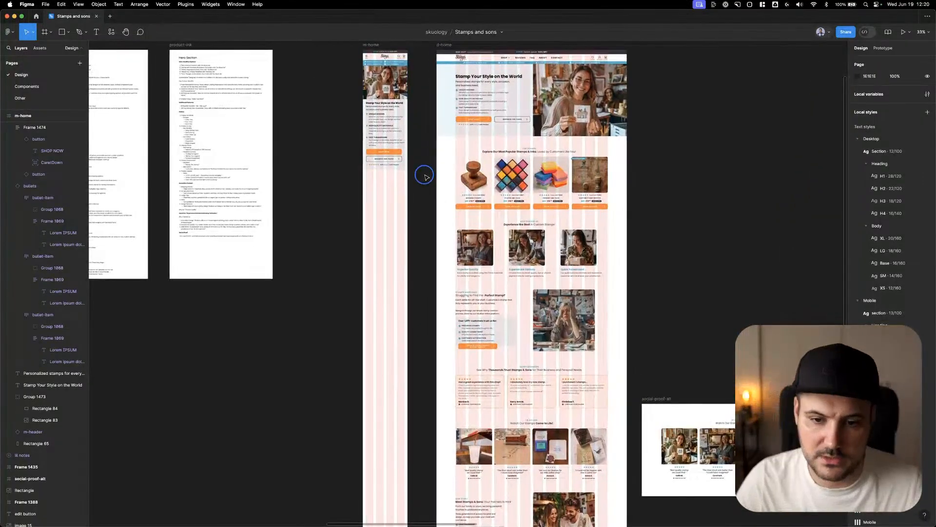
pyautogui.scroll(3, 425, 195)
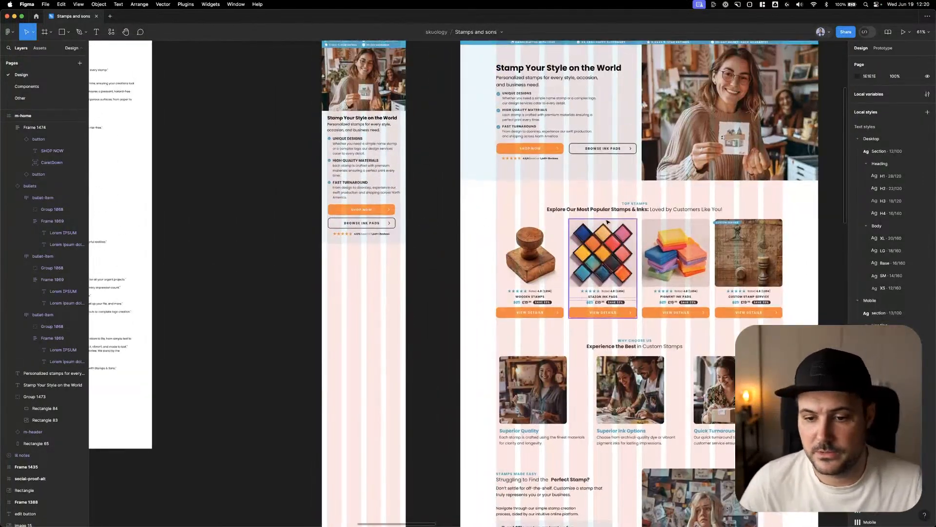
pyautogui.click(639, 207)
pyautogui.moveTo(639, 207); pyautogui.dragTo(394, 238)
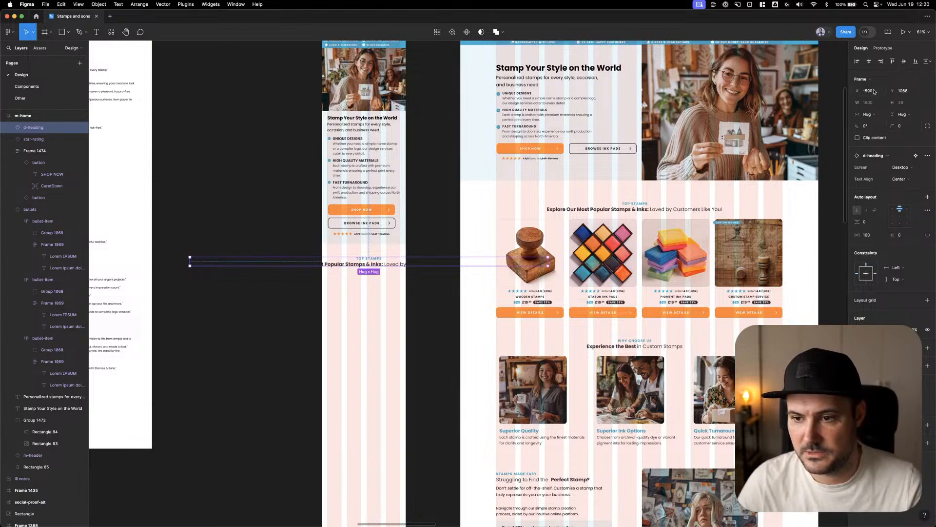
# Switch the copied m-home section heading to its Mobile screen variant and set its X position to 0
pyautogui.click(874, 92)
pyautogui.write('24')
pyautogui.press('Tab')
pyautogui.click(902, 169)
pyautogui.click(899, 177)
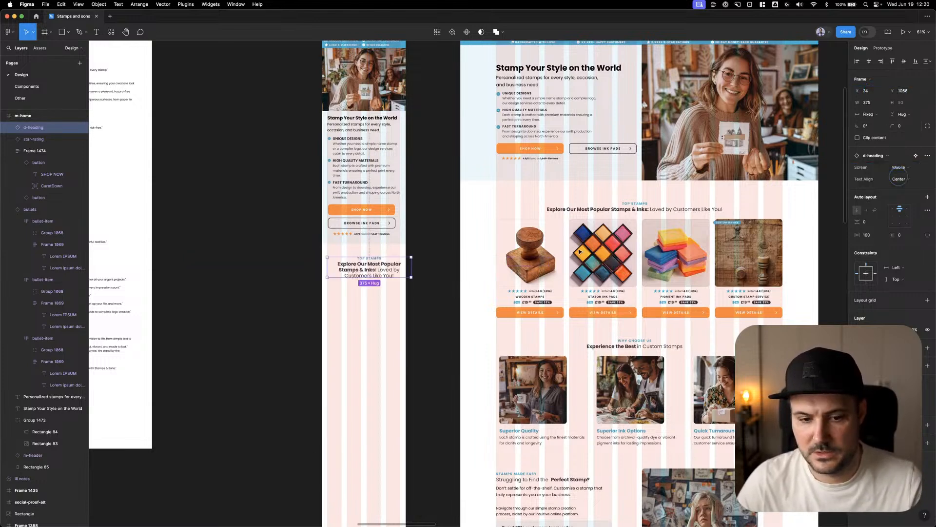
pyautogui.write('0')
pyautogui.press('Tab')
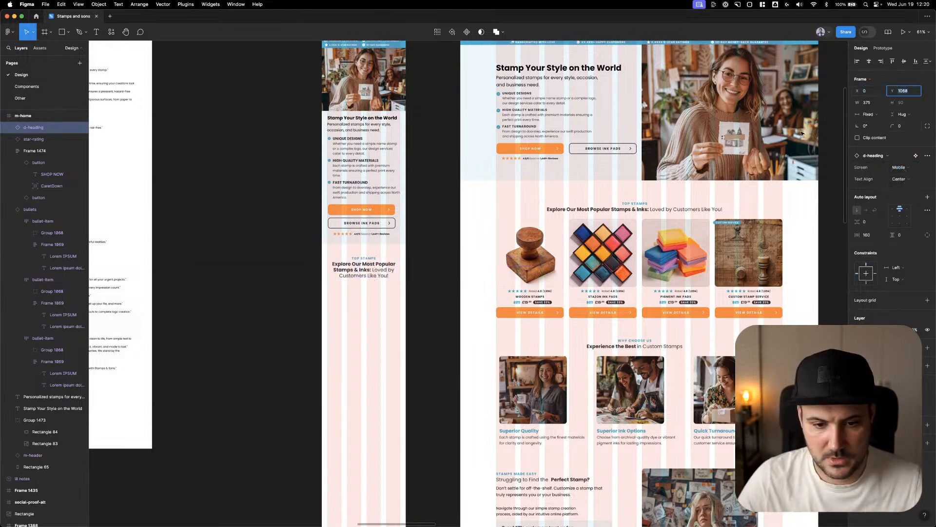
# Apply the Mobile H2 text style to the m-home section heading and make "Explore Our Most Popular Stamps & Inks:" bold
pyautogui.scroll(5, 361, 268)
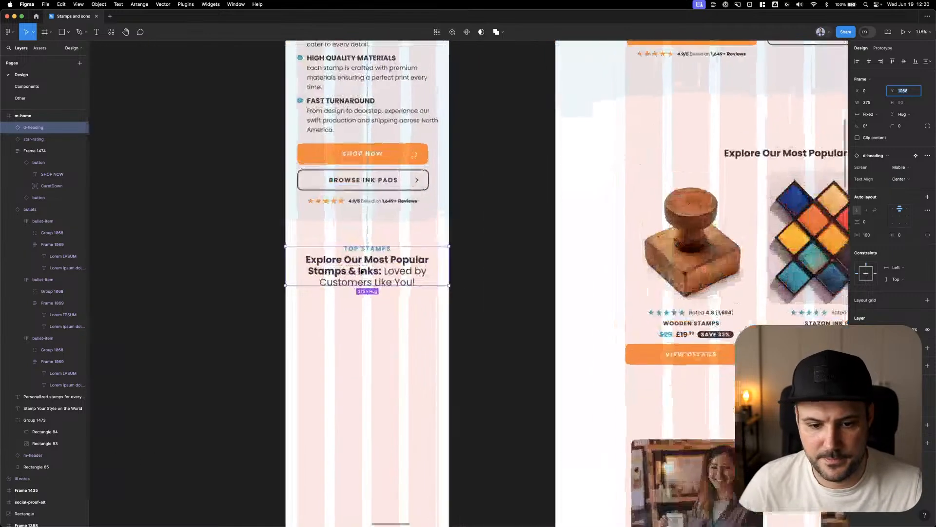
pyautogui.keyDown('super'); pyautogui.click(361, 270); pyautogui.keyUp('super')
pyautogui.click(905, 181)
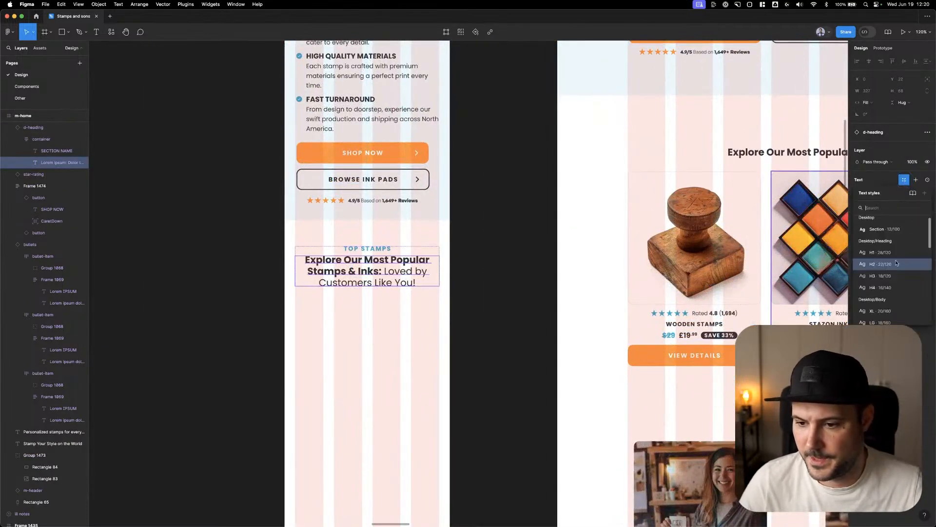
pyautogui.scroll(-3, 877, 273)
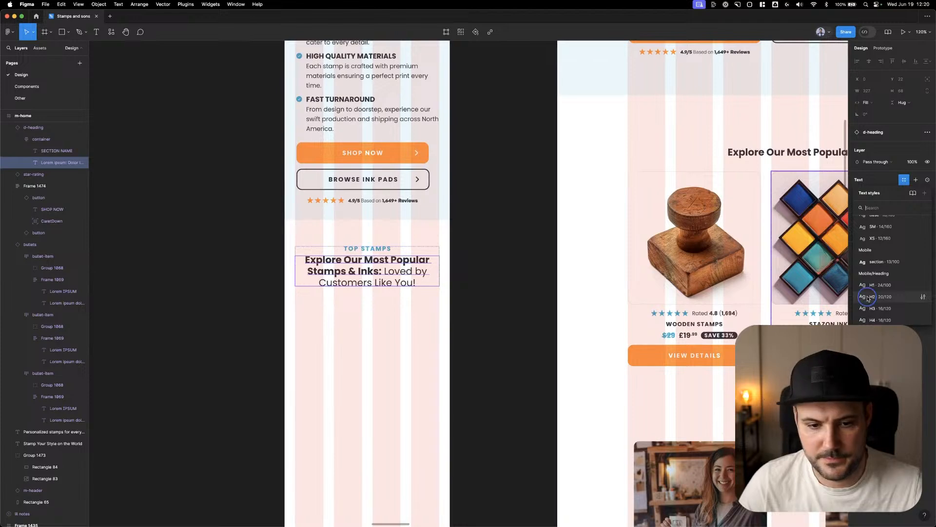
pyautogui.click(867, 296)
pyautogui.doubleClick(345, 264)
pyautogui.click(345, 263)
pyautogui.keyDown('shift'); pyautogui.click(287, 255); pyautogui.keyUp('shift')
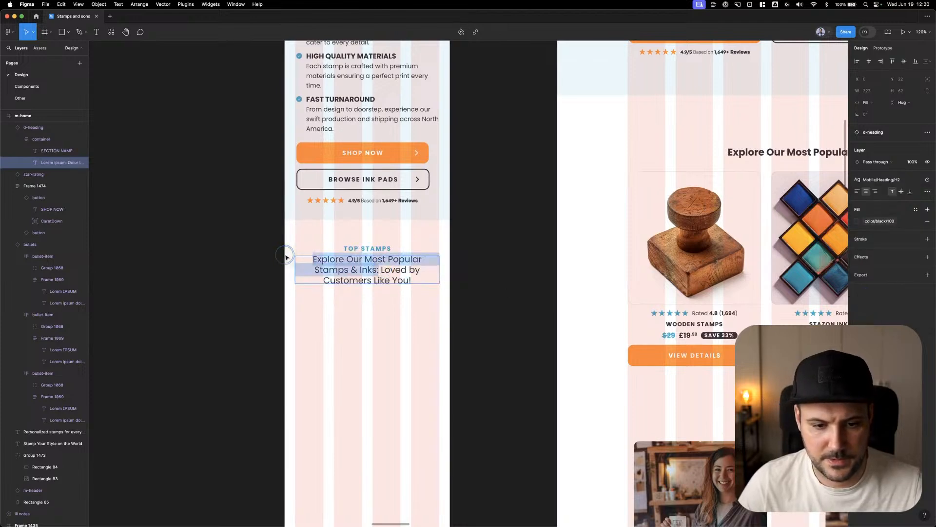
pyautogui.press('super+b')
pyautogui.click(230, 230)
# Apply the Mobile section text style to the "TOP STAMPS" label above the m-home heading
pyautogui.doubleClick(381, 254)
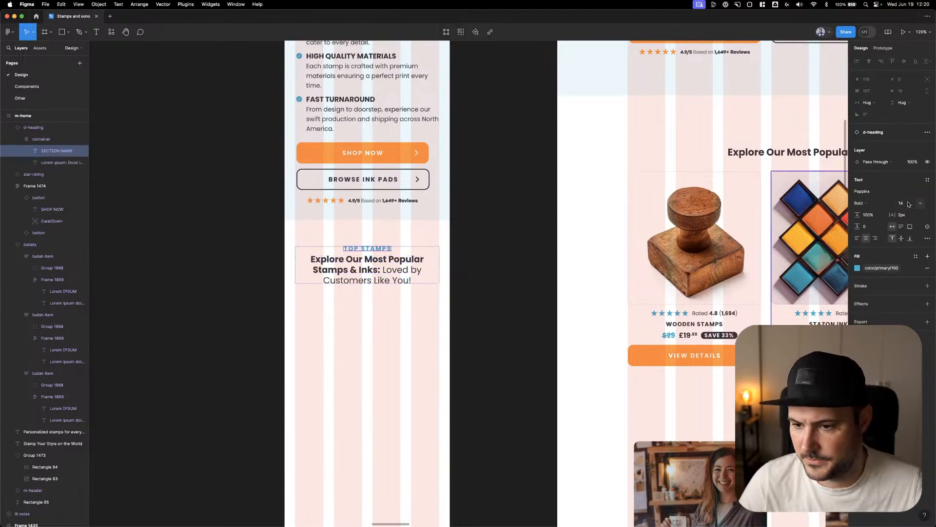
pyautogui.click(927, 180)
pyautogui.scroll(-5, 898, 261)
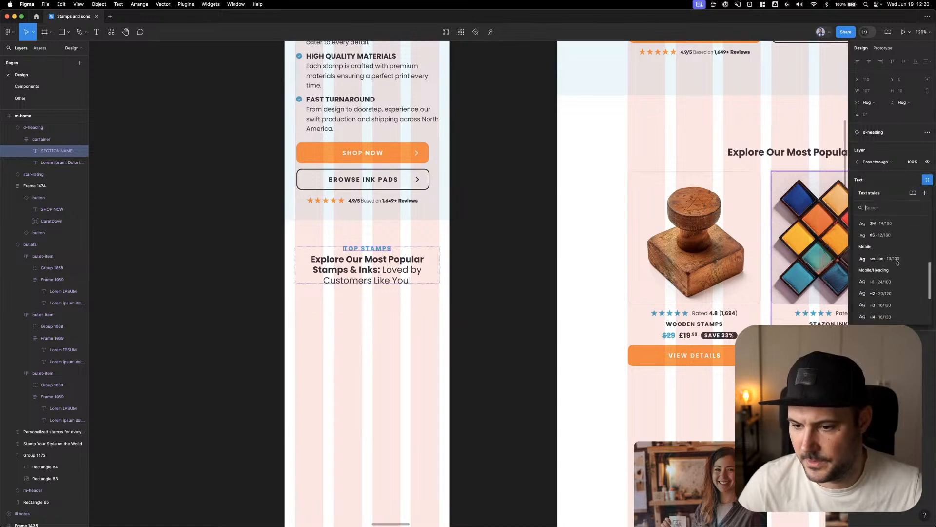
pyautogui.click(891, 261)
pyautogui.click(510, 232)
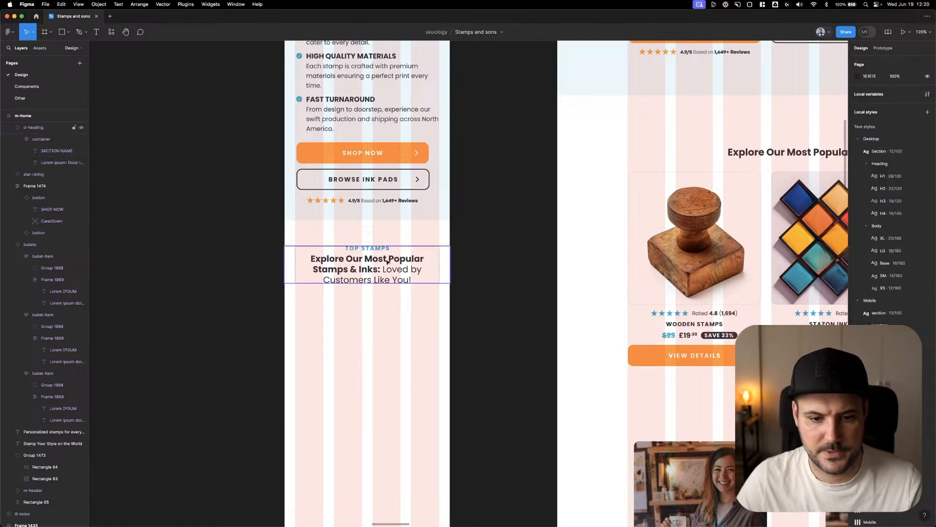
# Measure the spacing between the hero background and the Top Stamps heading in m-home
pyautogui.click(388, 264)
pyautogui.press('alt')
pyautogui.click(539, 255)
pyautogui.scroll(-5, 460, 307)
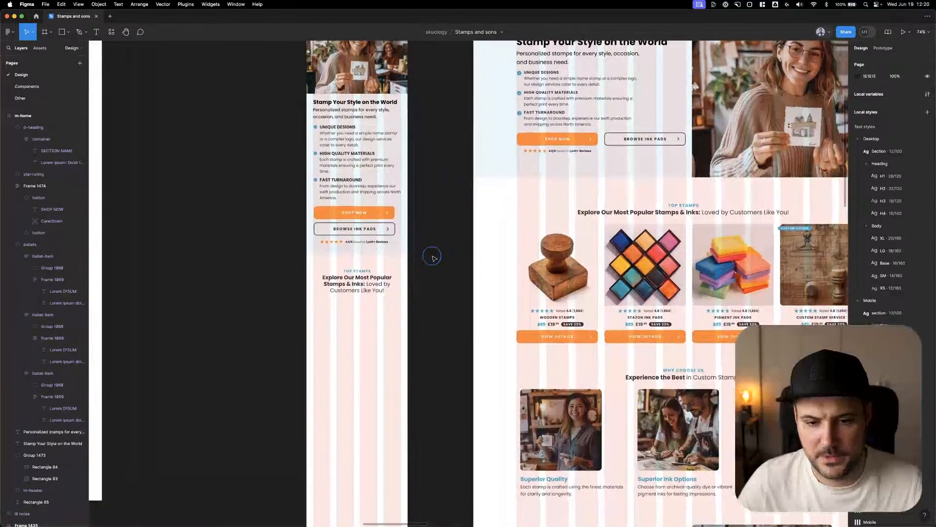
pyautogui.click(365, 250)
pyautogui.press('alt')
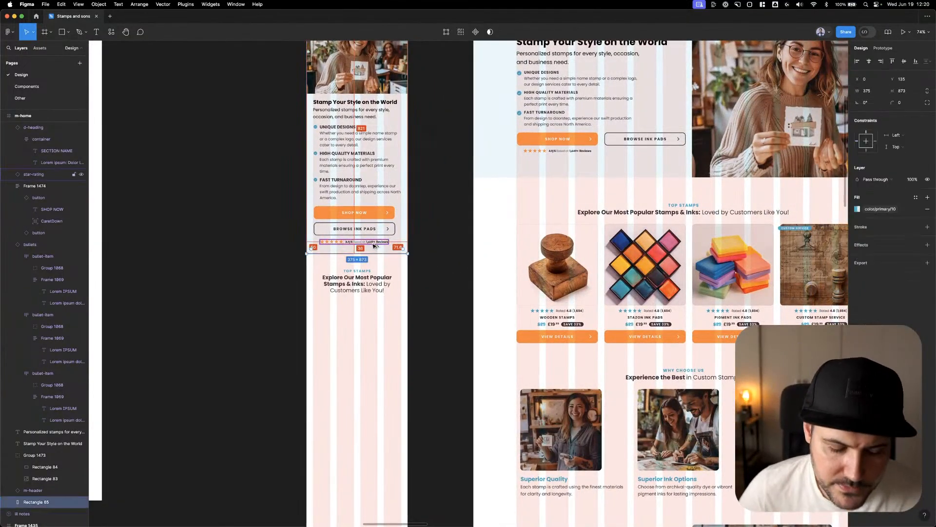
pyautogui.click(378, 280)
pyautogui.click(443, 244)
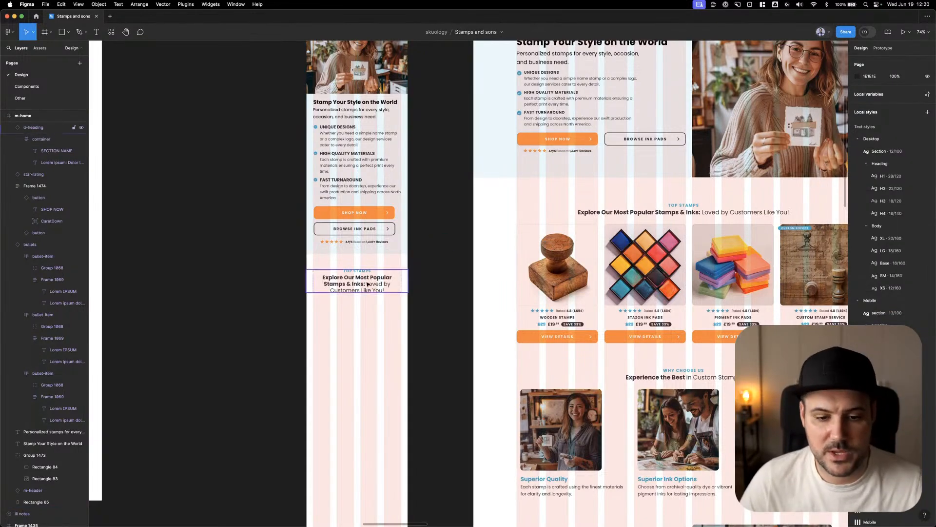
pyautogui.click(378, 279)
pyautogui.press('alt')
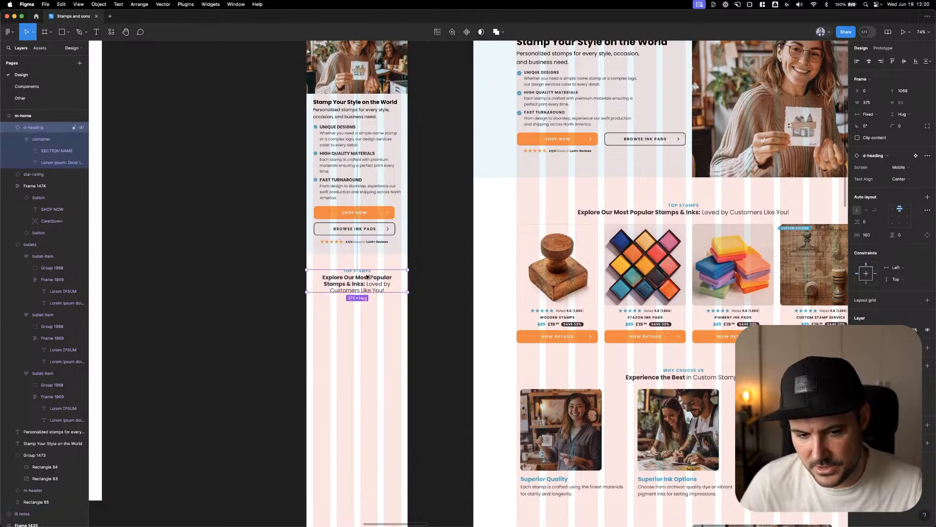
pyautogui.click(420, 243)
# Copy the Wooden Stamps product card from d-home into m-home below the heading, positioned at X 24, Y 1187
pyautogui.scroll(-2, 425, 236)
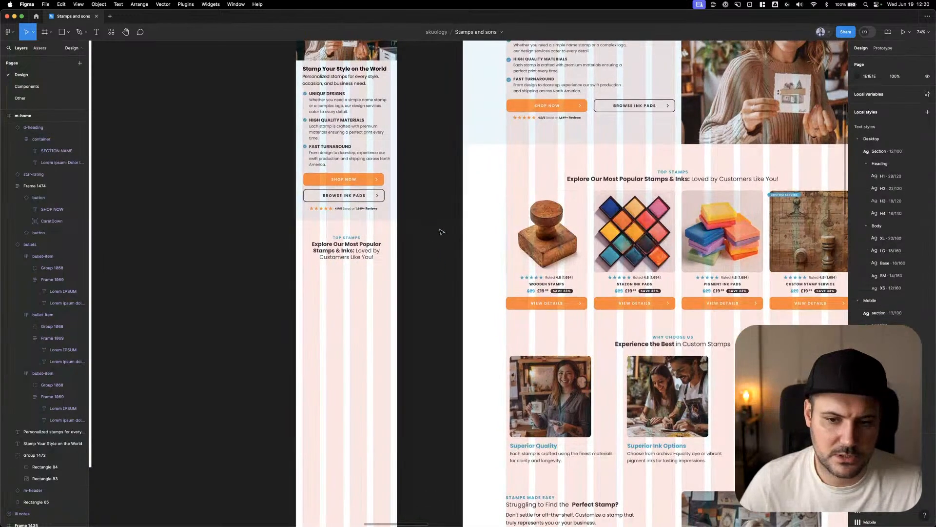
pyautogui.moveTo(522, 215); pyautogui.dragTo(329, 285)
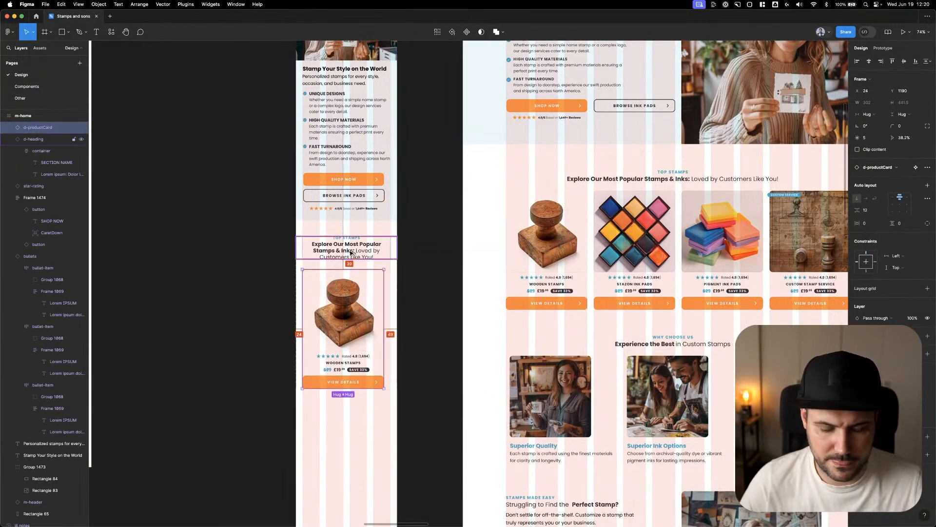
pyautogui.hotkey('shift', 'Up')
pyautogui.press('Up')
pyautogui.press('Up')
pyautogui.press('Up')
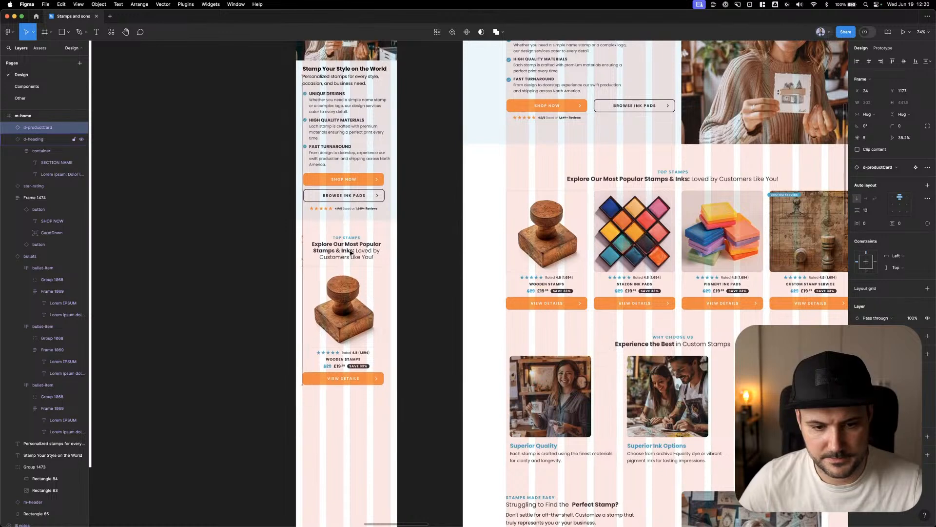
pyautogui.hotkey('shift', 'Down')
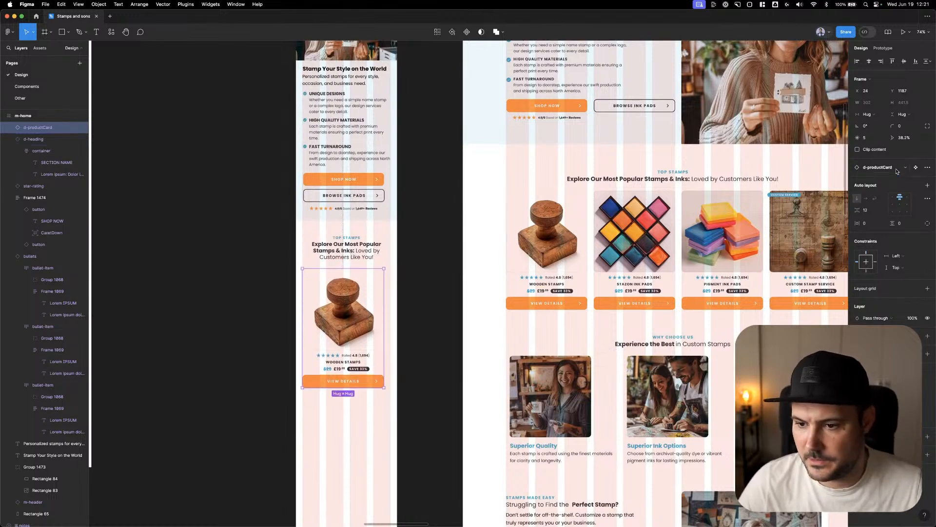
# Open the product card's main component and look over the component layout on the Components page before returning to the Design page
pyautogui.rightClick(349, 318)
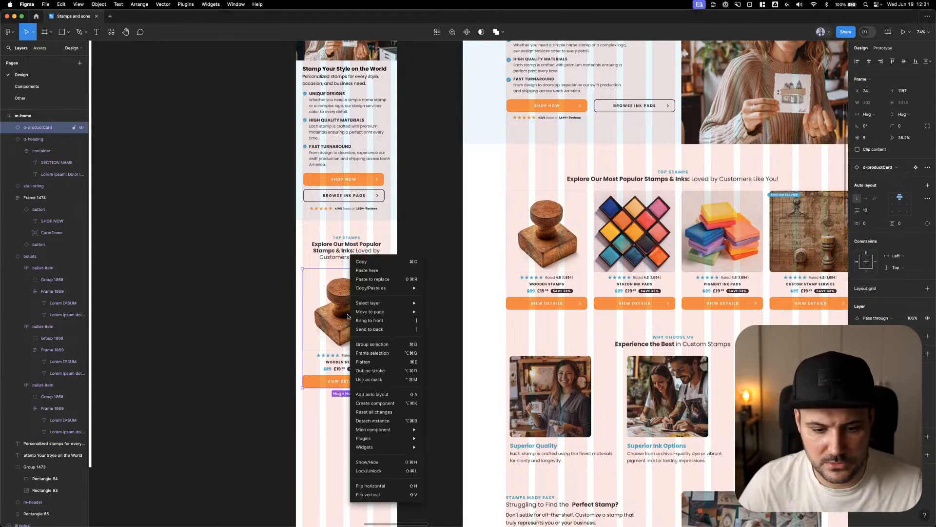
pyautogui.moveTo(390, 429)
pyautogui.click(450, 432)
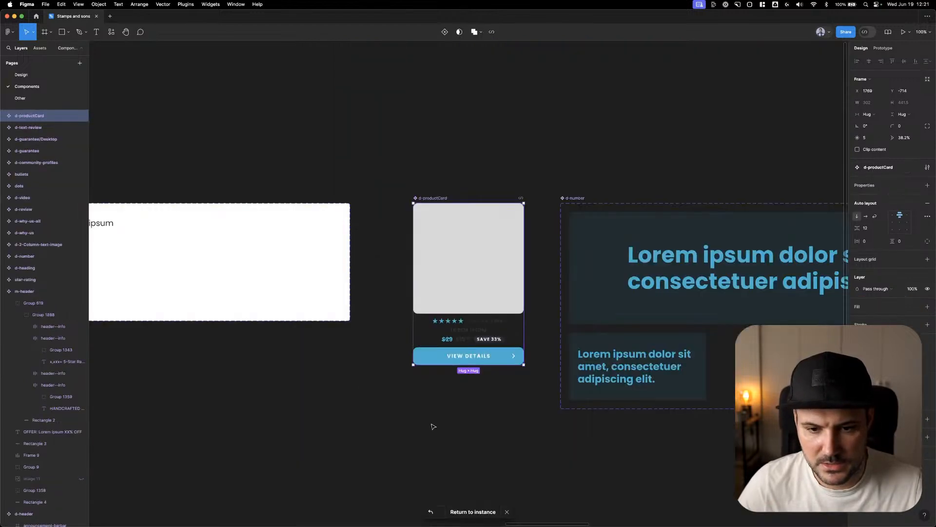
pyautogui.click(647, 258)
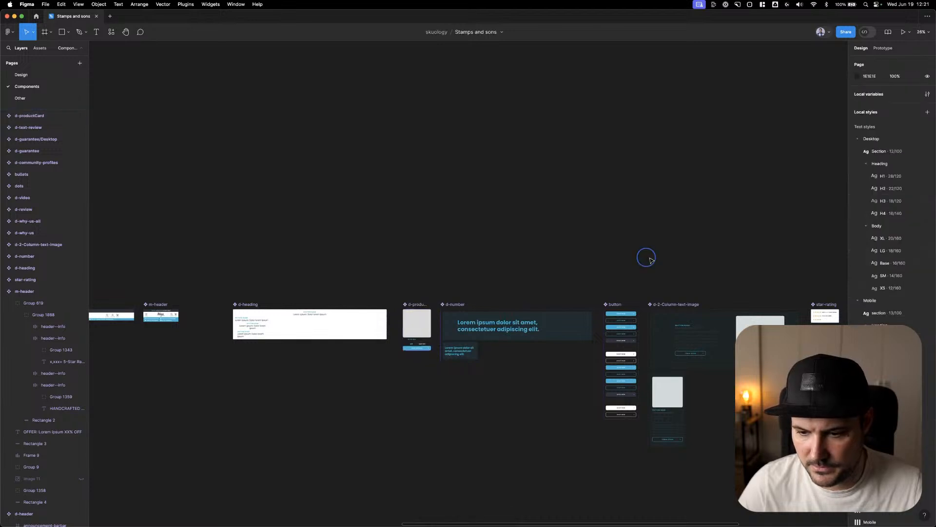
pyautogui.moveTo(646, 257); pyautogui.dragTo(610, 220)
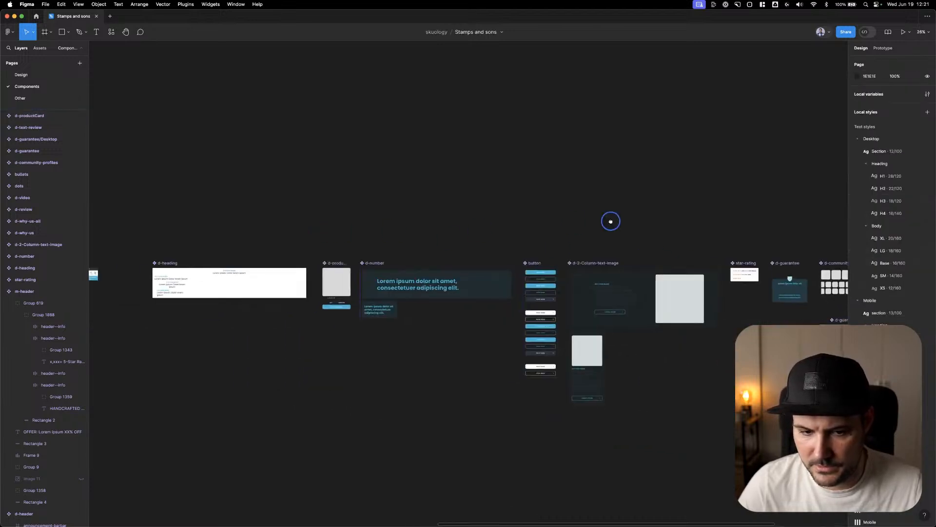
pyautogui.moveTo(287, 215); pyautogui.dragTo(563, 216)
pyautogui.moveTo(458, 228); pyautogui.dragTo(639, 222)
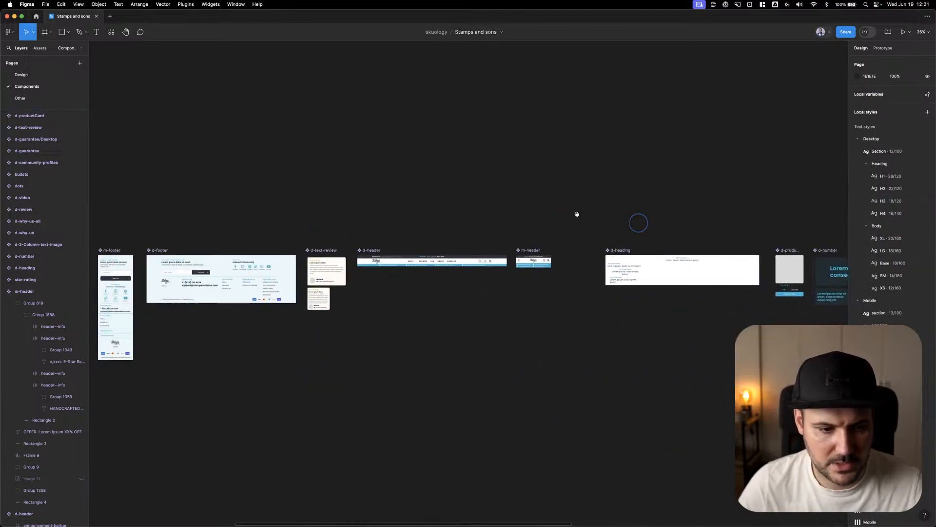
pyautogui.click(54, 75)
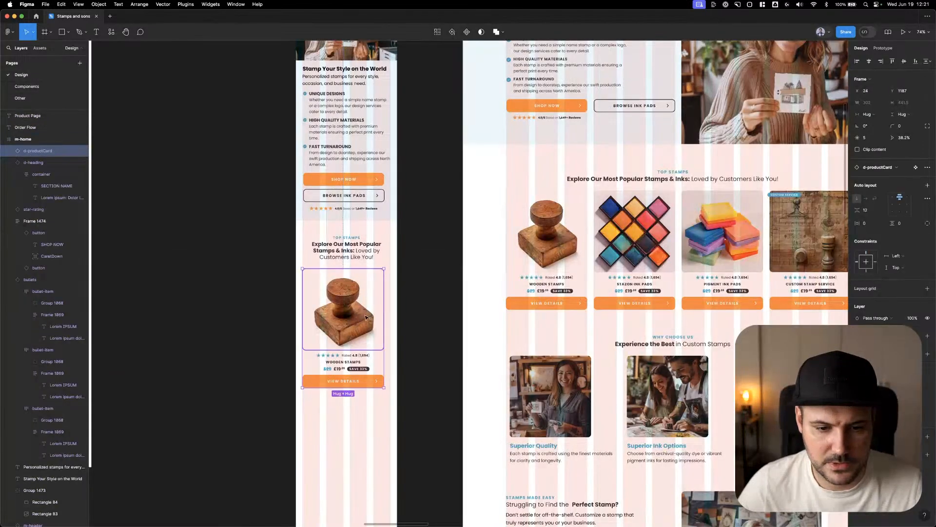
# Gauge the mobile card width with a temporary rectangle drawn below the Wooden Stamps card in m-home, then delete the rectangle
pyautogui.rightClick(347, 311)
pyautogui.click(259, 307)
pyautogui.moveTo(280, 378); pyautogui.dragTo(304, 315)
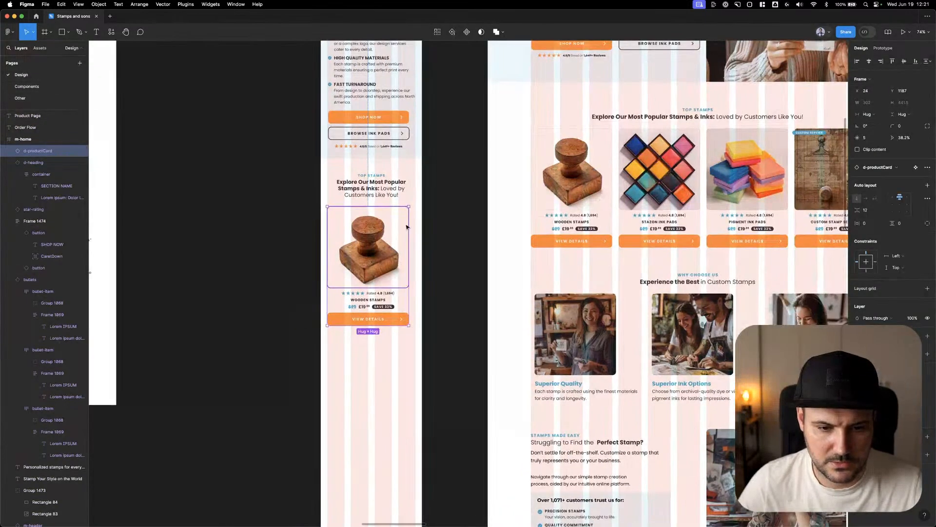
pyautogui.scroll(3, 403, 227)
pyautogui.rightClick(340, 264)
pyautogui.click(295, 248)
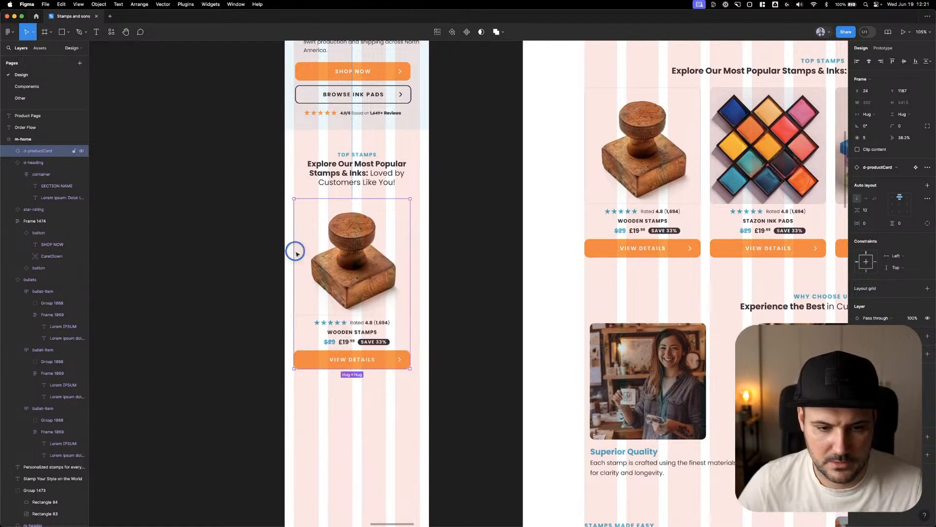
pyautogui.press('r')
pyautogui.moveTo(294, 380); pyautogui.dragTo(386, 412)
pyautogui.press('Delete')
# Add a variant property named Type to the main component of the m-home product card
pyautogui.click(358, 217)
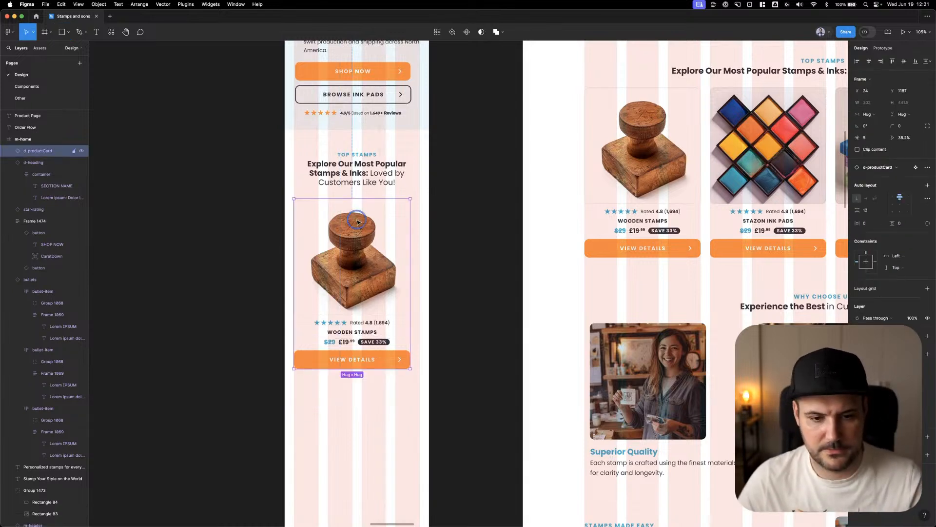
pyautogui.rightClick(359, 218)
pyautogui.moveTo(419, 393)
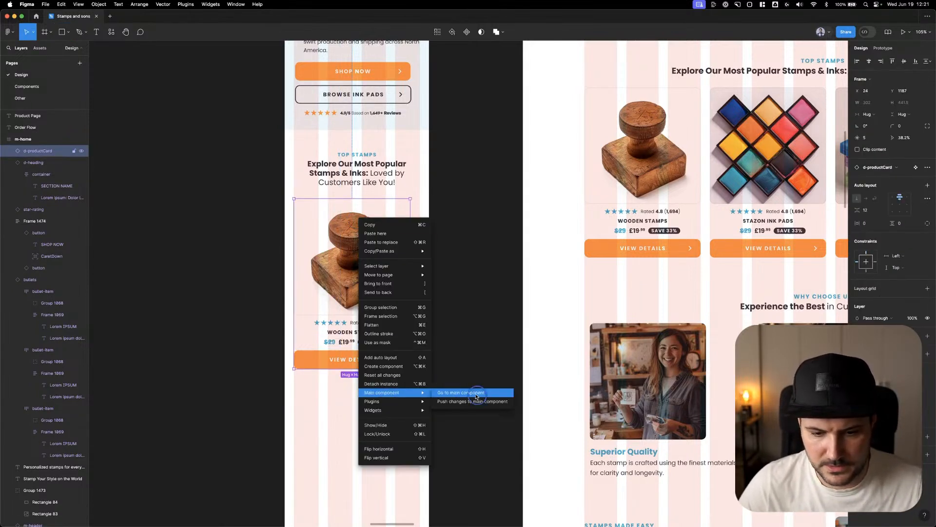
pyautogui.click(476, 397)
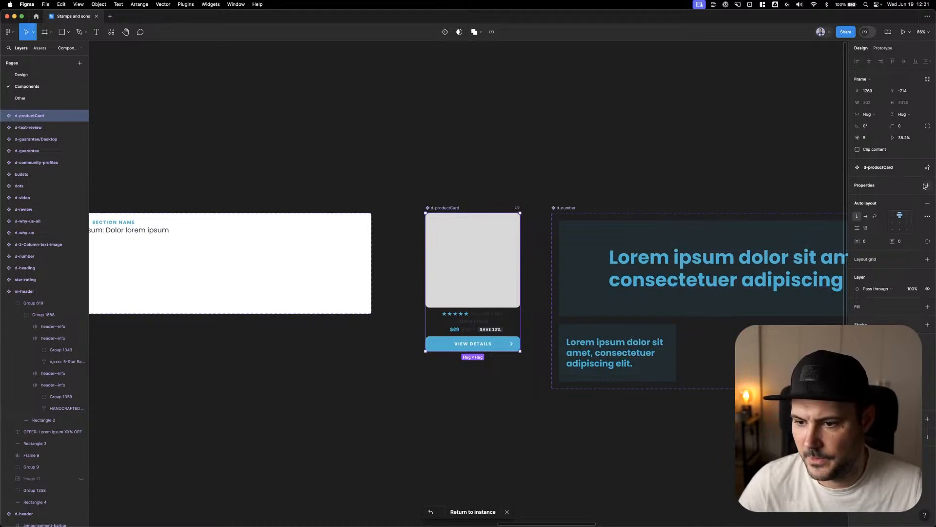
pyautogui.click(925, 186)
pyautogui.click(895, 208)
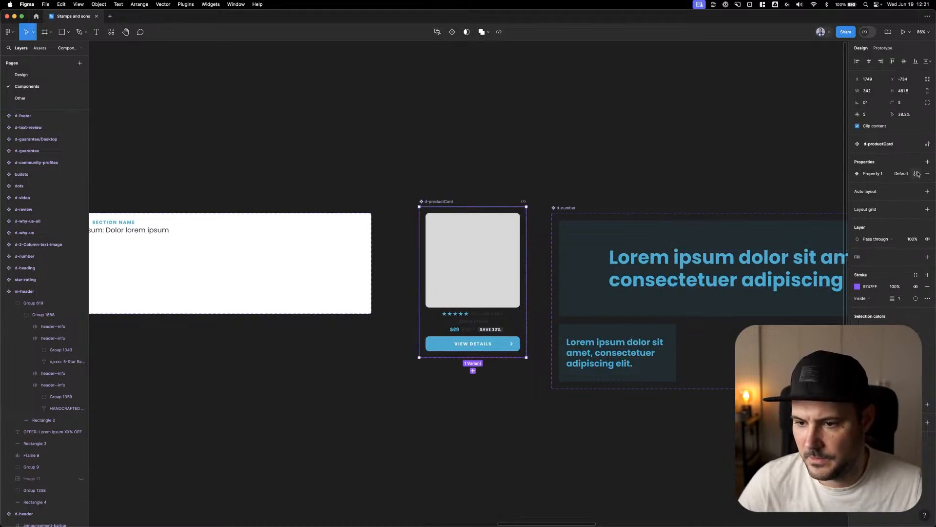
pyautogui.click(916, 173)
pyautogui.press('Return')
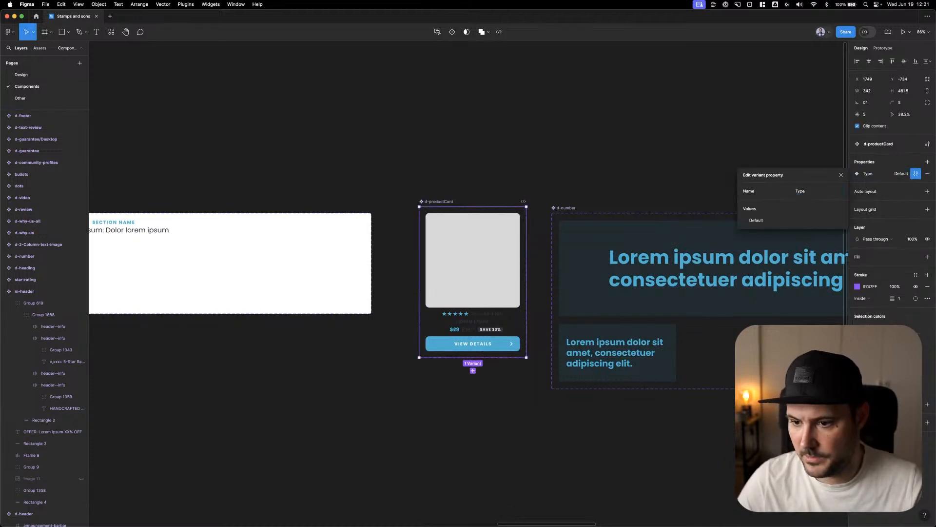
pyautogui.click(841, 175)
# Apply auto layout to the d-productCard component set with 24 spacing, 24 horizontal padding and 24 vertical padding
pyautogui.click(928, 191)
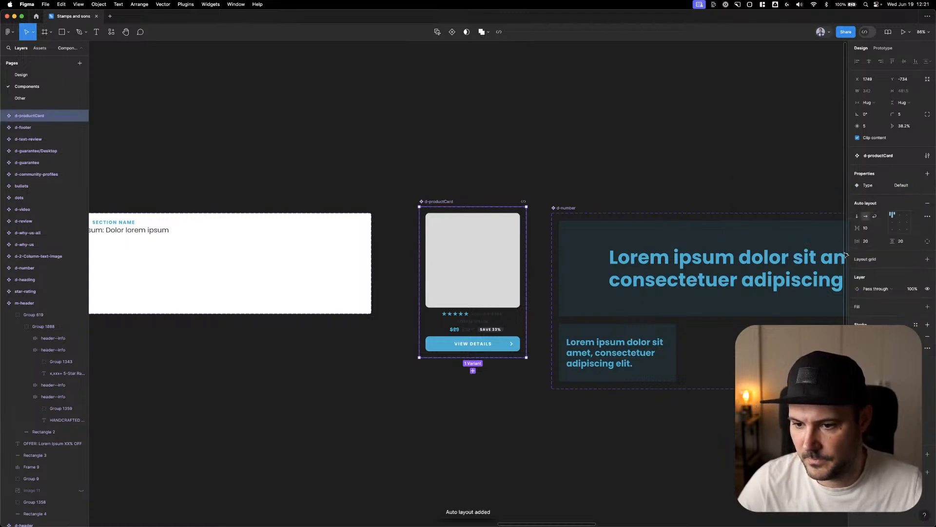
pyautogui.click(871, 229)
pyautogui.write('24')
pyautogui.press('Tab')
pyautogui.write('24')
pyautogui.press('Tab')
pyautogui.write('4')
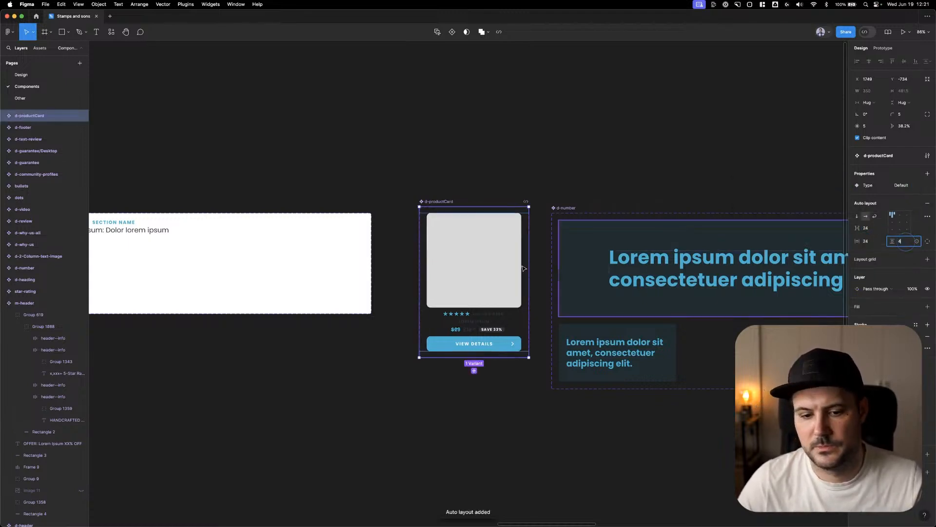
pyautogui.press('Tab')
# Add a second variant to the d-productCard component set and stack the variants vertically
pyautogui.click(490, 202)
pyautogui.click(443, 203)
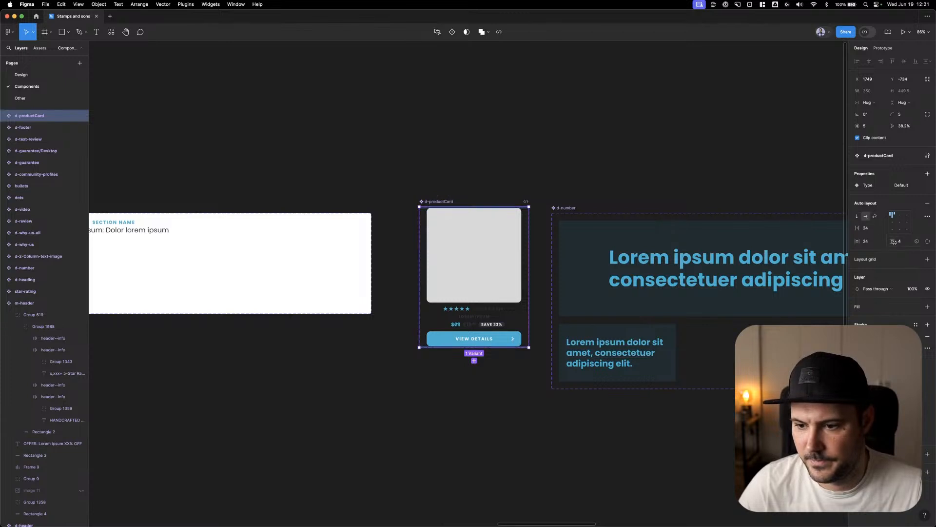
pyautogui.click(474, 375)
pyautogui.click(505, 193)
pyautogui.click(439, 202)
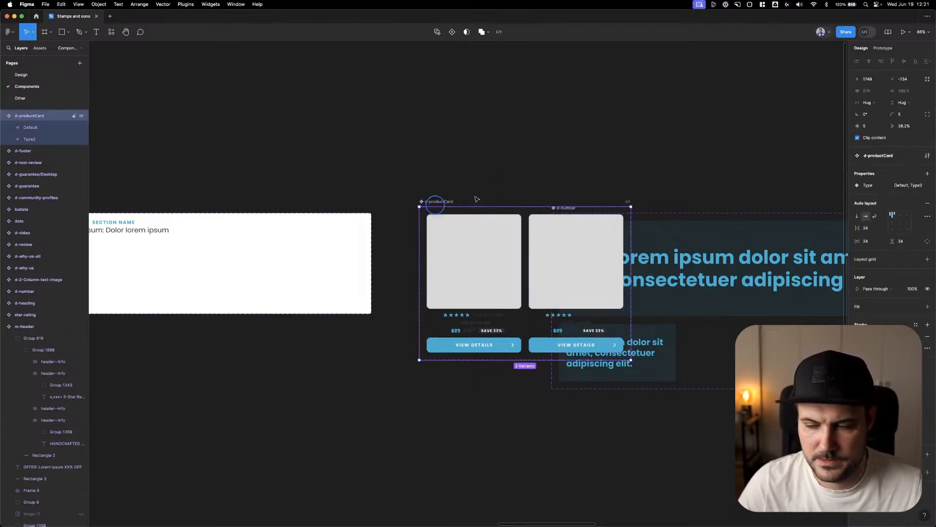
pyautogui.click(857, 217)
# Set the Type value of the upper product card variant to desktop and of the lower one to mobile
pyautogui.click(456, 256)
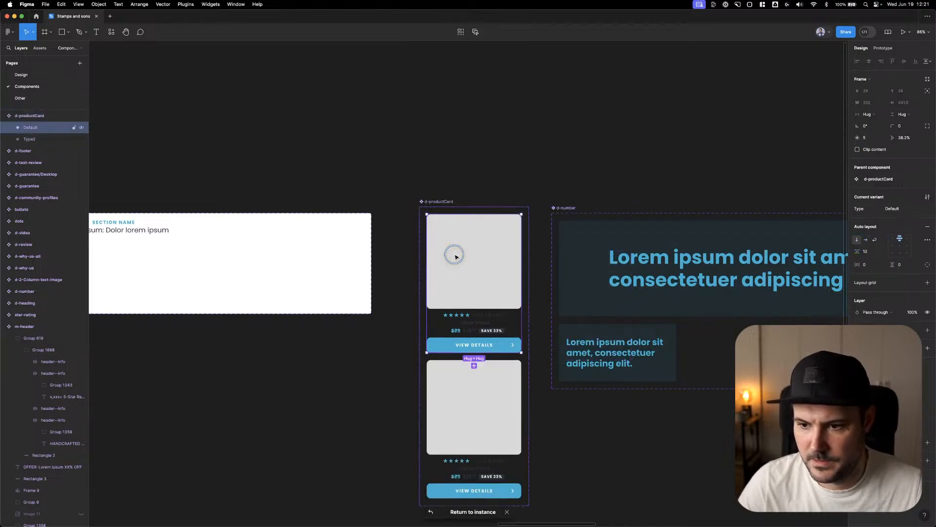
pyautogui.click(903, 208)
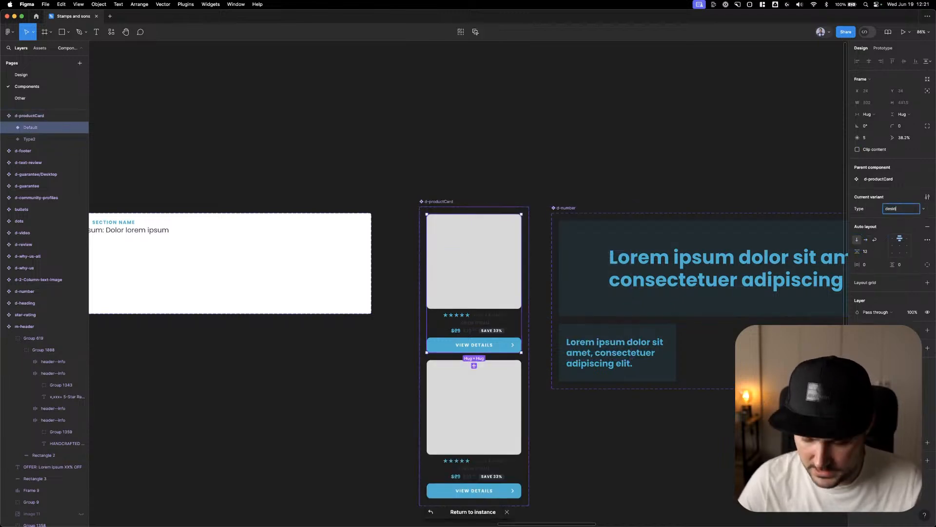
pyautogui.write('desktop')
pyautogui.press('Return')
pyautogui.click(460, 443)
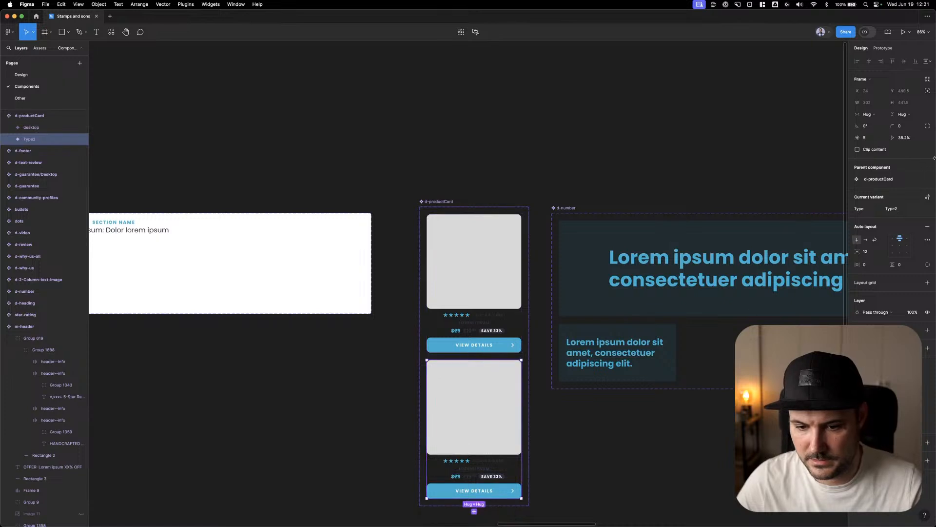
pyautogui.click(908, 209)
pyautogui.write('mobil')
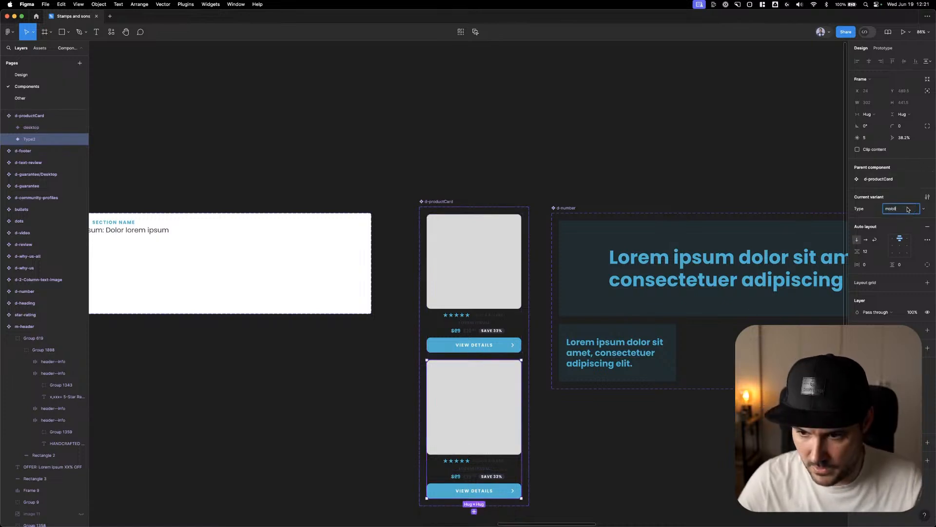
pyautogui.write('e')
pyautogui.press('Return')
# Resize the grey image placeholder in the mobile product card variant to 239 × 239
pyautogui.scroll(-5, 452, 320)
pyautogui.scroll(5, 495, 172)
pyautogui.click(489, 170)
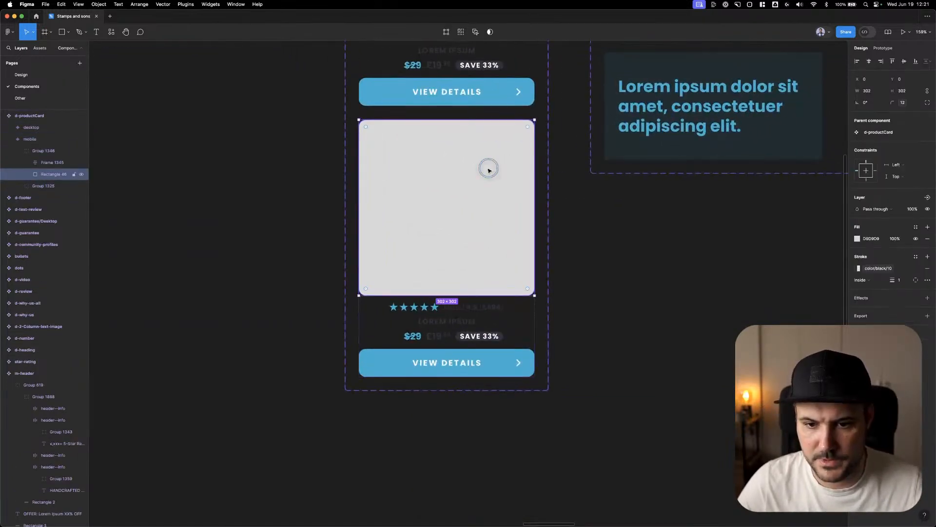
pyautogui.click(874, 92)
pyautogui.write('23')
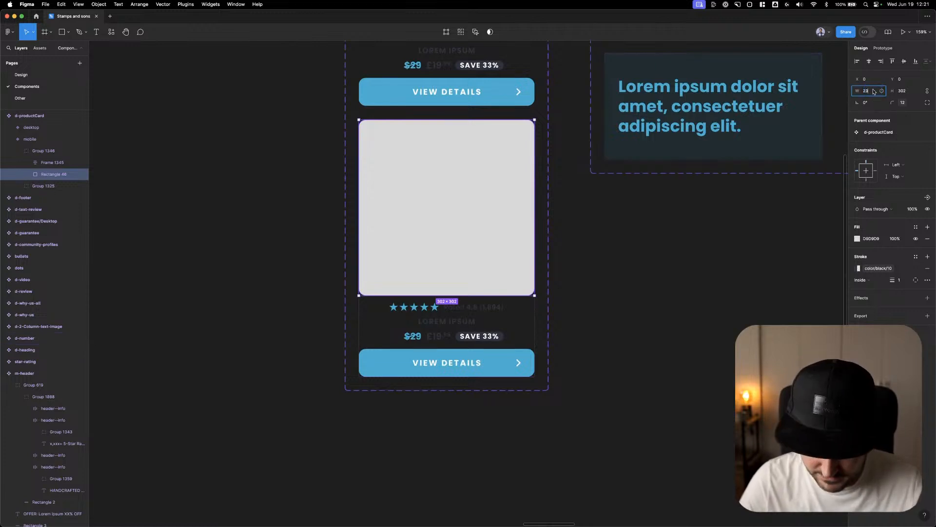
pyautogui.write('9')
pyautogui.press('Tab')
# Set the width of the rating and title frame in the mobile variant to 239
pyautogui.click(481, 303)
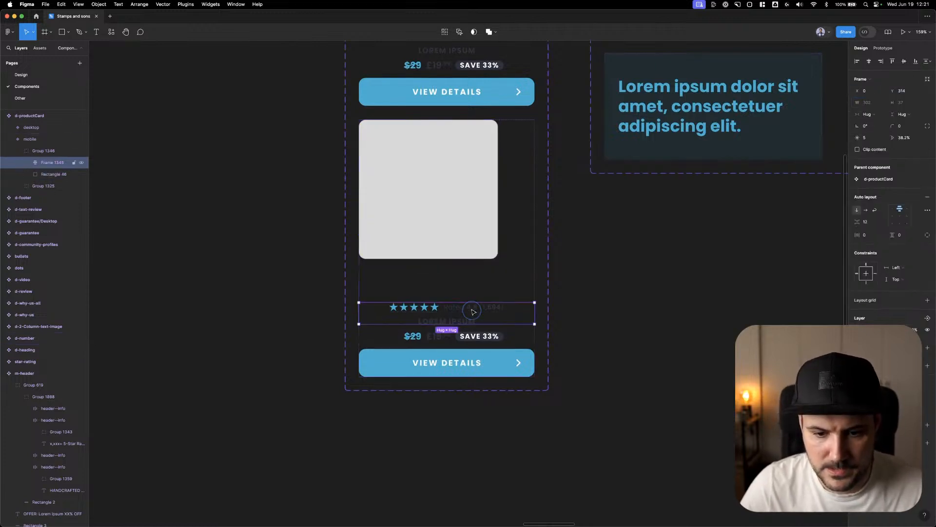
pyautogui.click(870, 104)
pyautogui.write('23')
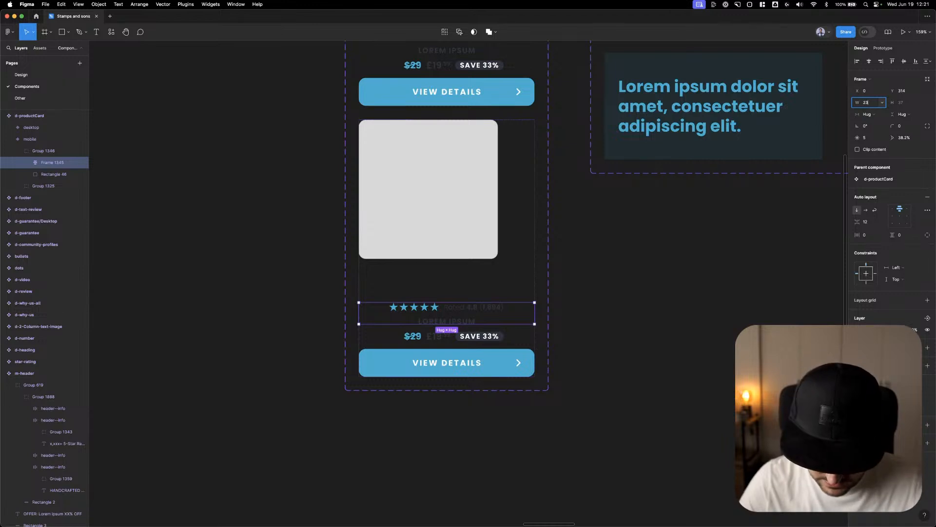
pyautogui.write('9')
pyautogui.press('Return')
# Set the mobile variant's View Details button width to 239 and center the price row horizontally above it
pyautogui.click(477, 342)
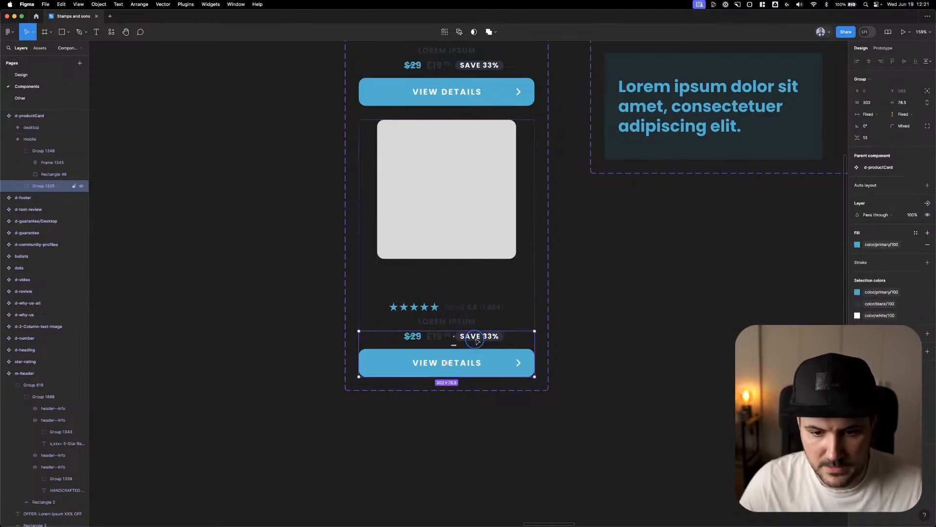
pyautogui.doubleClick(490, 355)
pyautogui.click(871, 103)
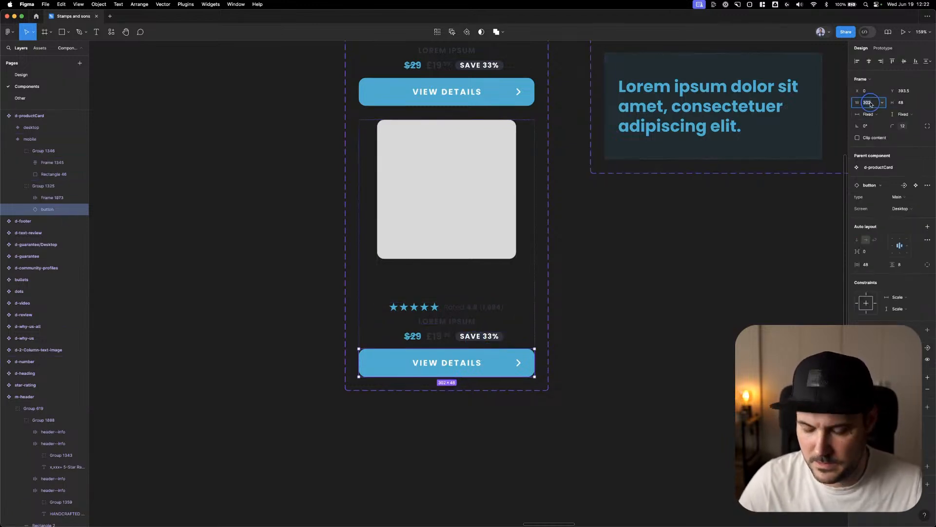
pyautogui.write('239')
pyautogui.press('Return')
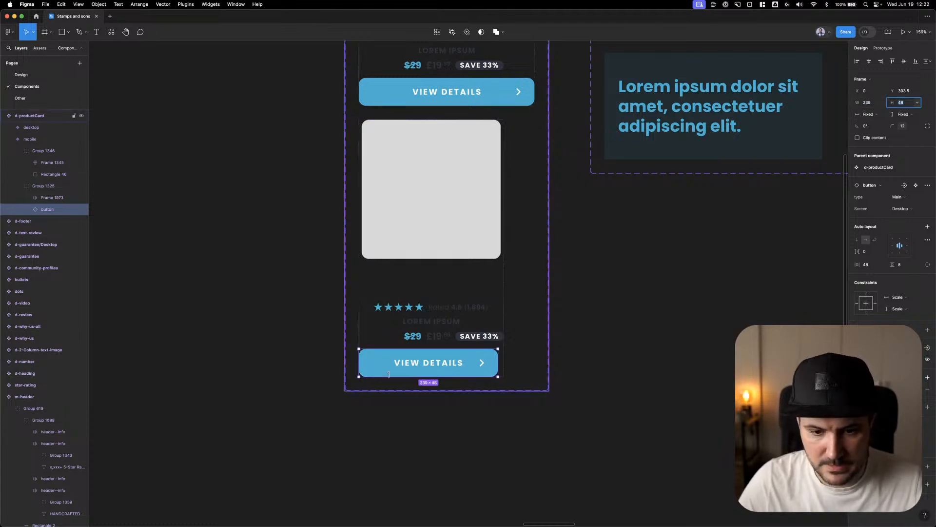
pyautogui.click(463, 332)
pyautogui.click(870, 61)
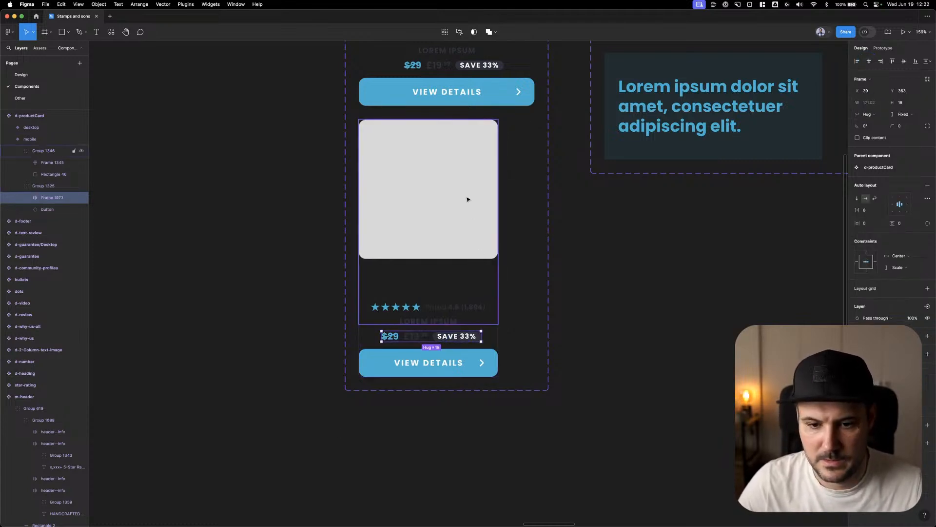
pyautogui.click(580, 203)
# Move the mobile variant's rating and title frame up to Y 251, leaving a 12 px gap below the image placeholder
pyautogui.click(429, 189)
pyautogui.click(430, 191)
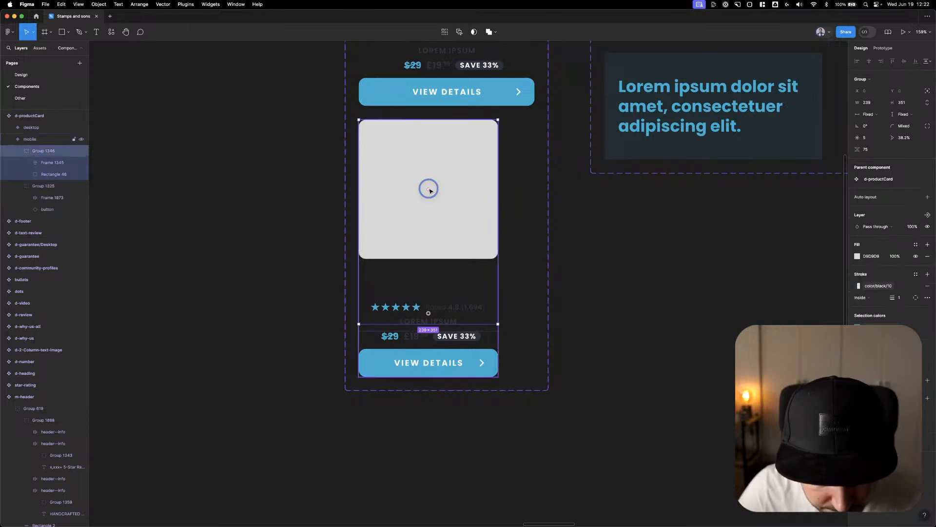
pyautogui.click(452, 310)
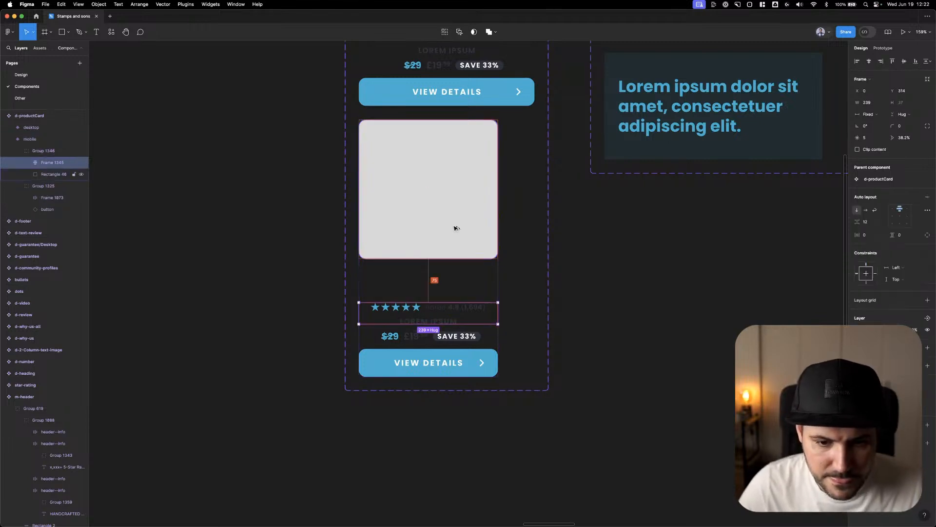
pyautogui.hotkey('shift', 'Up')
pyautogui.hotkey('shift', 'Up')
pyautogui.hotkey('shift', 'Up')
pyautogui.hotkey('shift', 'Up')
pyautogui.hotkey('shift', 'Up')
pyautogui.press('alt')
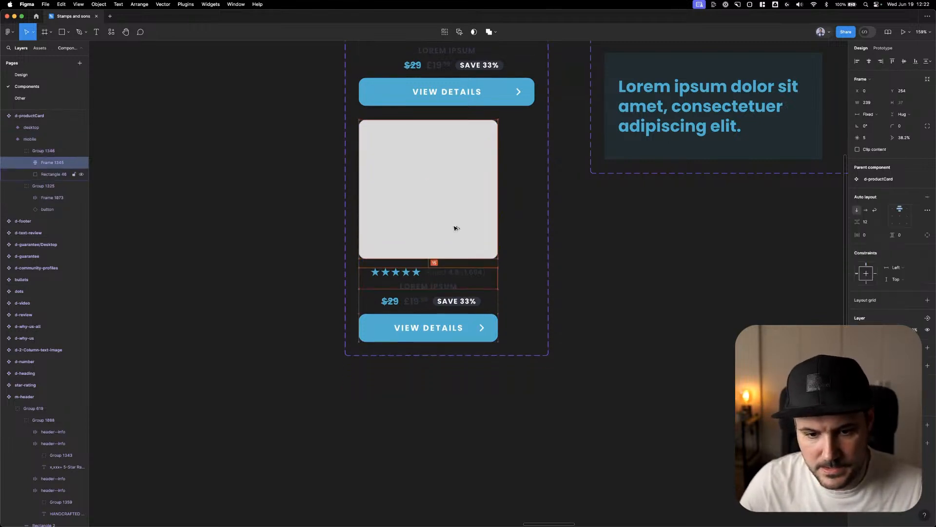
pyautogui.press('Up')
pyautogui.press('Up')
pyautogui.press('Up')
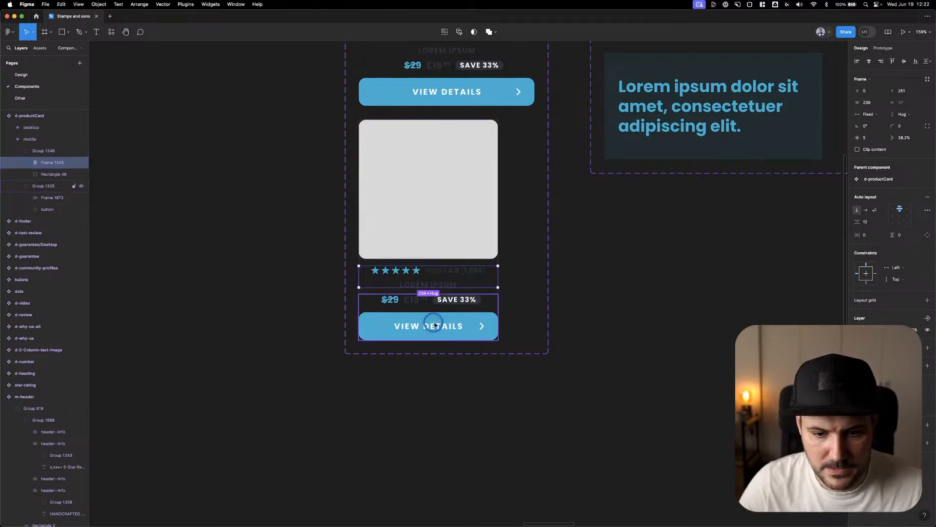
pyautogui.click(435, 324)
# Return to the Design page at the product card in m-home
pyautogui.click(607, 324)
pyautogui.scroll(-5, 607, 324)
pyautogui.moveTo(627, 297); pyautogui.dragTo(583, 362)
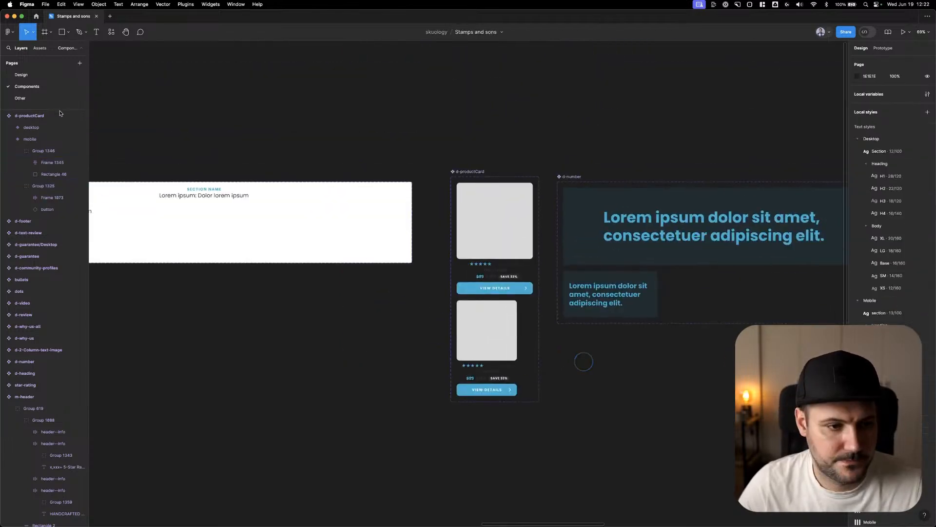
pyautogui.click(49, 75)
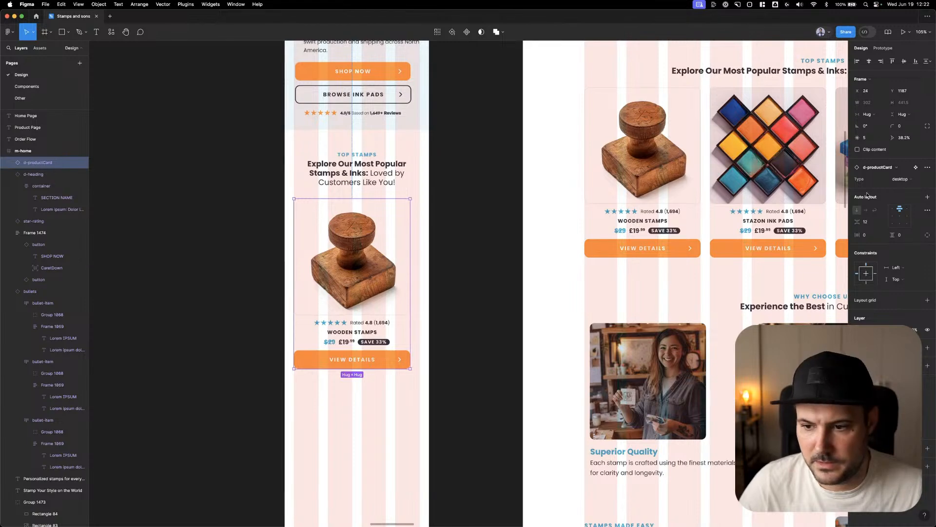
# Switch the Wooden Stamps product card in m-home to the mobile type
pyautogui.click(916, 179)
pyautogui.click(900, 190)
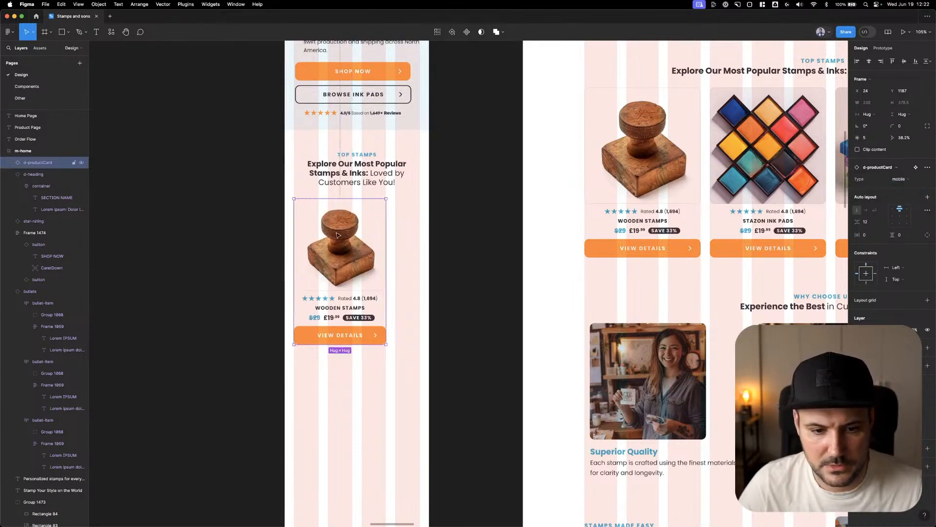
# Copy the desktop Stazon Ink Pads card beside the Wooden Stamps card in m-home at X 287 and set its type to mobile
pyautogui.click(808, 187)
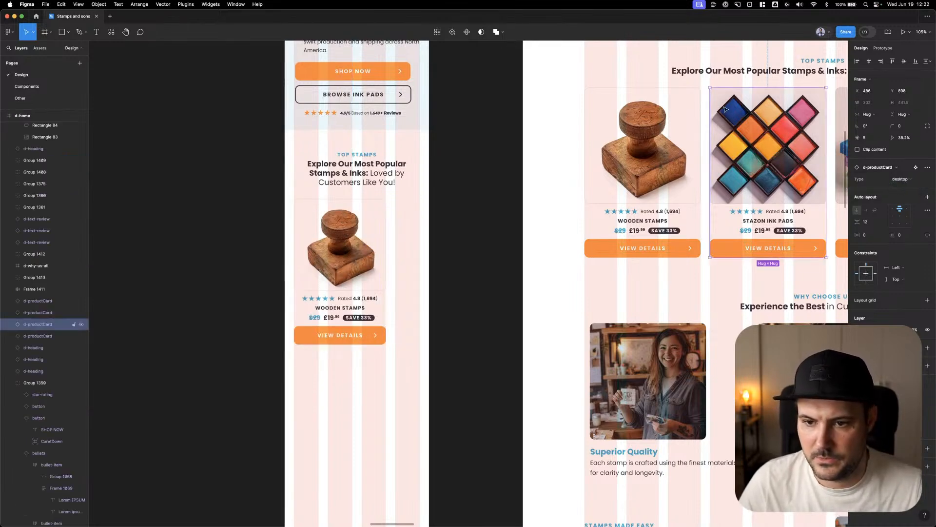
pyautogui.moveTo(726, 109)
pyautogui.mouseDown()
pyautogui.moveTo(453, 242)
pyautogui.moveTo(411, 220)
pyautogui.mouseUp()
pyautogui.click(897, 179)
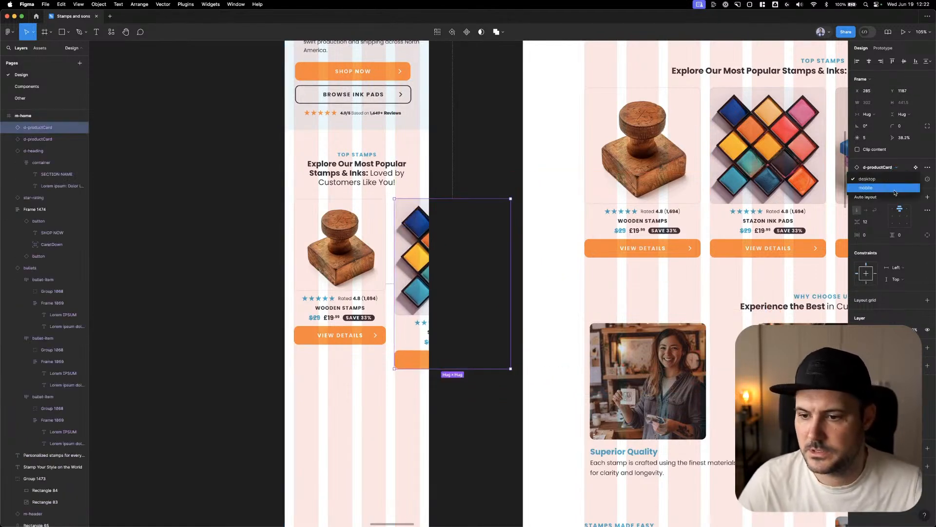
pyautogui.click(899, 190)
pyautogui.click(501, 147)
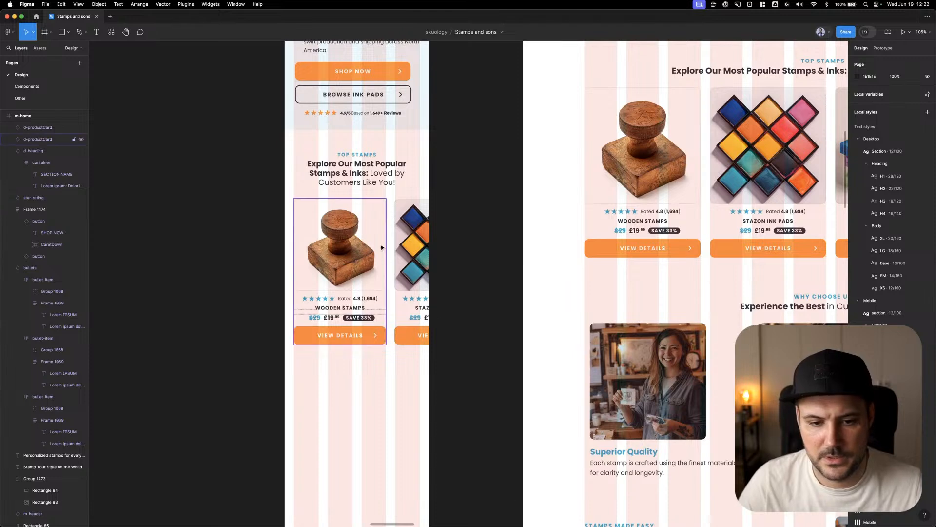
pyautogui.click(403, 224)
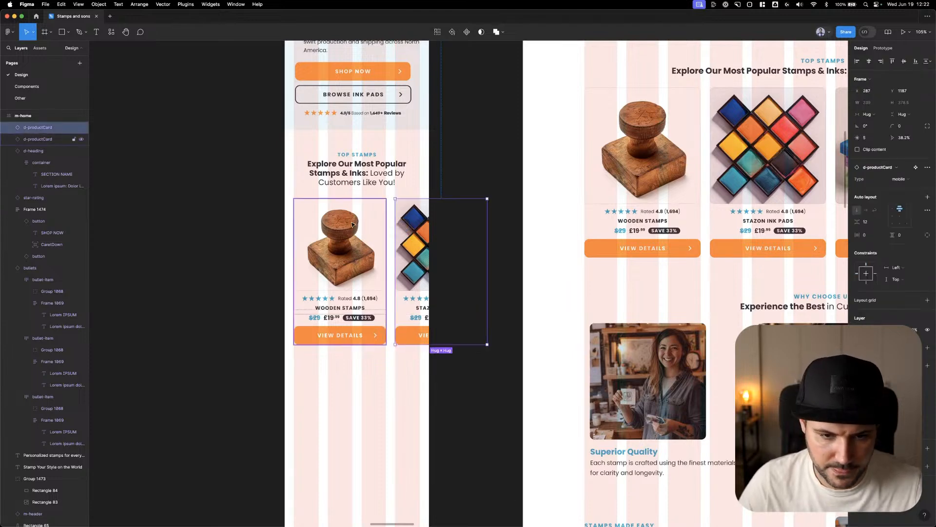
pyautogui.click(487, 142)
pyautogui.scroll(-2, 475, 166)
pyautogui.scroll(2, 473, 164)
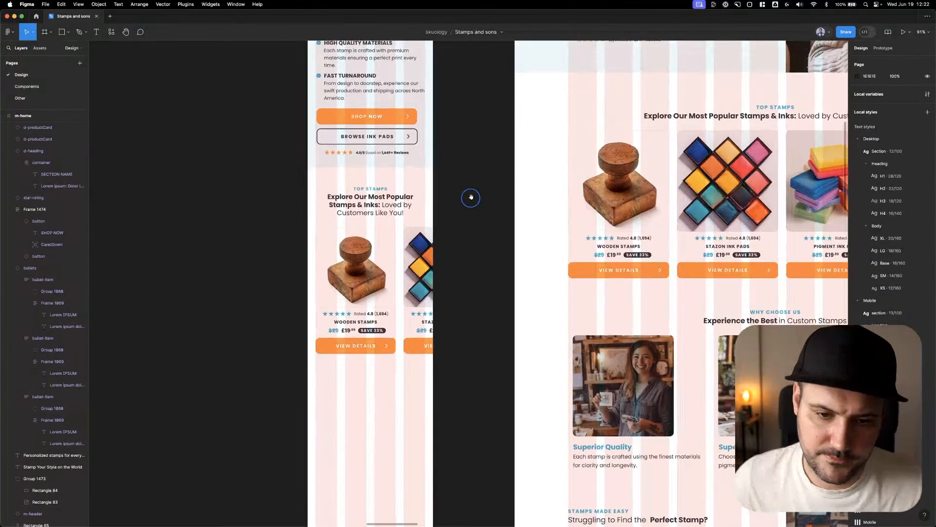
pyautogui.click(462, 161)
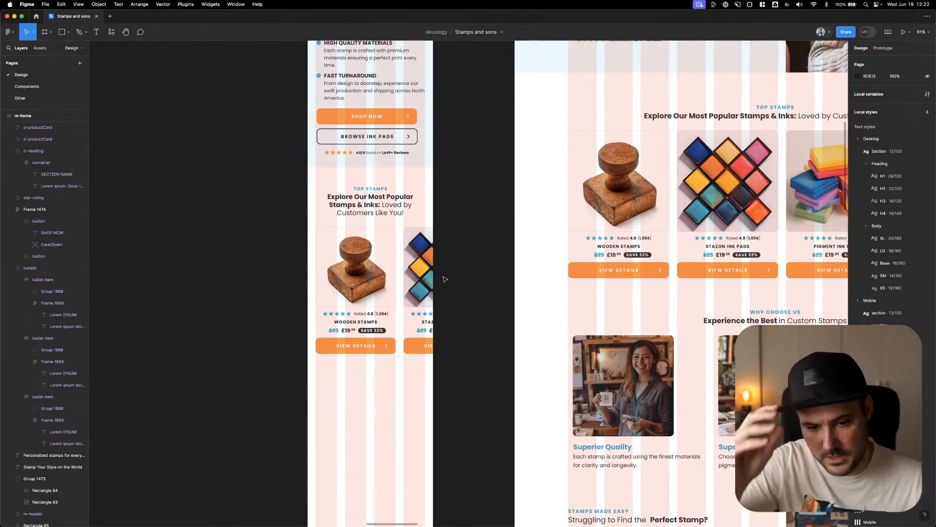
# Try moving the Stazon Ink Pads card out of the m-home frame, and undo the move
pyautogui.click(381, 274)
pyautogui.moveTo(414, 264); pyautogui.dragTo(483, 251)
pyautogui.press('super+z')
pyautogui.press('super+z')
pyautogui.click(466, 216)
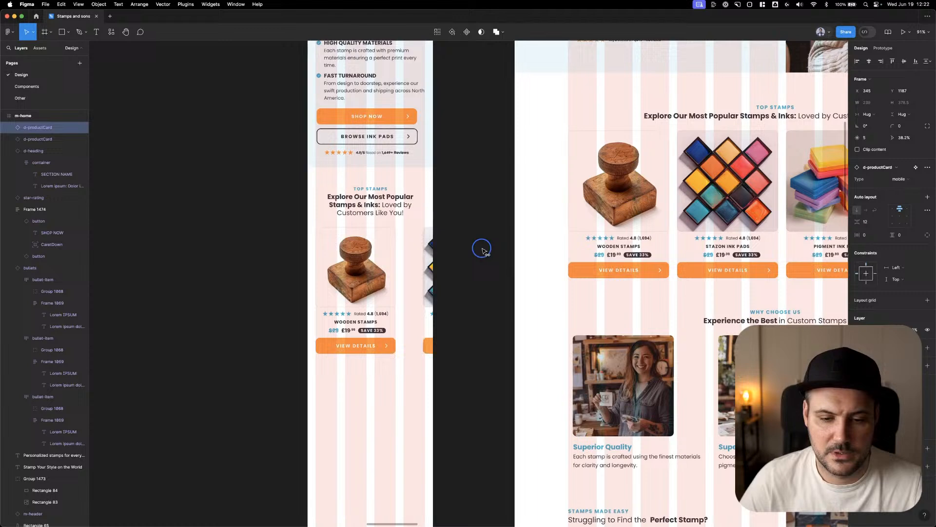
pyautogui.click(388, 249)
pyautogui.press('super+z')
pyautogui.press('super+z')
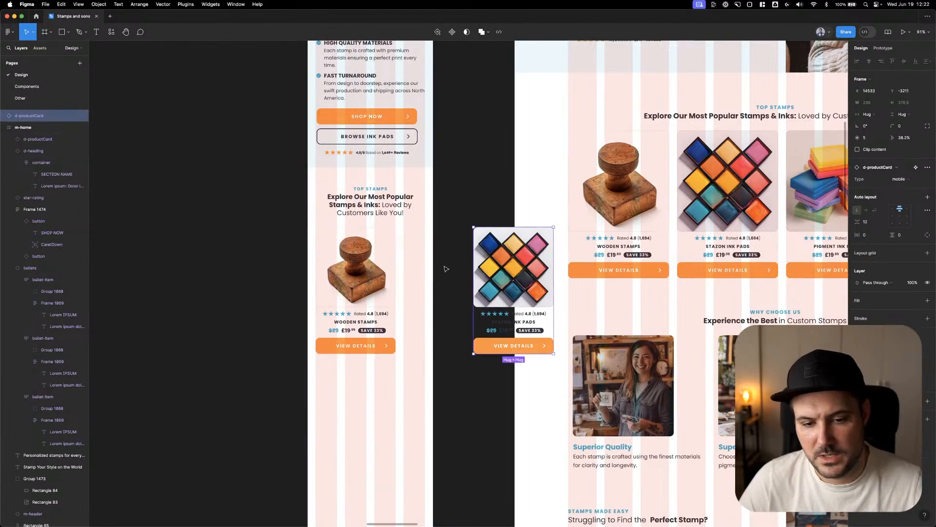
pyautogui.click(425, 238)
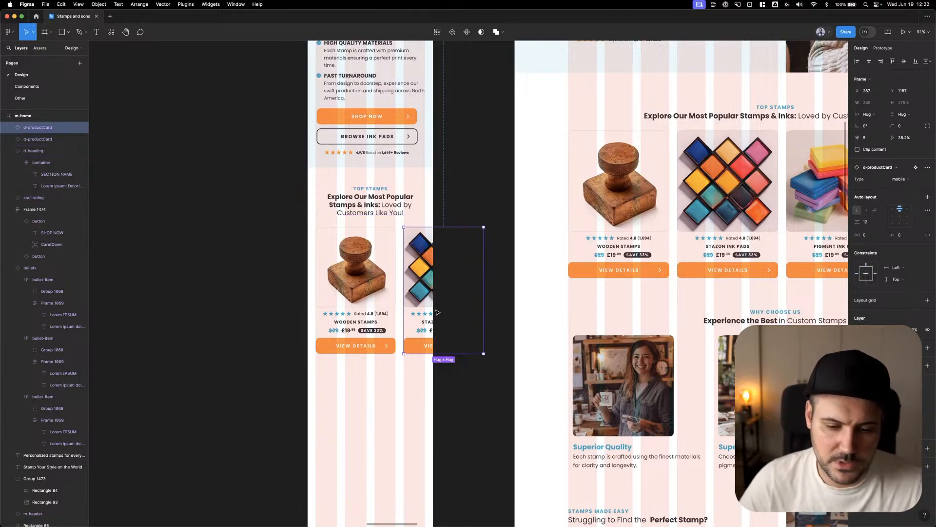
pyautogui.click(443, 389)
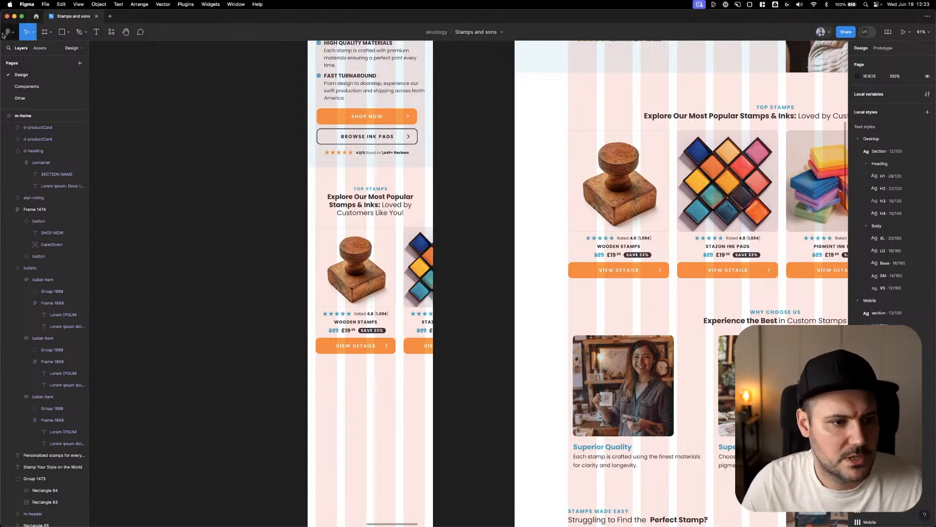
# Find the dots component among the assets and place it below the Wooden Stamps card in m-home at Y 1589
pyautogui.click(40, 48)
pyautogui.click(37, 68)
pyautogui.write('dots')
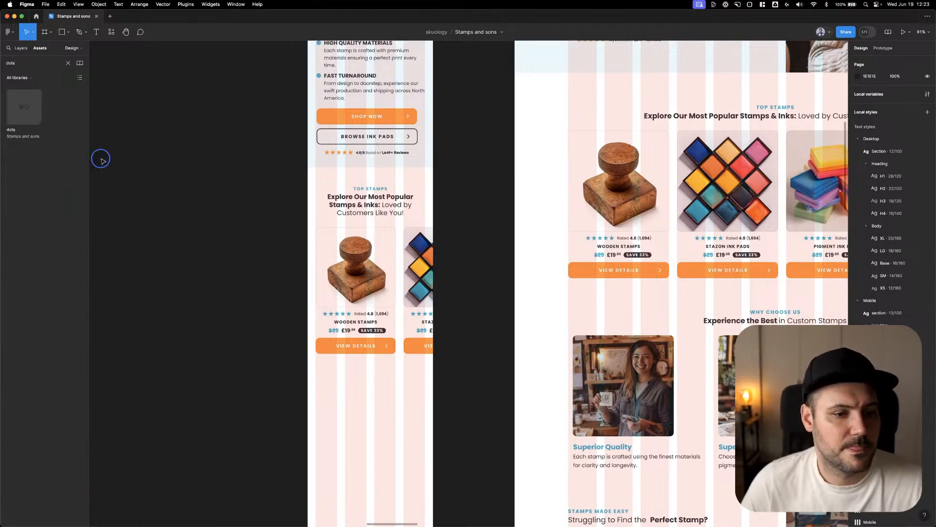
pyautogui.moveTo(100, 159); pyautogui.dragTo(372, 364)
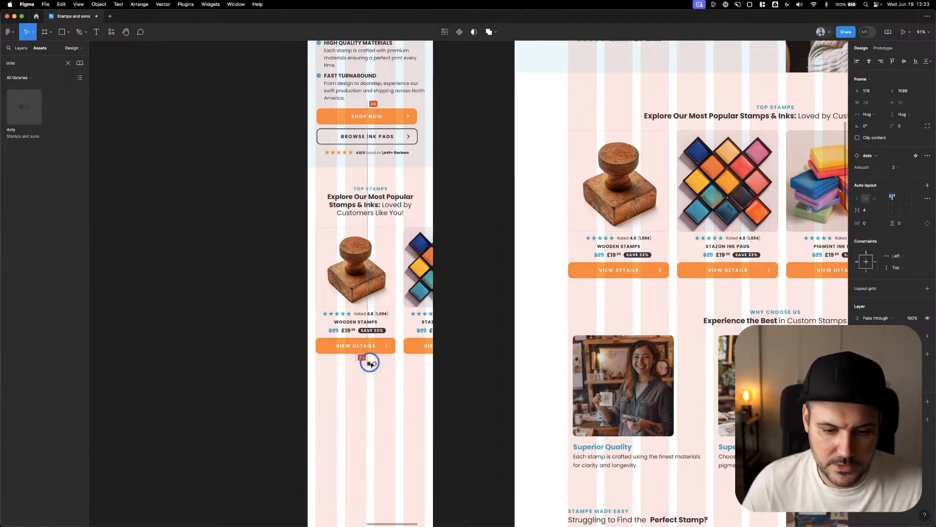
# Set the dots component's amount to 4 and center it horizontally in m-home
pyautogui.click(901, 173)
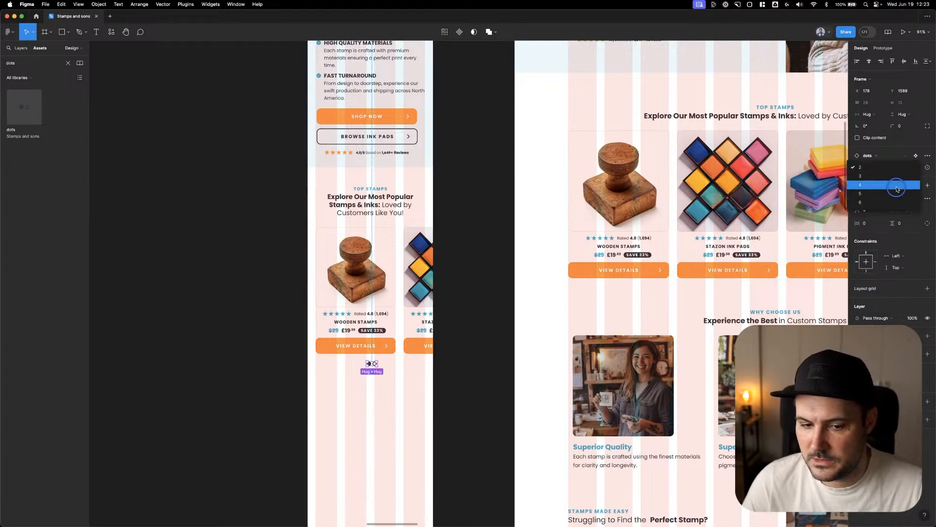
pyautogui.click(898, 189)
pyautogui.click(869, 49)
pyautogui.click(869, 61)
pyautogui.press('alt')
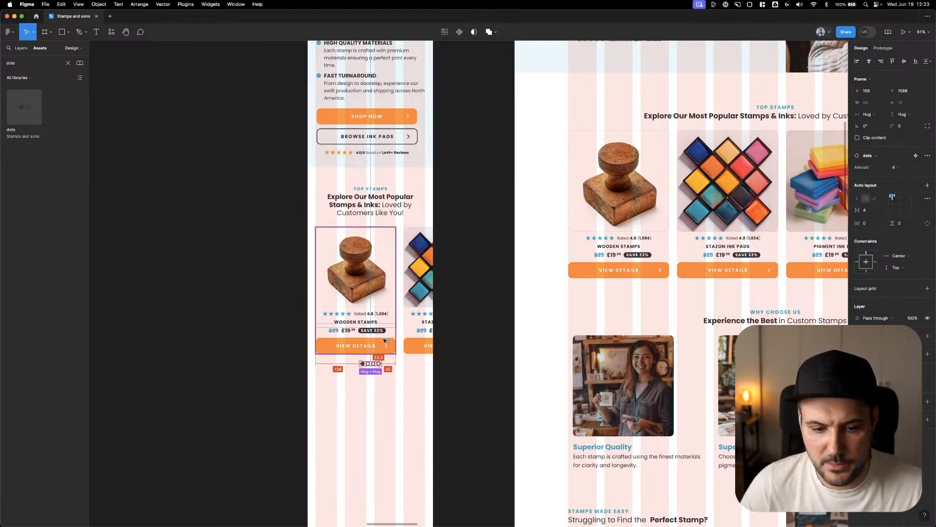
pyautogui.click(398, 369)
pyautogui.click(406, 372)
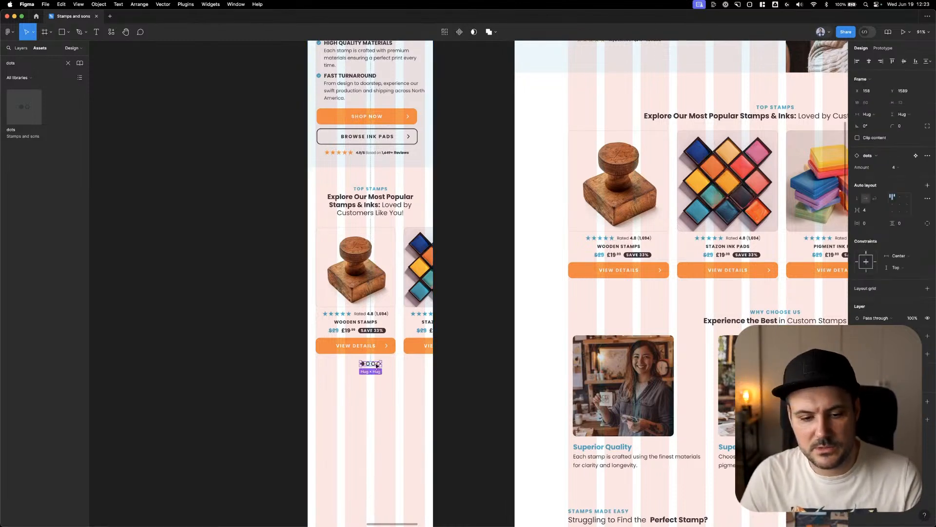
# Try deleting the Stazon Ink Pads card and centering the Wooden Stamps card above the dots
pyautogui.click(411, 289)
pyautogui.press('Delete')
pyautogui.click(500, 197)
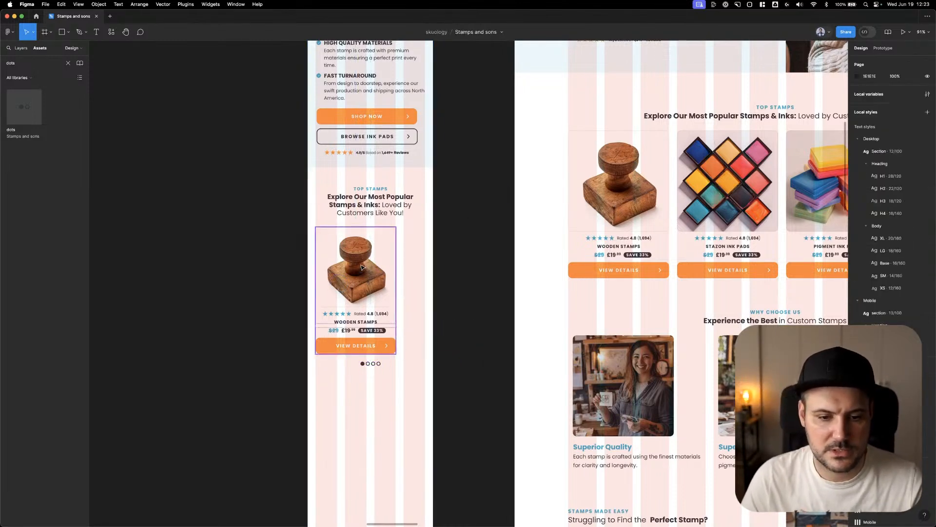
pyautogui.moveTo(359, 260); pyautogui.dragTo(373, 260)
pyautogui.click(461, 225)
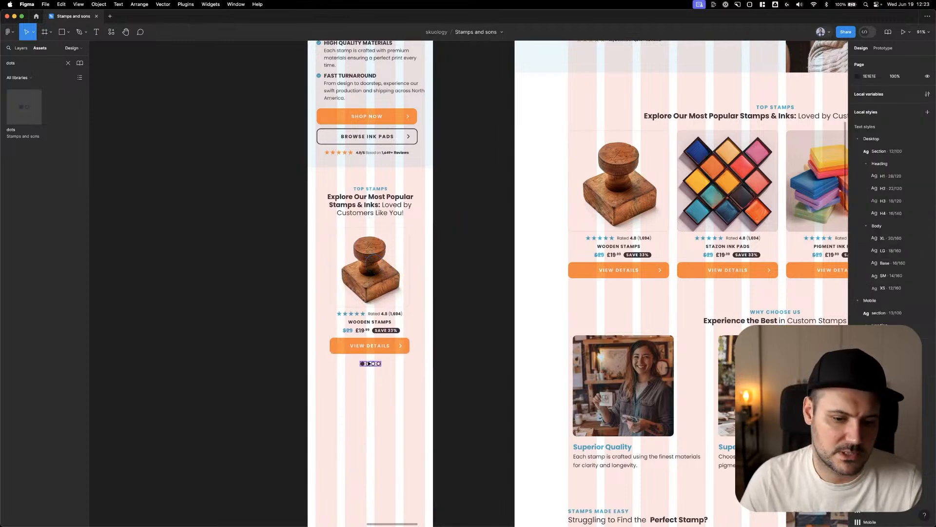
# Undo the Wooden Stamps card's centering and the deletion of the Stazon Ink Pads card in m-home
pyautogui.press('super+z')
pyautogui.press('super+z')
pyautogui.press('super+z')
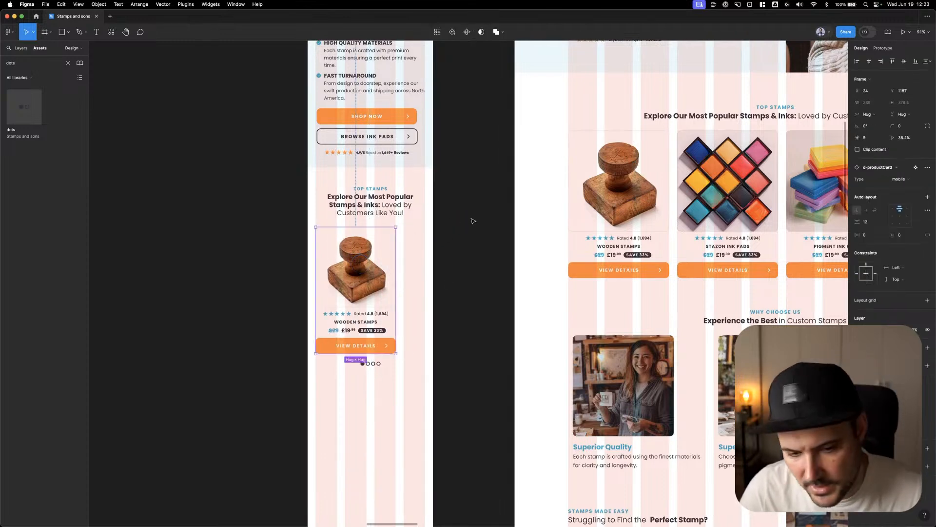
pyautogui.click(471, 221)
pyautogui.press('super+z')
pyautogui.press('super+z')
pyautogui.scroll(-1, 471, 221)
pyautogui.press('super+z')
pyautogui.press('super+z')
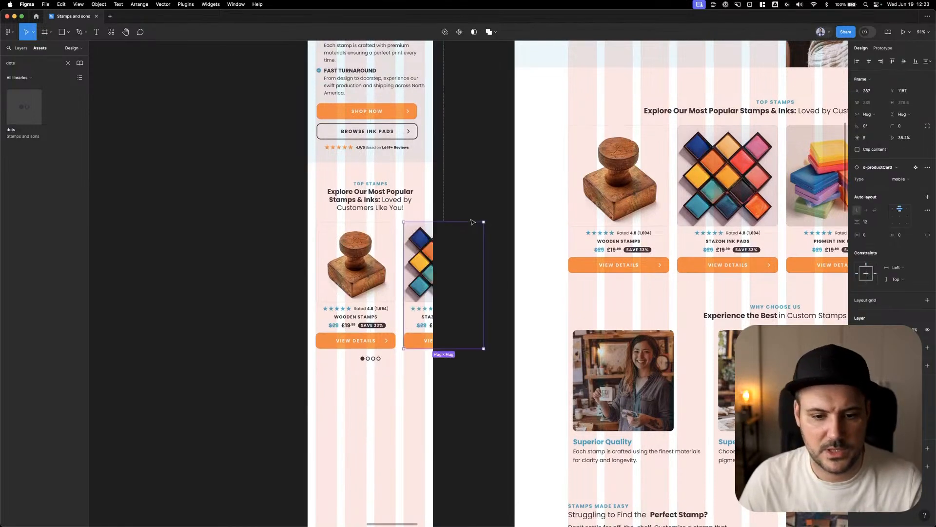
pyautogui.click(473, 176)
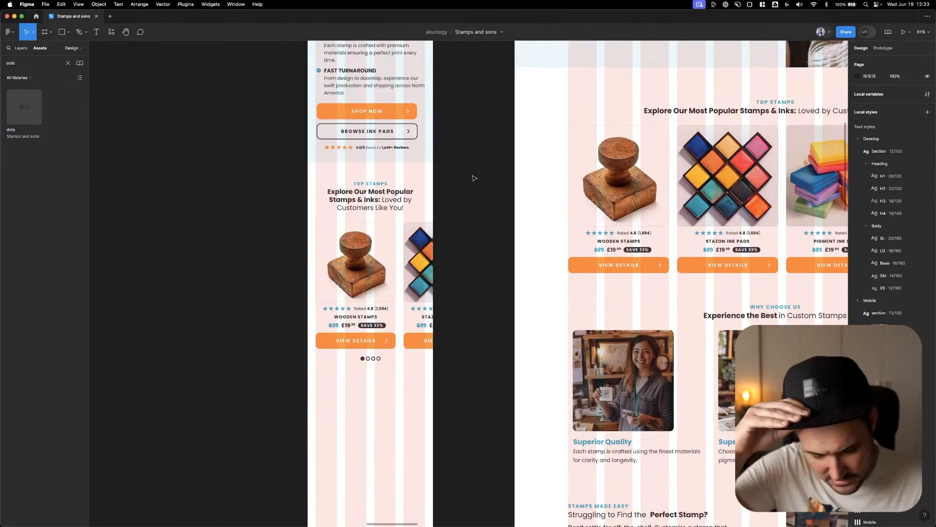
# Copy the desktop "Why Choose Us" section heading into m-home below the dots at Y 1661
pyautogui.moveTo(476, 351); pyautogui.dragTo(478, 320)
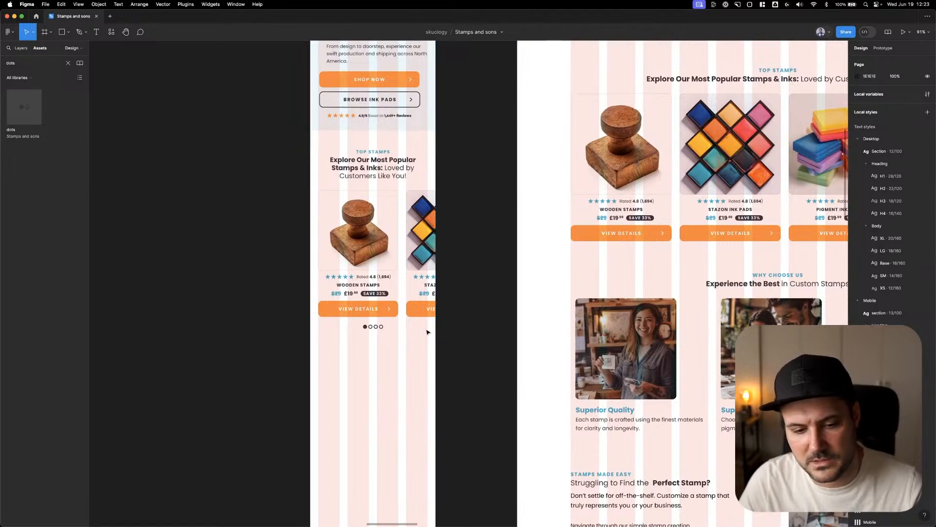
pyautogui.scroll(-3, 250, 305)
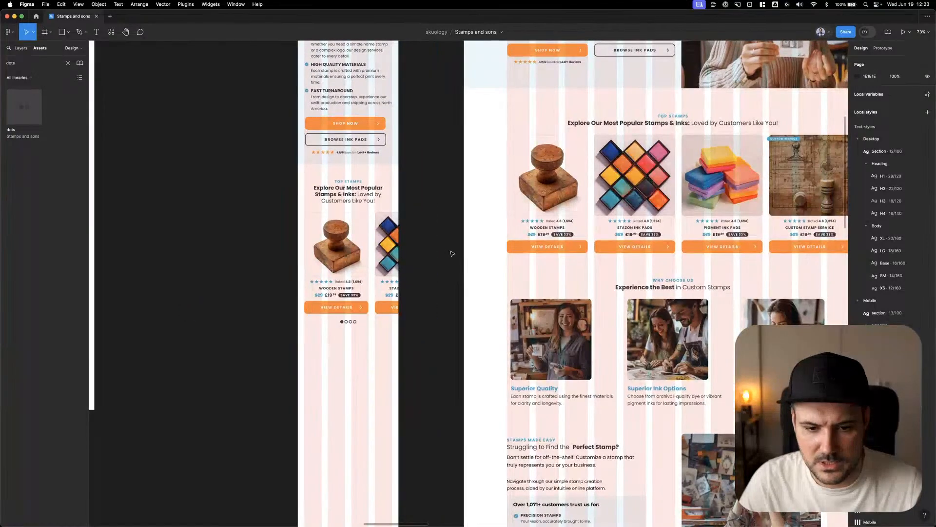
pyautogui.moveTo(429, 291); pyautogui.dragTo(424, 219)
pyautogui.click(663, 213)
pyautogui.rightClick(354, 283)
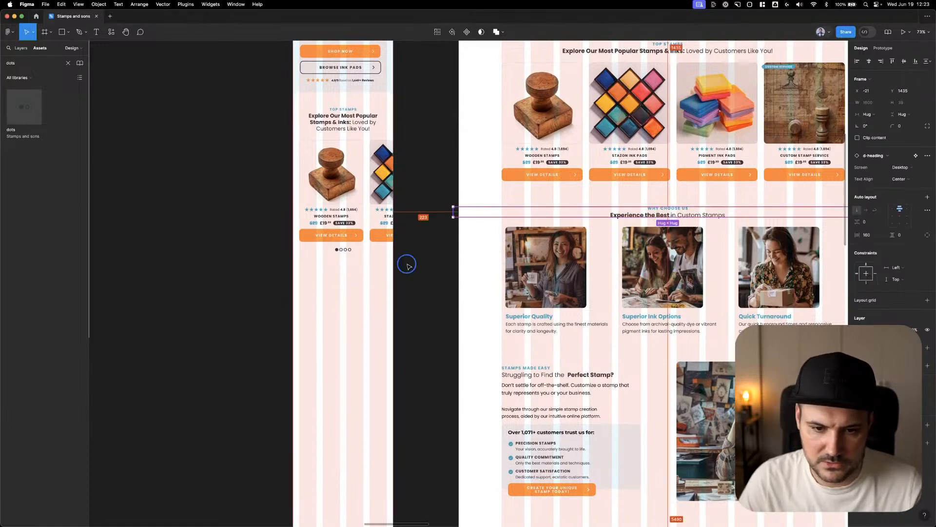
pyautogui.click(428, 268)
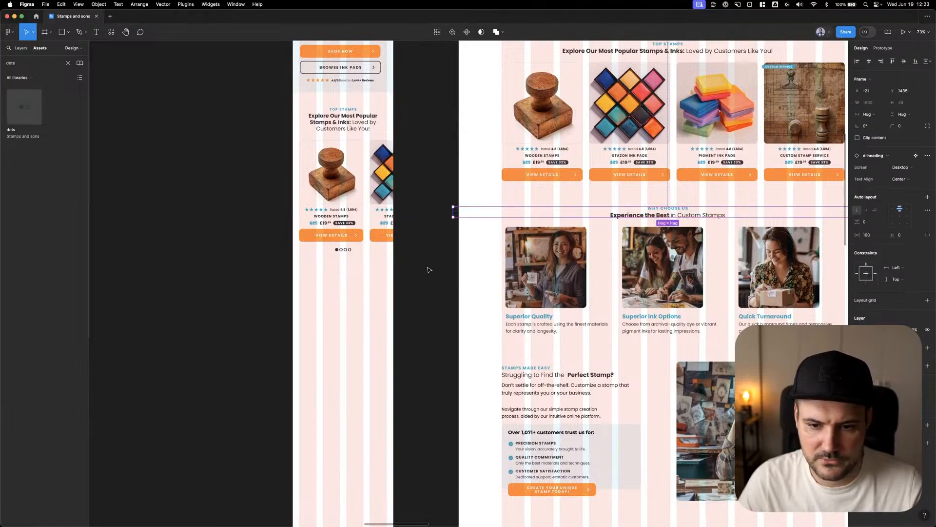
pyautogui.click(685, 210)
pyautogui.moveTo(685, 214); pyautogui.dragTo(349, 269)
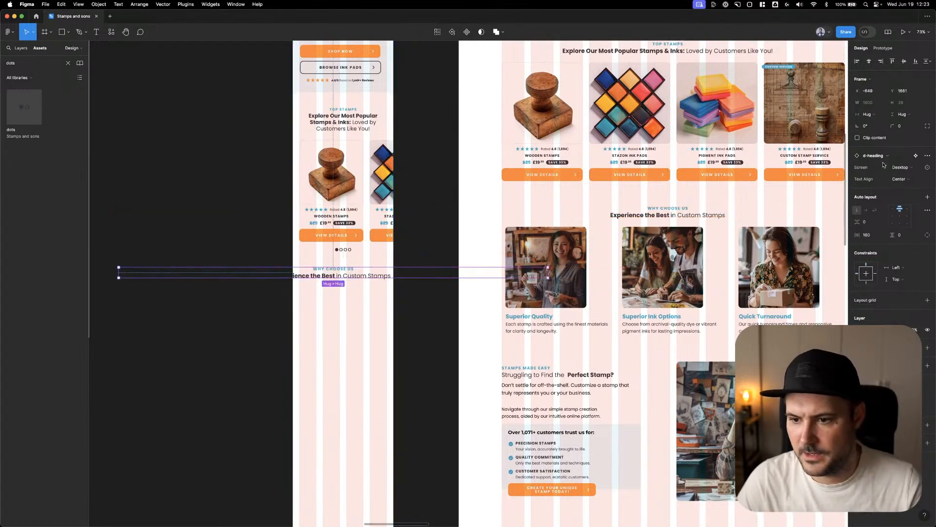
# Set the copied "Why Choose Us" heading's screen property to Mobile and its X position to 0
pyautogui.click(901, 167)
pyautogui.click(899, 179)
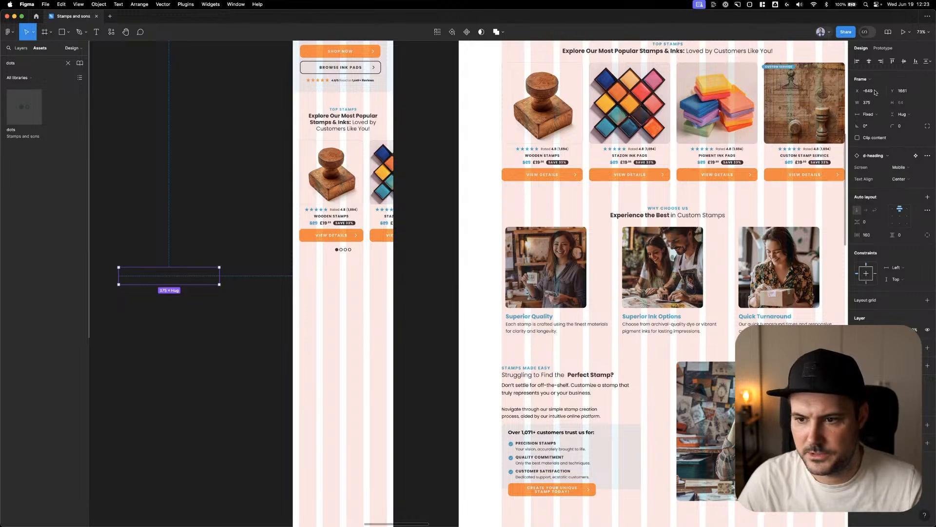
pyautogui.write('0')
pyautogui.press('Return')
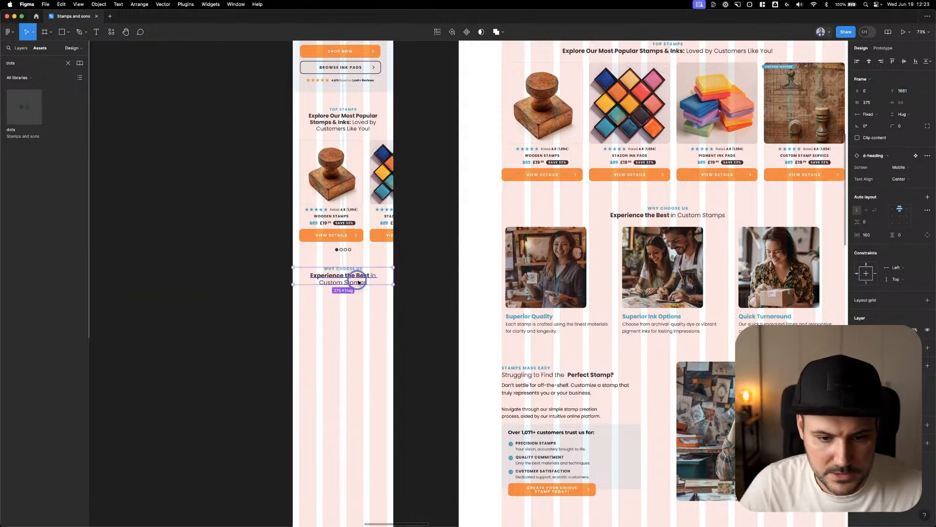
pyautogui.click(448, 252)
# Apply the Mobile/Heading/H2 20/120 text style to the "Experience the Best in Custom Stamps" title in m-home
pyautogui.click(367, 274)
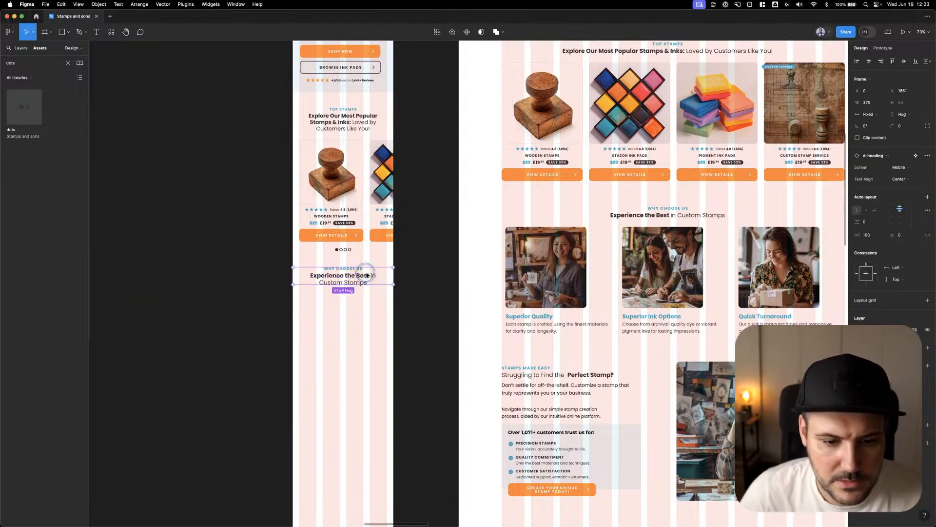
pyautogui.doubleClick(357, 279)
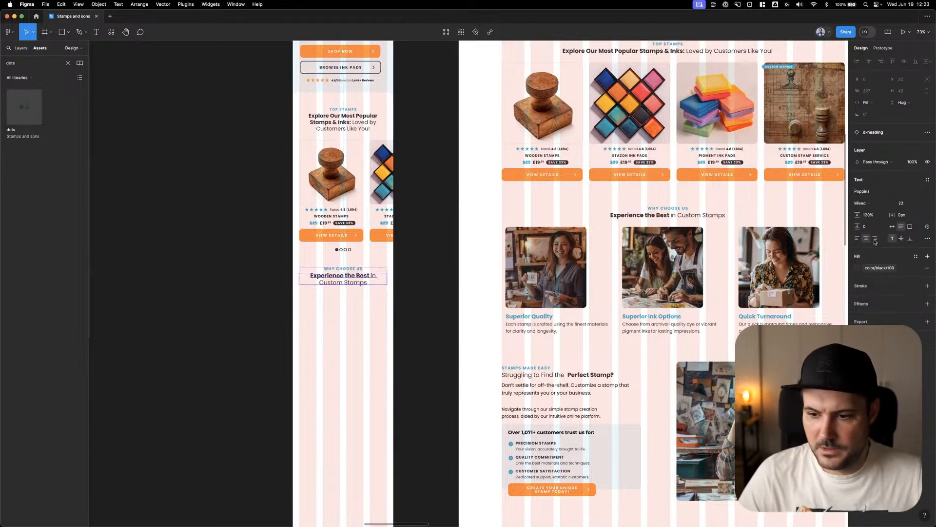
pyautogui.click(928, 180)
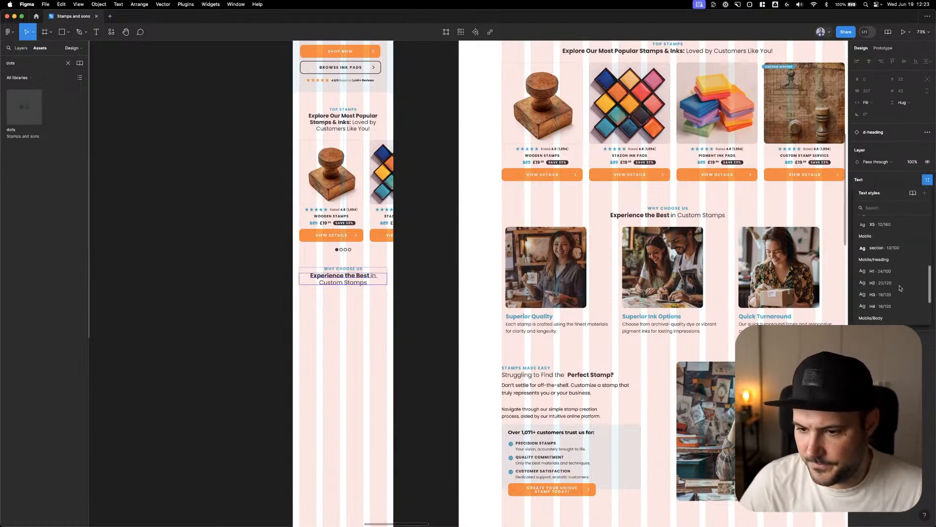
pyautogui.click(893, 283)
# Make the words "Experience the Best" bold in the mobile section title
pyautogui.click(358, 272)
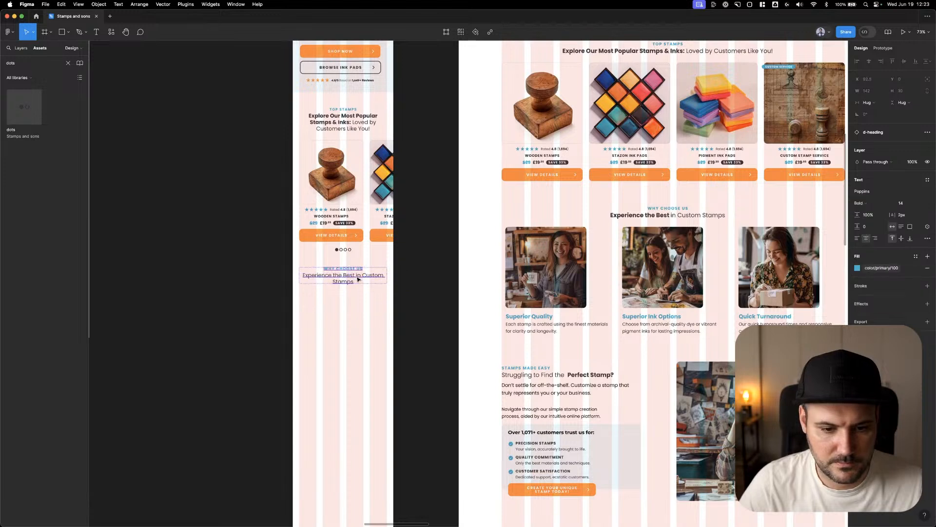
pyautogui.doubleClick(357, 276)
pyautogui.moveTo(355, 276); pyautogui.dragTo(265, 274)
pyautogui.press('super+b')
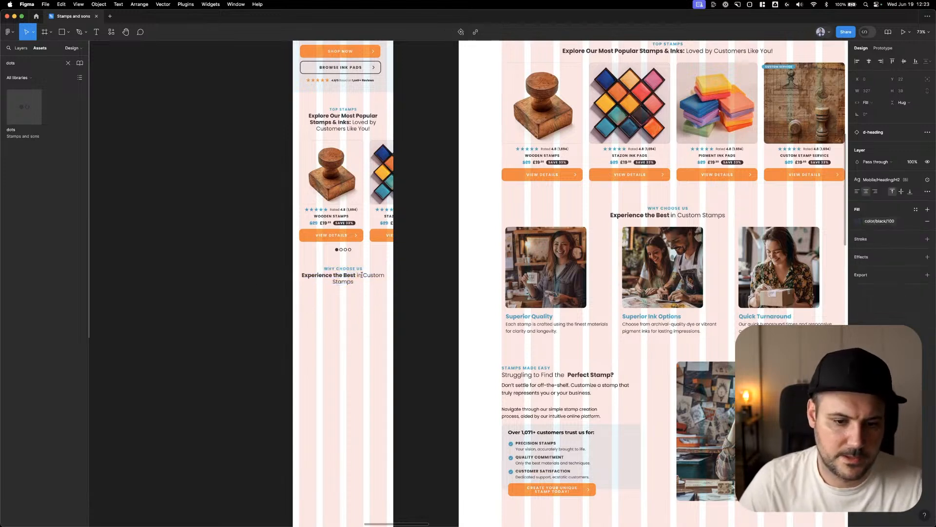
pyautogui.click(373, 303)
# Apply the Mobile/section text style to the "WHY CHOOSE US" label in m-home
pyautogui.scroll(5, 325, 285)
pyautogui.click(351, 249)
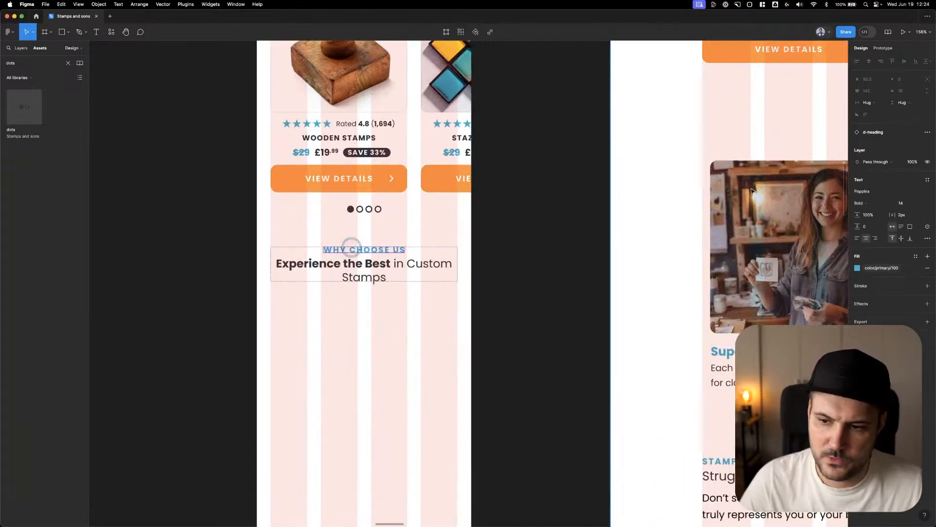
pyautogui.click(928, 180)
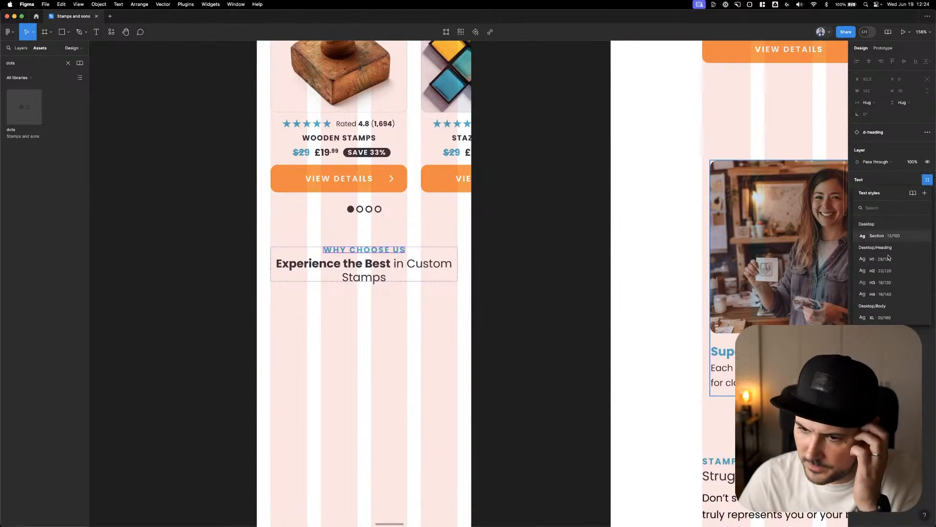
pyautogui.scroll(-5, 889, 258)
pyautogui.click(891, 238)
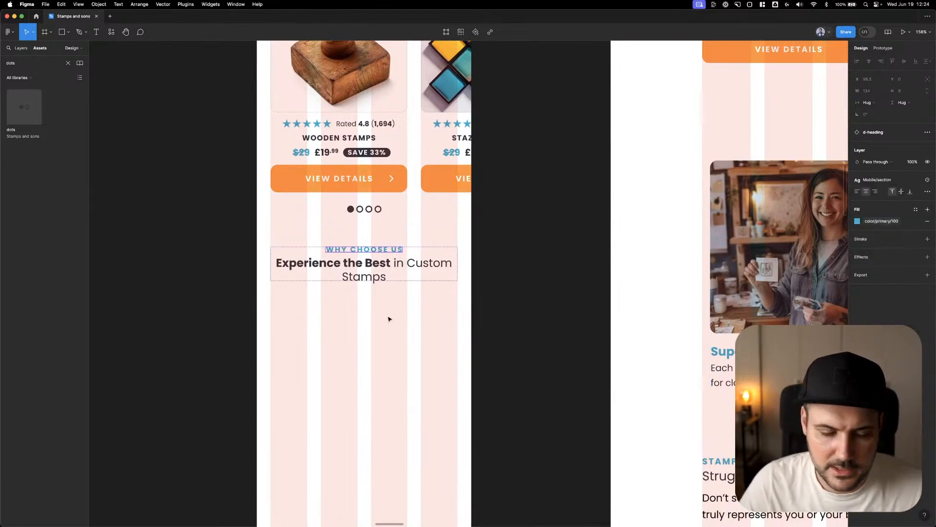
pyautogui.click(388, 319)
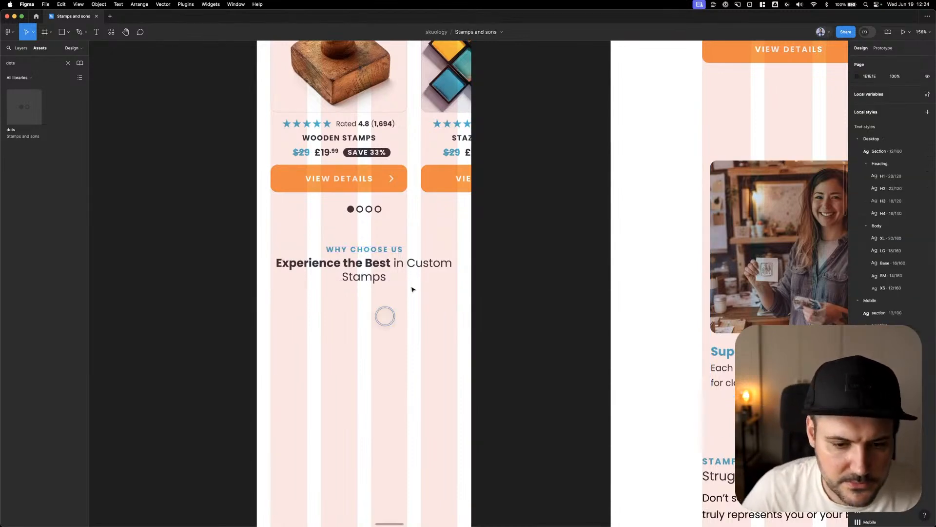
# Add a line break before "in Custom Stamps" in the mobile Why Choose Us title
pyautogui.click(355, 282)
pyautogui.doubleClick(345, 276)
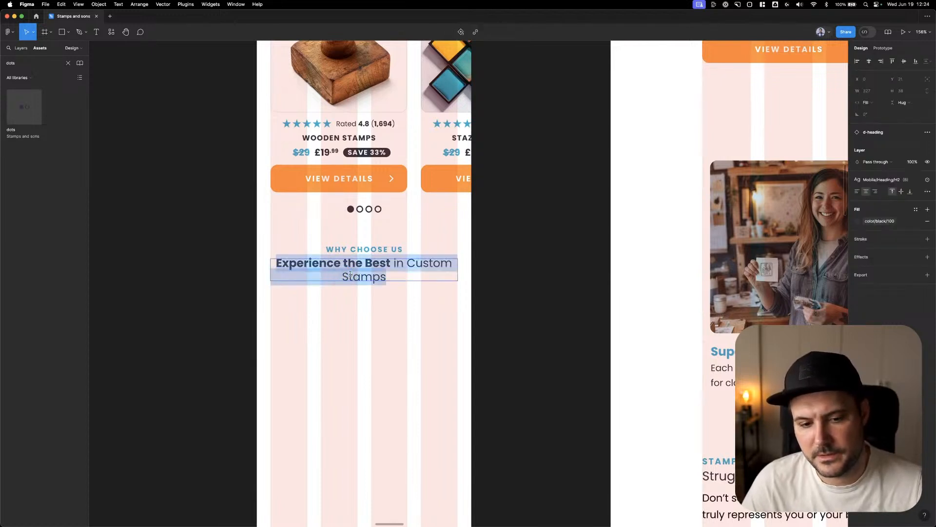
pyautogui.moveTo(342, 276); pyautogui.dragTo(443, 275)
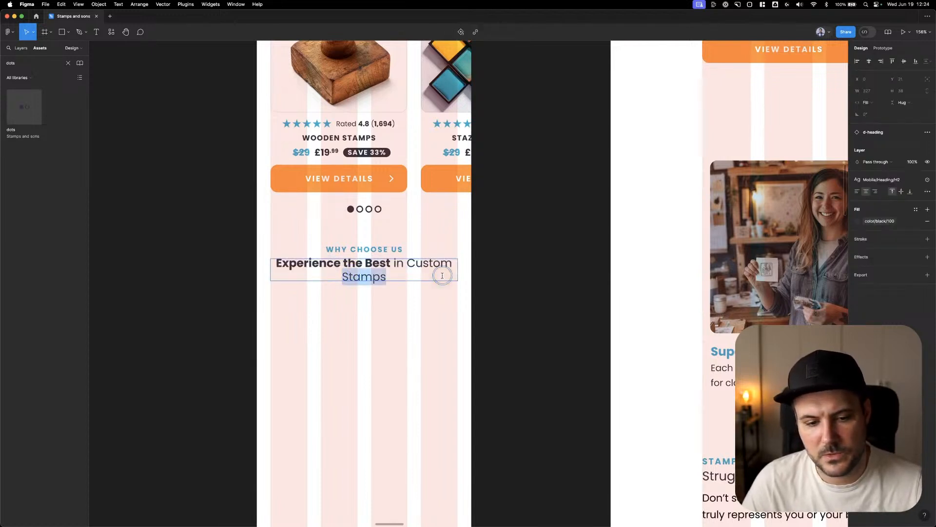
pyautogui.click(394, 264)
pyautogui.press('Return')
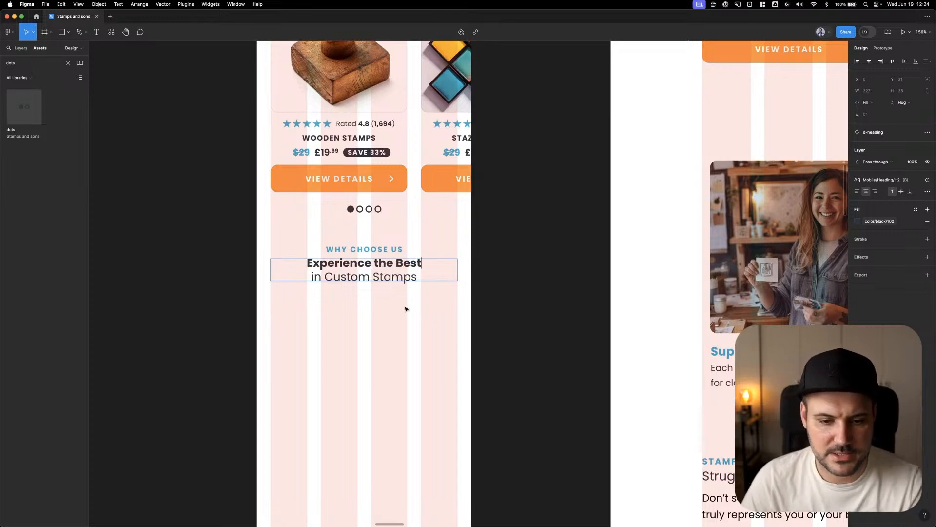
pyautogui.click(366, 303)
# Add a line break before "Loved by Customers Like You!" in the mobile Top Stamps title
pyautogui.scroll(-5, 382, 310)
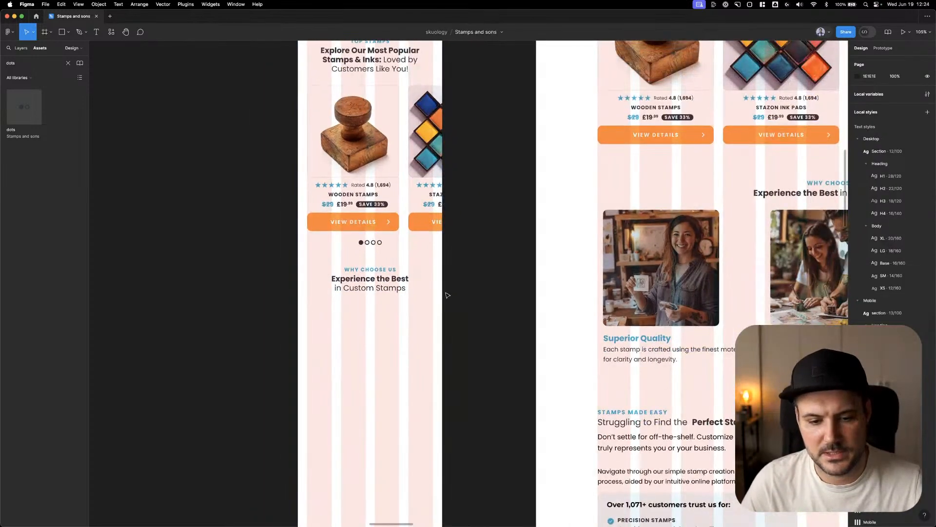
pyautogui.scroll(3, 472, 302)
pyautogui.scroll(-2, 474, 334)
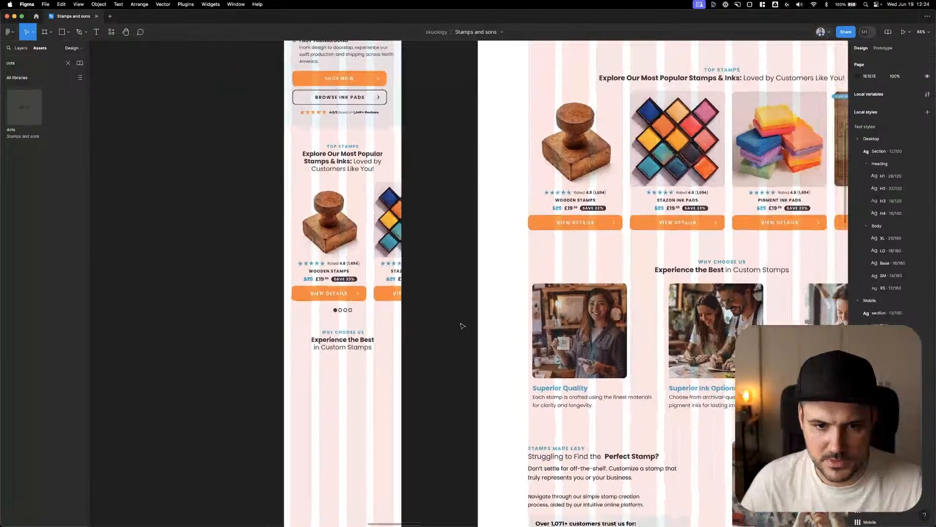
pyautogui.click(348, 153)
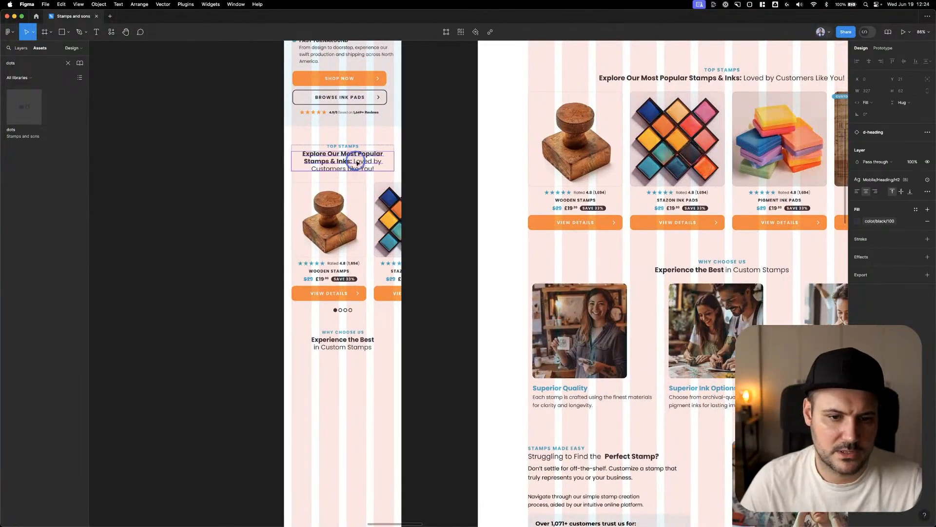
pyautogui.doubleClick(356, 162)
pyautogui.click(353, 161)
pyautogui.press('Return')
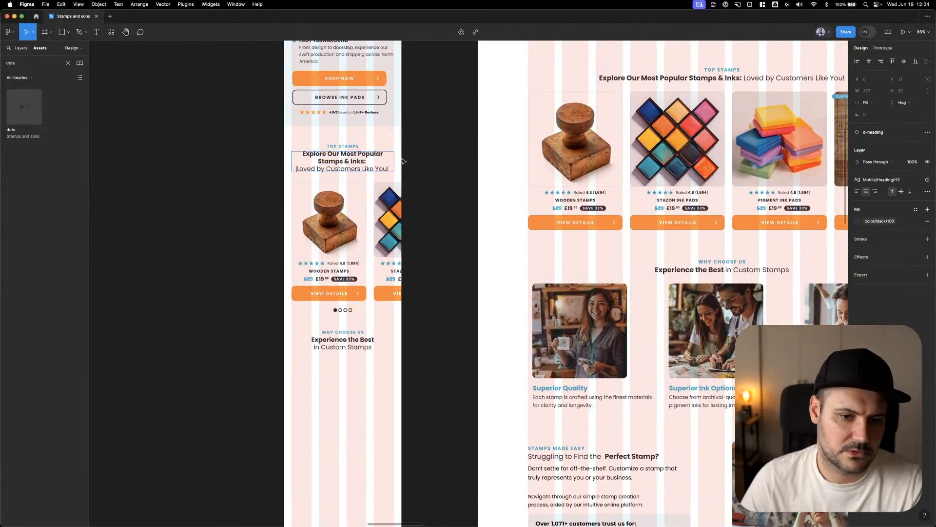
# Try a line break before "Popular" in the mobile Top Stamps title
pyautogui.click(358, 154)
pyautogui.press('Return')
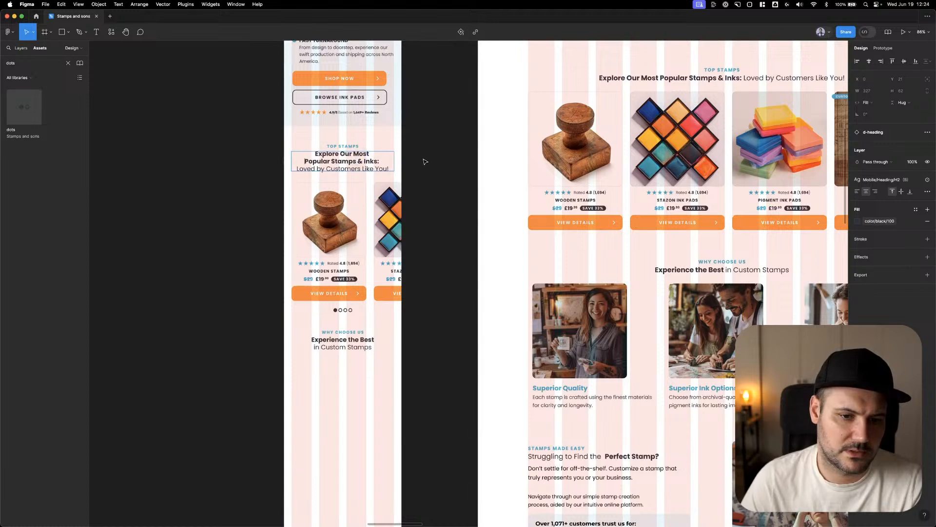
pyautogui.moveTo(353, 153); pyautogui.dragTo(333, 160)
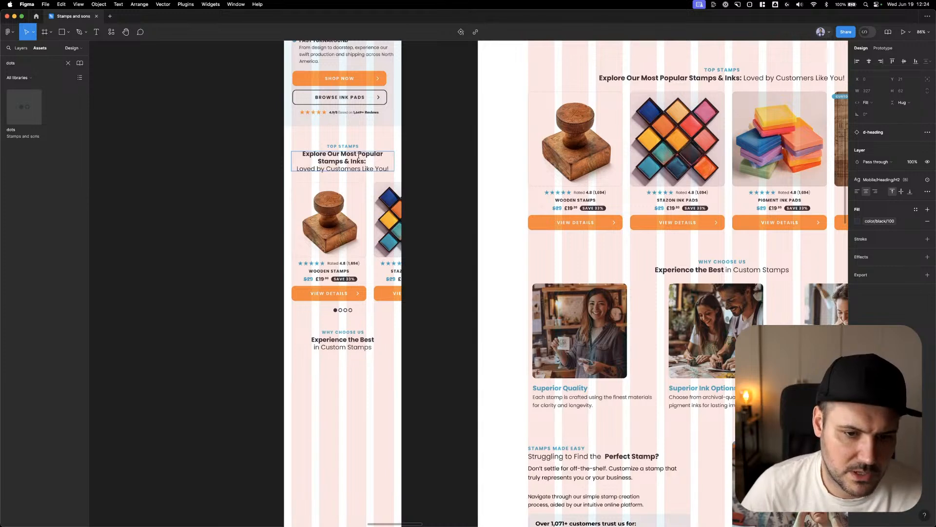
pyautogui.click(436, 155)
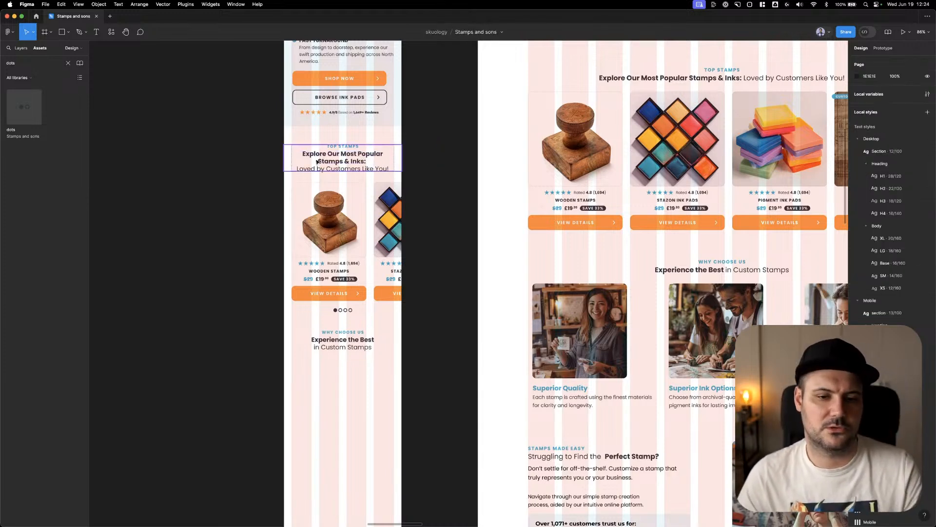
# Copy the desktop "Superior Quality" card into m-home below the Why Choose Us heading, at X 24 and Y 1753
pyautogui.scroll(-1, 227, 183)
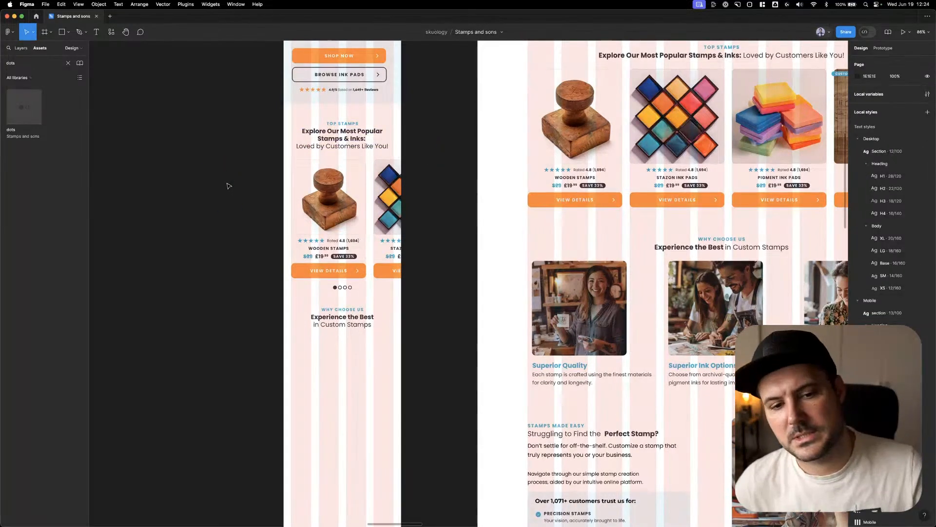
pyautogui.rightClick(227, 183)
pyautogui.scroll(-1, 222, 142)
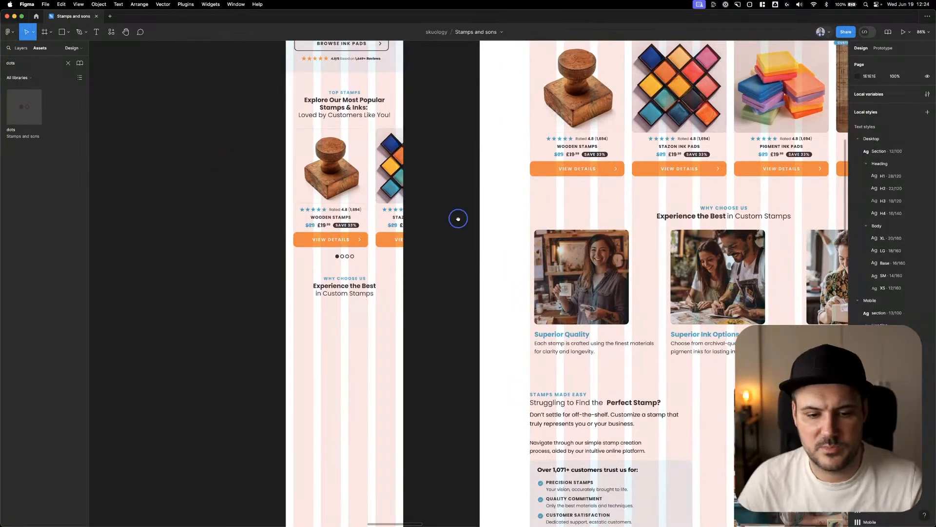
pyautogui.moveTo(458, 218); pyautogui.dragTo(450, 198)
pyautogui.scroll(-2, 446, 186)
pyautogui.click(525, 167)
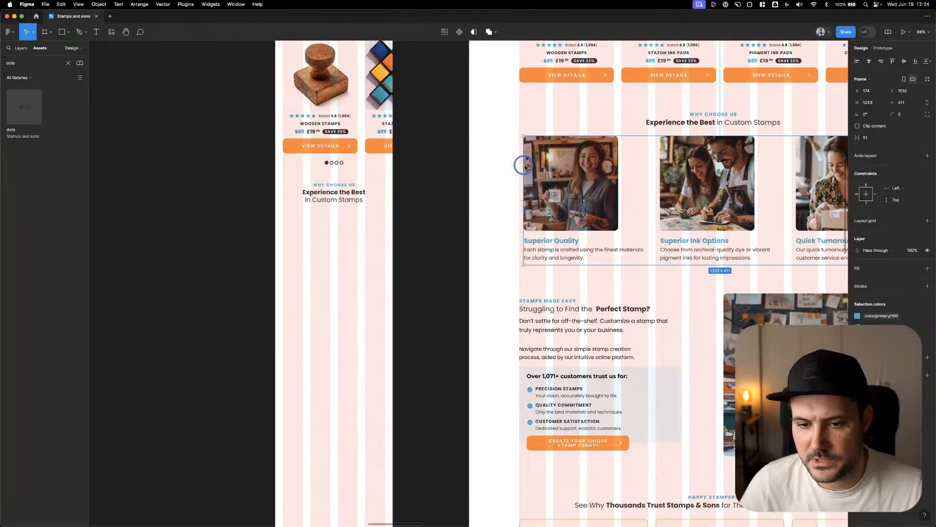
pyautogui.doubleClick(547, 169)
pyautogui.press('super+c')
pyautogui.click(452, 171)
pyautogui.press('super+v')
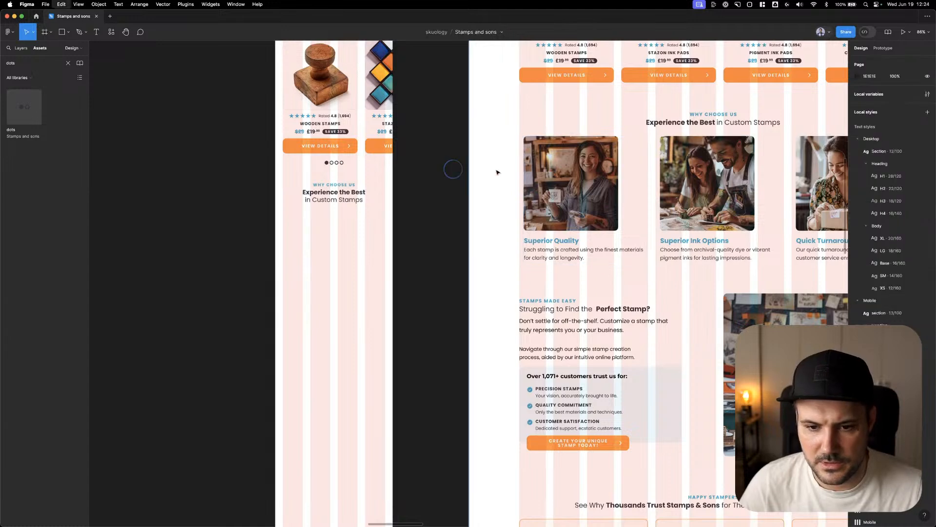
pyautogui.moveTo(528, 179); pyautogui.dragTo(305, 244)
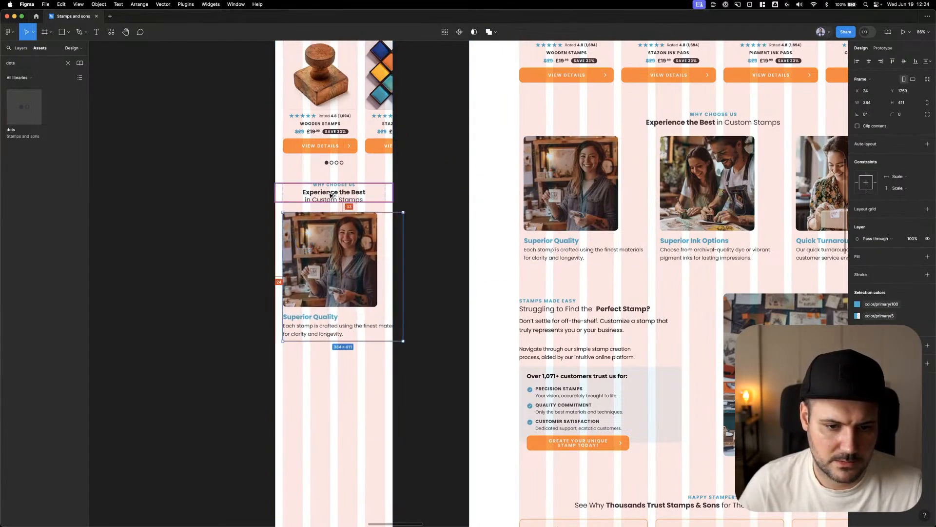
# Nudge the copied "Superior Quality" card closer to the Why Choose Us heading, to Y 1744
pyautogui.press('Down')
pyautogui.press('Down')
pyautogui.press('Down')
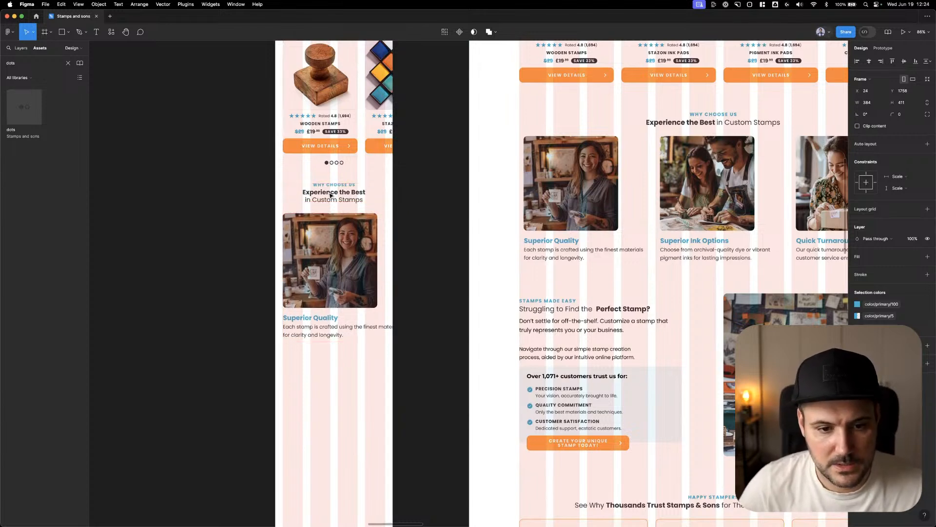
pyautogui.hotkey('shift', 'Up')
pyautogui.press('Up')
pyautogui.press('Up')
pyautogui.scroll(3, 331, 196)
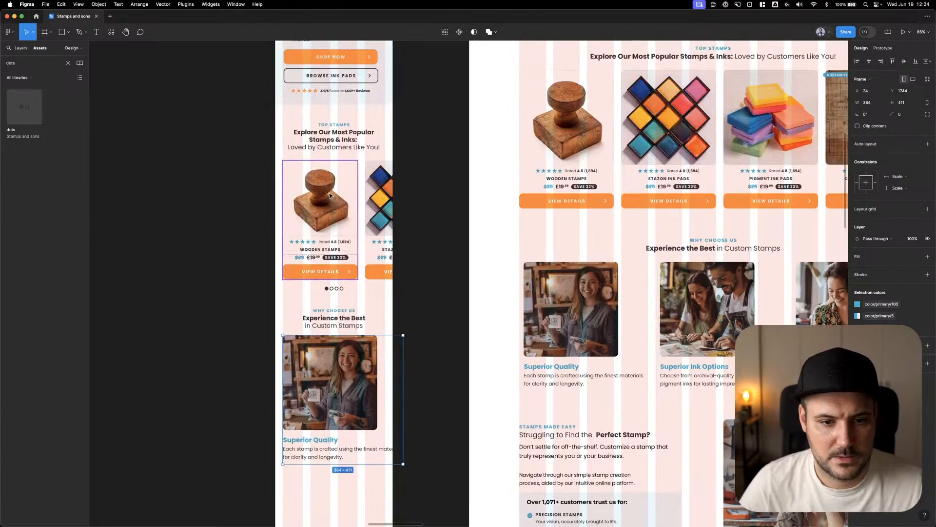
# Move the mobile product carousel, dots, Why Choose Us heading and Superior Quality card up together, closer to the Top Stamps title
pyautogui.click(331, 195)
pyautogui.moveTo(193, 183); pyautogui.dragTo(444, 491)
pyautogui.hotkey('shift', 'Up')
pyautogui.press('Escape')
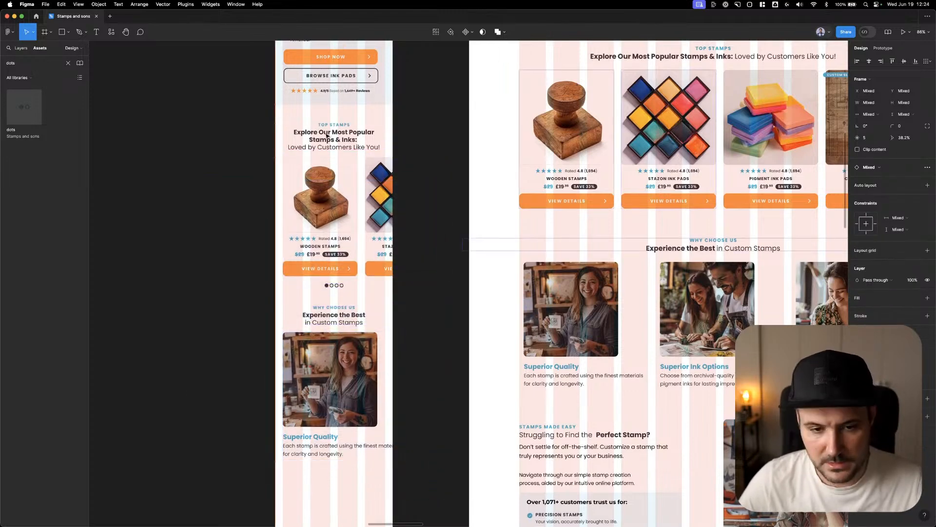
pyautogui.click(222, 145)
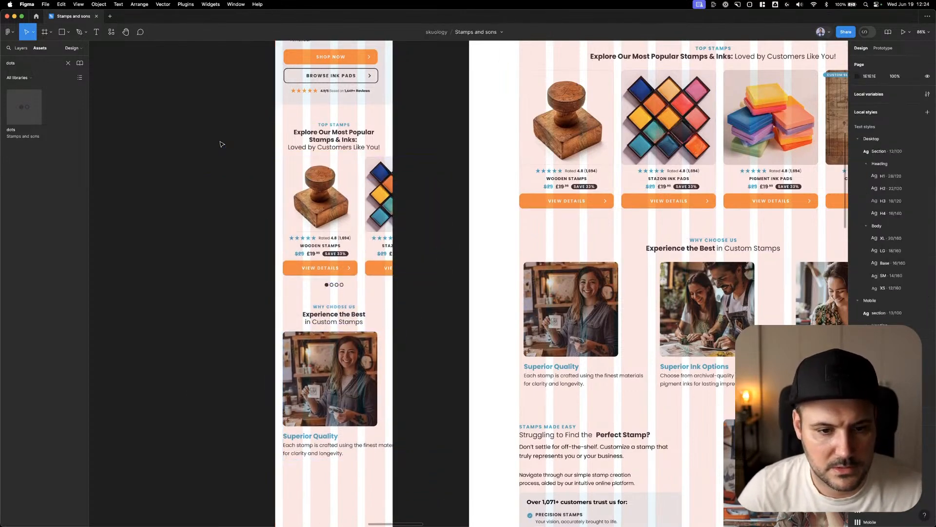
# Hide the layout grids on the page
pyautogui.scroll(-5, 216, 159)
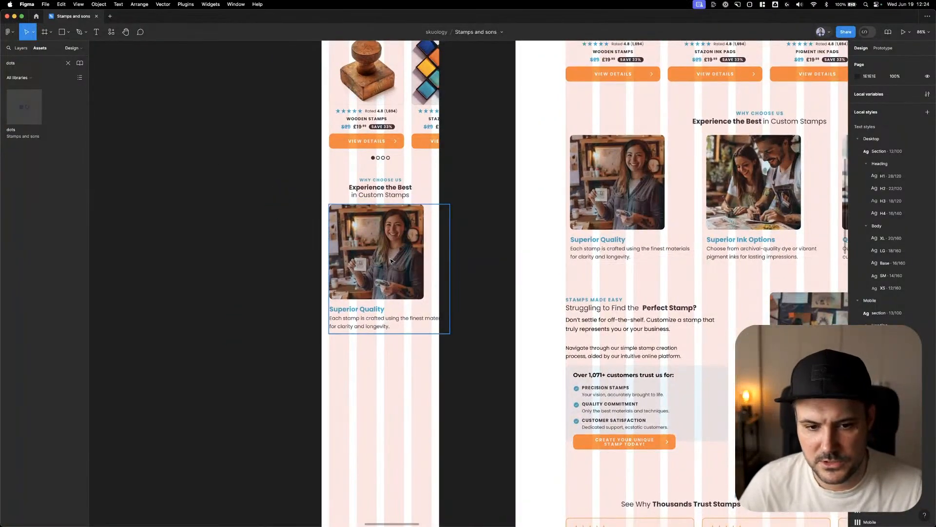
pyautogui.scroll(3, 390, 261)
pyautogui.click(378, 459)
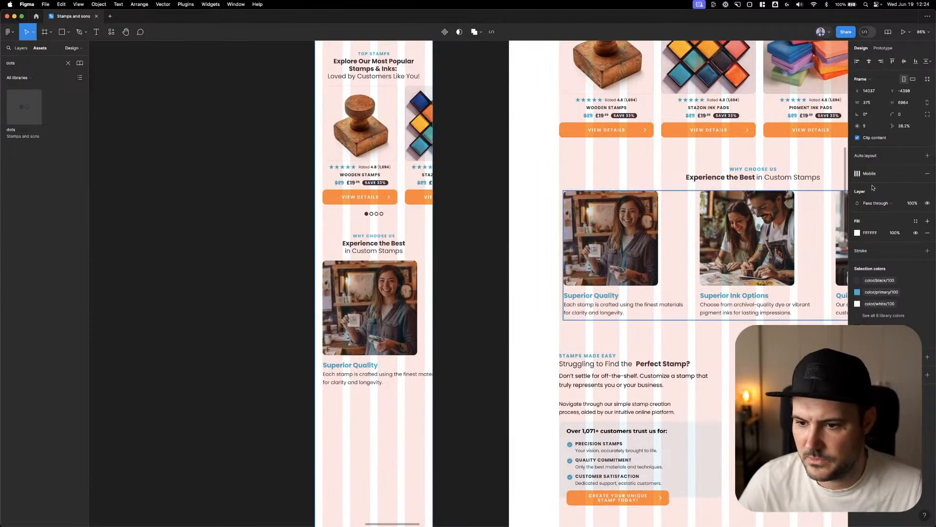
pyautogui.hotkey('ctrl', 'g')
pyautogui.click(264, 230)
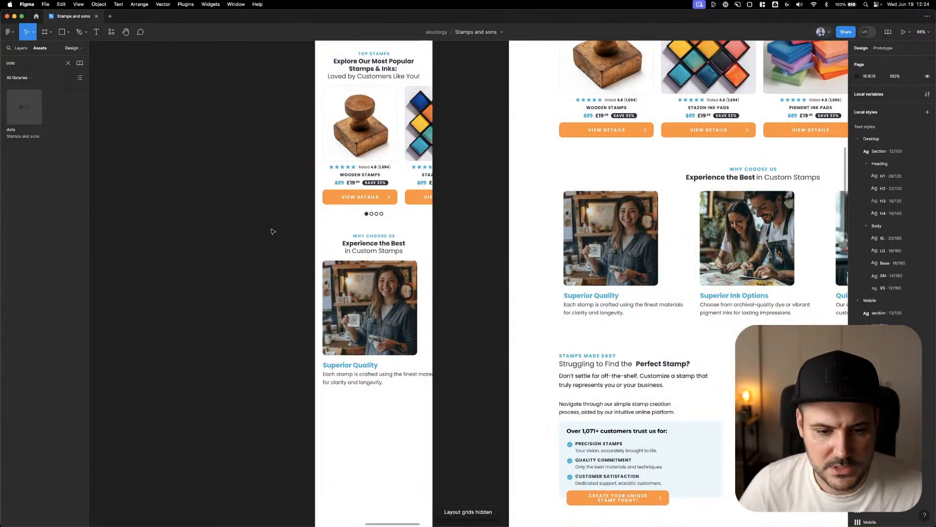
# Move the mobile Why Choose Us heading and Superior Quality card up together, closer to the carousel dots
pyautogui.moveTo(274, 235); pyautogui.dragTo(466, 400)
pyautogui.click(466, 399)
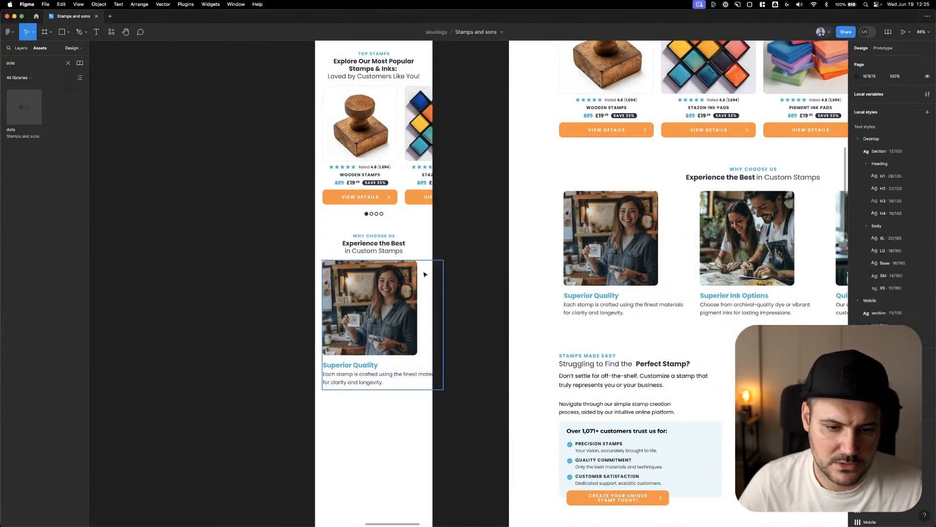
pyautogui.moveTo(466, 232); pyautogui.dragTo(302, 399)
pyautogui.moveTo(432, 337); pyautogui.dragTo(433, 330)
pyautogui.press('Up')
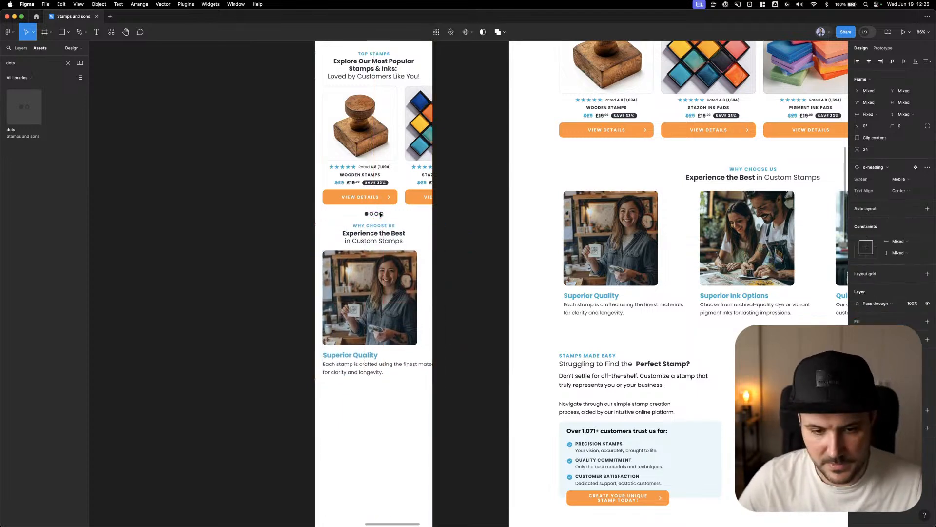
pyautogui.press('Up')
pyautogui.press('Up')
pyautogui.click(192, 217)
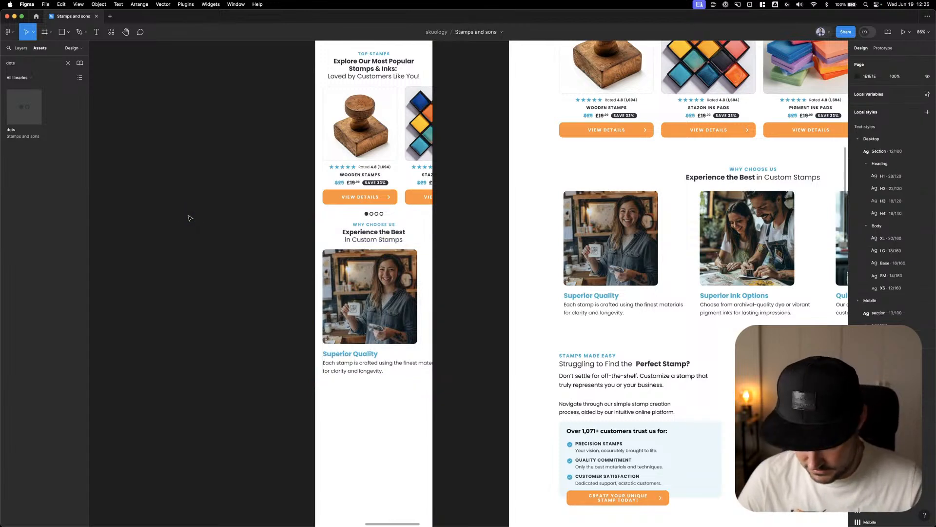
# Move the mobile Why Choose Us heading and Superior Quality card down together, leaving more space below the carousel dots
pyautogui.scroll(-2, 226, 176)
pyautogui.scroll(3, 209, 249)
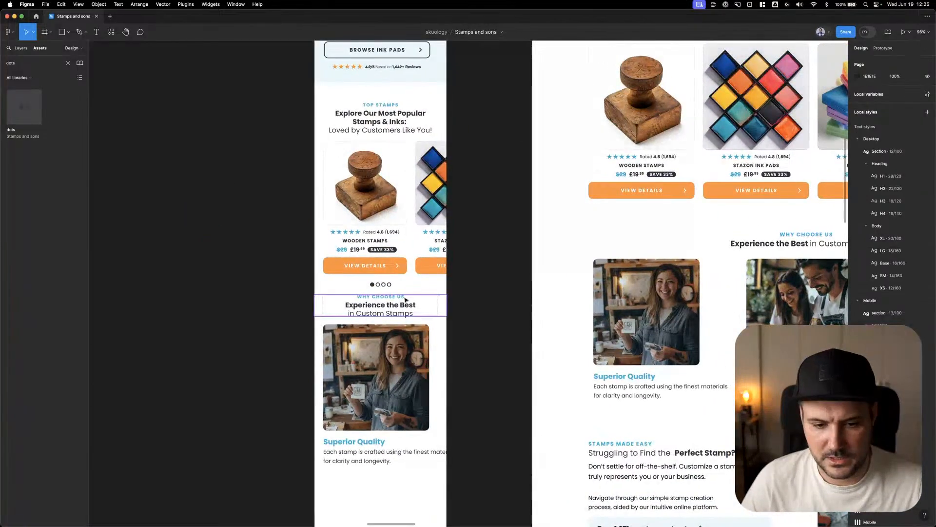
pyautogui.scroll(-1, 287, 291)
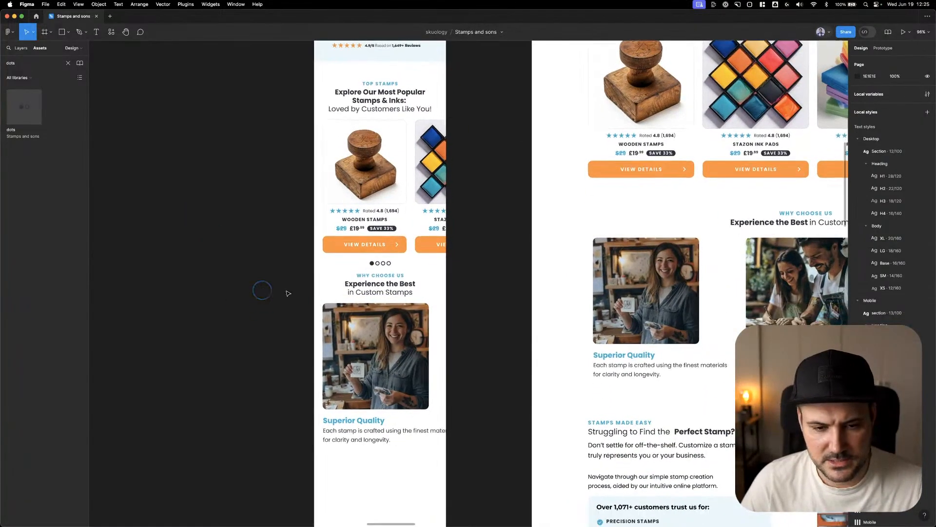
pyautogui.click(373, 287)
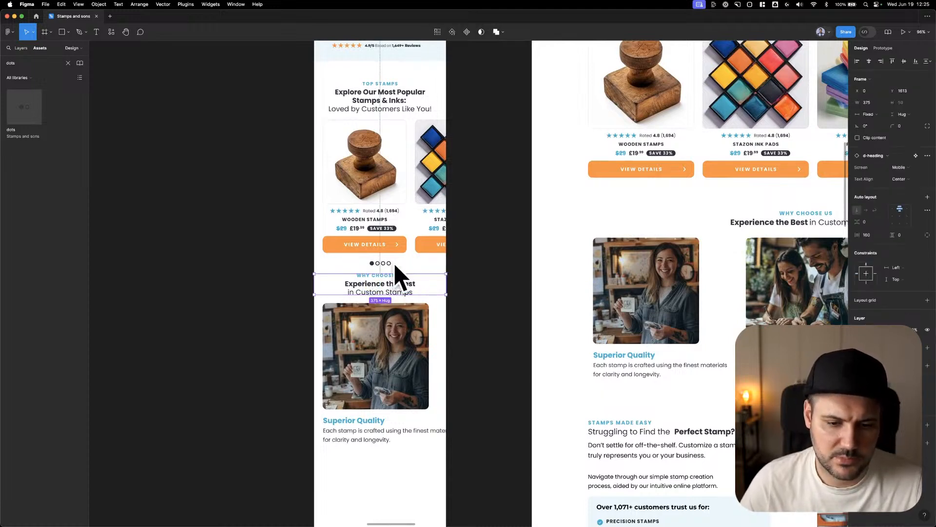
pyautogui.click(276, 307)
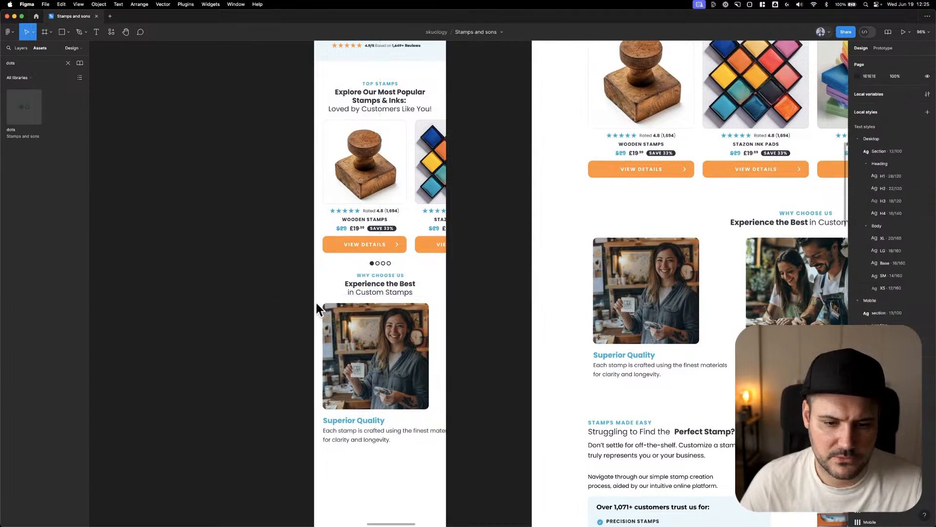
pyautogui.moveTo(261, 283); pyautogui.dragTo(480, 435)
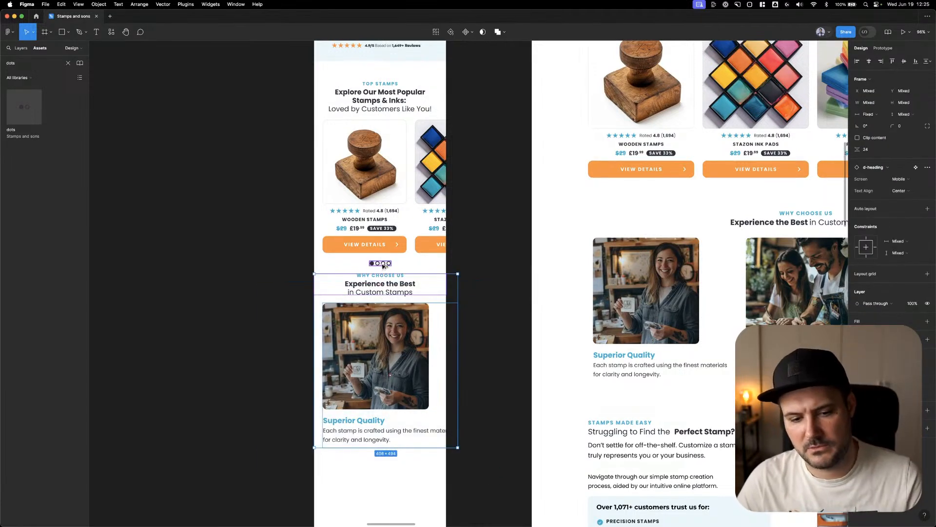
pyautogui.moveTo(383, 265); pyautogui.dragTo(383, 266)
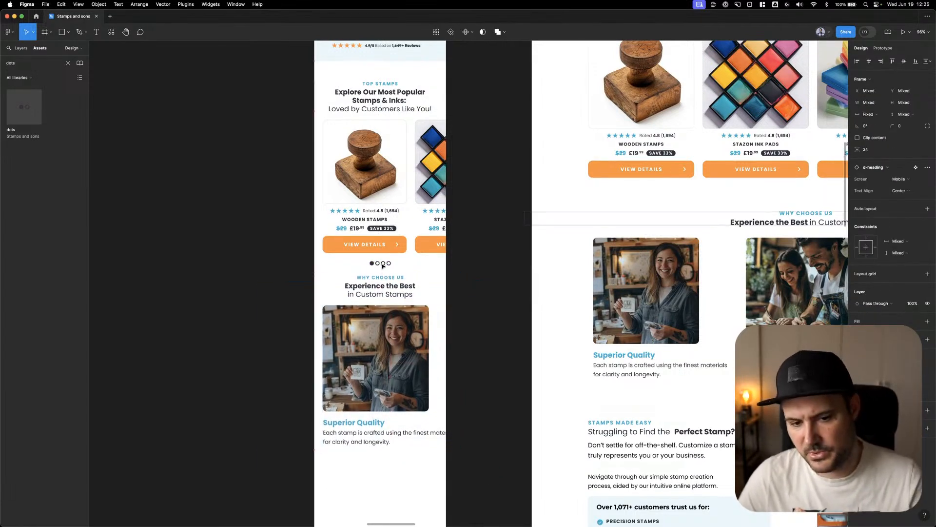
pyautogui.hotkey('shift', 'Down')
pyautogui.hotkey('shift', 'Down')
pyautogui.hotkey('shift', 'Down')
pyautogui.hotkey('shift', 'Down')
pyautogui.hotkey('shift', 'Down')
pyautogui.hotkey('shift', 'Down')
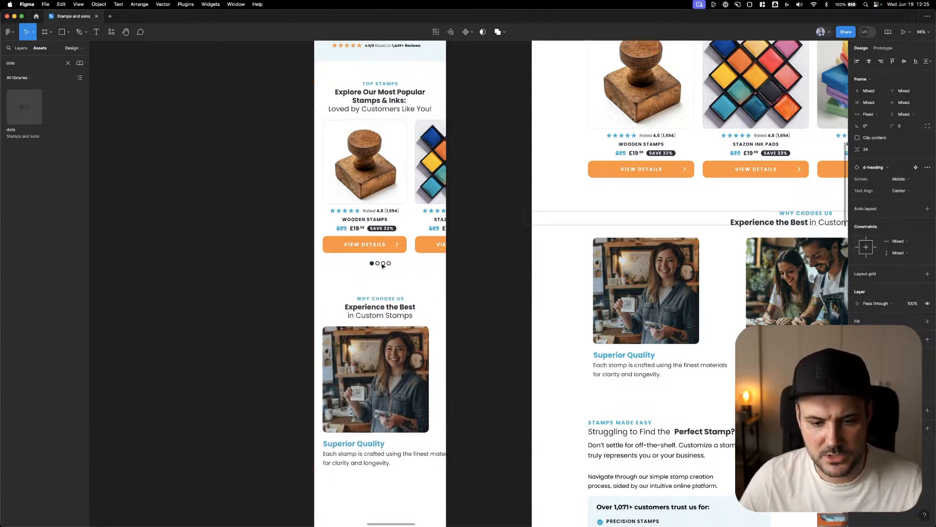
pyautogui.hotkey('shift', 'Up')
pyautogui.hotkey('shift', 'Up')
pyautogui.click(254, 269)
# Check the spacing above the mobile Top Stamps heading and between the Why Choose Us heading and the Superior Quality card
pyautogui.scroll(3, 255, 268)
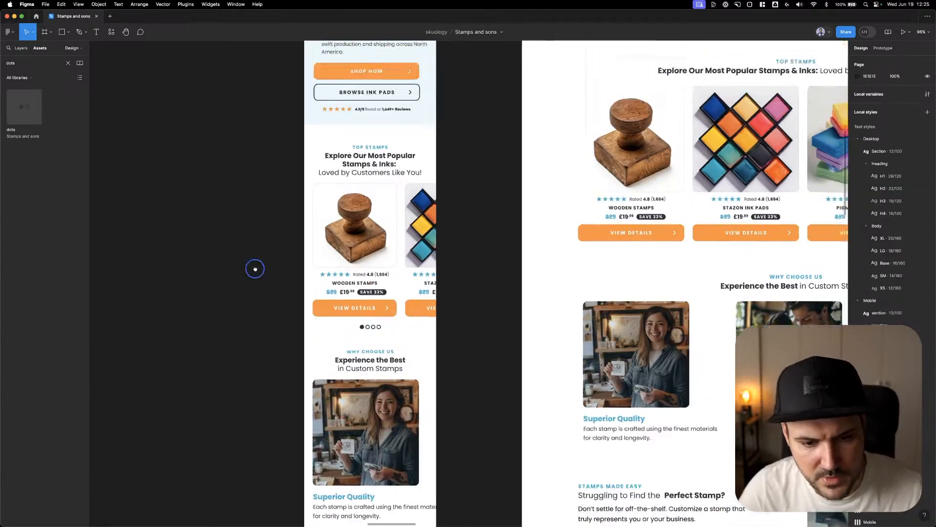
pyautogui.scroll(1, 255, 268)
pyautogui.click(356, 178)
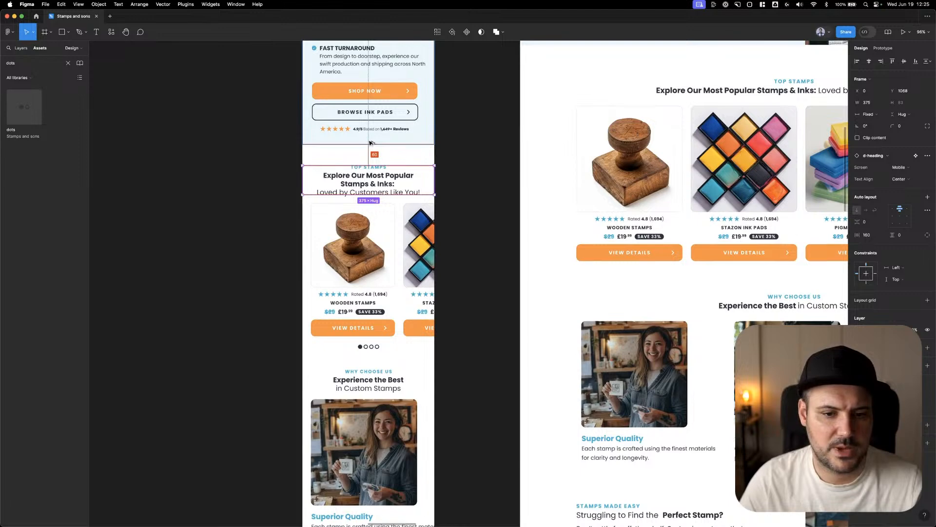
pyautogui.scroll(-5, 385, 357)
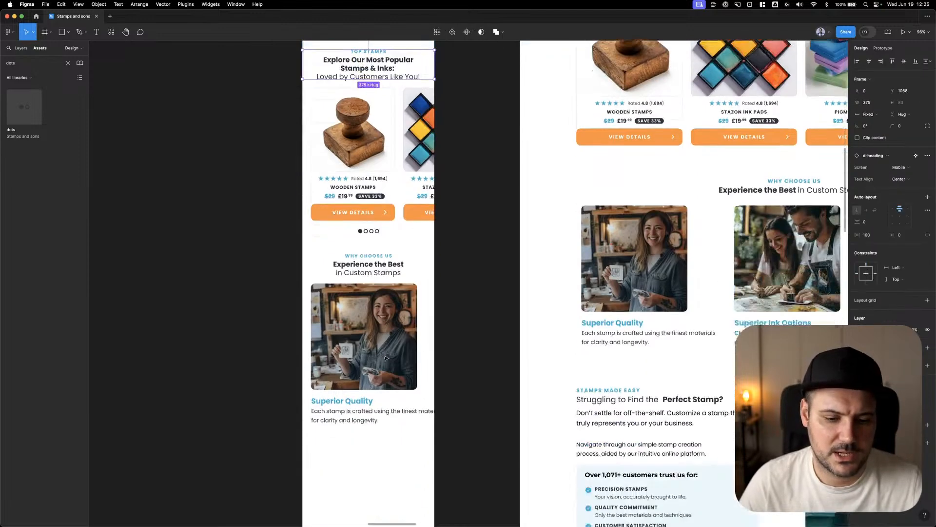
pyautogui.scroll(-2, 385, 358)
pyautogui.click(383, 273)
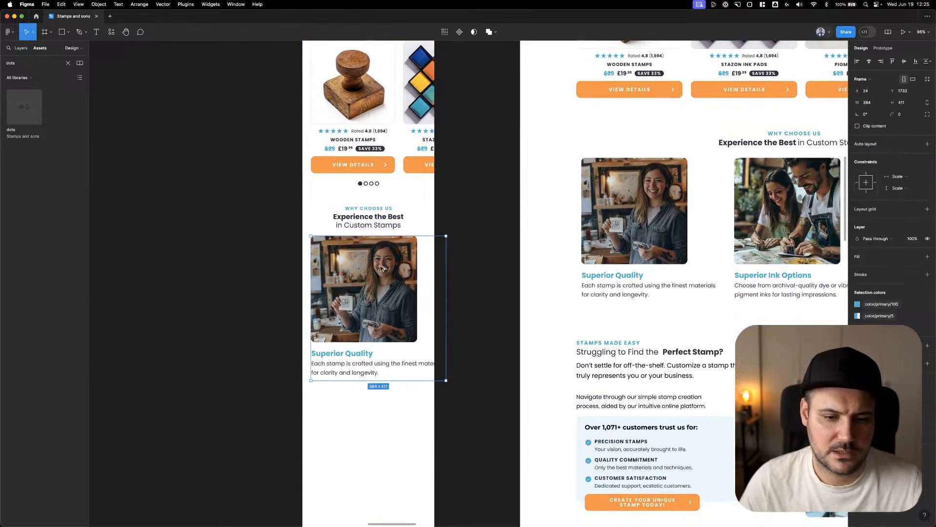
pyautogui.press('alt')
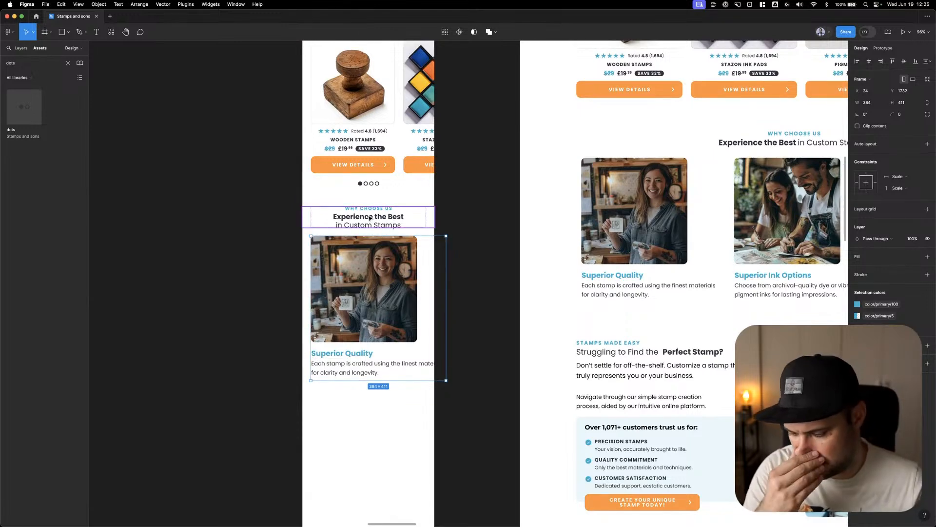
pyautogui.click(250, 266)
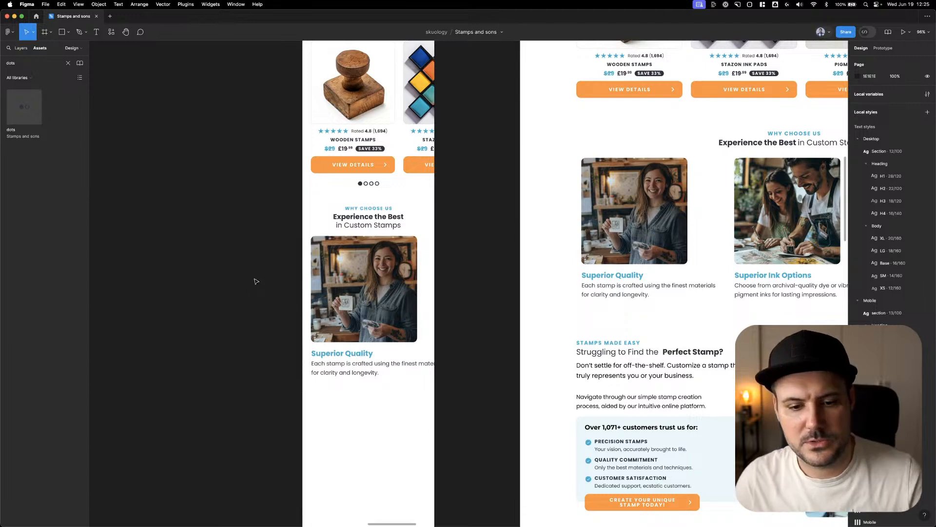
pyautogui.rightClick(274, 282)
pyautogui.scroll(-2, 247, 242)
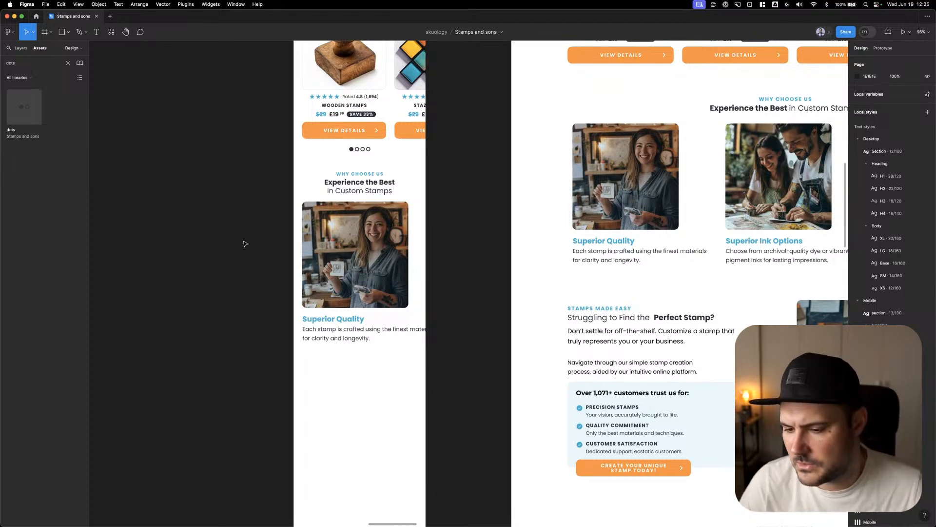
pyautogui.rightClick(265, 237)
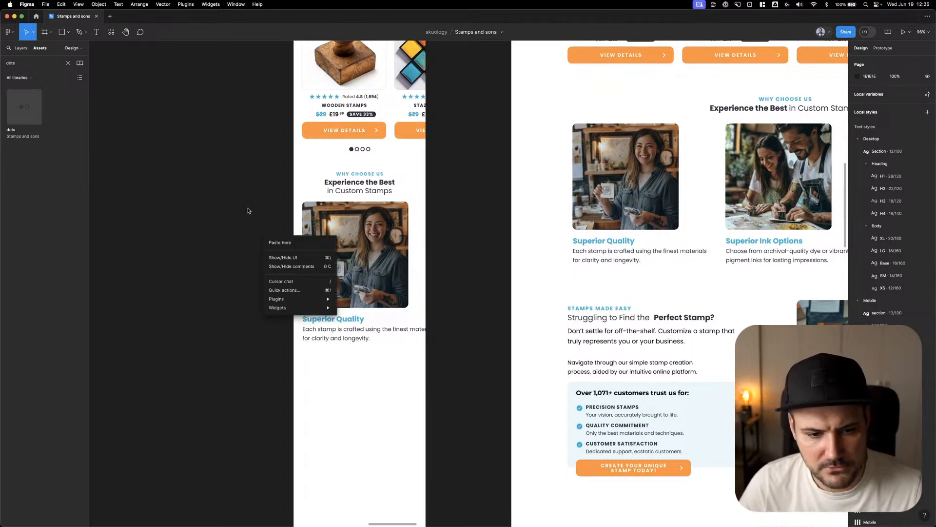
pyautogui.click(249, 212)
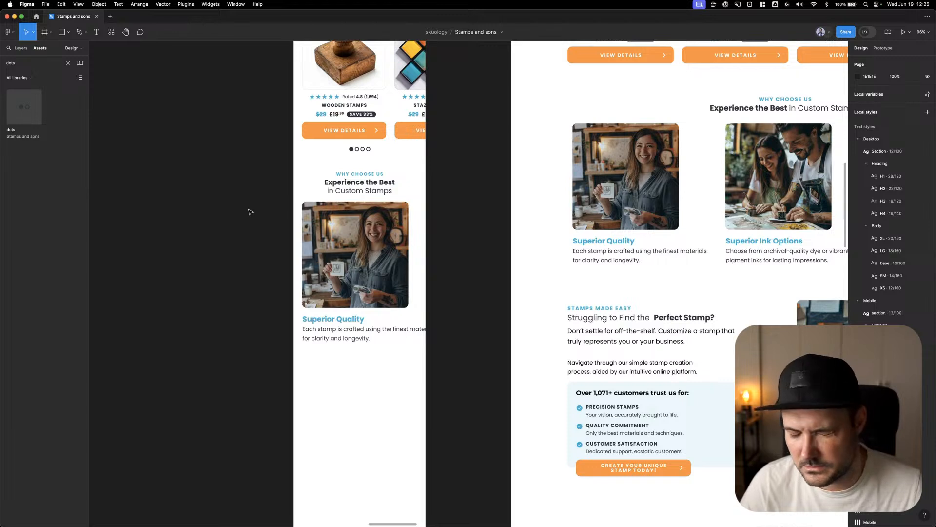
pyautogui.rightClick(441, 191)
pyautogui.click(452, 173)
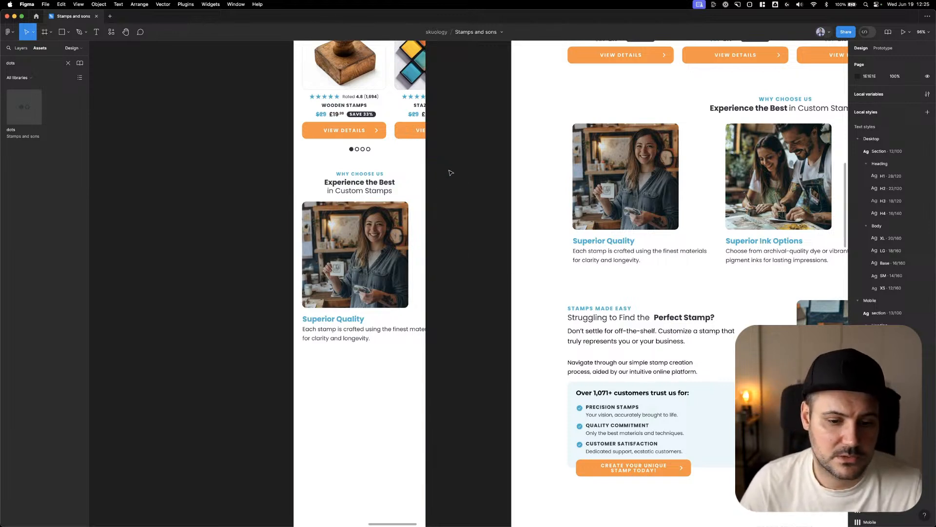
# Show the layout grids on the page
pyautogui.click(371, 215)
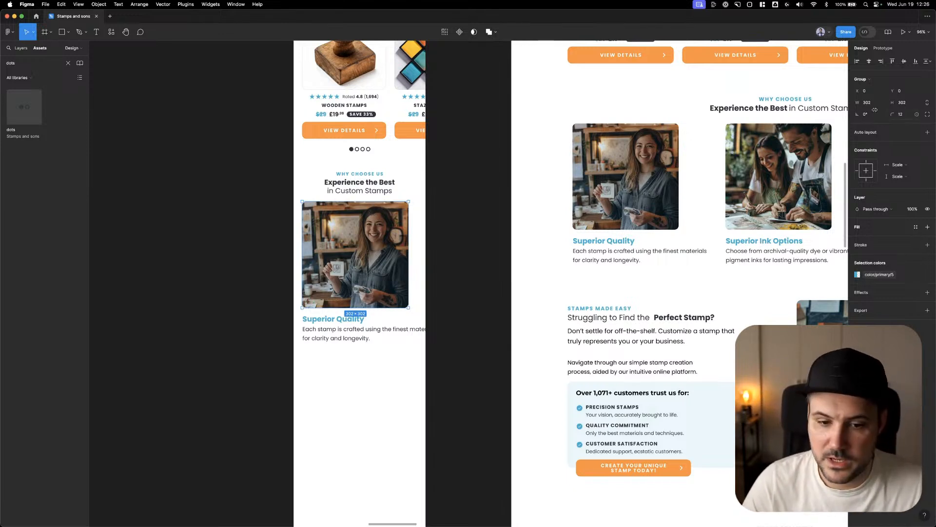
pyautogui.click(374, 396)
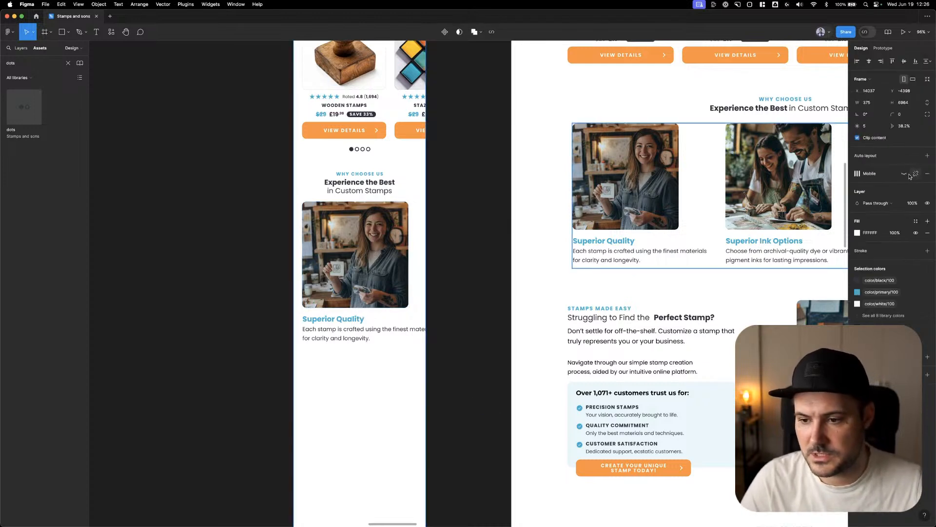
pyautogui.click(910, 174)
# Scale the mobile Superior Quality image down to about 237 by 237 and narrow its description to match the image width
pyautogui.click(393, 252)
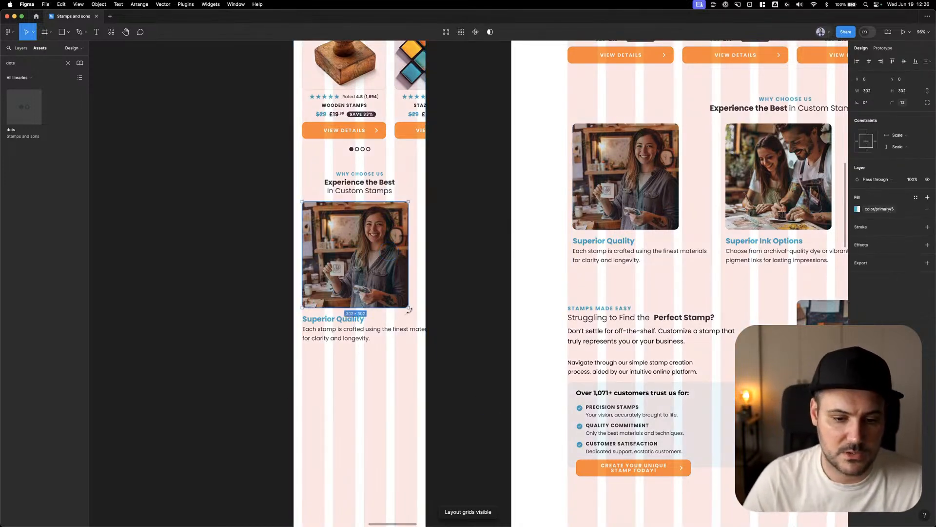
pyautogui.press('super+g')
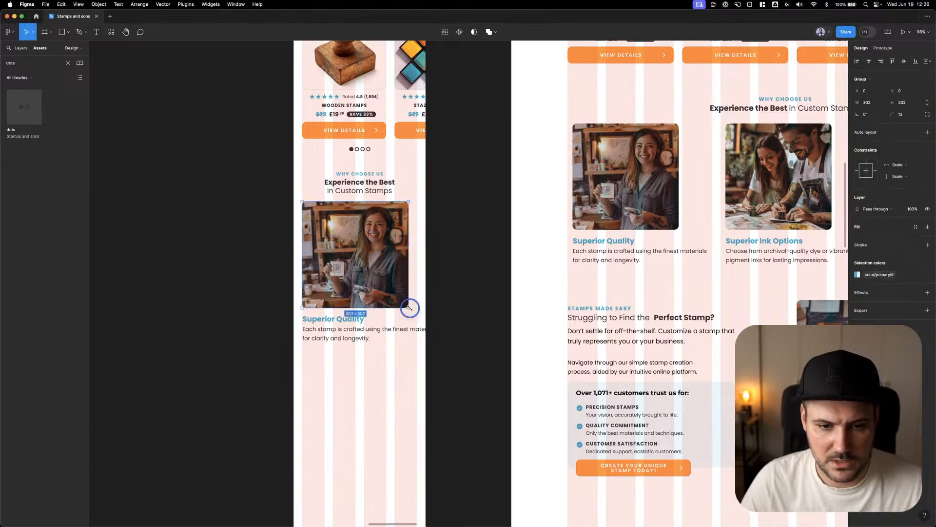
pyautogui.moveTo(409, 307); pyautogui.dragTo(385, 278)
pyautogui.click(387, 329)
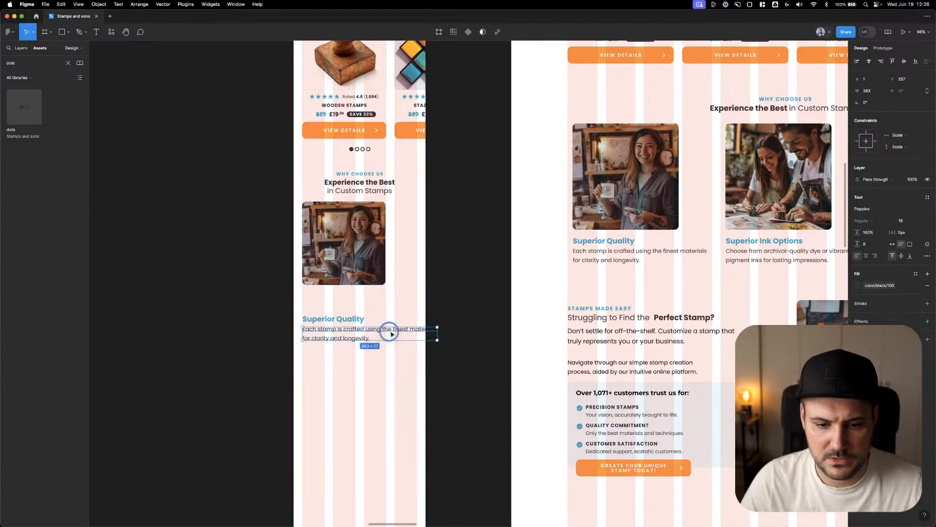
pyautogui.moveTo(439, 334); pyautogui.dragTo(386, 334)
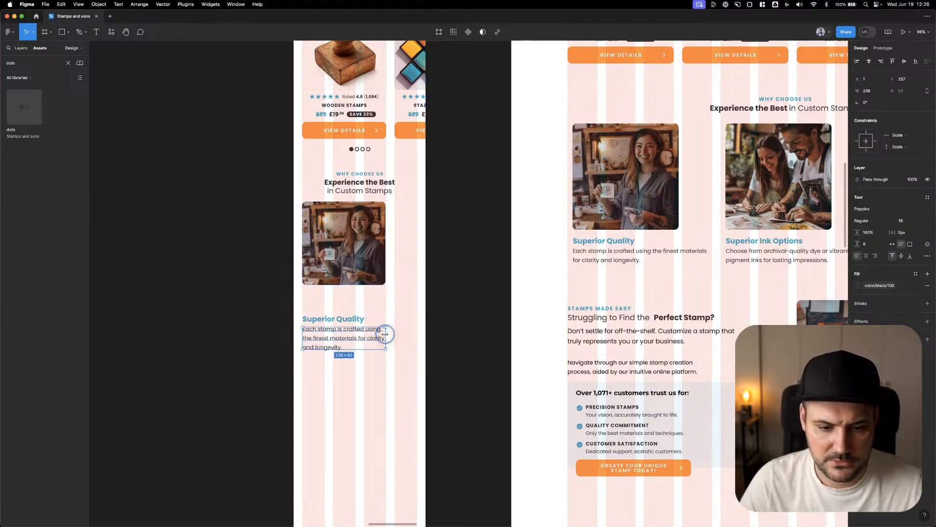
# Apply the Mobile H3 text style to the Superior Quality title and Mobile/Body/SM to its description
pyautogui.click(350, 321)
pyautogui.click(928, 197)
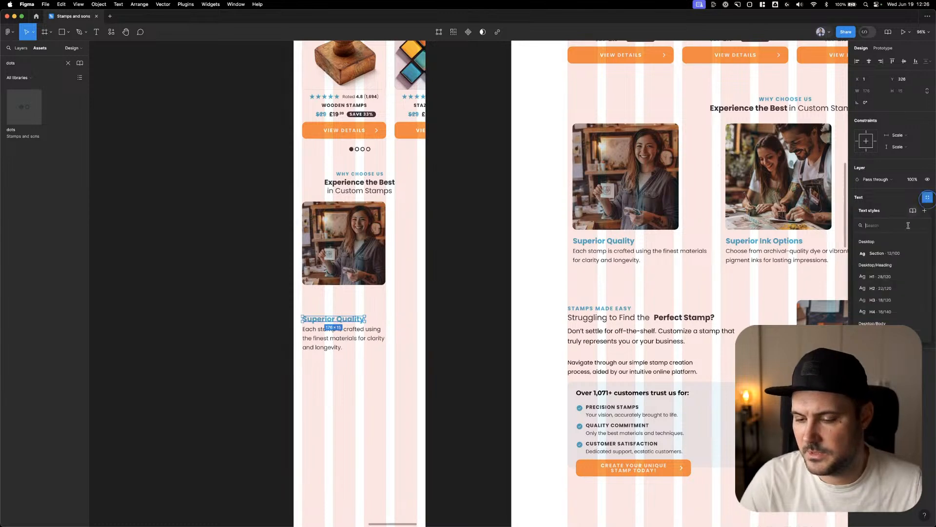
pyautogui.scroll(-5, 889, 298)
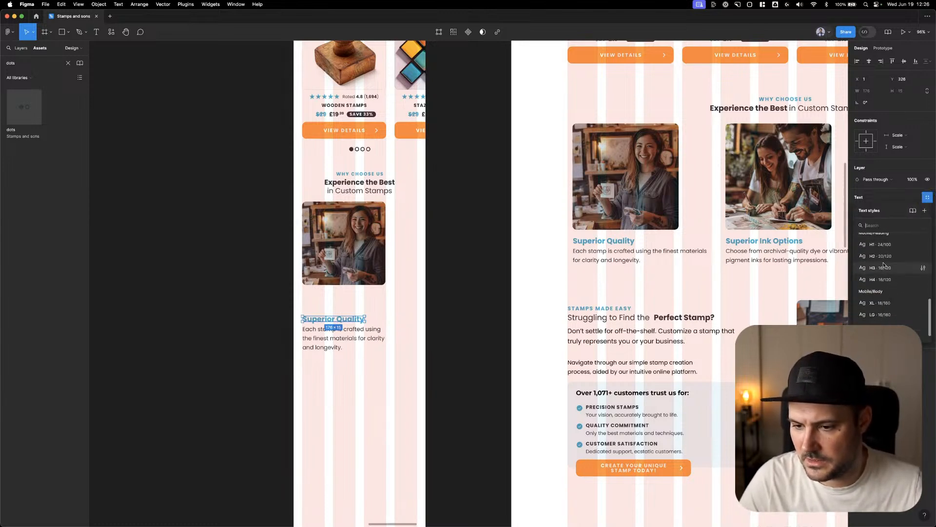
pyautogui.click(883, 265)
pyautogui.click(344, 338)
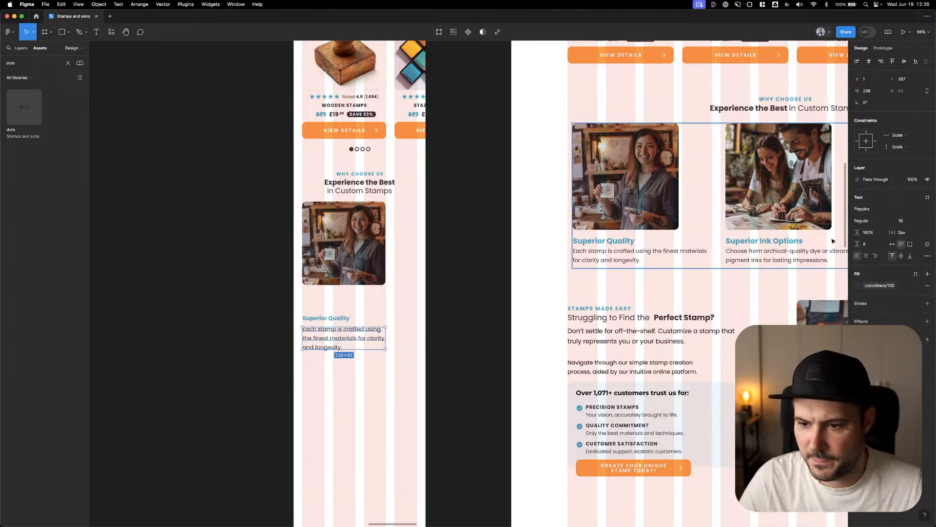
pyautogui.click(927, 197)
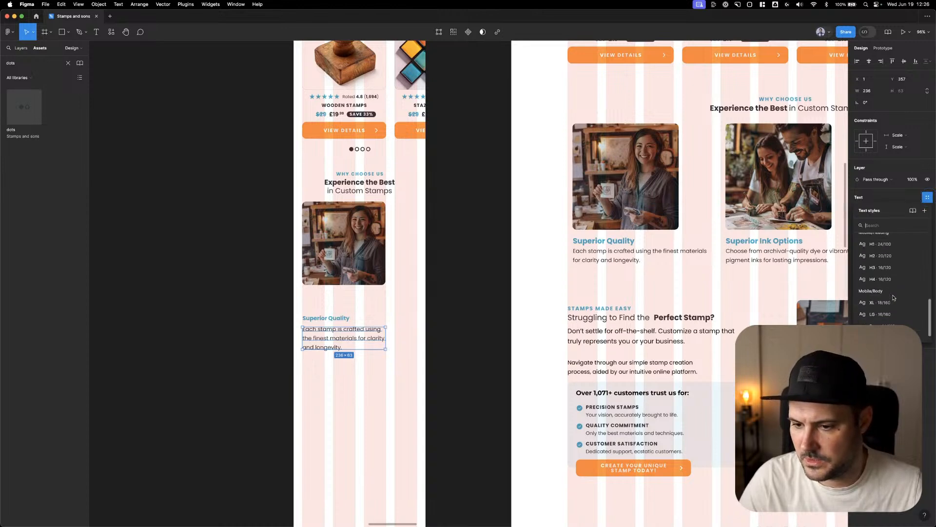
pyautogui.click(884, 322)
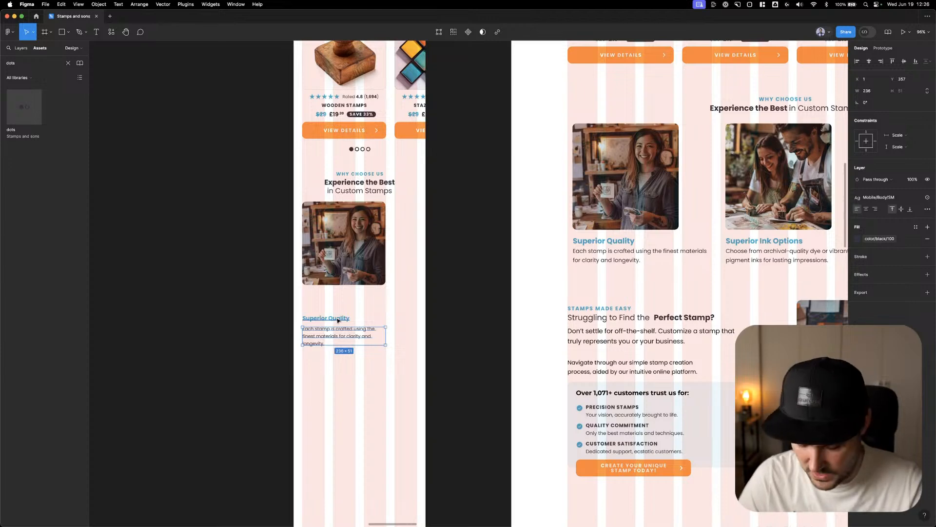
# Nudge the Superior Quality description closer to its title and move both up to just below the resized image
pyautogui.press('Up')
pyautogui.press('Up')
pyautogui.press('Up')
pyautogui.press('Up')
pyautogui.press('Up')
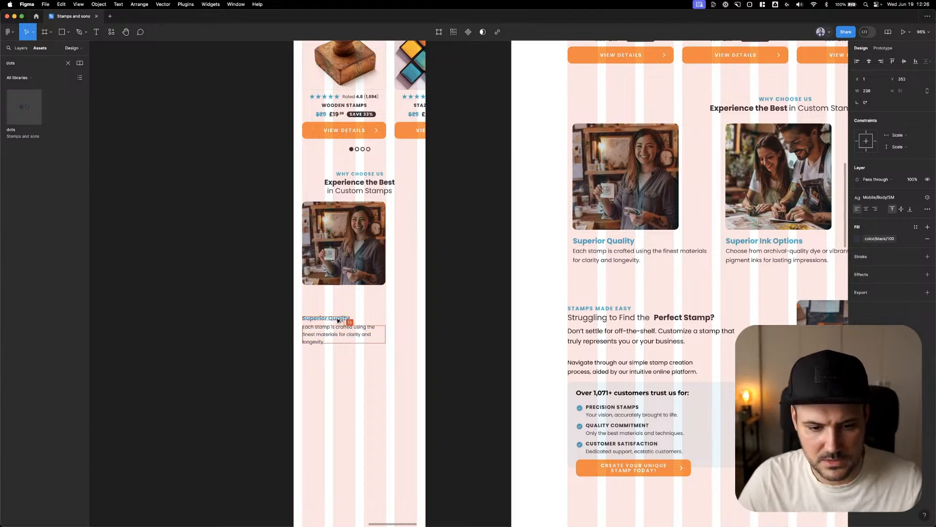
pyautogui.keyDown('shift'); pyautogui.click(334, 317); pyautogui.keyUp('shift')
pyautogui.moveTo(335, 317); pyautogui.dragTo(350, 307)
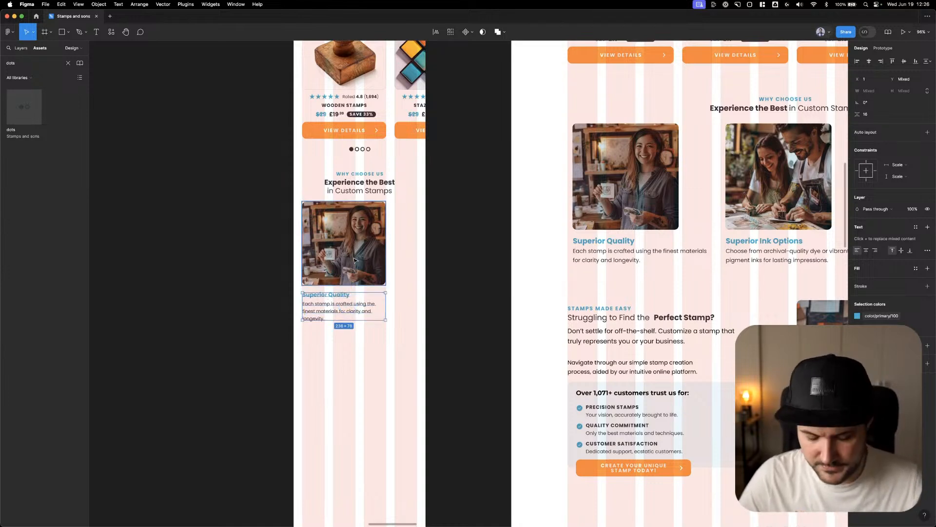
pyautogui.press('Up')
pyautogui.press('Up')
pyautogui.press('Up')
pyautogui.press('Up')
pyautogui.click(457, 233)
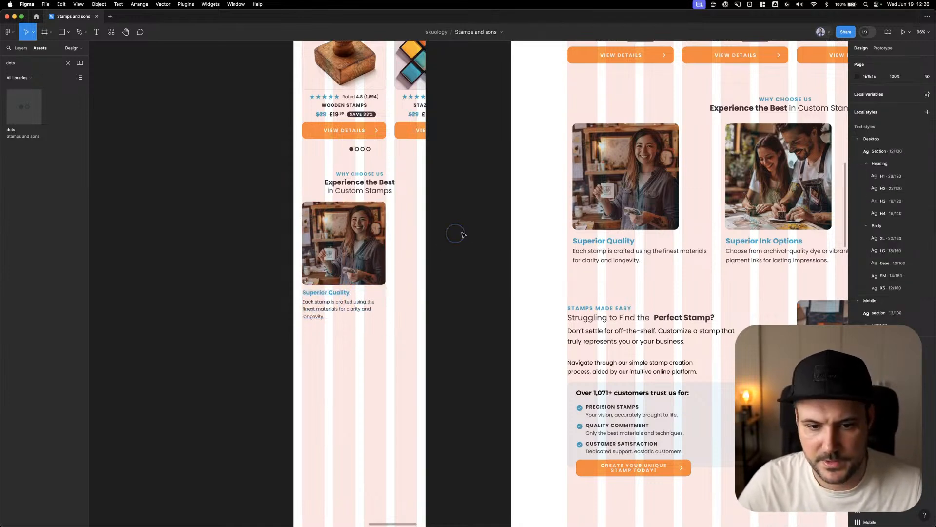
# Duplicate the ungrouped Superior Quality card to the right at X 287 and copy the carousel dots below the cards
pyautogui.click(393, 231)
pyautogui.press('super+shift+g')
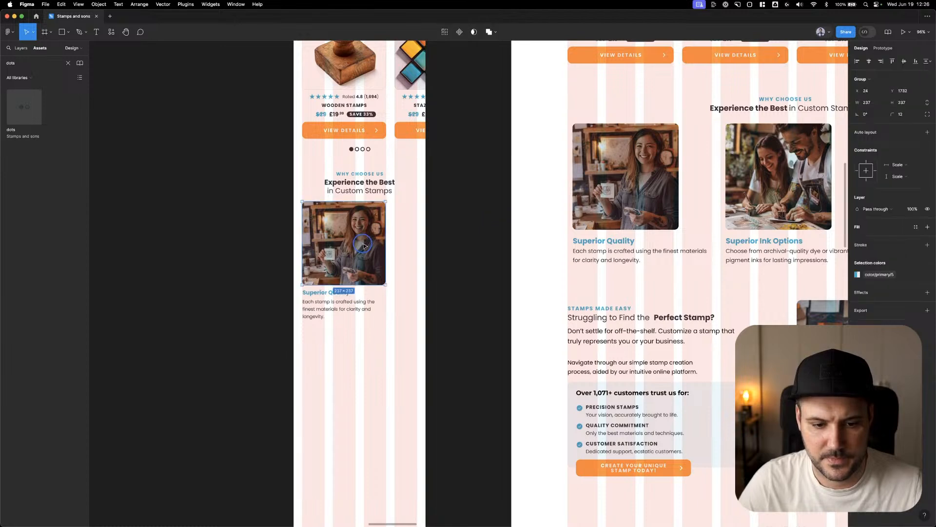
pyautogui.click(319, 251)
pyautogui.moveTo(319, 252); pyautogui.dragTo(410, 230)
pyautogui.moveTo(360, 148); pyautogui.dragTo(360, 328)
# Replace the photo in the second mobile Why Choose Us card with the image fill from the desktop Superior Ink Options card
pyautogui.click(768, 169)
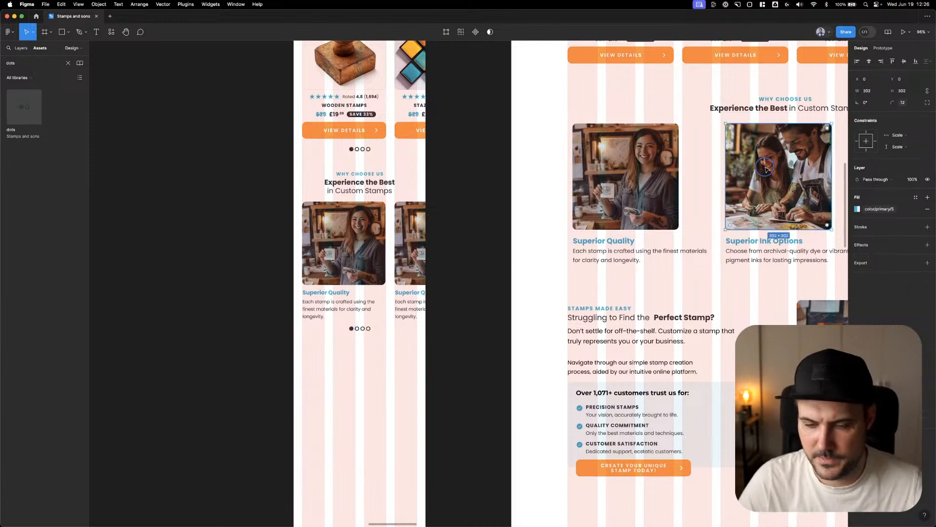
pyautogui.click(409, 219)
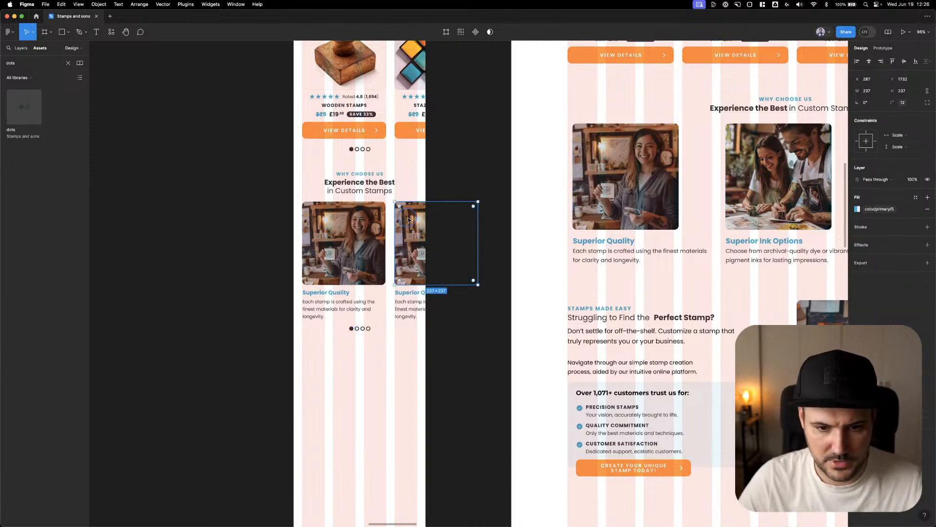
pyautogui.click(780, 173)
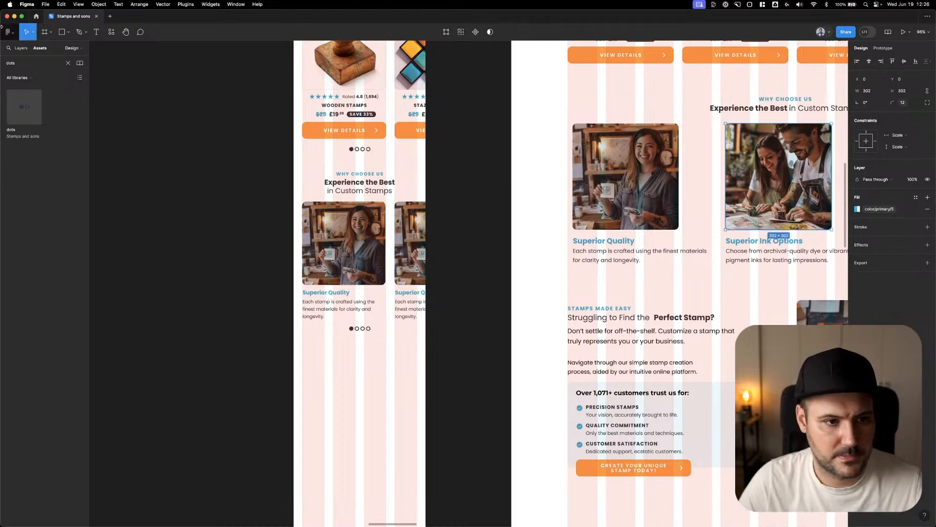
pyautogui.click(21, 48)
pyautogui.scroll(-3, 35, 359)
pyautogui.click(58, 284)
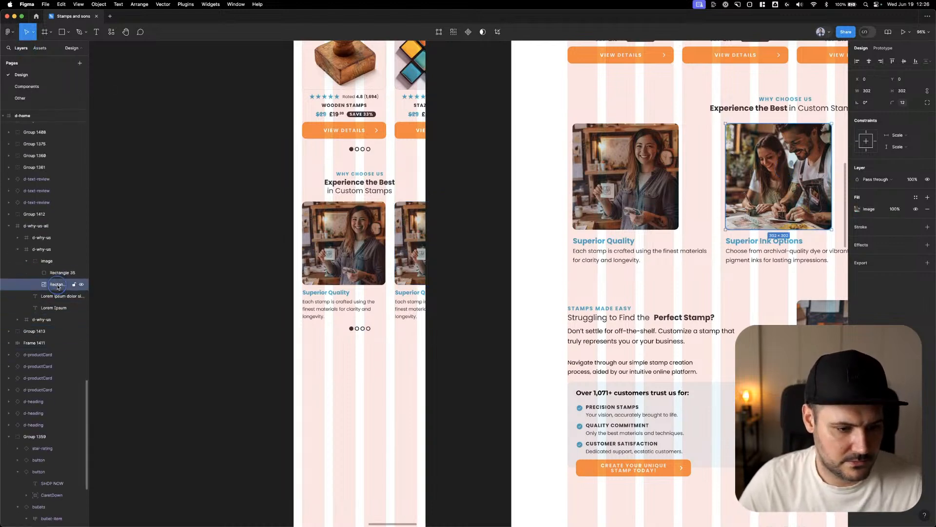
pyautogui.keyDown('super'); pyautogui.click(416, 254); pyautogui.keyUp('super')
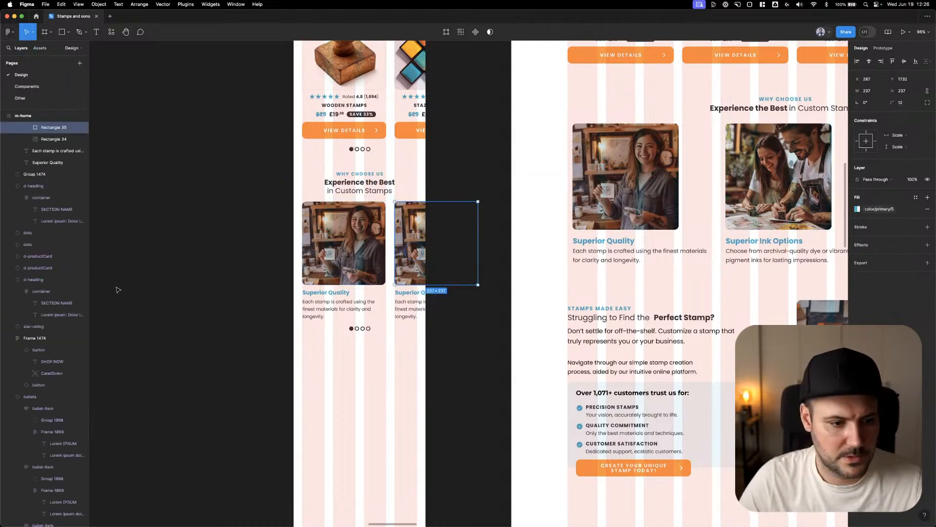
pyautogui.click(51, 139)
pyautogui.press('alt+super+v')
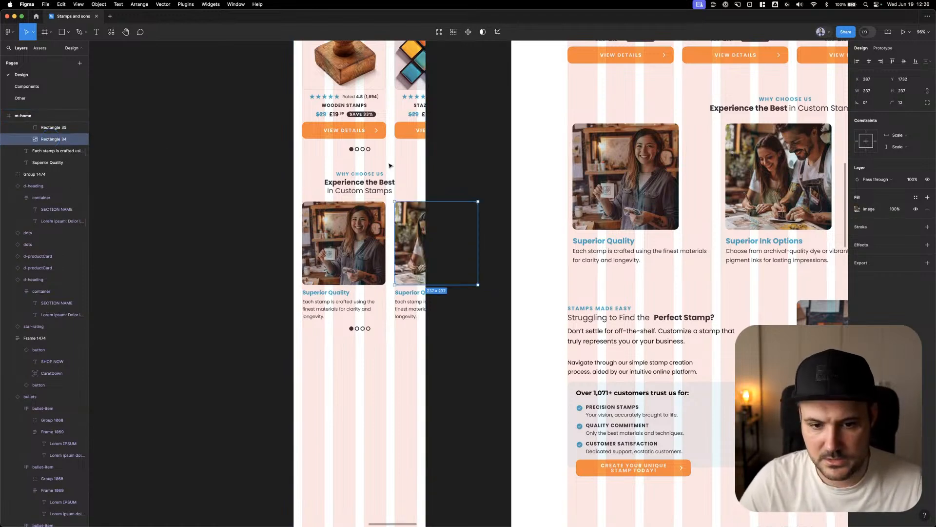
# Try to paste the desktop Superior Ink Options title over the second mobile card's title, and undo the attempts
pyautogui.keyDown('super'); pyautogui.click(757, 241); pyautogui.keyUp('super')
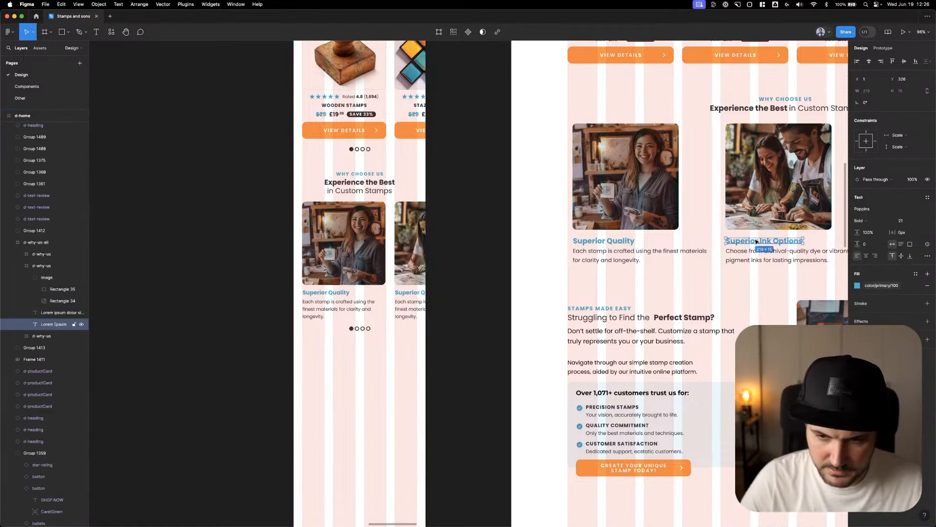
pyautogui.doubleClick(412, 293)
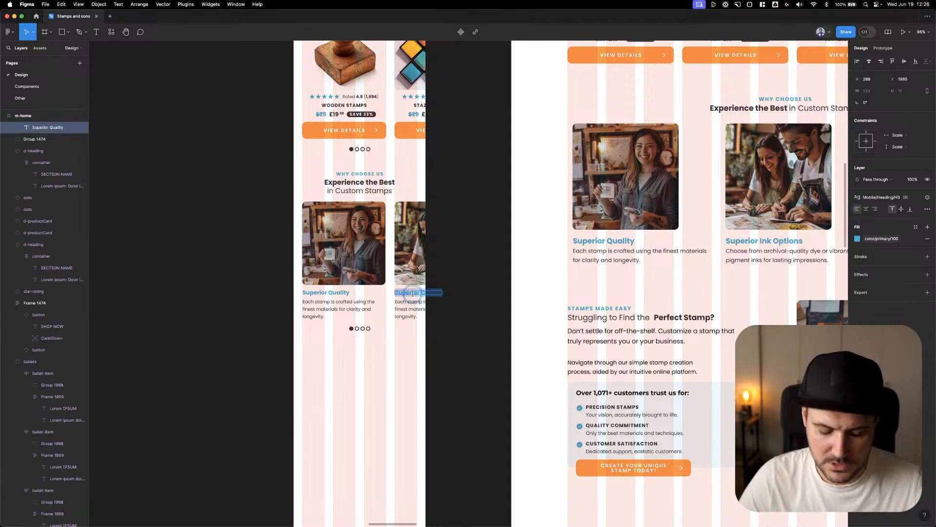
pyautogui.write('Superior Ink Options')
pyautogui.press('super+z')
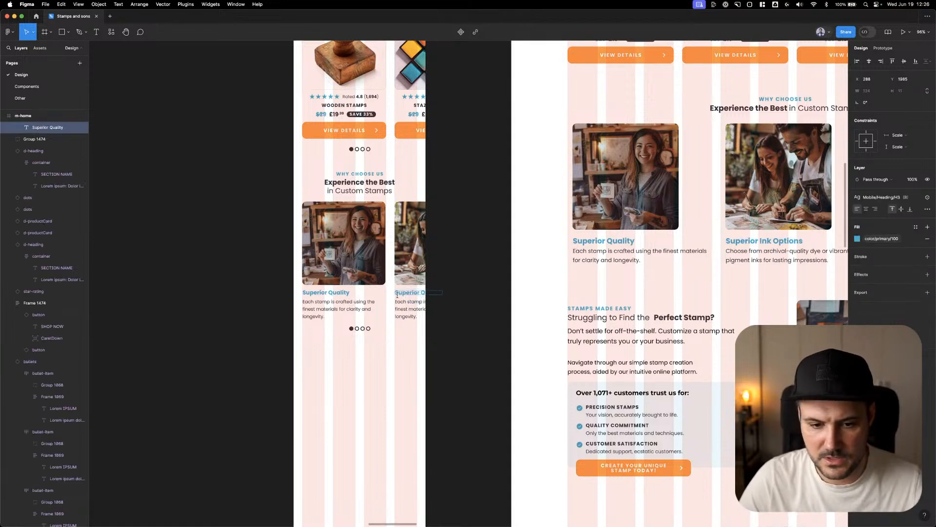
pyautogui.doubleClick(405, 293)
pyautogui.write('Superior Quality')
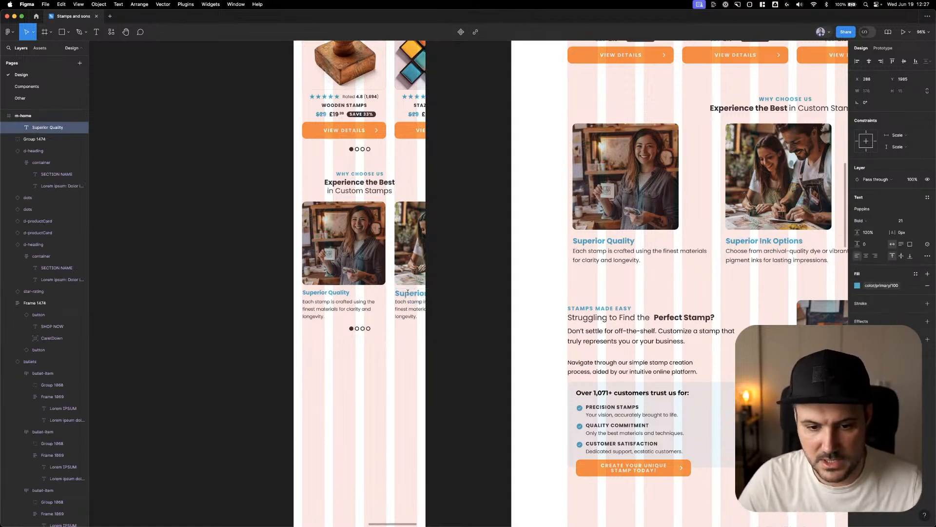
pyautogui.press('super+z')
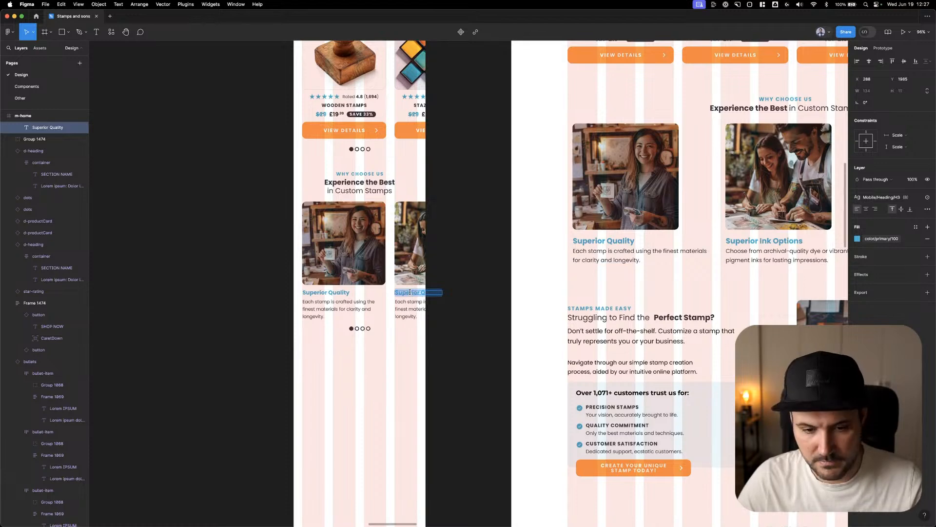
# Change the second mobile card's title to "Superior Ink Options", copying the wording from the desktop card and keeping the Mobile H3 style
pyautogui.doubleClick(747, 241)
pyautogui.press('super+c')
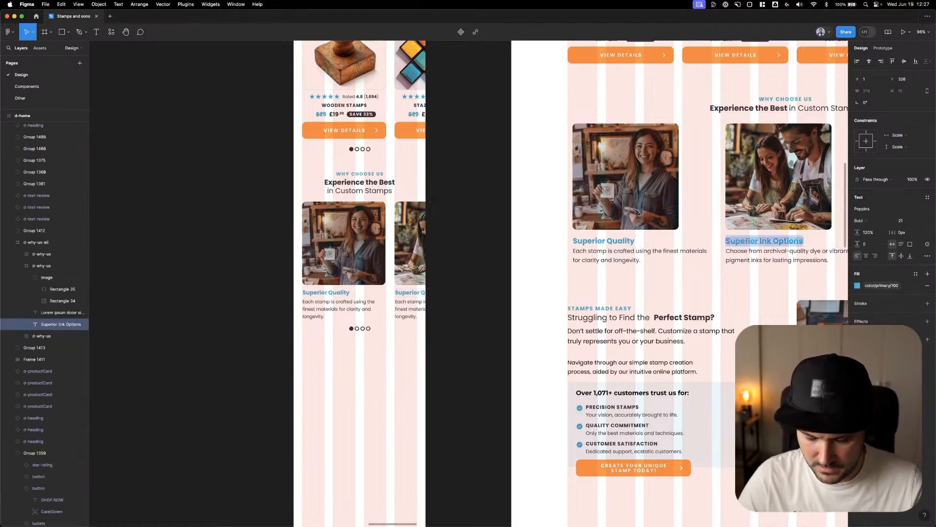
pyautogui.click(413, 292)
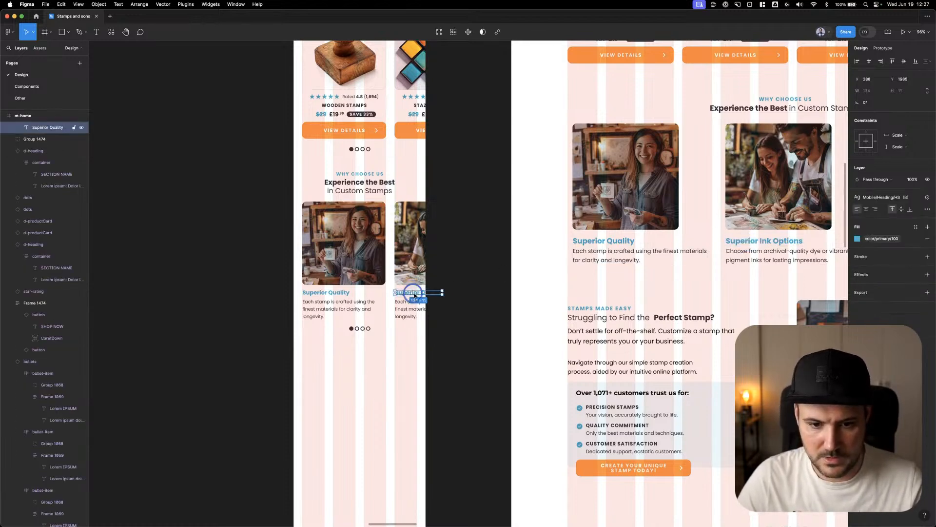
pyautogui.doubleClick(414, 293)
pyautogui.press('super+v')
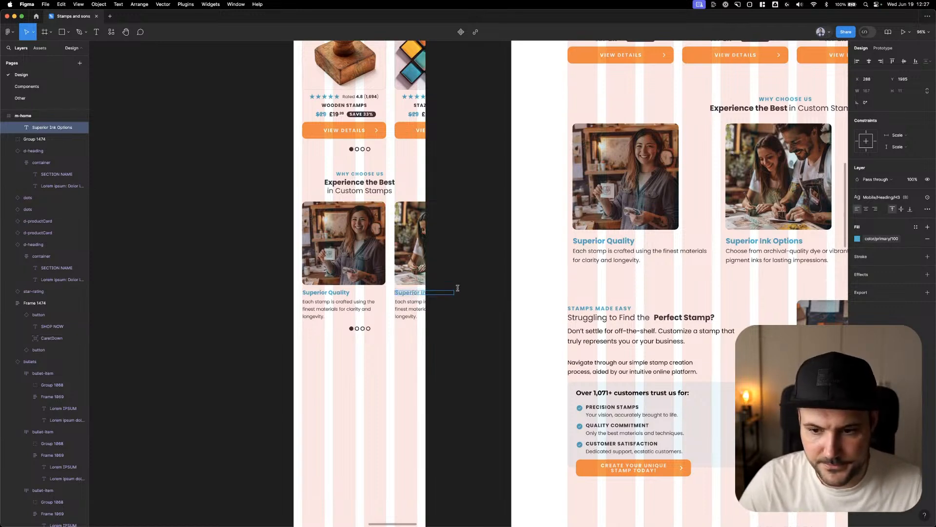
# Replace the second mobile card's description with the desktop text "Choose from archival-quality dye or vibrant pigment inks for lasting impressions."
pyautogui.doubleClick(743, 253)
pyautogui.press('super+c')
pyautogui.click(414, 308)
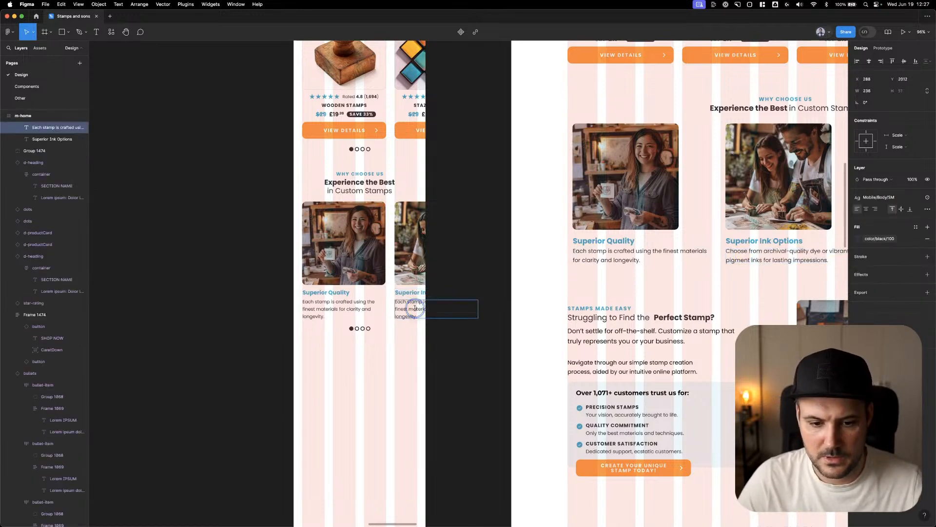
pyautogui.doubleClick(414, 308)
pyautogui.press('super+v')
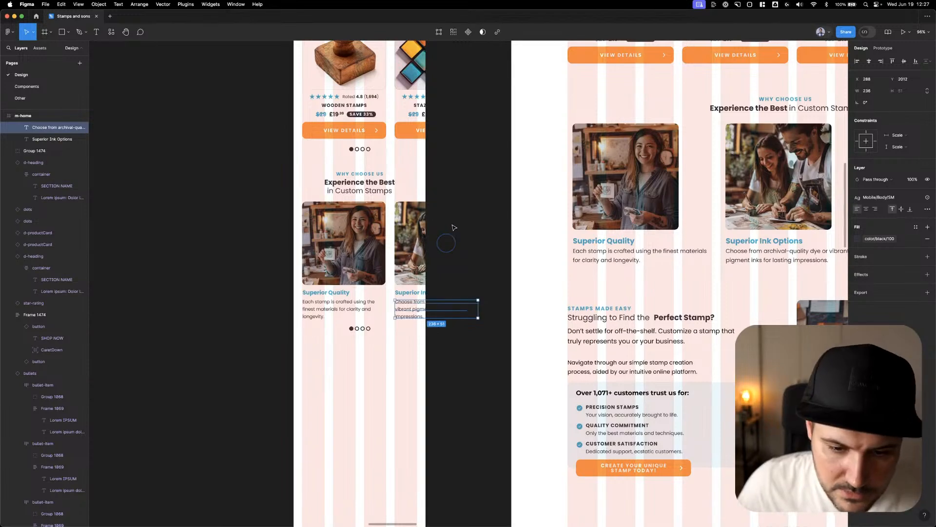
pyautogui.click(445, 236)
# Compare the mobile home page's Why Choose Us carousel with the desktop design and its following sections
pyautogui.scroll(1, 439, 278)
pyautogui.hscroll(1, 439, 278)
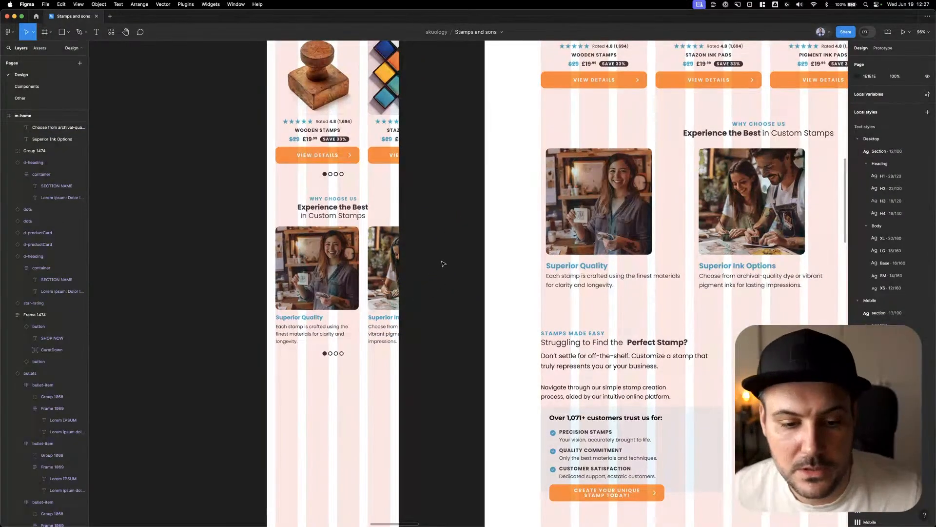
pyautogui.scroll(-5, 435, 290)
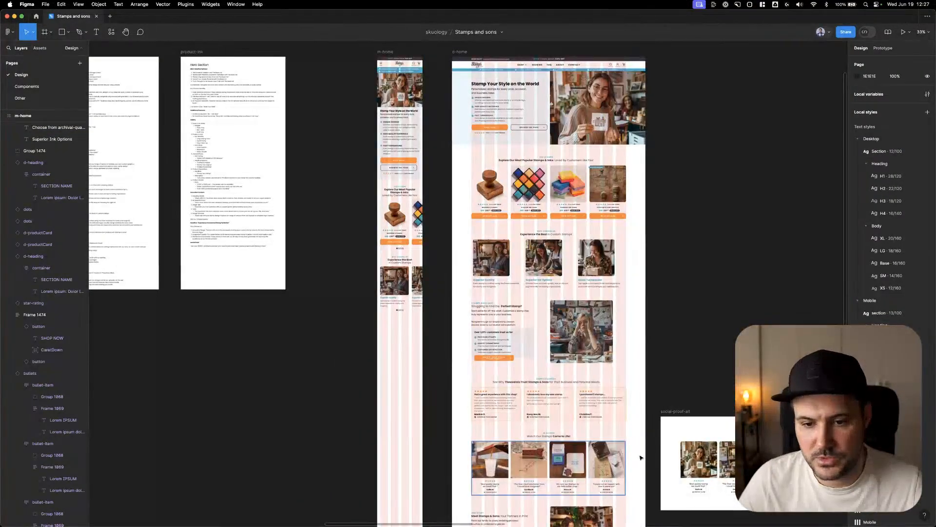
pyautogui.scroll(5, 407, 273)
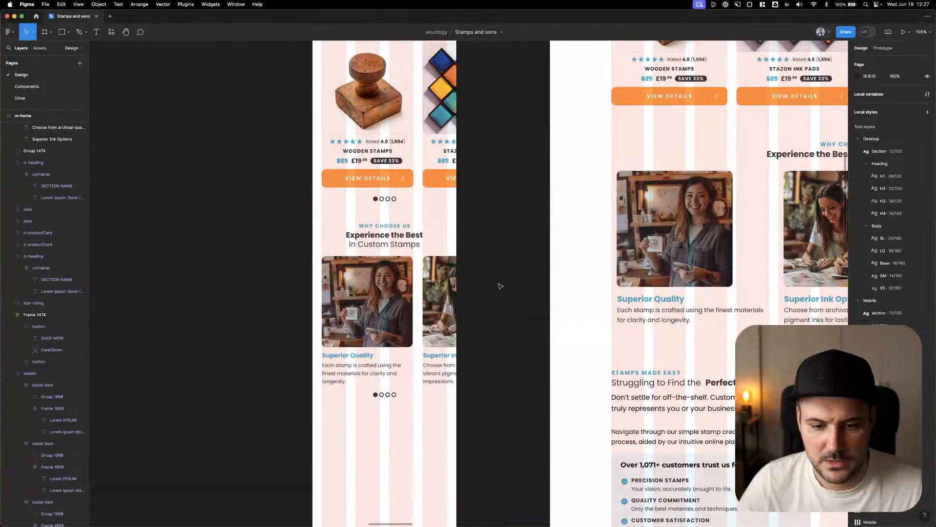
pyautogui.moveTo(512, 324); pyautogui.dragTo(478, 269)
pyautogui.scroll(-5, 482, 270)
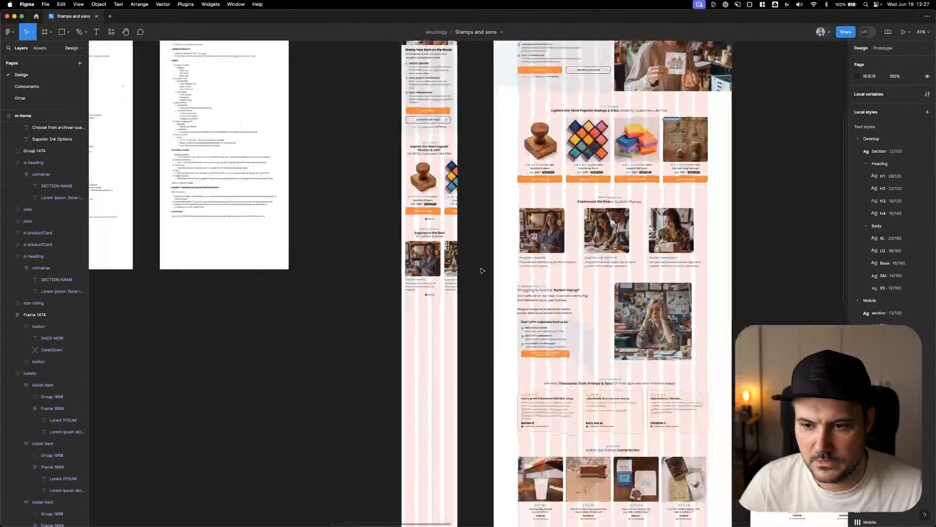
pyautogui.rightClick(481, 267)
pyautogui.click(480, 248)
pyautogui.scroll(3, 479, 249)
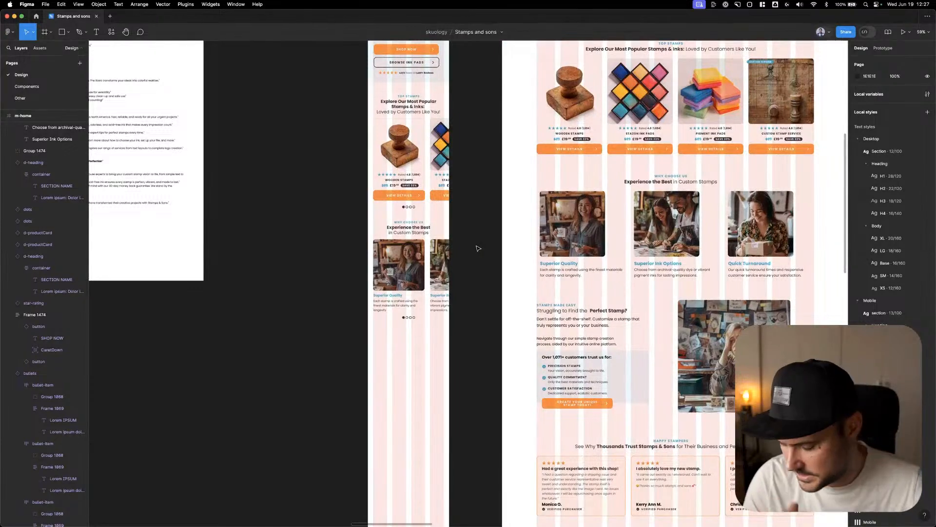
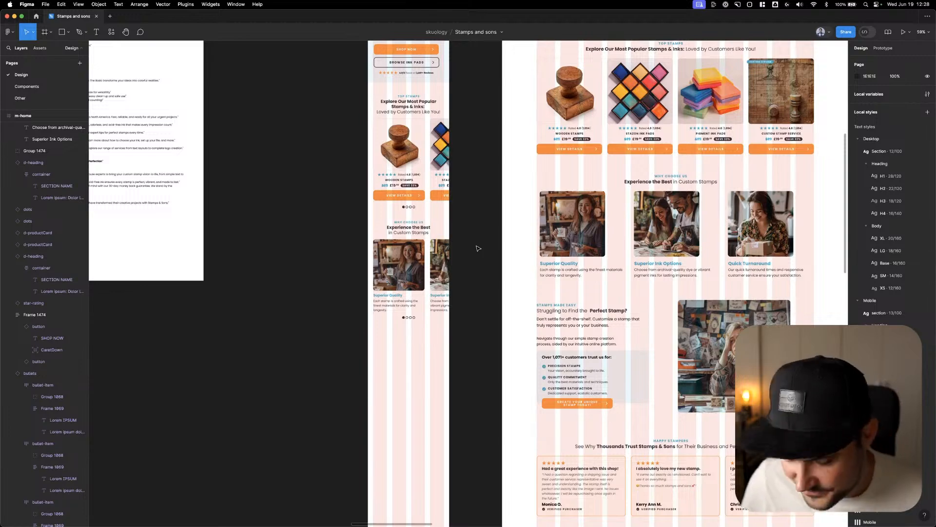
# Copy the desktop Stamps Made Easy section's photo onto the mobile page, directly below the Why Choose Us carousel dots
pyautogui.rightClick(477, 246)
pyautogui.click(476, 246)
pyautogui.scroll(5, 482, 310)
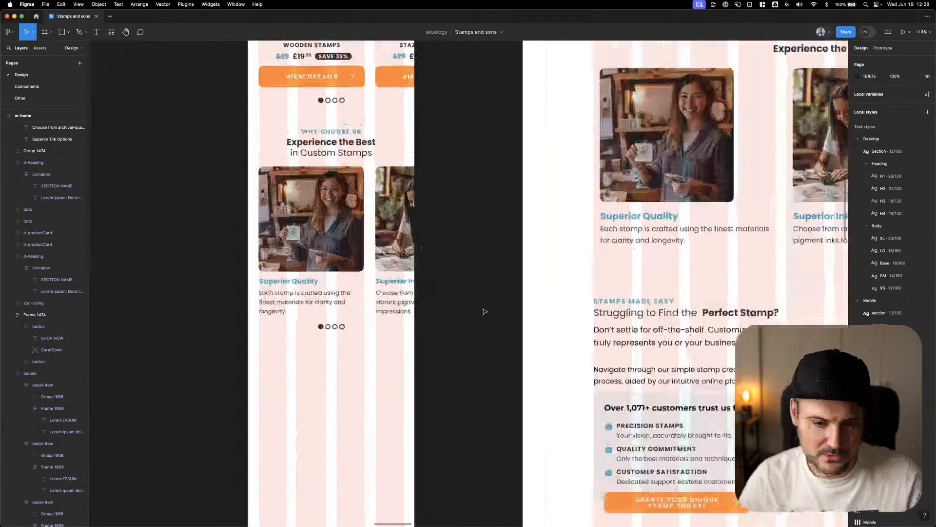
pyautogui.scroll(-5, 484, 303)
pyautogui.rightClick(482, 248)
pyautogui.click(472, 144)
pyautogui.moveTo(480, 258); pyautogui.dragTo(472, 193)
pyautogui.click(605, 249)
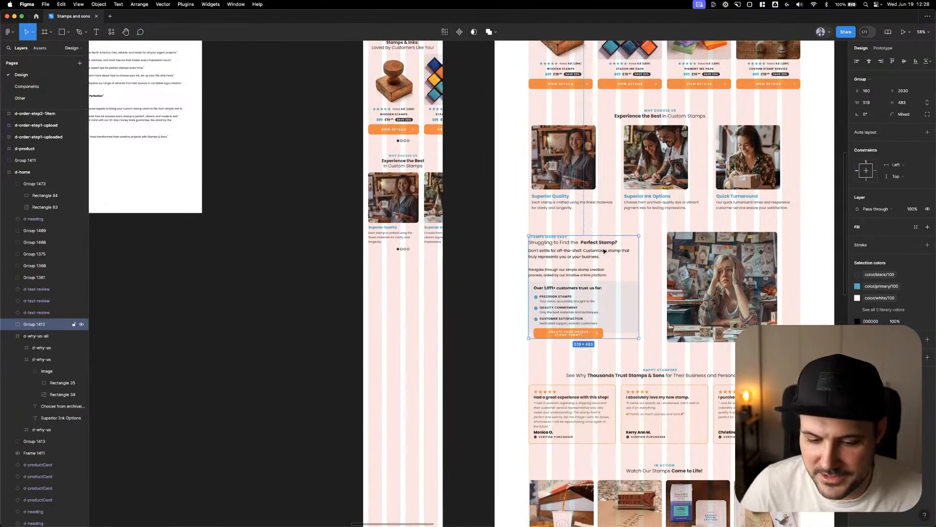
pyautogui.click(468, 243)
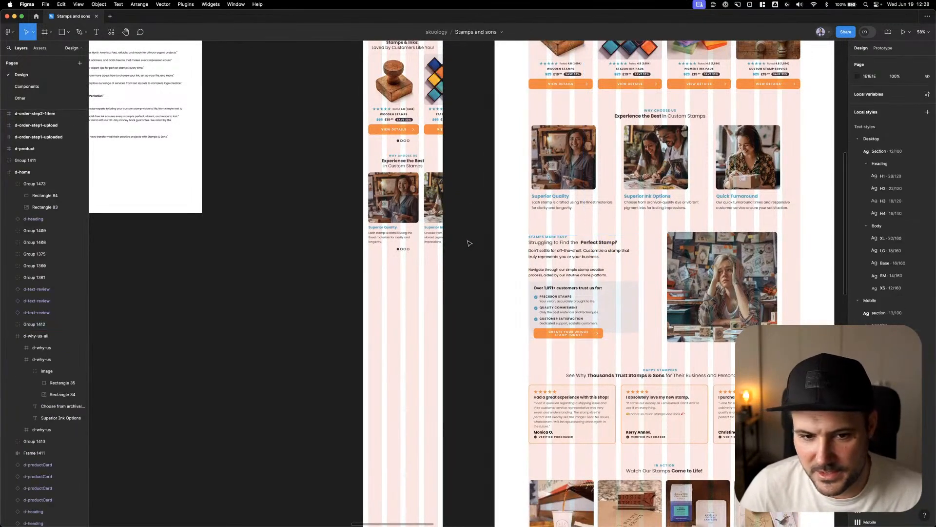
pyautogui.click(711, 251)
pyautogui.keyDown('alt'); pyautogui.moveTo(711, 250); pyautogui.dragTo(416, 278); pyautogui.keyUp('alt')
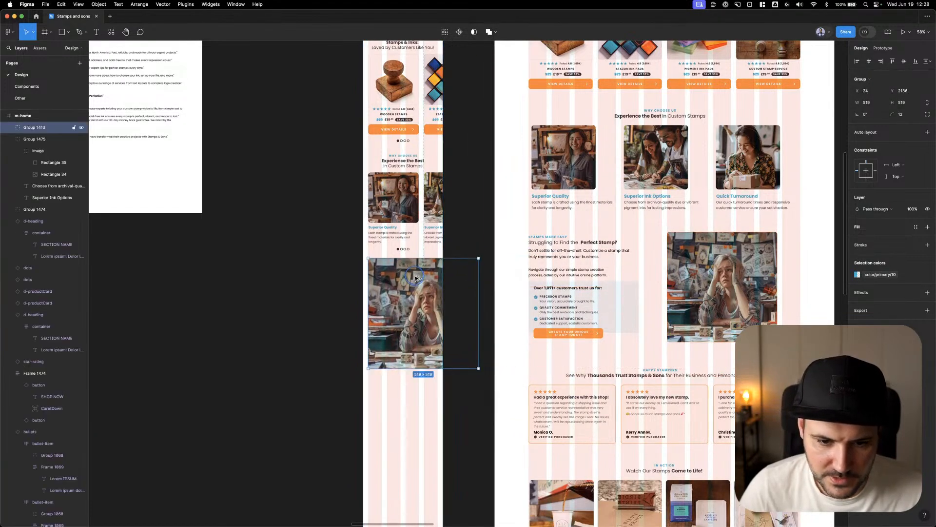
# Resize the copied photo group on the mobile page to 327 wide and 281 high
pyautogui.moveTo(479, 368); pyautogui.dragTo(439, 304)
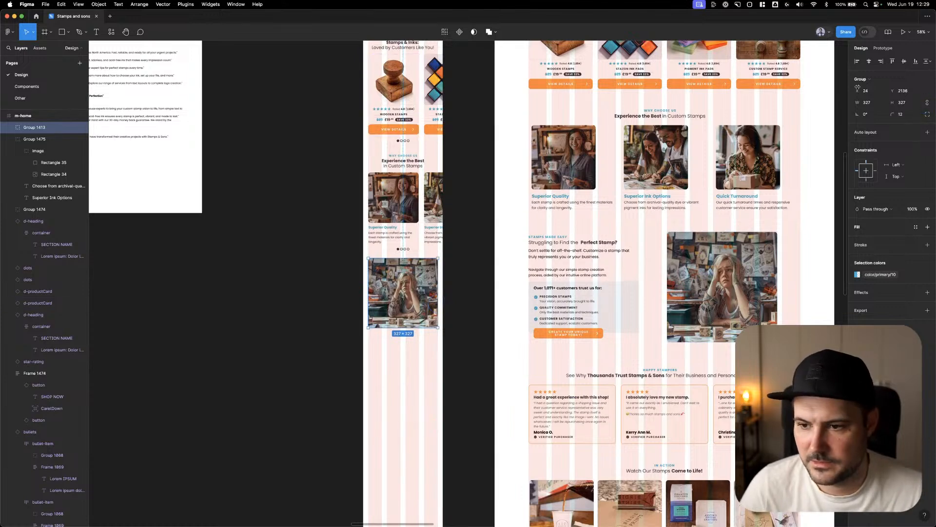
pyautogui.click(902, 102)
pyautogui.write('2')
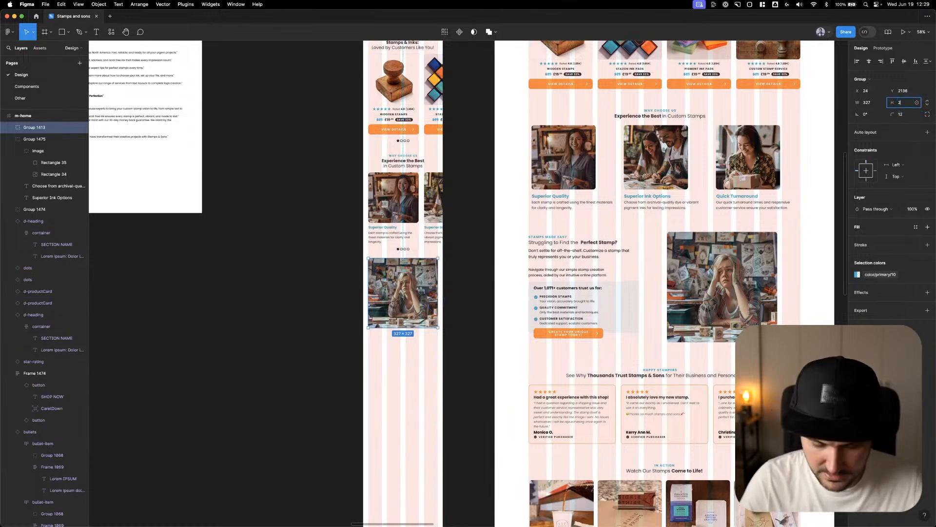
pyautogui.write('81')
pyautogui.press('Return')
pyautogui.press('Return')
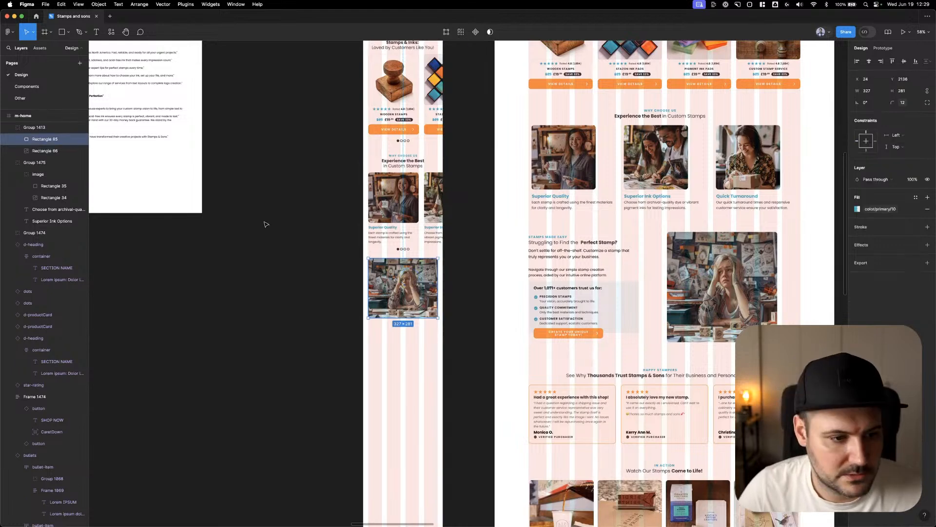
# Adjust the crop of the mobile photo's image fill, enlarging and repositioning the picture so it covers the whole frame
pyautogui.click(59, 151)
pyautogui.click(857, 209)
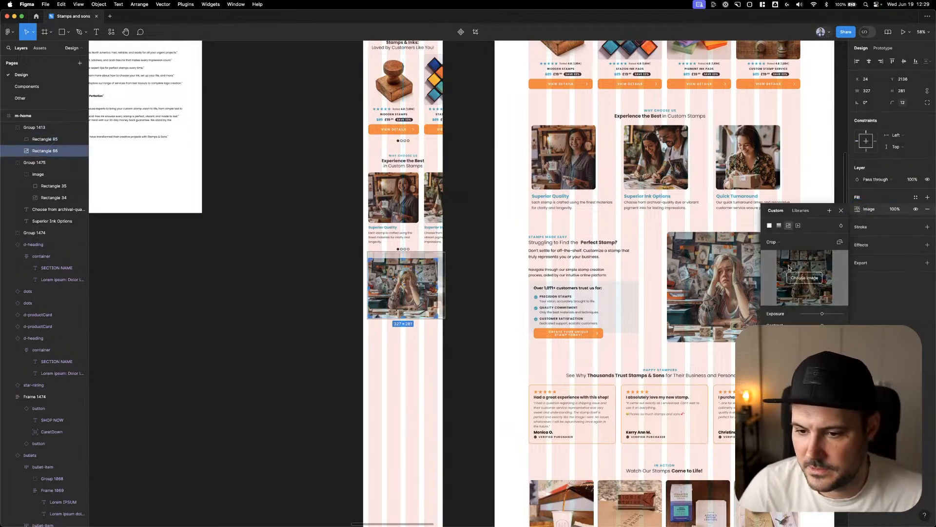
pyautogui.click(780, 243)
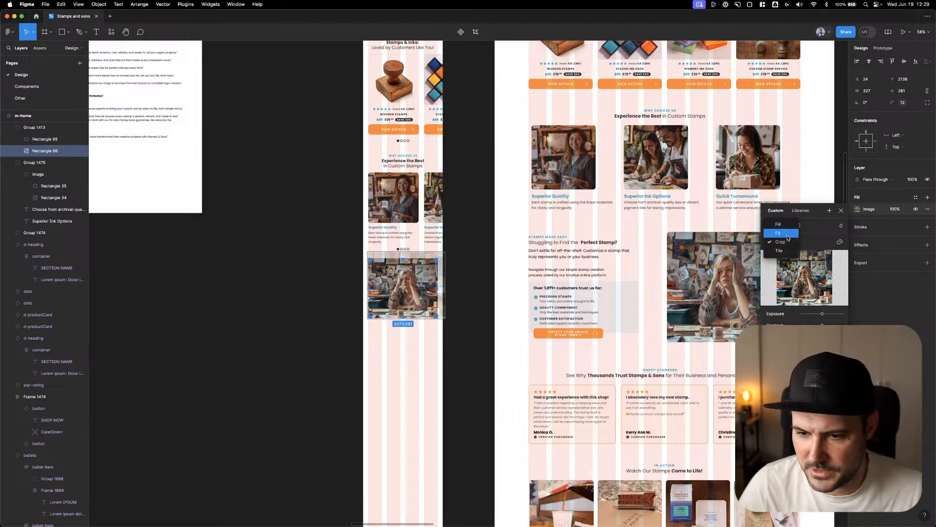
pyautogui.click(788, 235)
pyautogui.click(786, 244)
pyautogui.click(780, 250)
pyautogui.scroll(5, 405, 288)
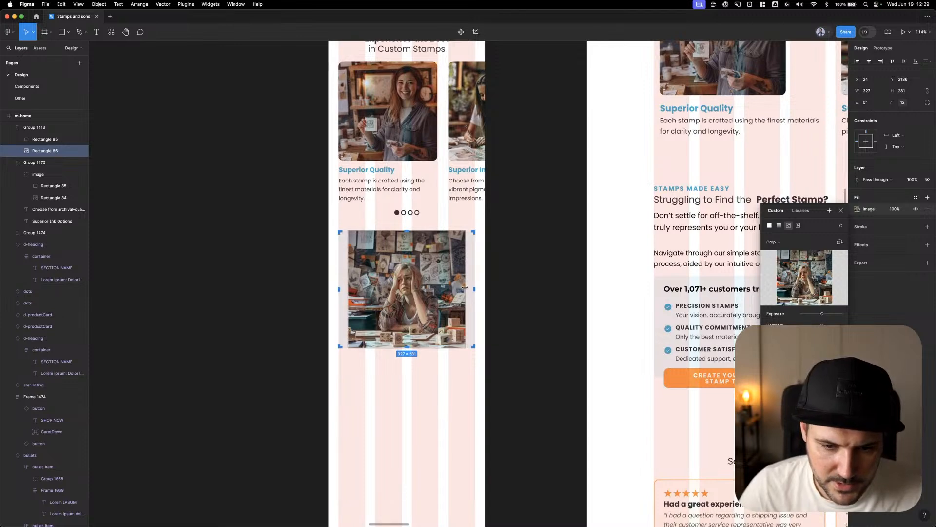
pyautogui.moveTo(466, 288); pyautogui.dragTo(471, 285)
pyautogui.hscroll(2, 444, 231)
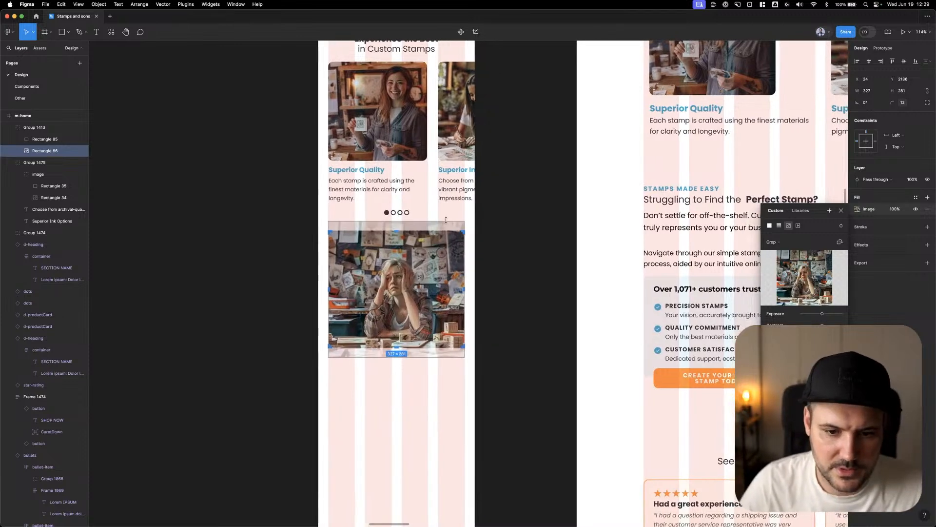
pyautogui.moveTo(444, 222); pyautogui.dragTo(450, 202)
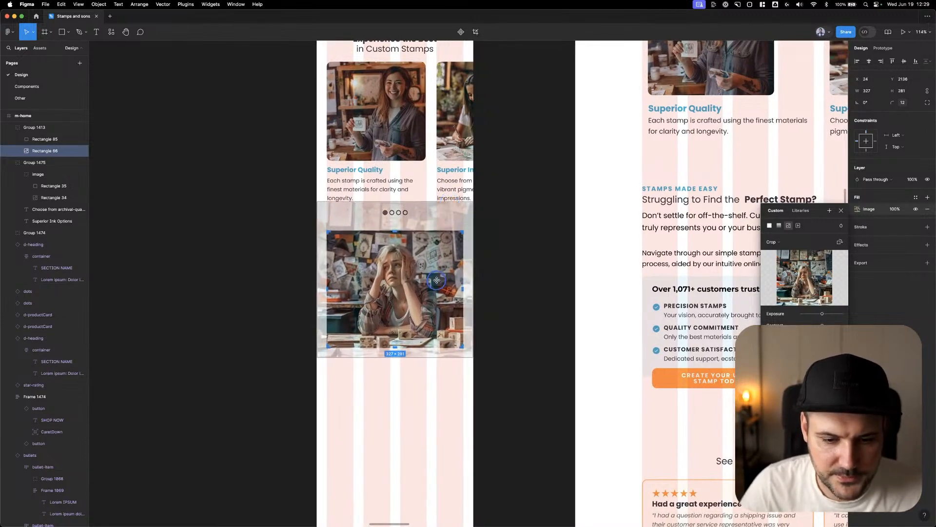
pyautogui.moveTo(400, 282); pyautogui.dragTo(406, 276)
pyautogui.click(533, 276)
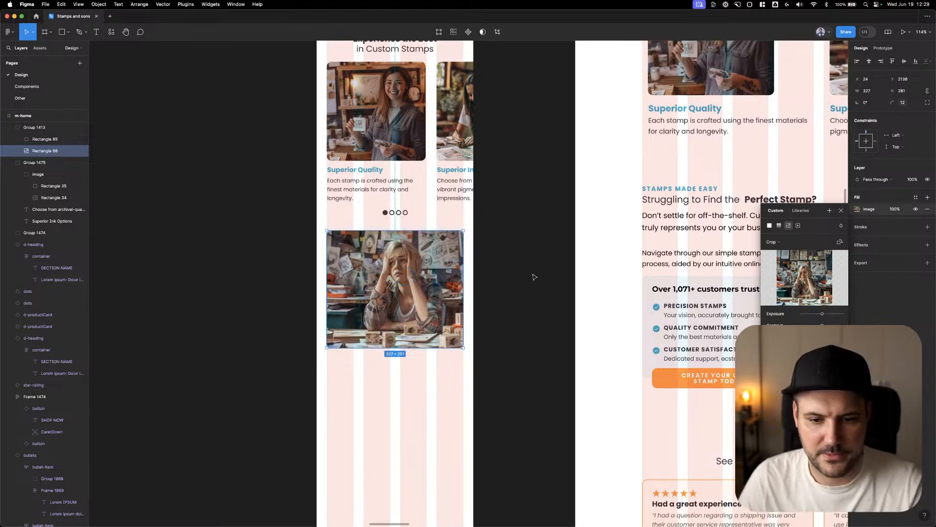
pyautogui.click(531, 277)
# Move the photo group down to Y 2149 to widen its gap below the carousel dots
pyautogui.scroll(-5, 522, 286)
pyautogui.click(458, 283)
pyautogui.press('alt')
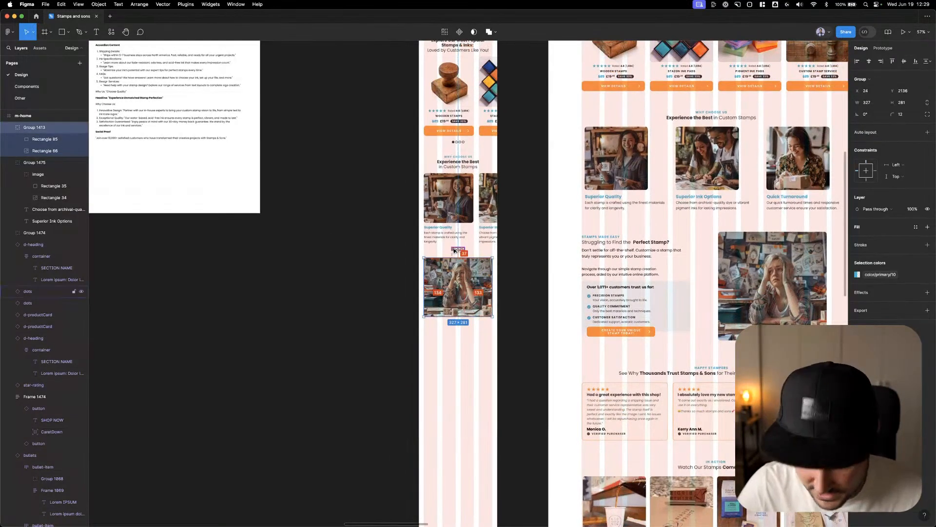
pyautogui.press('alt')
pyautogui.hotkey('shift', 'Down')
pyautogui.press('Down')
pyautogui.press('Down')
pyautogui.press('Down')
pyautogui.press('alt')
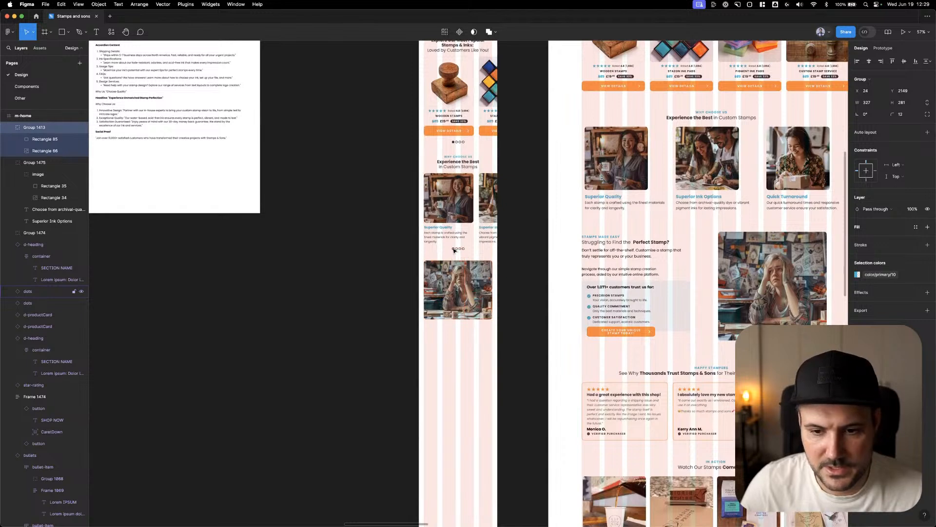
# Copy the desktop Stamps Made Easy text group below the photo on the mobile page and ungroup it
pyautogui.click(656, 272)
pyautogui.moveTo(655, 272); pyautogui.dragTo(433, 338)
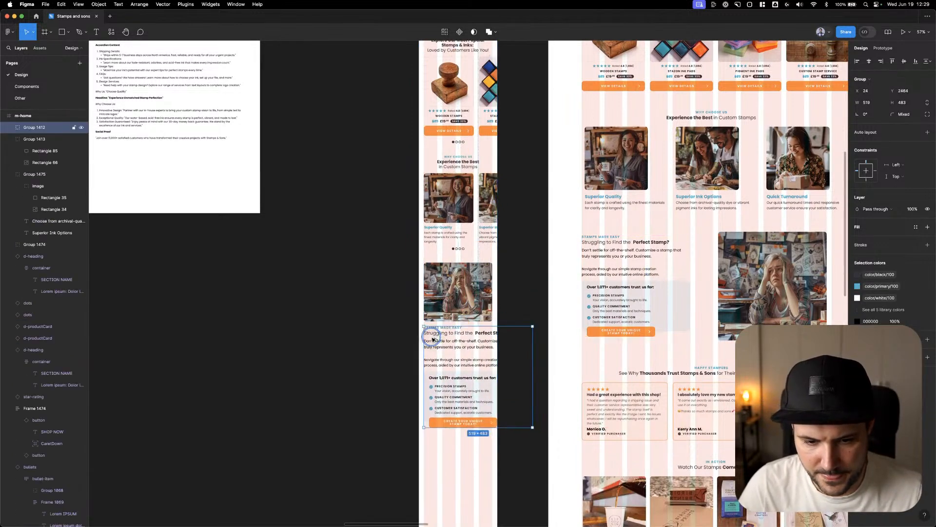
pyautogui.press('super+shift+g')
# Use the Mobile variant for the copied Stamps Made Easy heading component and set its X position to 0
pyautogui.scroll(5, 463, 334)
pyautogui.click(464, 331)
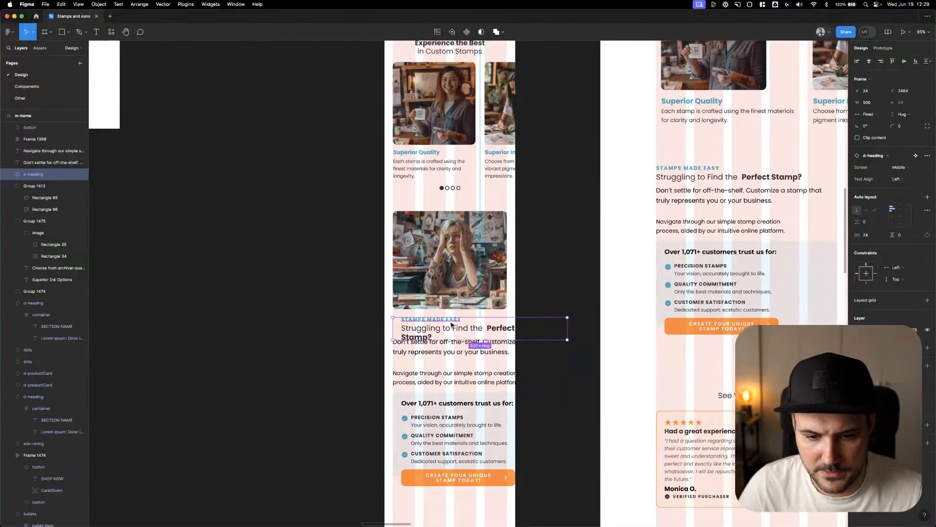
pyautogui.click(866, 91)
pyautogui.write('0')
pyautogui.press('Tab')
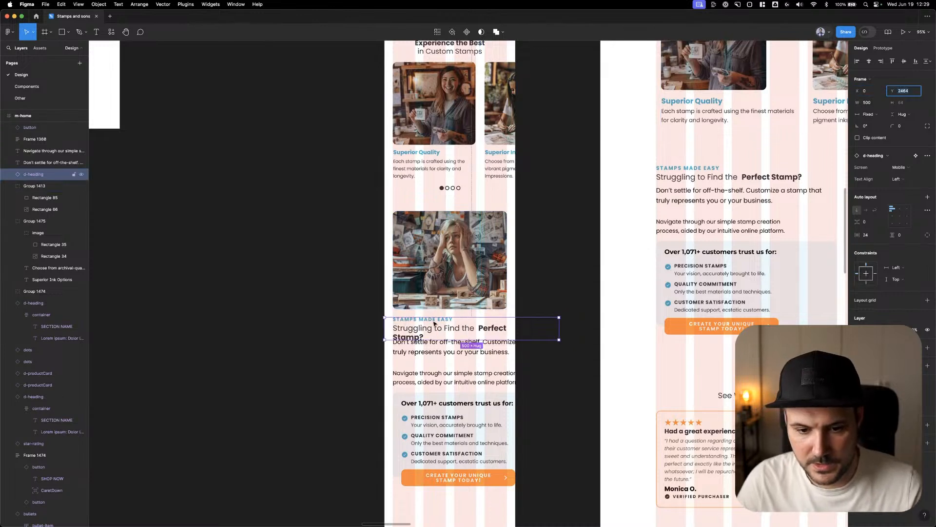
# Try the Mobile H2 text style on the "STAMPS MADE EASY" label, and undo the change
pyautogui.keyDown('super'); pyautogui.doubleClick(433, 321); pyautogui.keyUp('super')
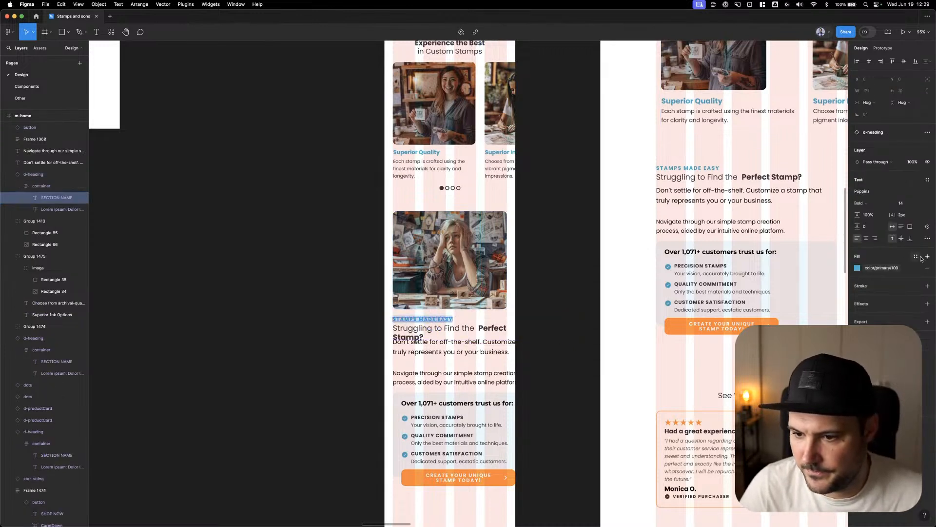
pyautogui.click(928, 179)
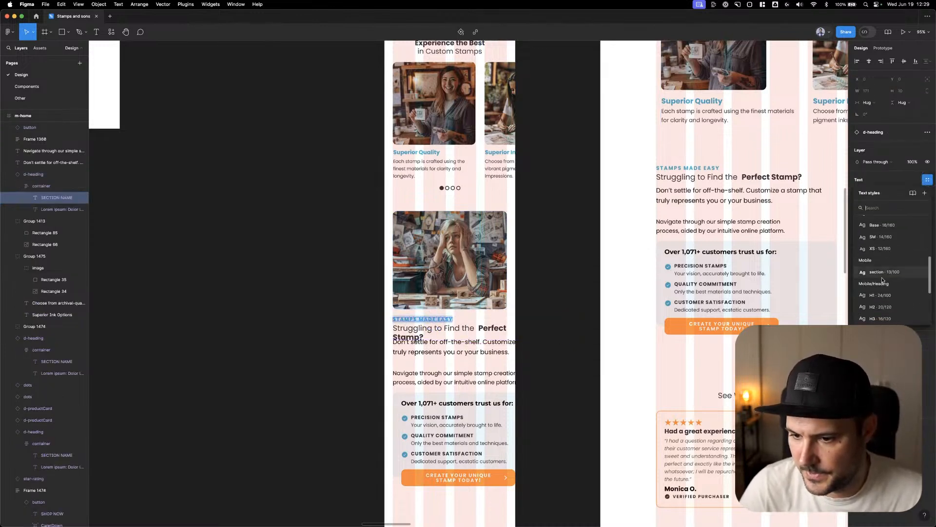
pyautogui.click(882, 309)
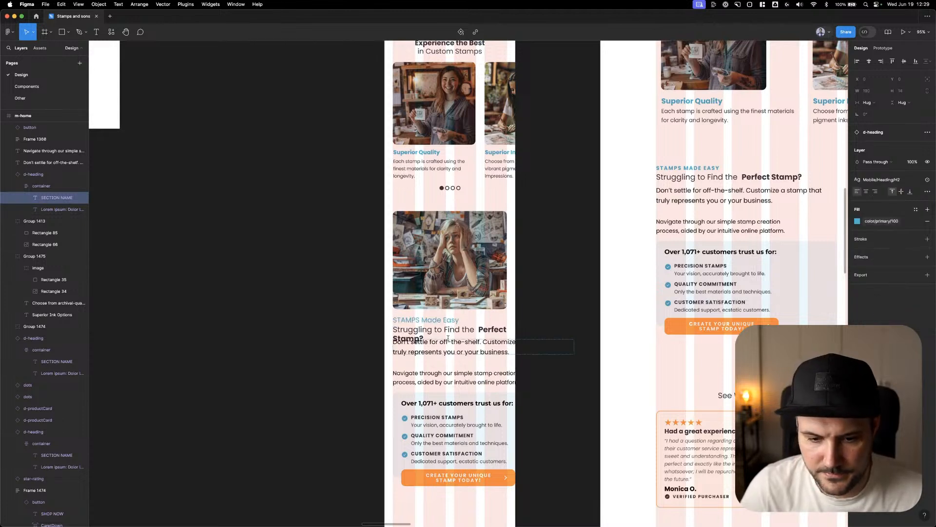
pyautogui.press('super+z')
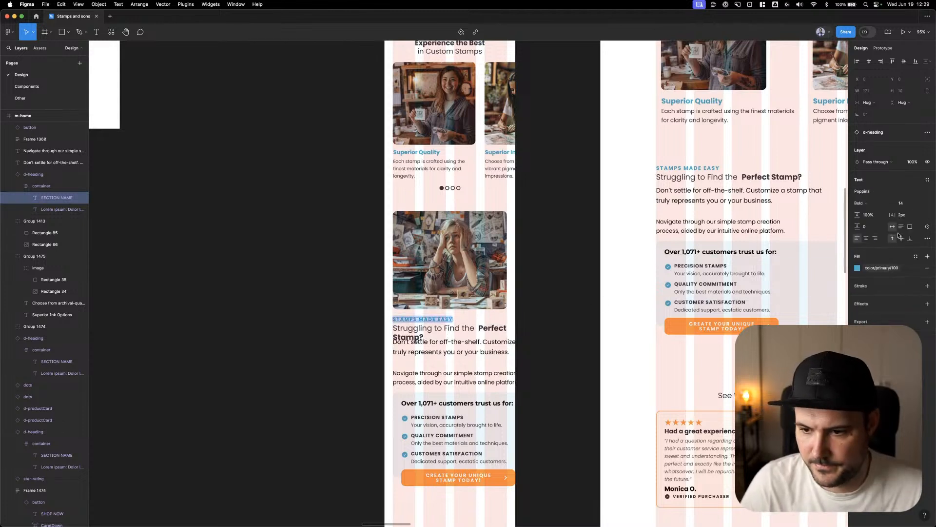
# Apply the Mobile section text style to the "STAMPS MADE EASY" label
pyautogui.click(927, 179)
pyautogui.scroll(-2, 881, 263)
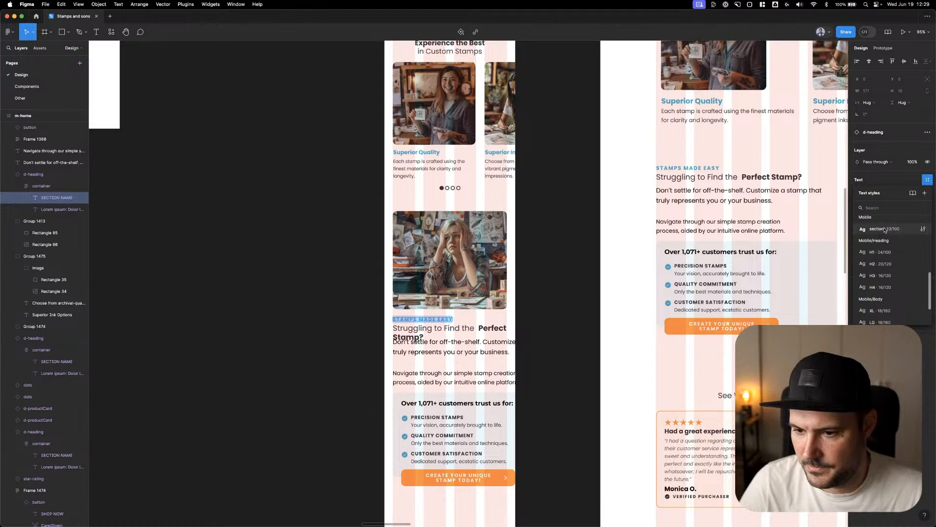
pyautogui.press('Escape')
pyautogui.press('Escape')
# Apply the Mobile H2 text style to the "Struggling to Find the Perfect Stamp?" heading
pyautogui.click(470, 329)
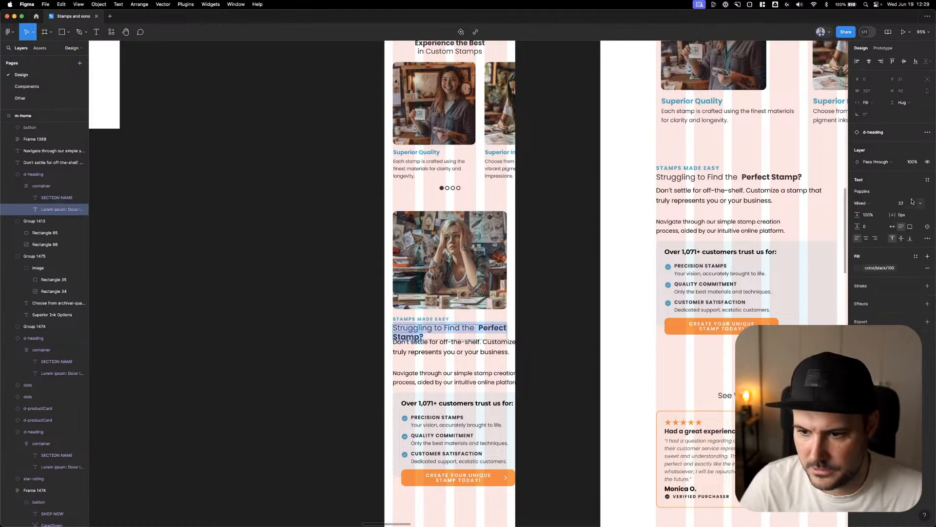
pyautogui.click(928, 179)
pyautogui.scroll(-2, 881, 271)
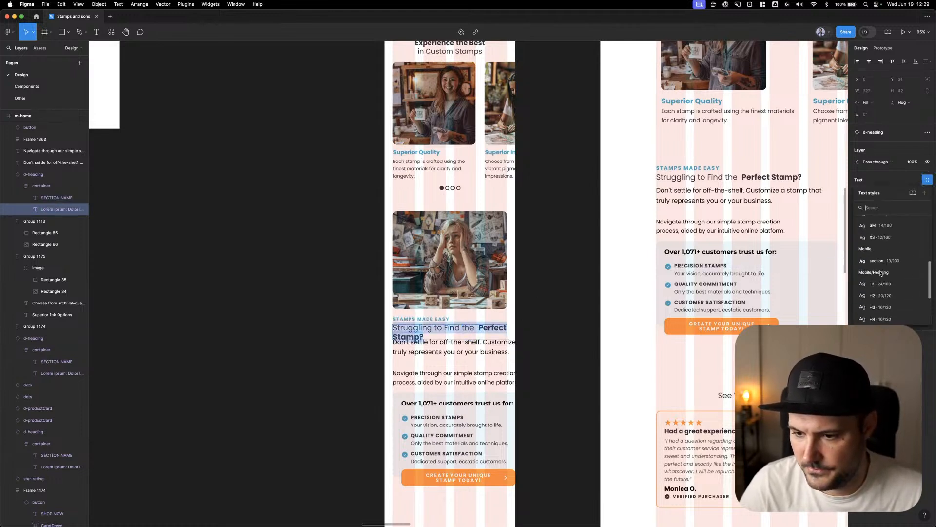
pyautogui.click(881, 294)
# Make "Perfect Stamp?" bold in the mobile heading and break it onto its own line without the extra spaces
pyautogui.moveTo(471, 330); pyautogui.dragTo(501, 340)
pyautogui.press('super+b')
pyautogui.click(470, 329)
pyautogui.press('BackSpace')
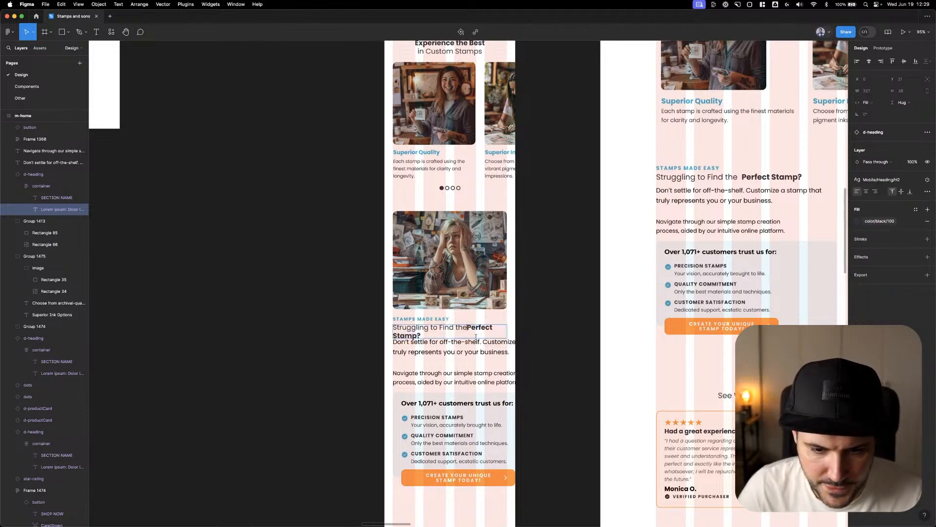
pyautogui.press('Return')
pyautogui.press('Escape')
# Place the "Don't settle for off-the-shelf" paragraph below the heading at Y 2539, 327 wide, in the Mobile LG body style
pyautogui.moveTo(481, 350); pyautogui.dragTo(480, 353)
pyautogui.press('Down')
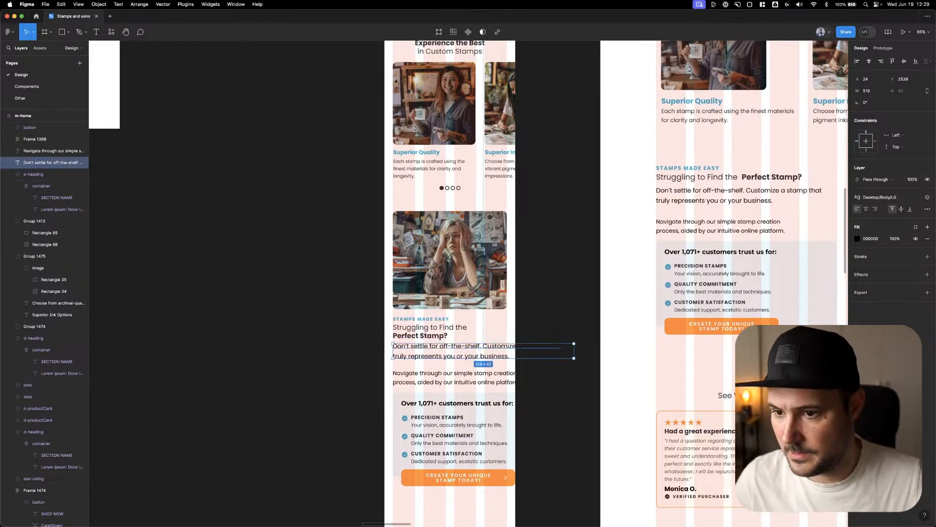
pyautogui.write('327')
pyautogui.press('Return')
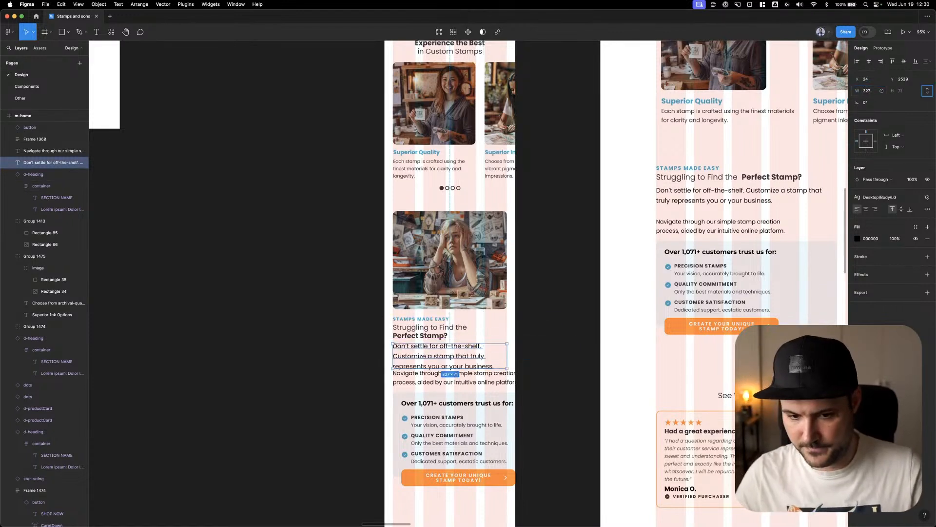
pyautogui.click(893, 197)
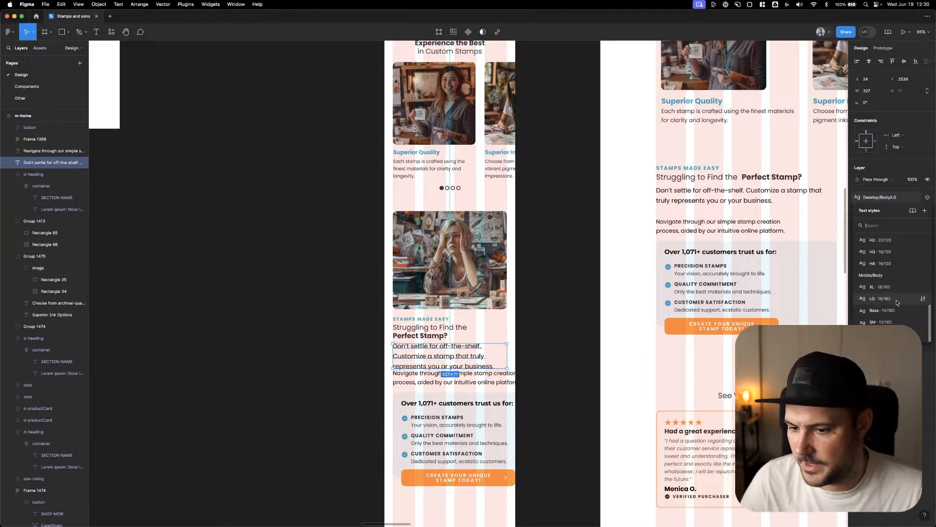
pyautogui.click(898, 300)
# Apply the Mobile Base body style to the "Navigate through our simple stamp creation process" paragraph and set its width to 327
pyautogui.click(508, 378)
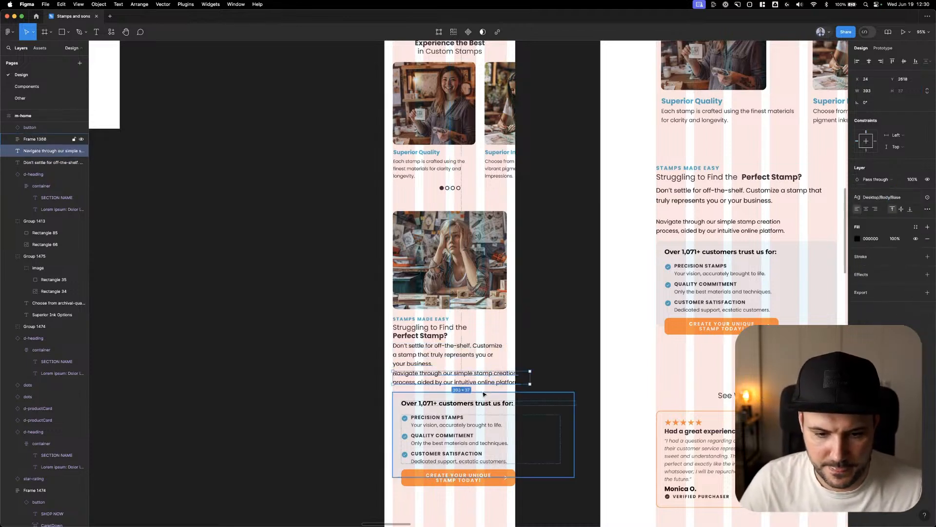
pyautogui.click(905, 199)
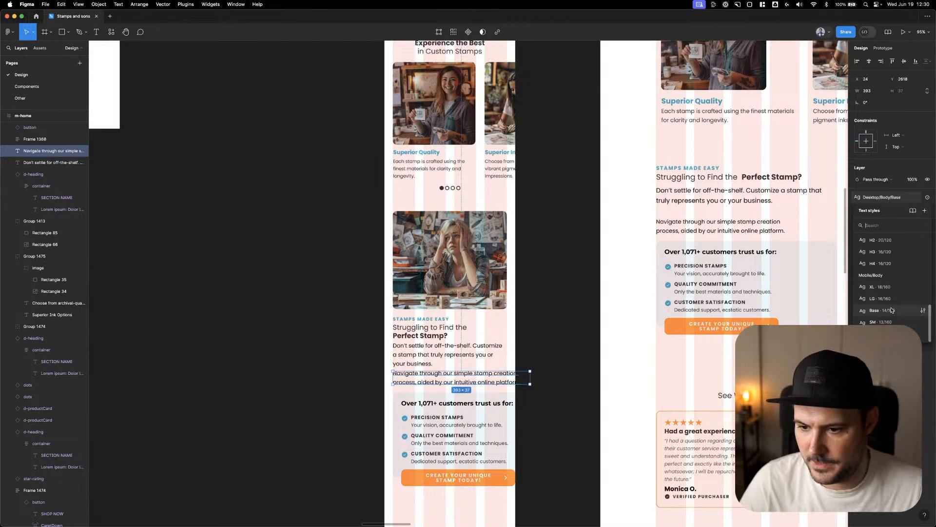
pyautogui.click(890, 311)
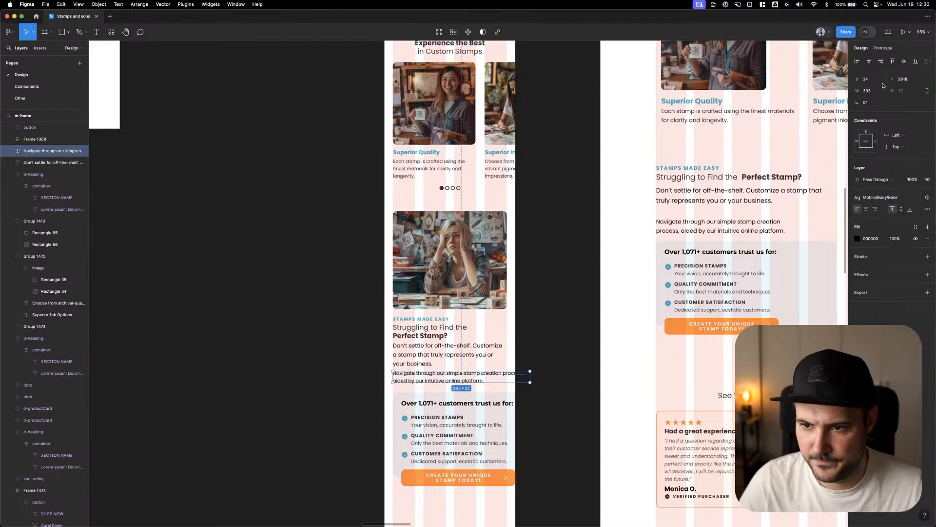
# Narrow the blue customer-trust frame to about 328 wide so it fits the mobile column grid
pyautogui.click(546, 412)
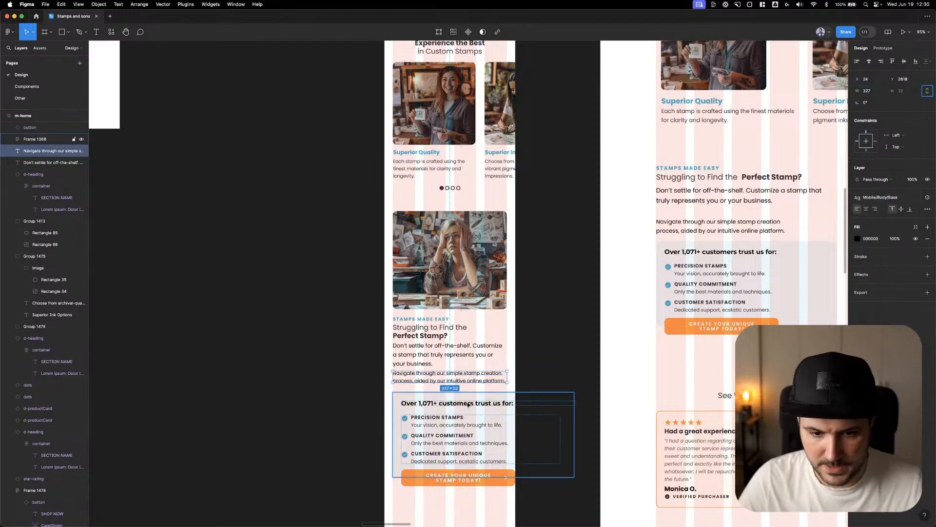
pyautogui.moveTo(576, 407); pyautogui.dragTo(507, 410)
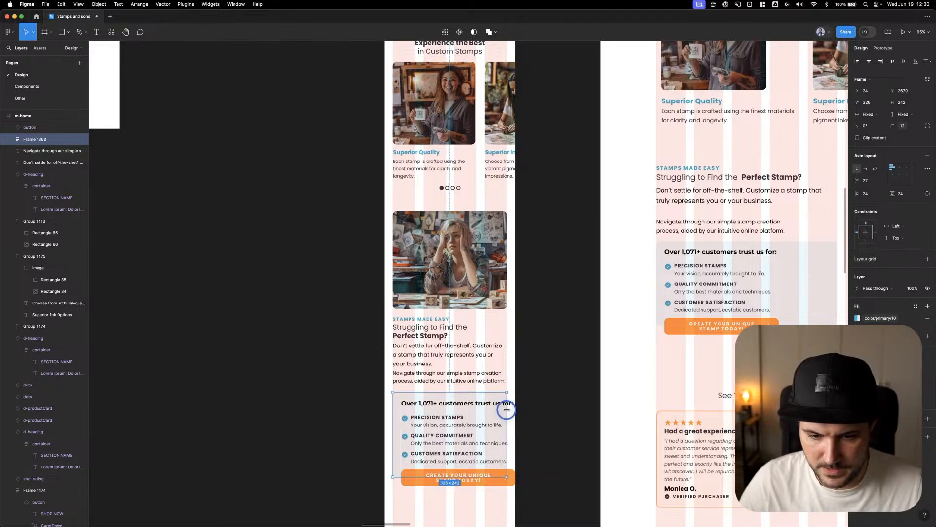
# Set the font size of the mobile "Over 1,071+ customers trust us for:" title to 16
pyautogui.click(483, 408)
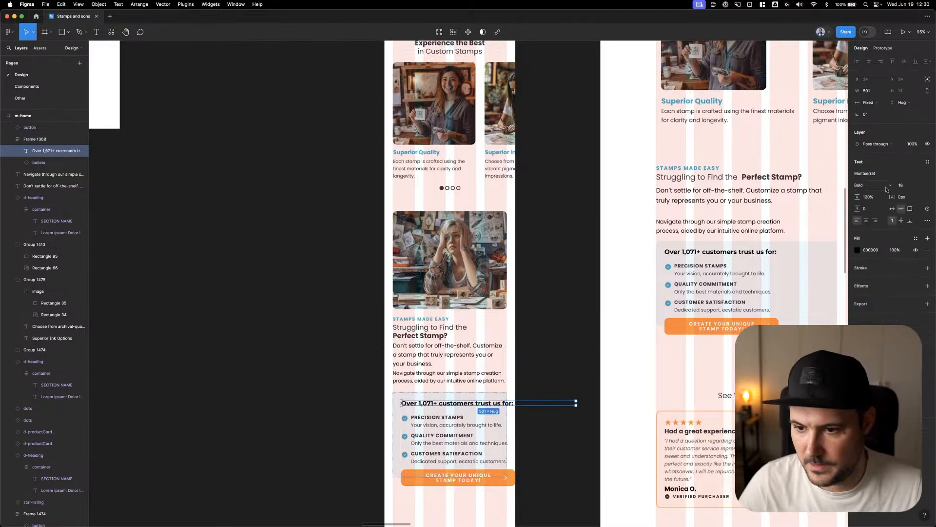
pyautogui.click(905, 186)
pyautogui.write('16')
pyautogui.press('Return')
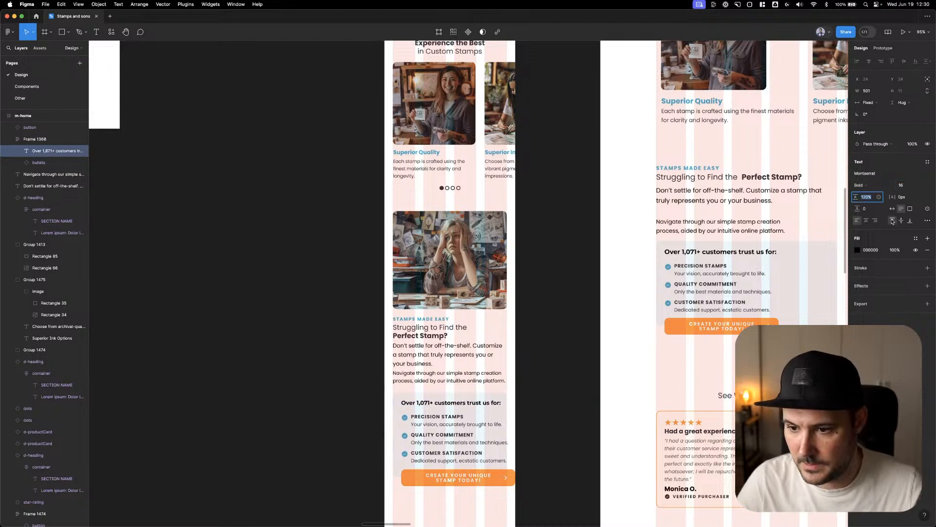
# Narrow the mobile bullets list to 278 wide so it fits inside the customer-trust box
pyautogui.click(456, 439)
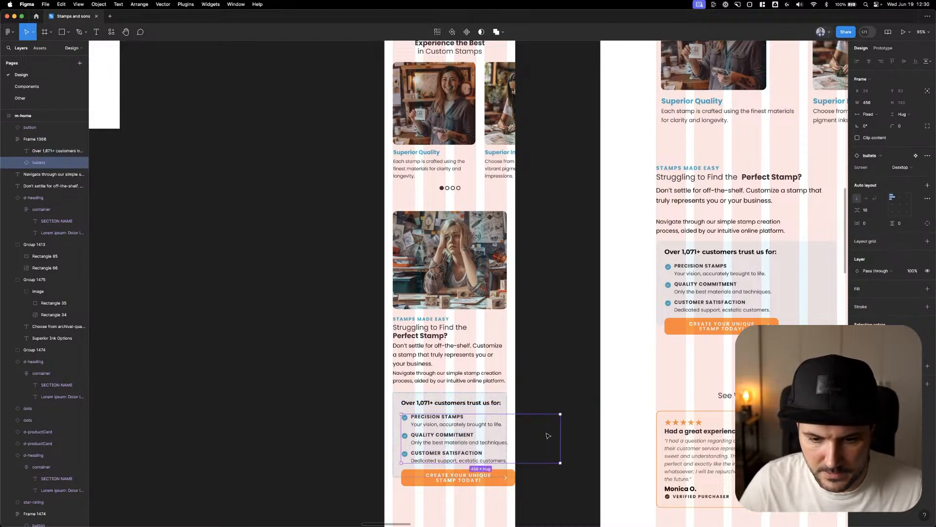
pyautogui.moveTo(560, 429); pyautogui.dragTo(506, 428)
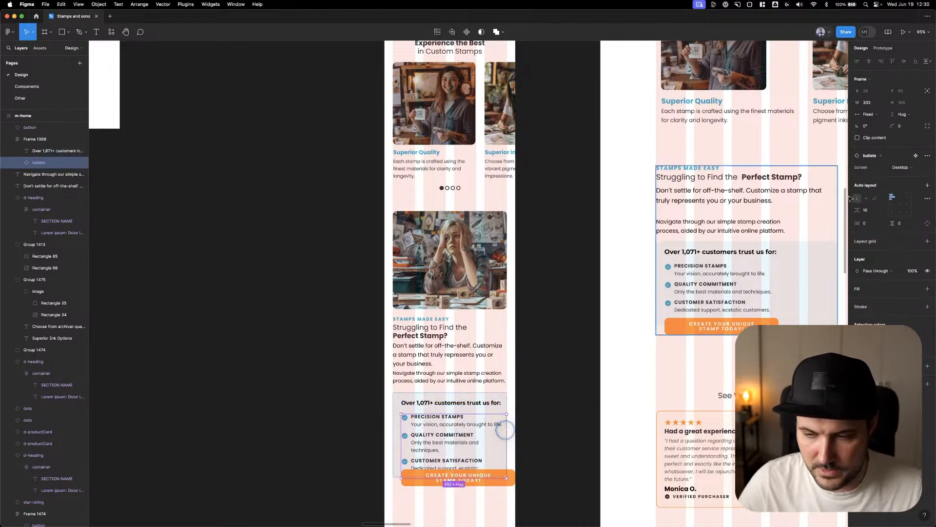
pyautogui.click(873, 106)
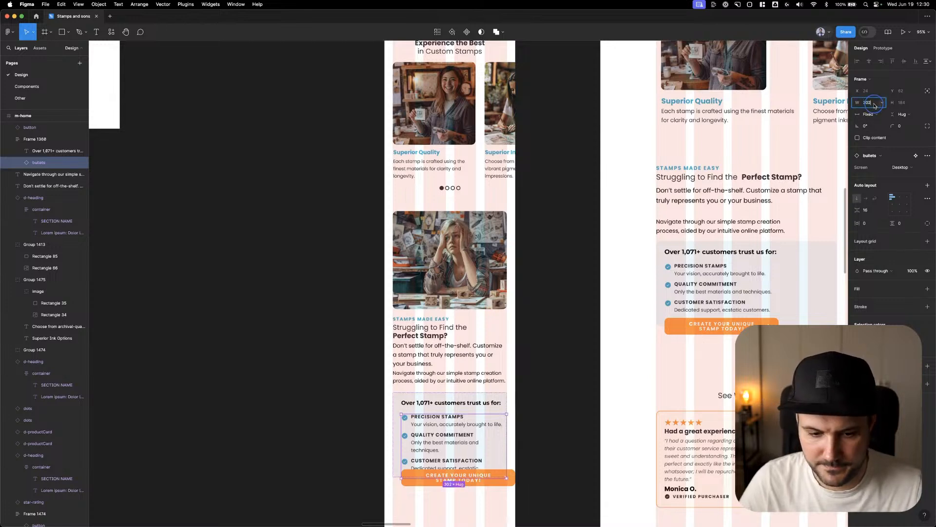
pyautogui.write('-24')
pyautogui.press('Return')
# Make the customer-trust frame's height hug its contents and place the orange button over the frame's lower edge
pyautogui.scroll(-4, 512, 322)
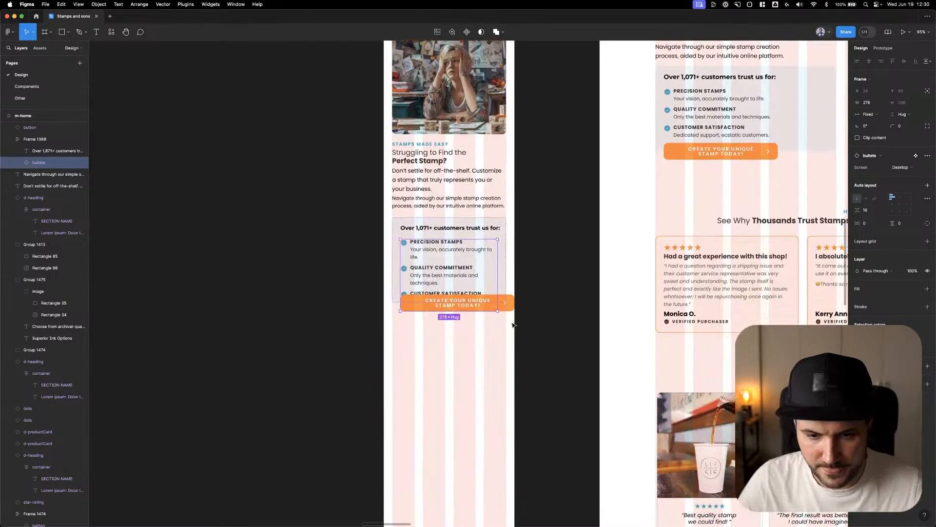
pyautogui.click(507, 311)
pyautogui.moveTo(507, 312); pyautogui.dragTo(506, 336)
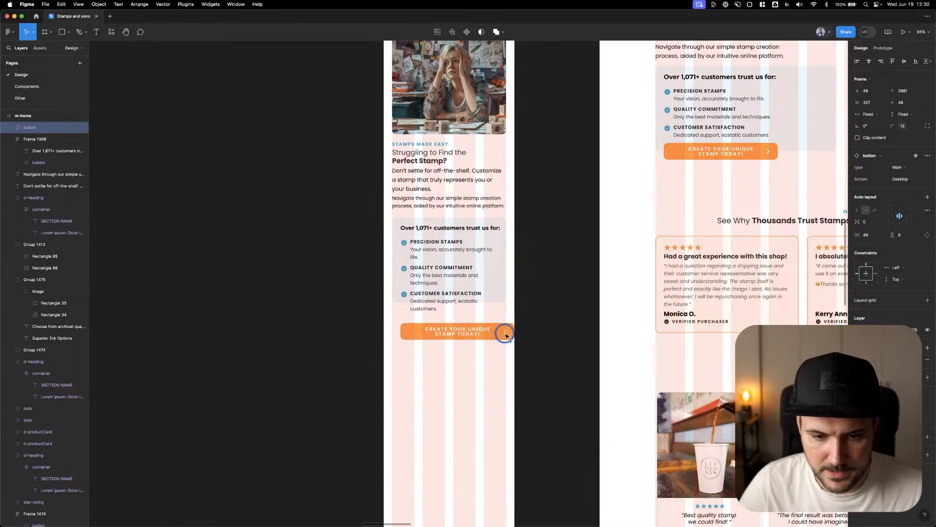
pyautogui.click(477, 271)
pyautogui.doubleClick(477, 303)
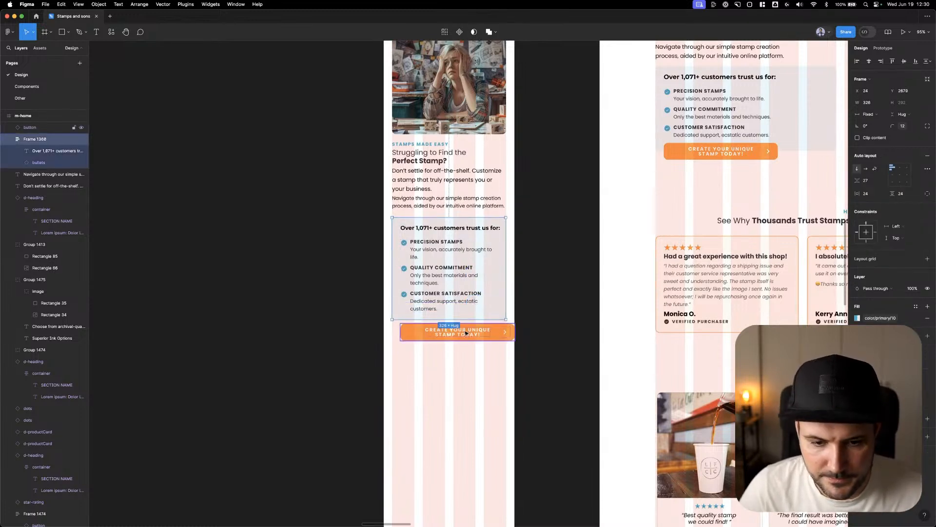
pyautogui.moveTo(465, 333); pyautogui.dragTo(467, 320)
# Give the customer-trust frame individual paddings and set its bottom padding to 36
pyautogui.click(477, 287)
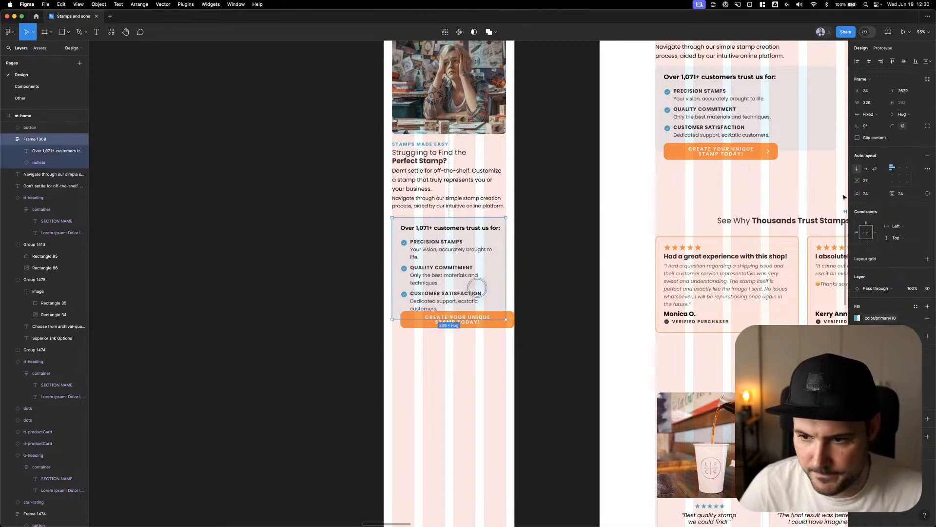
pyautogui.click(918, 195)
pyautogui.click(900, 209)
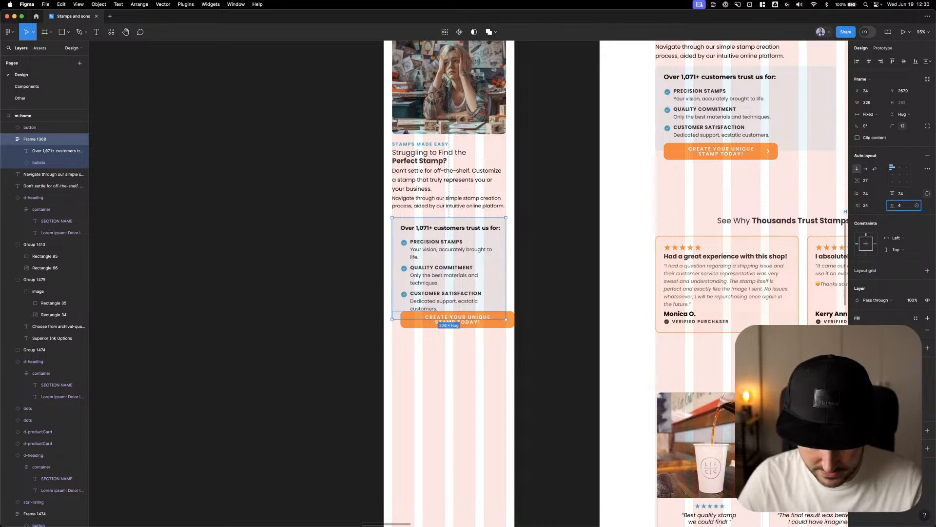
pyautogui.write('36')
pyautogui.press('Return')
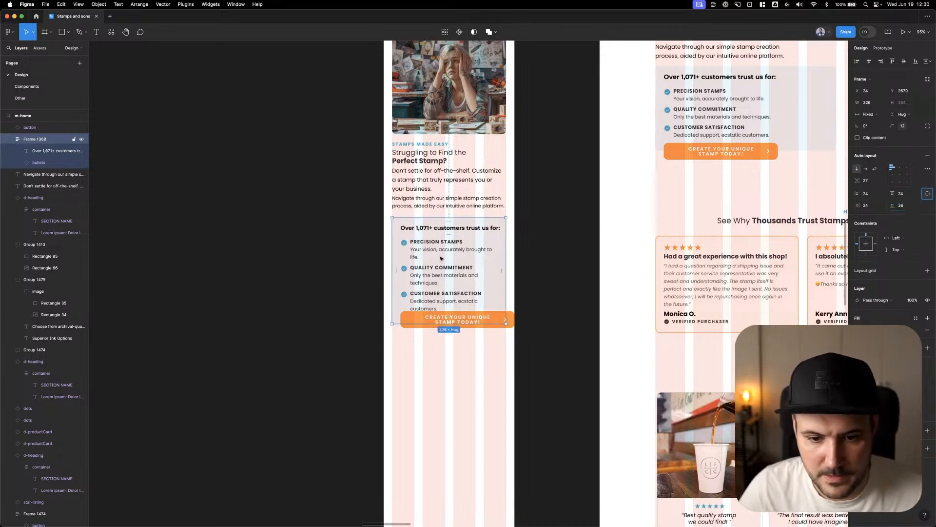
# Add line breaks in the bullet descriptions before "brought to life", "ecstatic customers" and "and techniques" to avoid single-word last lines
pyautogui.keyDown('super'); pyautogui.click(454, 250); pyautogui.keyUp('super')
pyautogui.click(467, 249)
pyautogui.press('Return')
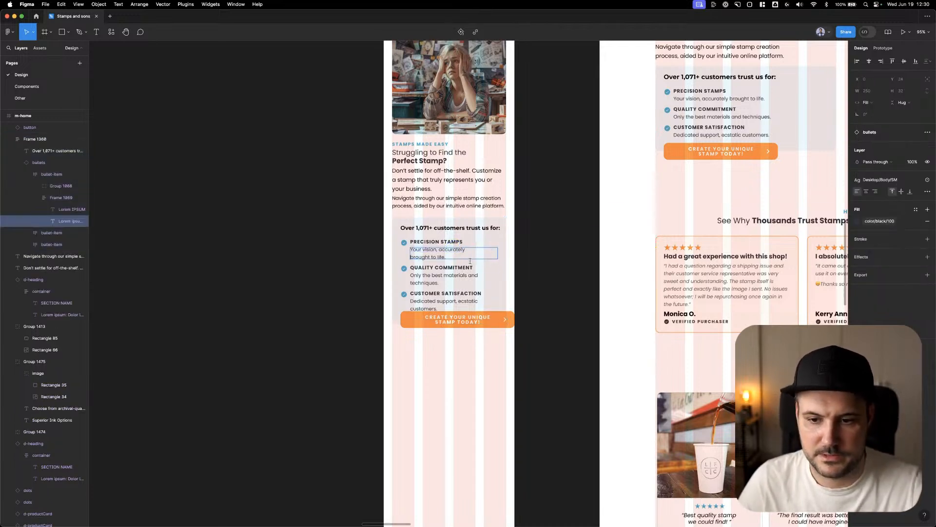
pyautogui.keyDown('super'); pyautogui.click(457, 301); pyautogui.keyUp('super')
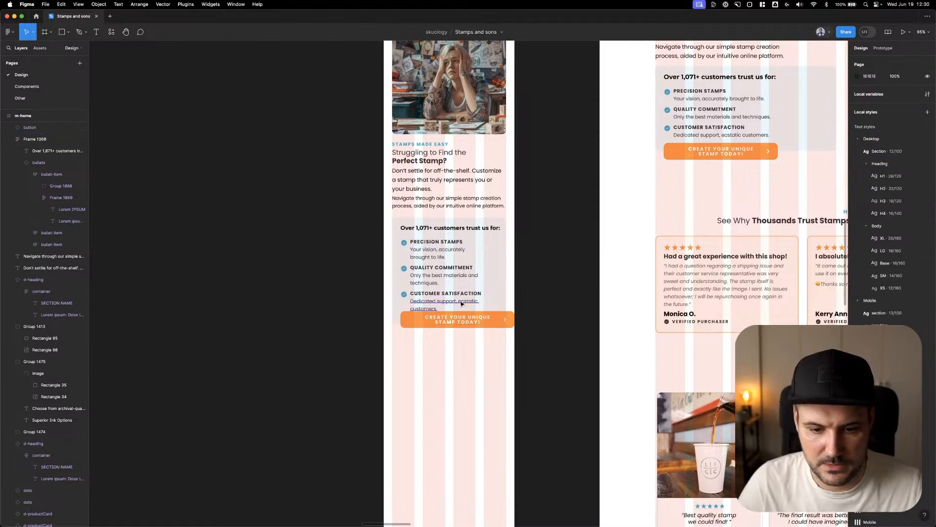
pyautogui.click(465, 301)
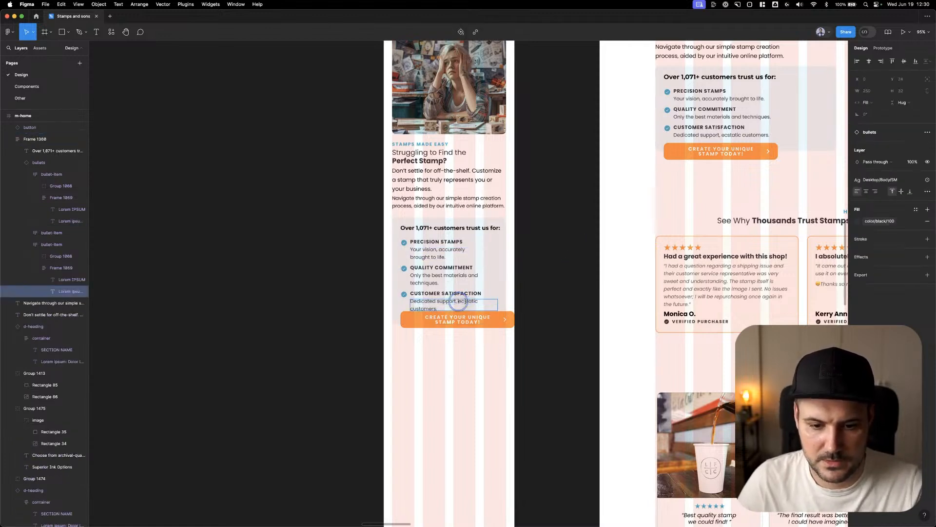
pyautogui.click(468, 275)
pyautogui.press('Return')
pyautogui.click(558, 279)
pyautogui.click(571, 274)
# Lower the mobile "Create your unique stamp today!" button to Y 2959 and set its width to 278
pyautogui.moveTo(476, 316); pyautogui.dragTo(507, 324)
pyautogui.click(868, 103)
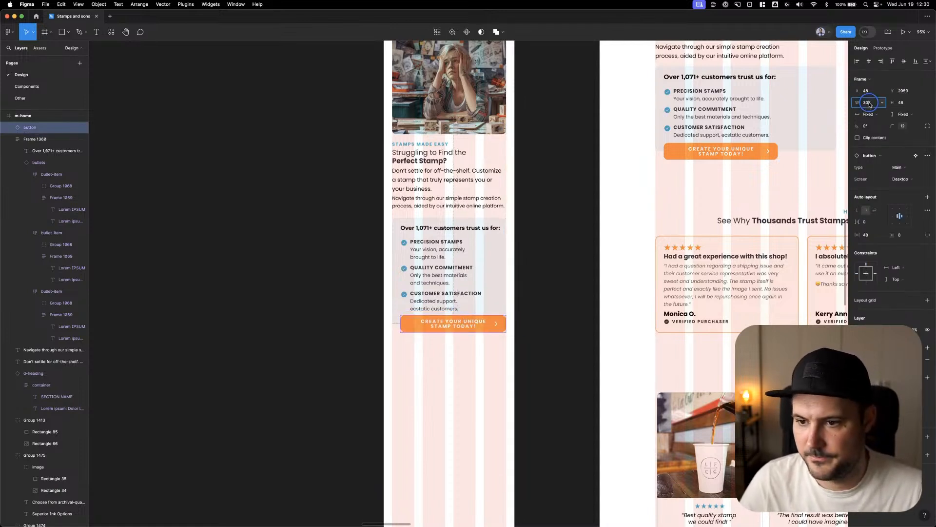
pyautogui.write('-24')
pyautogui.press('Return')
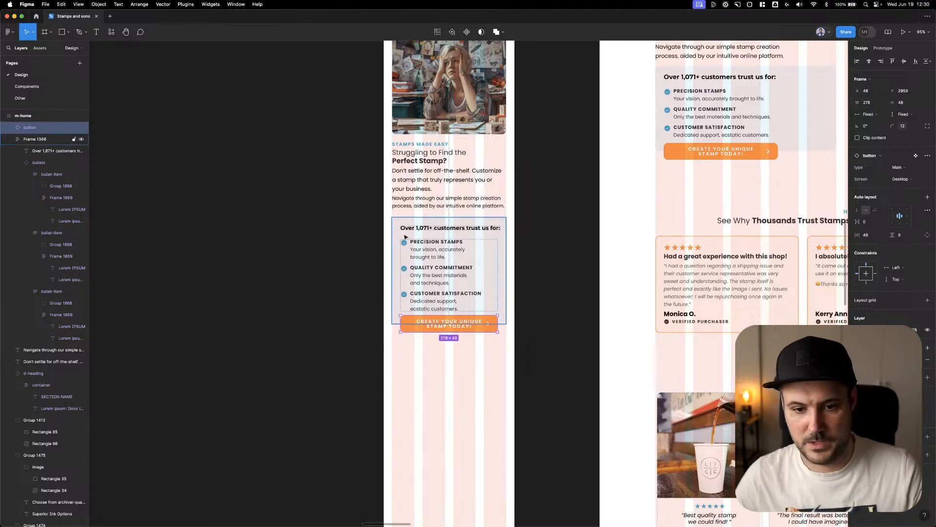
# Nudge the customer-trust box and its button together slightly closer to the paragraph above
pyautogui.click(527, 243)
pyautogui.click(413, 237)
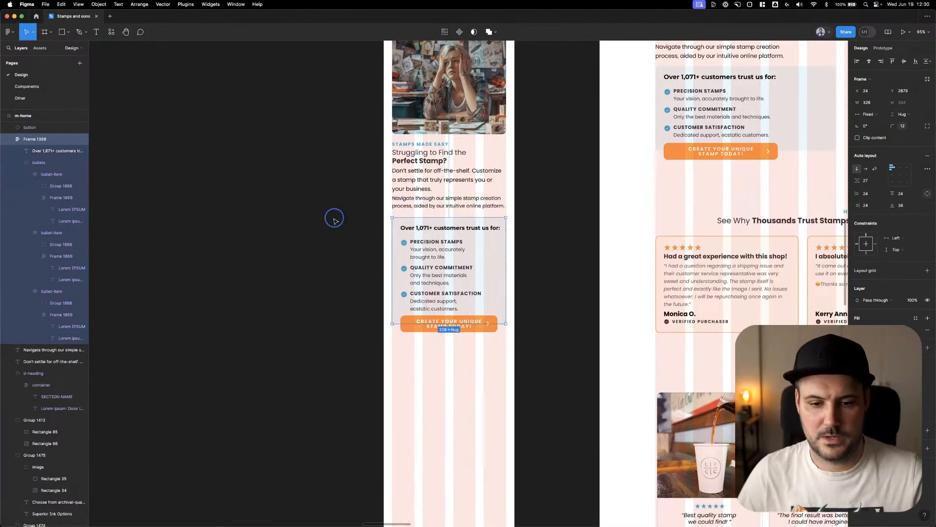
pyautogui.moveTo(334, 217); pyautogui.dragTo(518, 368)
pyautogui.press('Up')
pyautogui.press('Up')
pyautogui.press('Up')
pyautogui.press('Up')
pyautogui.press('Up')
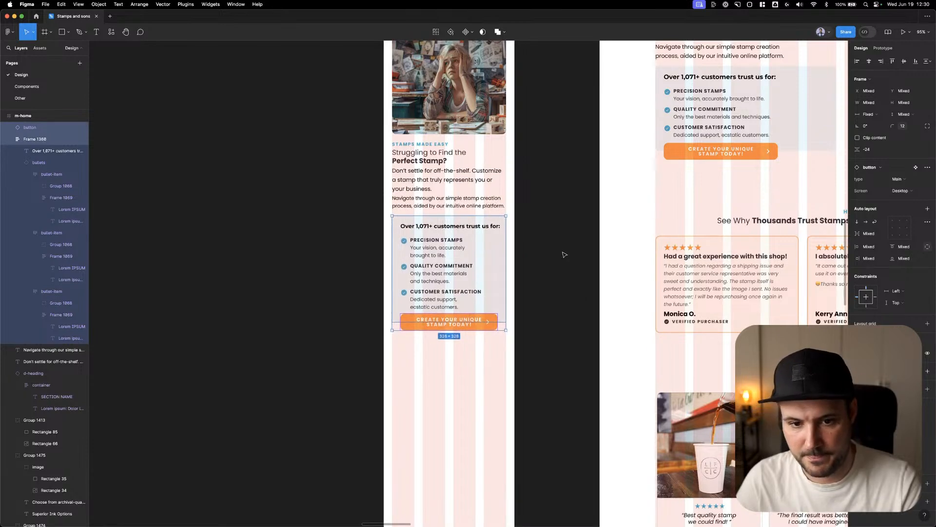
pyautogui.click(564, 252)
# Group the whole mobile Stamps Made Easy section, from the photo down to the orange button
pyautogui.scroll(2, 564, 244)
pyautogui.moveTo(559, 163); pyautogui.dragTo(439, 404)
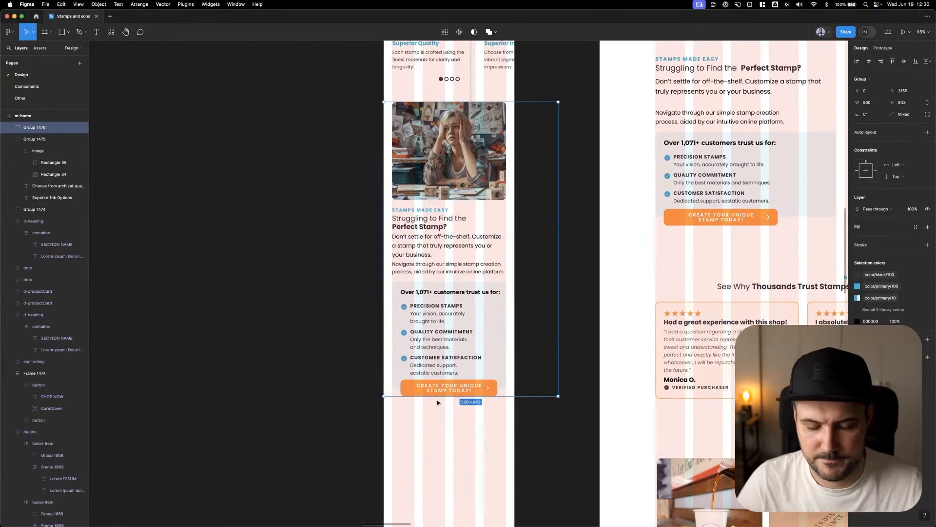
pyautogui.scroll(-5, 439, 399)
pyautogui.click(505, 218)
pyautogui.moveTo(521, 359); pyautogui.dragTo(448, 211)
pyautogui.scroll(2, 429, 256)
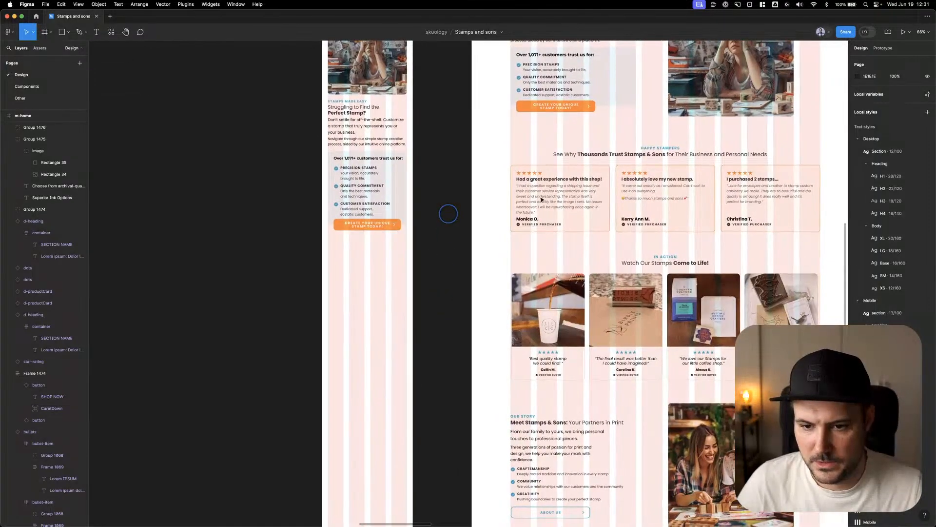
# Duplicate the mobile "Stamps Made Easy" heading below the section at X 0, Y 3131, and set the copy's width to 375
pyautogui.click(672, 154)
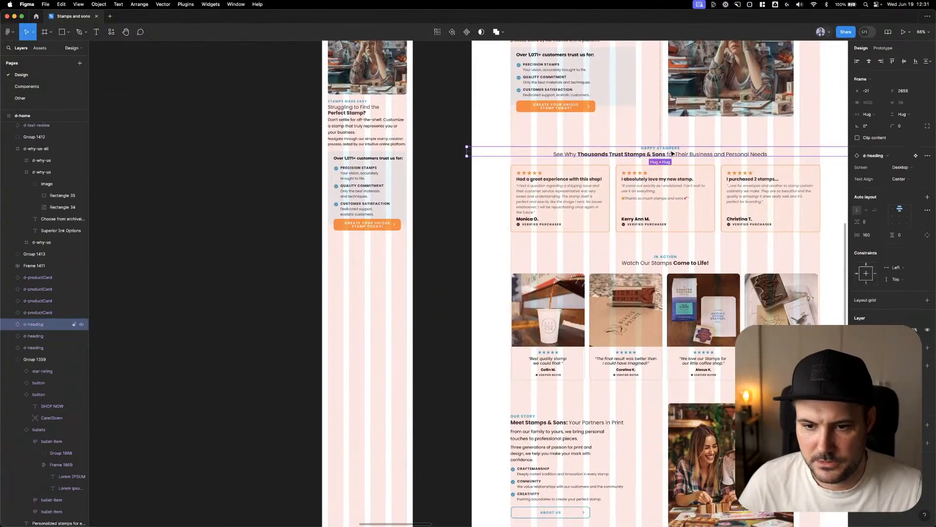
pyautogui.doubleClick(359, 104)
pyautogui.moveTo(355, 108); pyautogui.dragTo(361, 268)
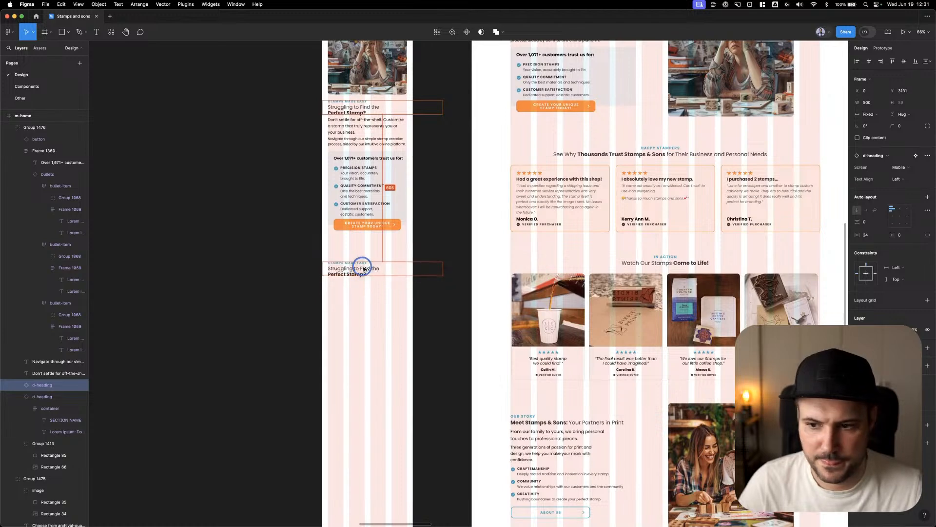
pyautogui.click(870, 103)
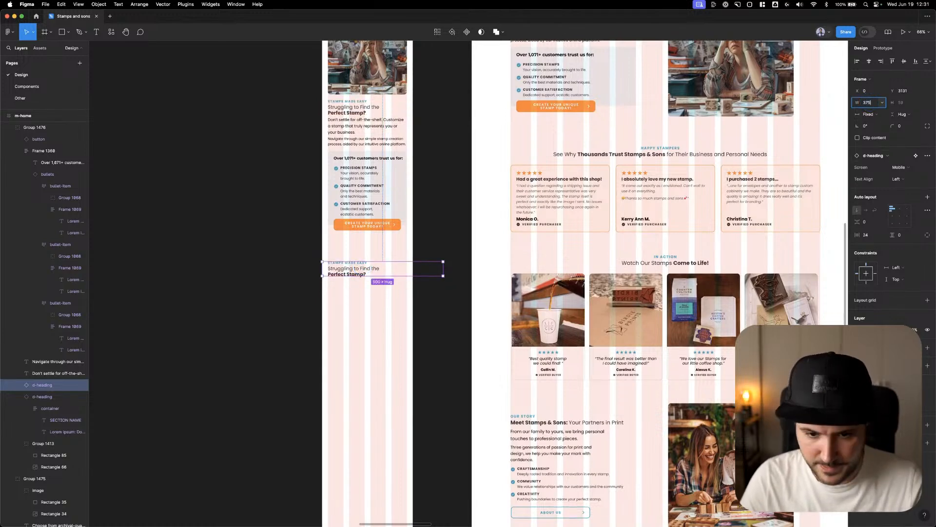
pyautogui.write('375')
pyautogui.press('Tab')
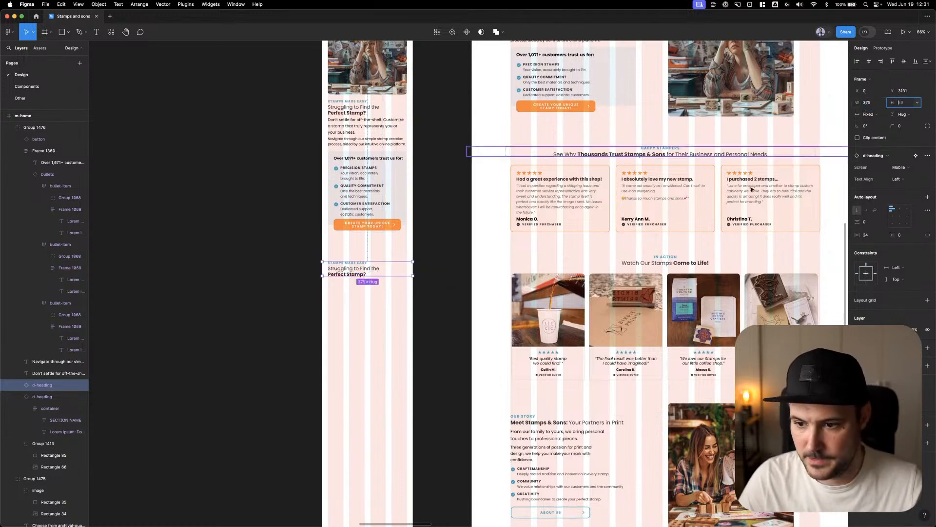
# Replace the copied heading's section name and title with the desktop "Happy Stampers" and "See Why Thousands Trust Stamps & Sons for Their Business and Personal Needs"
pyautogui.keyDown('super'); pyautogui.click(659, 147); pyautogui.keyUp('super')
pyautogui.keyDown('super'); pyautogui.click(356, 262); pyautogui.keyUp('super')
pyautogui.write('HAPPY STAMPERS')
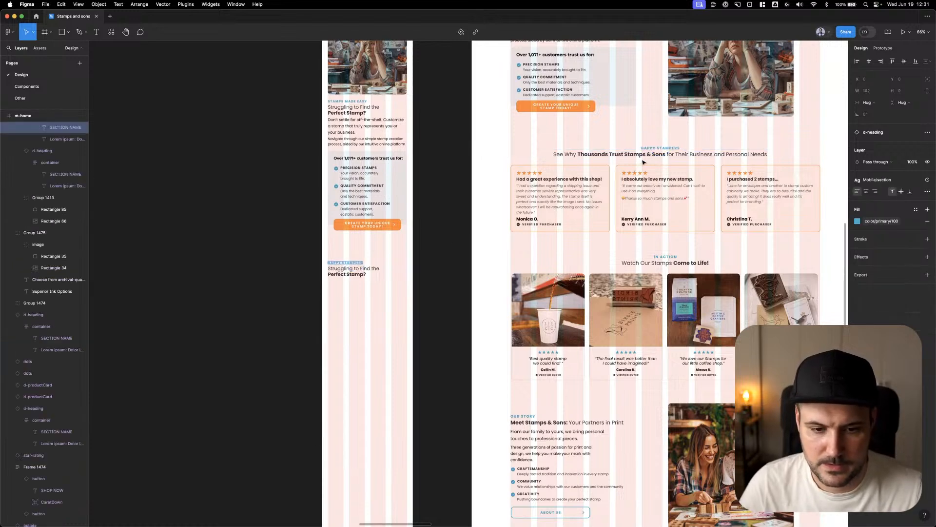
pyautogui.keyDown('super'); pyautogui.click(651, 156); pyautogui.keyUp('super')
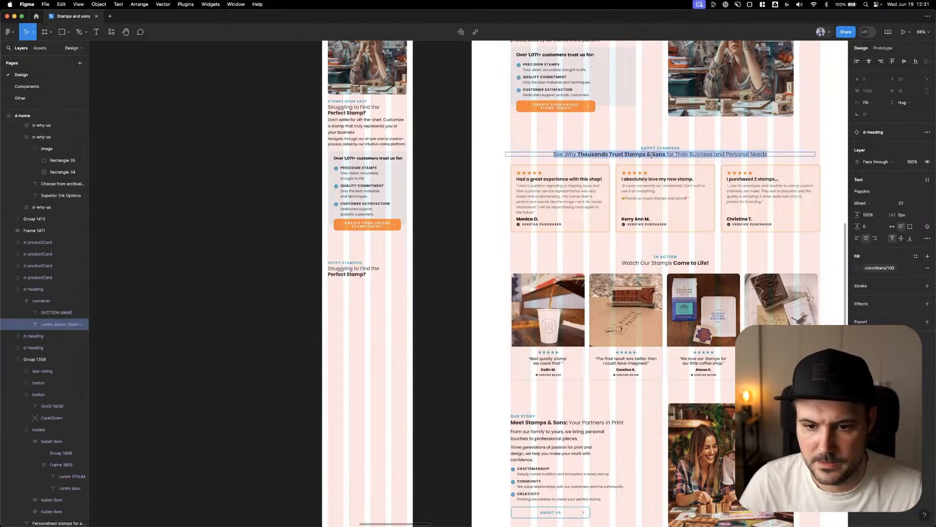
pyautogui.press('super+c')
pyautogui.keyDown('super'); pyautogui.click(358, 272); pyautogui.keyUp('super')
pyautogui.press('super+v')
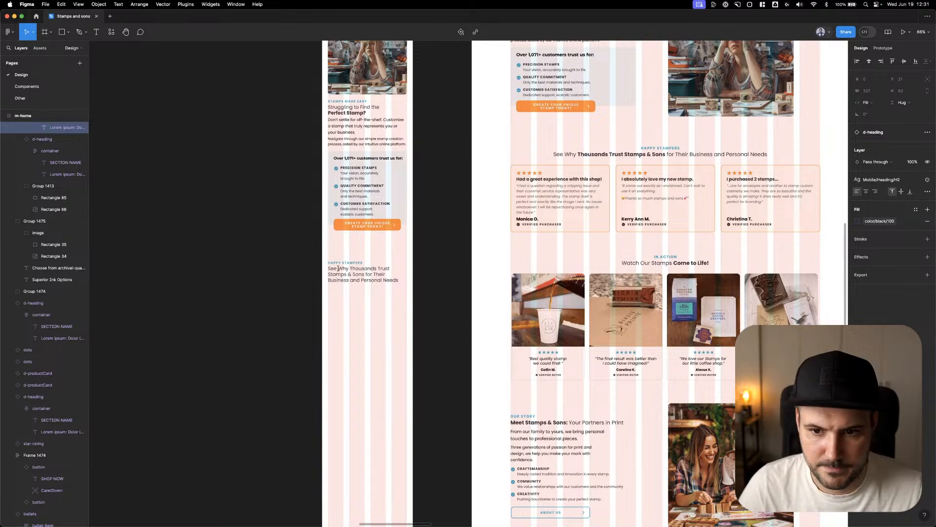
# Make "Why Thousands Trust Stamps & Sons" bold in the mobile Happy Stampers heading
pyautogui.moveTo(338, 268); pyautogui.dragTo(364, 273)
pyautogui.press('super+b')
pyautogui.click(457, 268)
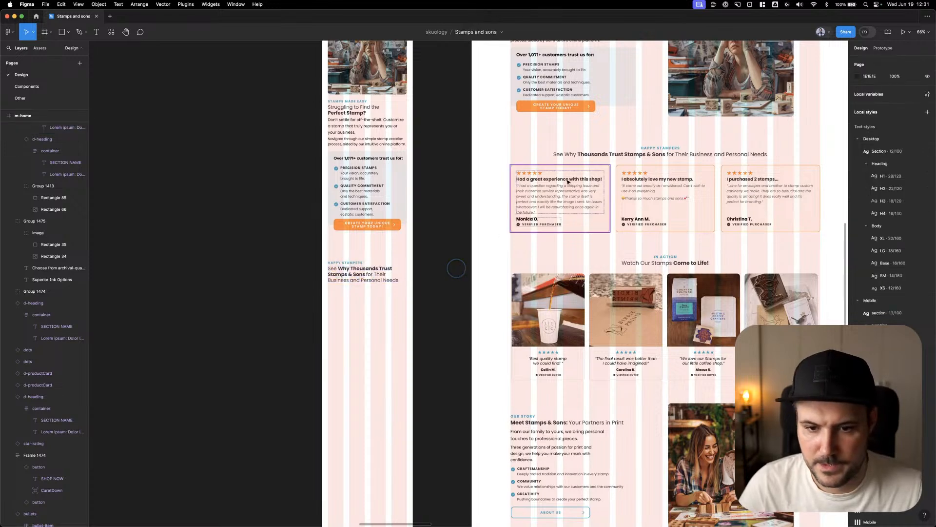
# Copy the "Had a great experience with this shop!" review card below the mobile heading at X 24, Y 3234, using the Mobile variant
pyautogui.moveTo(540, 183); pyautogui.dragTo(366, 301)
pyautogui.scroll(3, 358, 314)
pyautogui.click(899, 179)
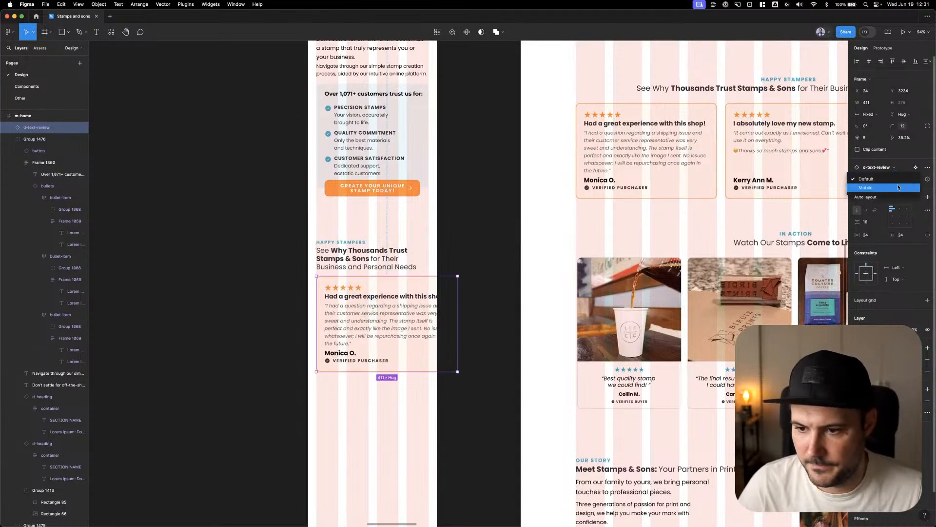
pyautogui.click(898, 187)
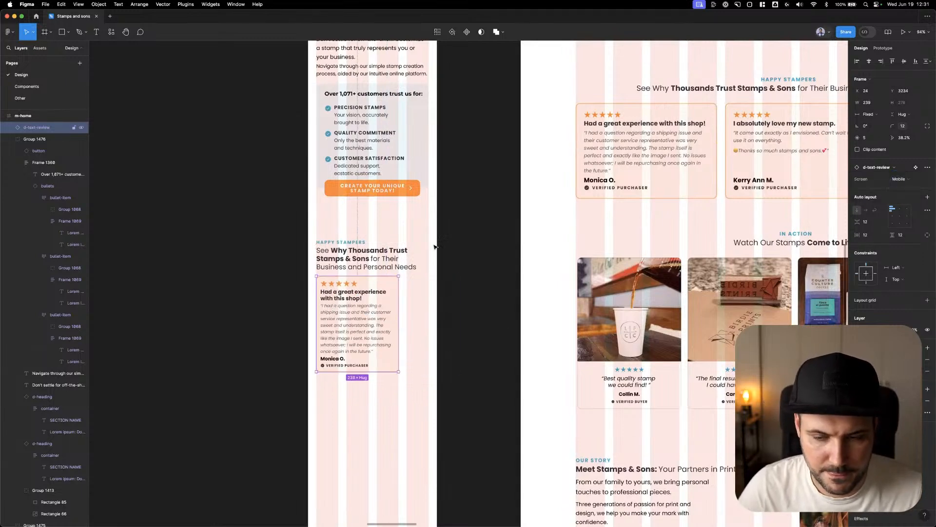
# Copy the "I absolutely love my new stamp." review card beside the first at X 287, Y 3234, using the Mobile variant
pyautogui.moveTo(738, 130); pyautogui.dragTo(419, 302)
pyautogui.click(899, 179)
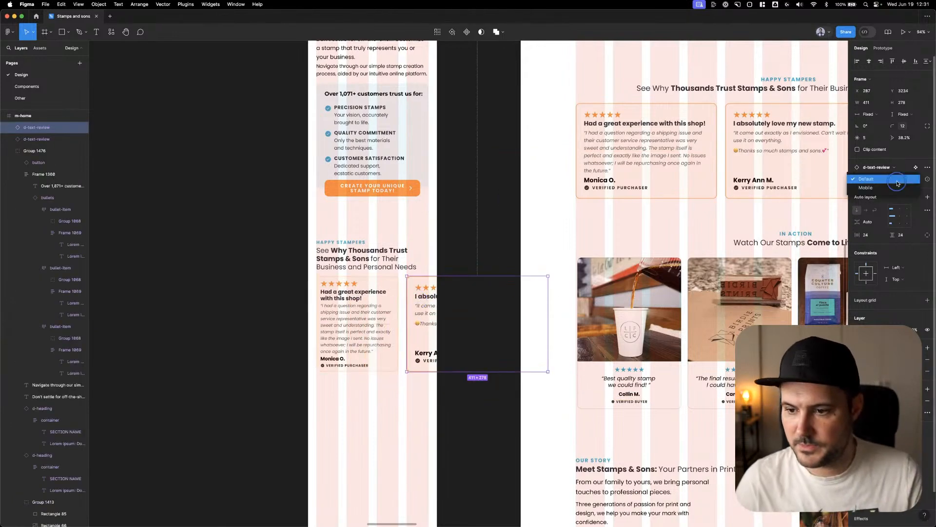
pyautogui.click(899, 187)
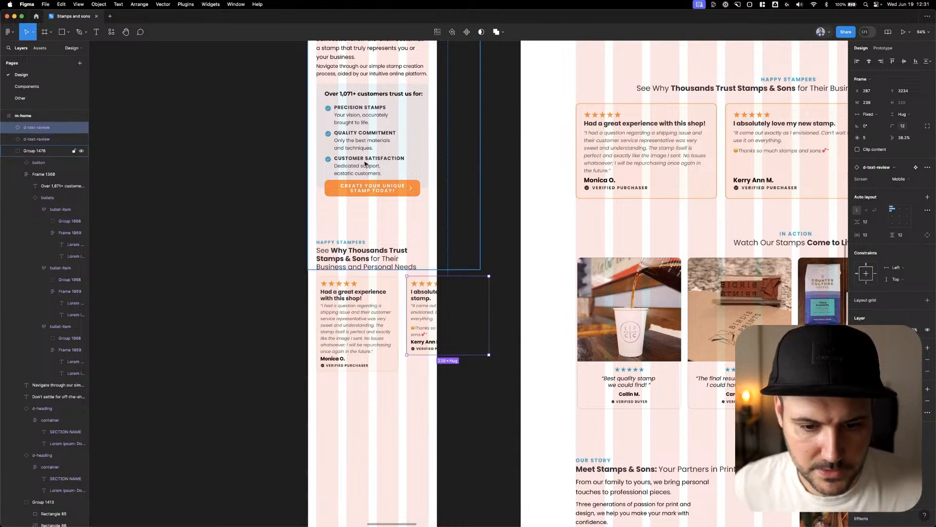
# Stretch the second mobile review card to 278 high and set its auto layout spacing to Auto
pyautogui.moveTo(418, 355); pyautogui.dragTo(418, 372)
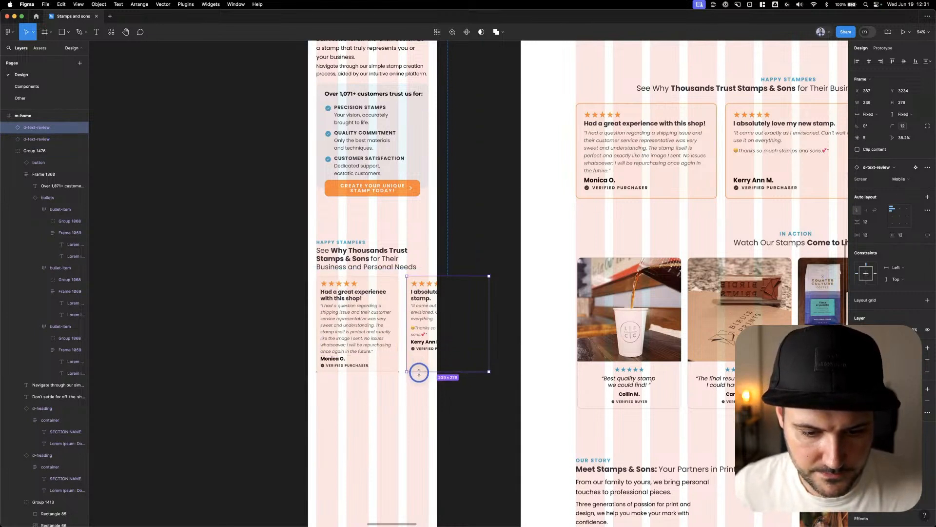
pyautogui.click(871, 223)
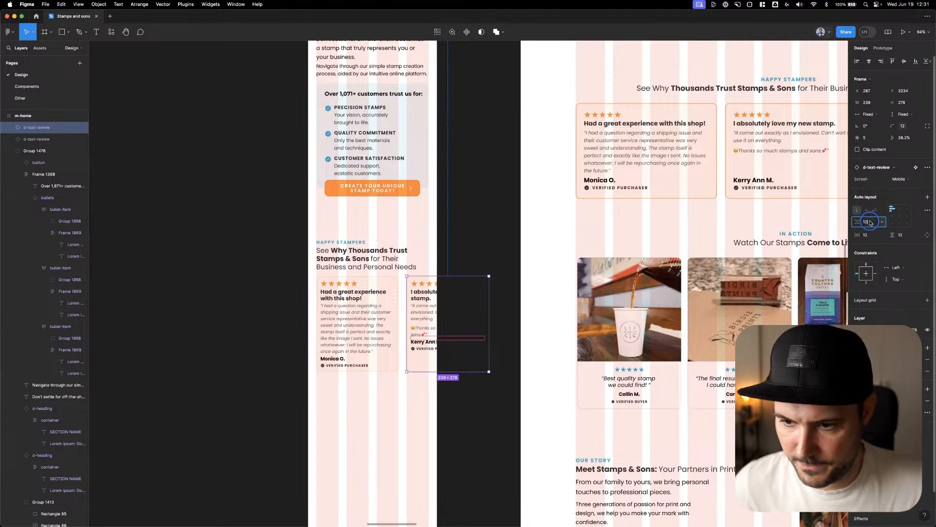
pyautogui.write('auto')
pyautogui.press('Return')
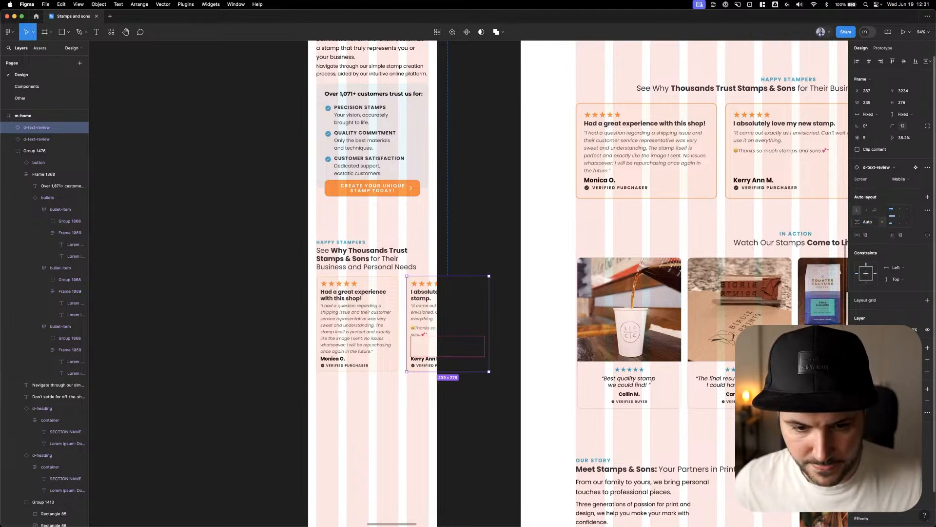
# Set the amount of the mobile carousel dots above the Stamps Made Easy image to 3
pyautogui.click(496, 215)
pyautogui.scroll(-3, 494, 213)
pyautogui.moveTo(494, 199); pyautogui.dragTo(484, 289)
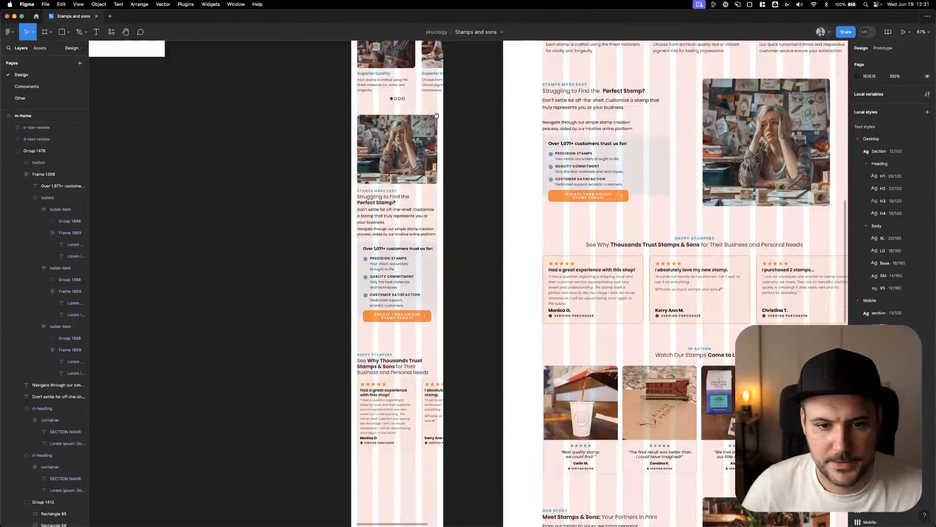
pyautogui.click(399, 99)
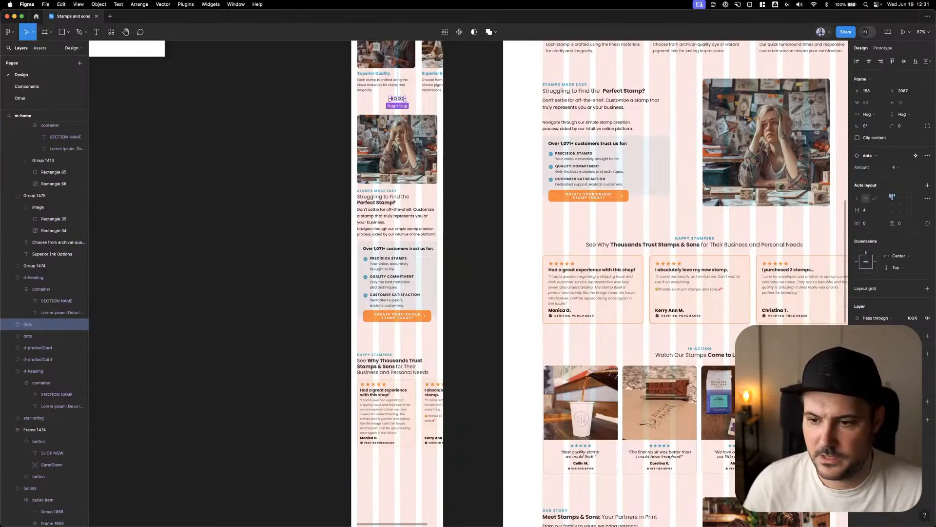
pyautogui.click(913, 168)
pyautogui.click(894, 158)
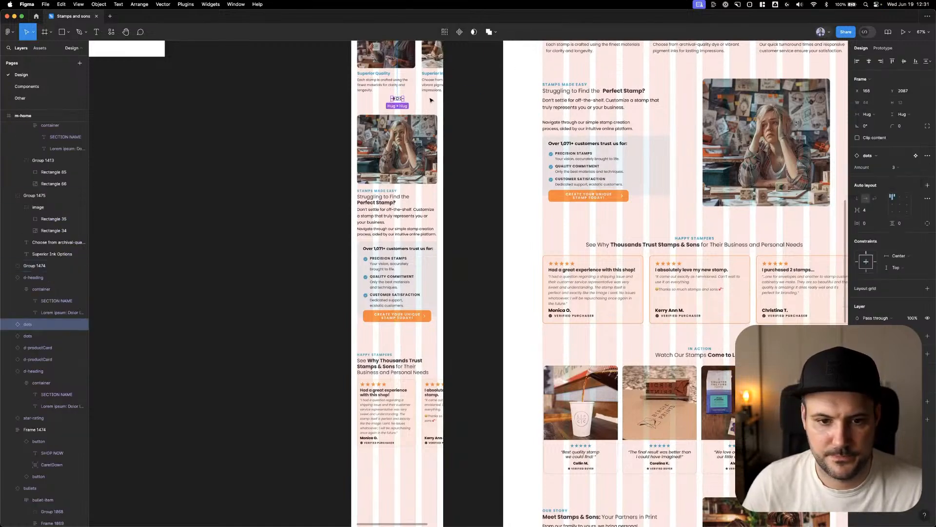
# Copy the three carousel dots below the mobile review cards at X 166, Y 3536
pyautogui.moveTo(399, 100); pyautogui.dragTo(401, 458)
pyautogui.scroll(2, 423, 466)
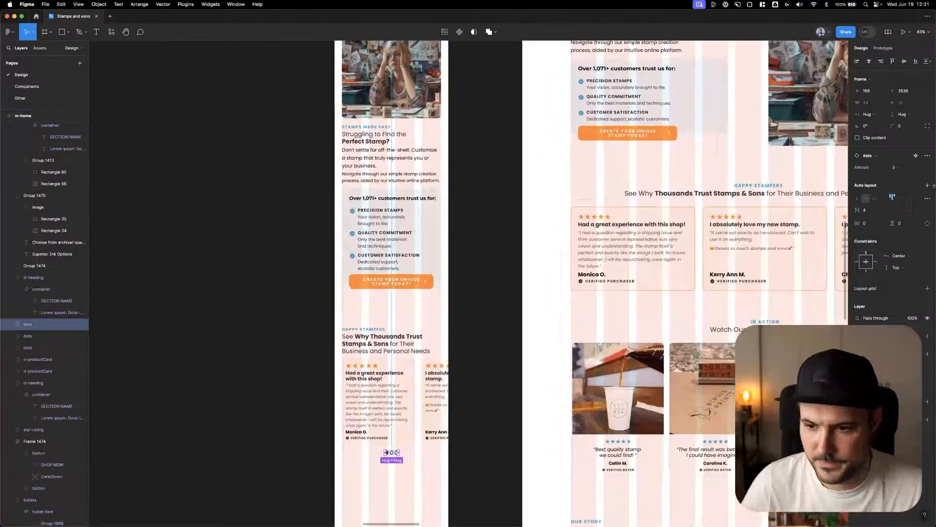
pyautogui.moveTo(683, 265); pyautogui.dragTo(757, 85)
pyautogui.click(524, 210)
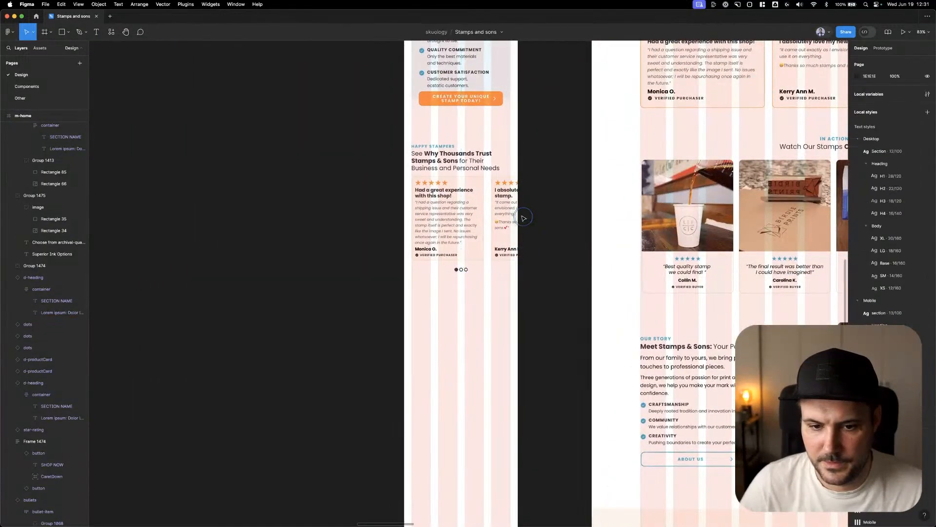
# Ungroup the mobile Stamps Made Easy group and select the Happy Stampers heading on its own
pyautogui.scroll(-3, 519, 205)
pyautogui.moveTo(350, 192); pyautogui.dragTo(516, 202)
pyautogui.press('super+g')
pyautogui.press('super+z')
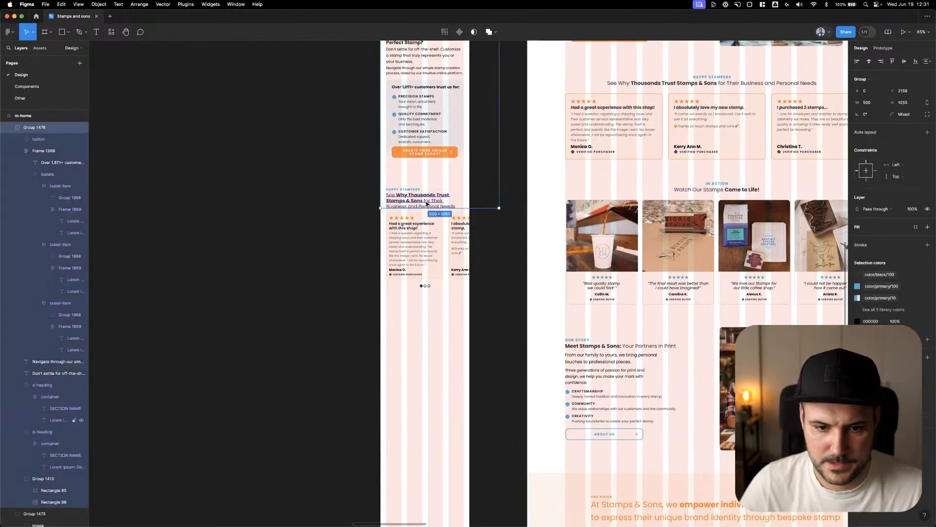
pyautogui.click(349, 186)
pyautogui.click(387, 199)
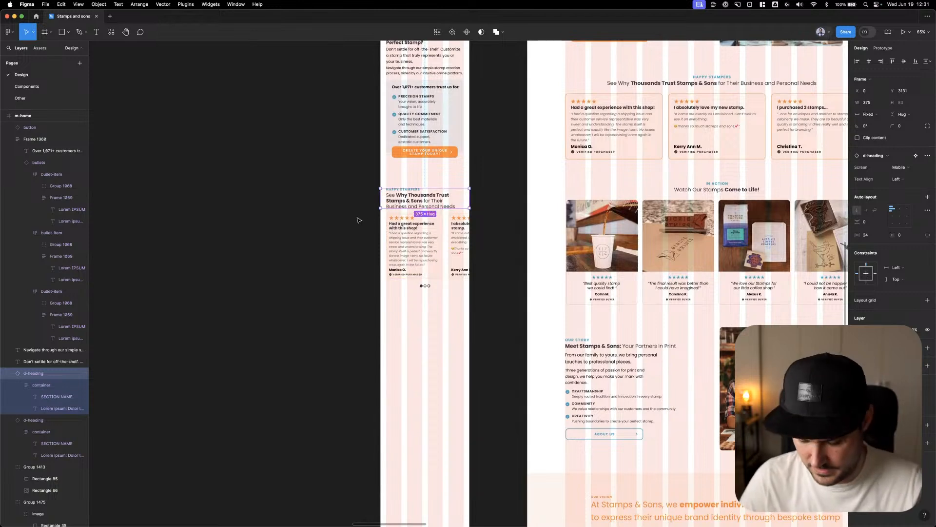
# Group the mobile Happy Stampers heading, first review card and dots, and move the group up closer to the orange button
pyautogui.moveTo(341, 189); pyautogui.dragTo(494, 325)
pyautogui.press('super+g')
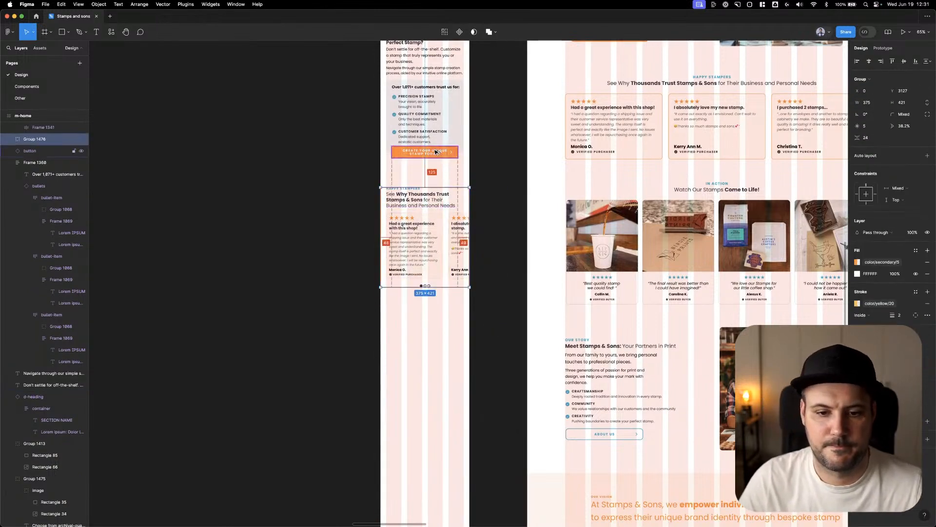
pyautogui.hotkey('shift', 'Up')
pyautogui.hotkey('shift', 'Up')
pyautogui.hotkey('shift', 'Up')
pyautogui.hotkey('shift', 'Up')
pyautogui.hotkey('shift', 'Up')
pyautogui.hotkey('shift', 'Up')
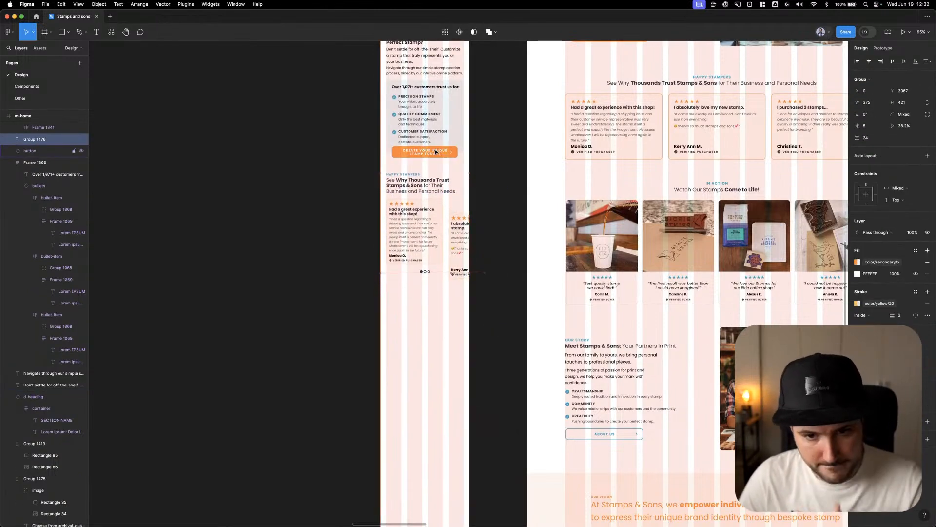
pyautogui.press('Up')
pyautogui.press('Up')
pyautogui.press('Up')
pyautogui.press('Up')
pyautogui.press('Up')
pyautogui.press('Up')
# Move the second mobile review card up to X 287, Y 3168, level with the first card
pyautogui.moveTo(460, 241); pyautogui.dragTo(460, 228)
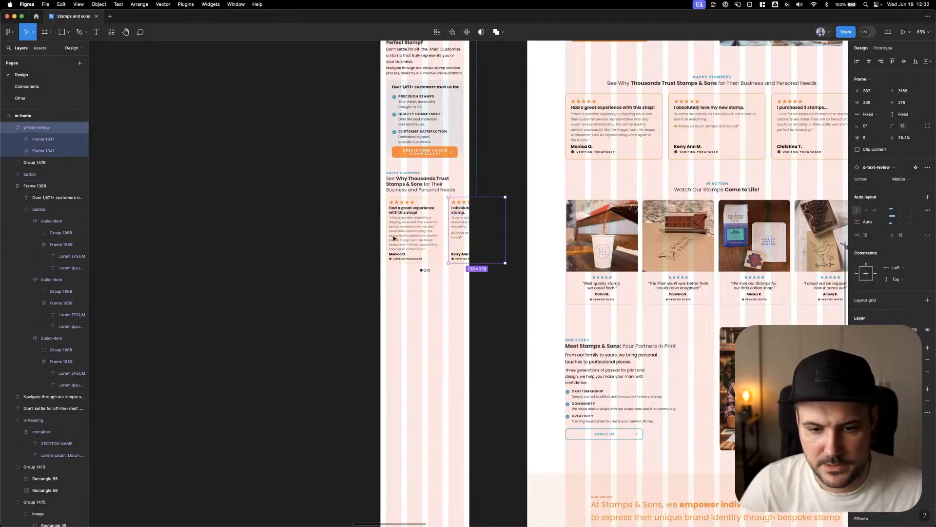
pyautogui.click(288, 225)
pyautogui.hscroll(3, 284, 210)
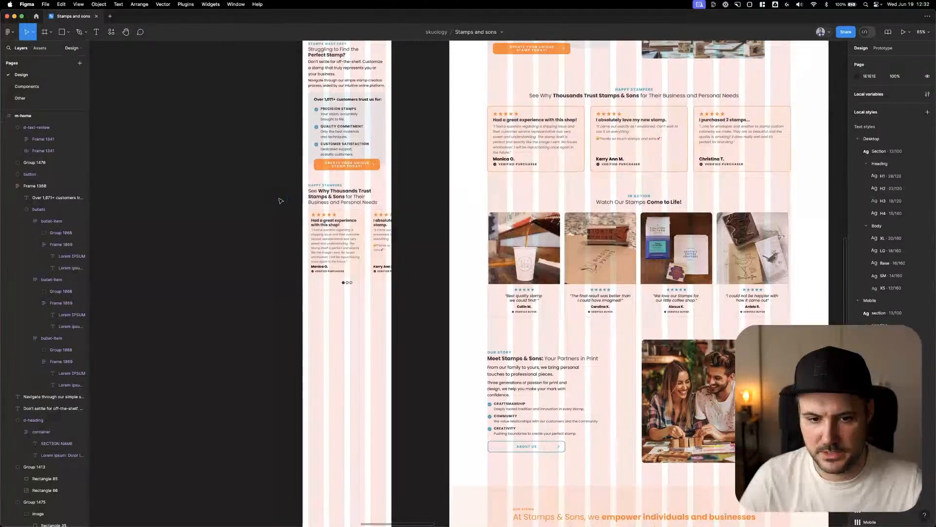
pyautogui.scroll(-2, 439, 154)
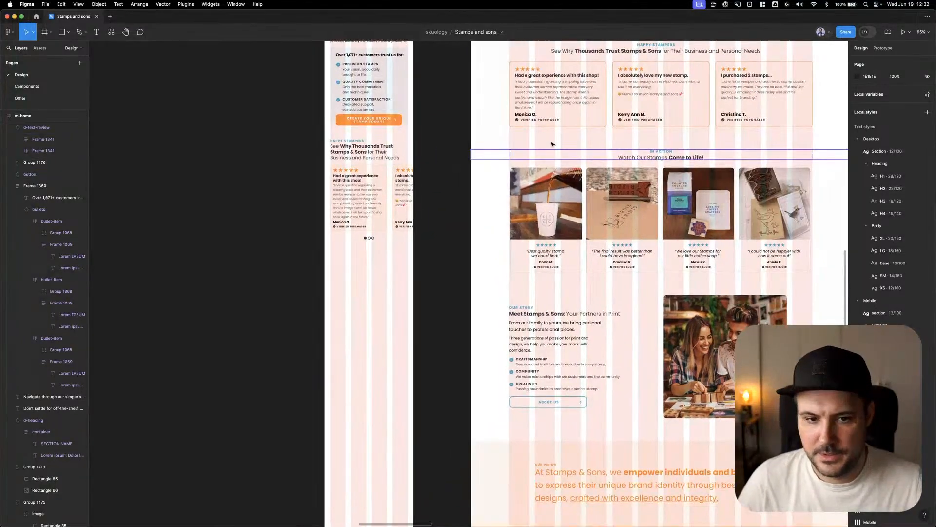
# Ungroup the mobile Happy Stampers section and place a copy of its heading below the dots
pyautogui.moveTo(357, 156); pyautogui.dragTo(370, 266)
pyautogui.press('super+z')
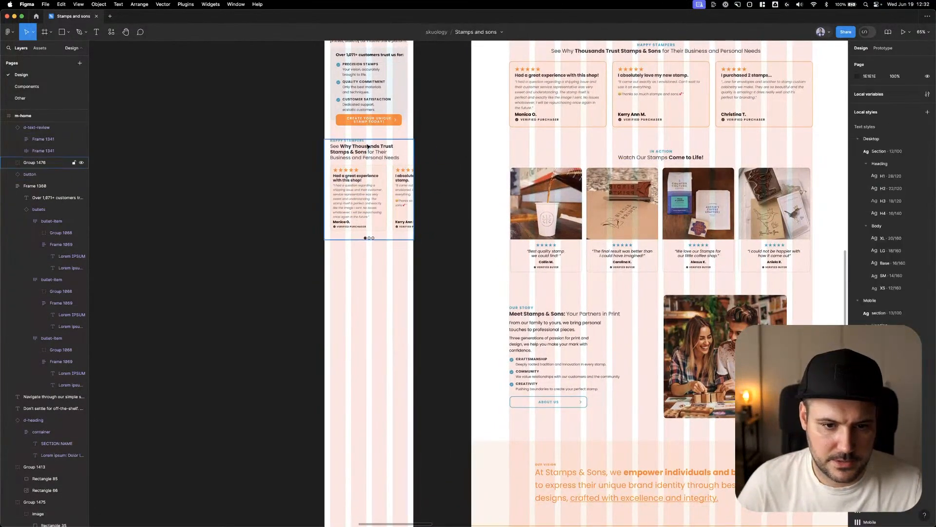
pyautogui.click(367, 145)
pyautogui.press('super+shift+g')
pyautogui.click(368, 149)
pyautogui.moveTo(368, 150); pyautogui.dragTo(375, 265)
# Replace the copied heading's texts with "IN ACTION" and "Watch Our Stamps Come to Life!" from the desktop design
pyautogui.click(661, 153)
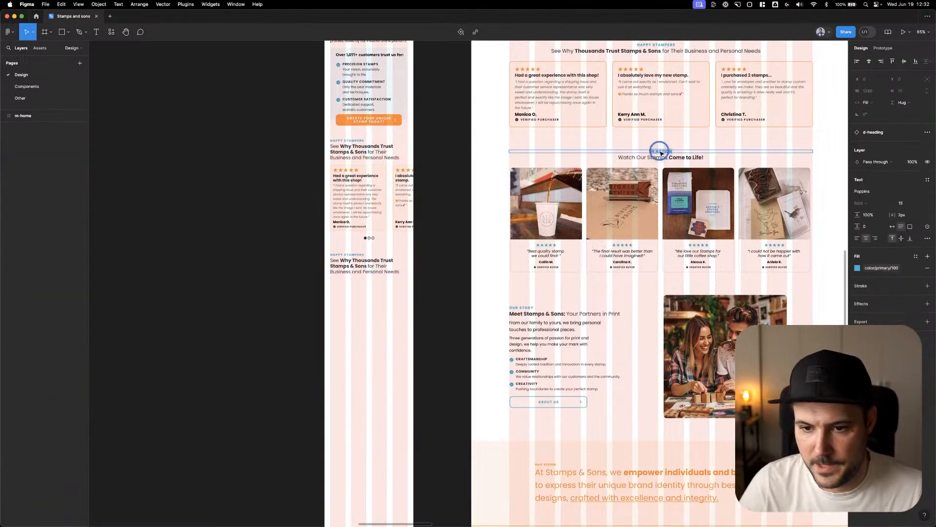
pyautogui.click(351, 255)
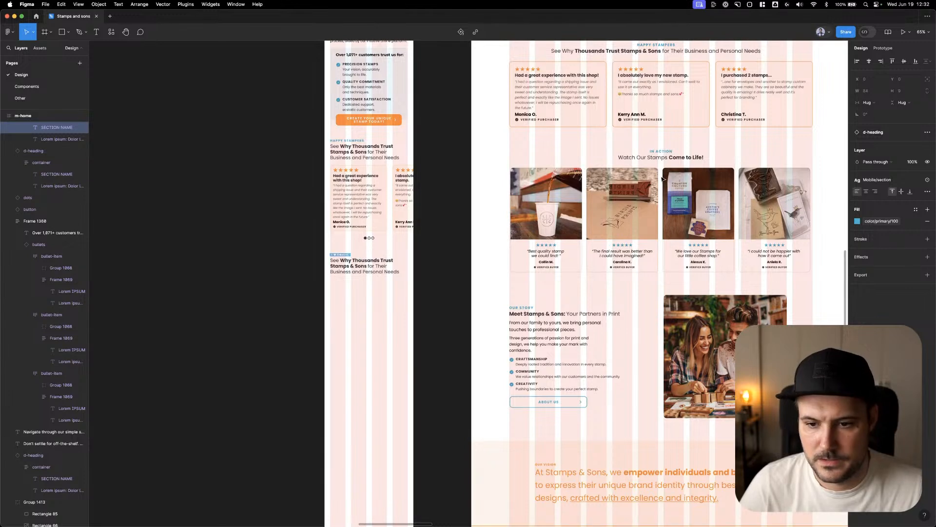
pyautogui.click(661, 157)
pyautogui.doubleClick(367, 263)
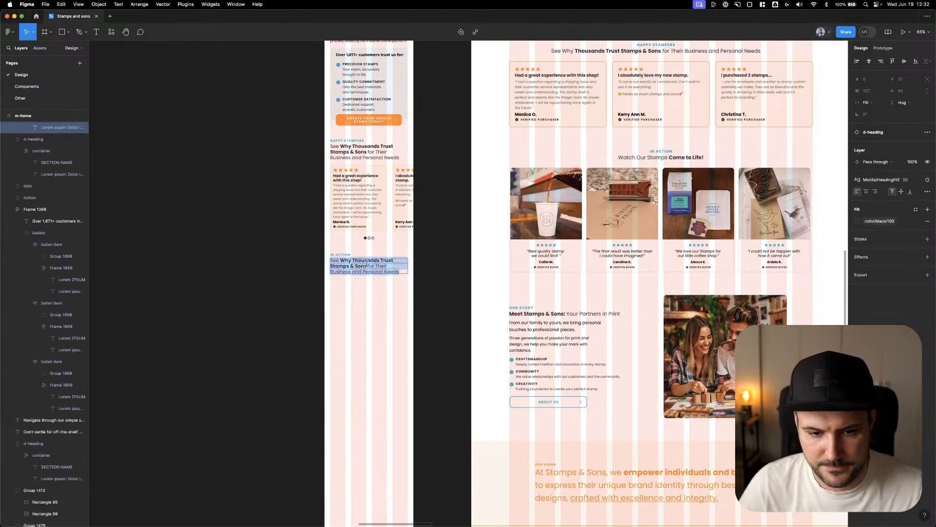
pyautogui.write('Watch Our Stamps Come to Life!')
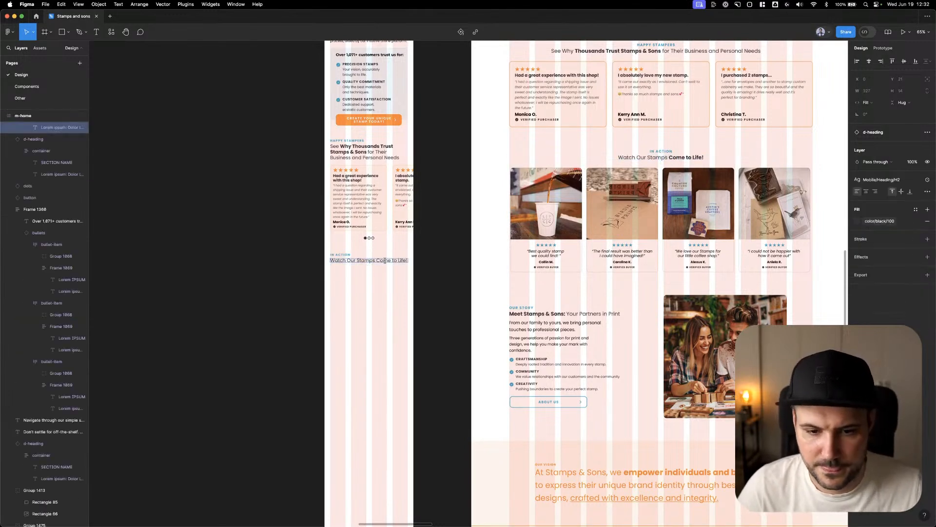
# Make "Come to Life!" bold in the mobile In Action heading and put it on its own line
pyautogui.moveTo(376, 260); pyautogui.dragTo(434, 261)
pyautogui.hotkey('ctrl', 'b')
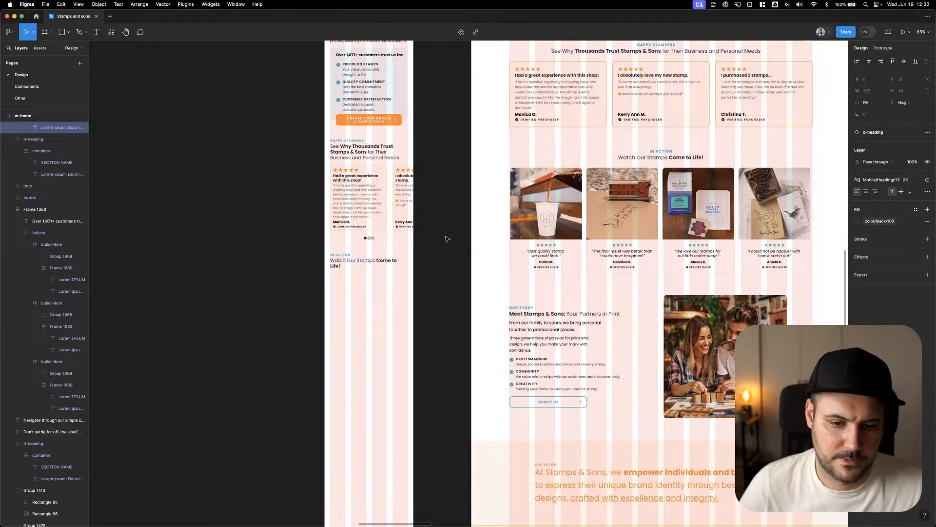
pyautogui.press('Escape')
pyautogui.doubleClick(377, 262)
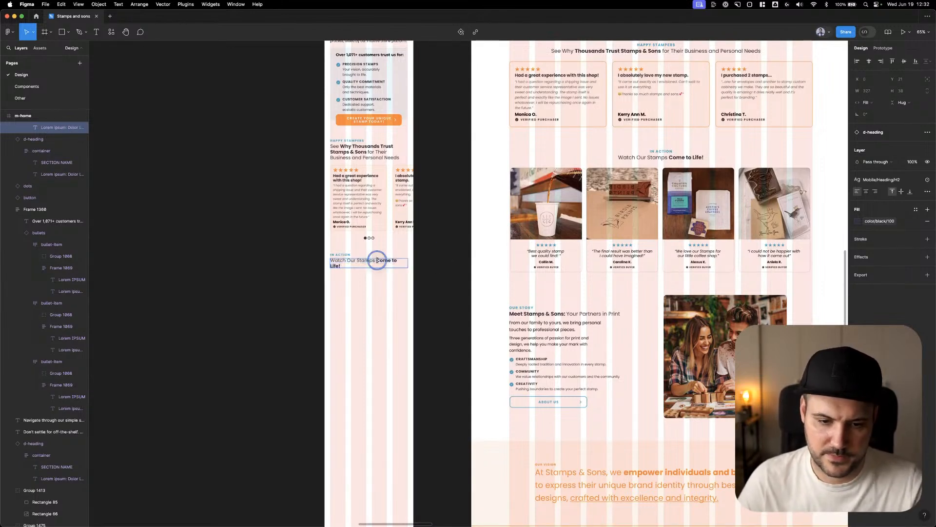
pyautogui.click(433, 262)
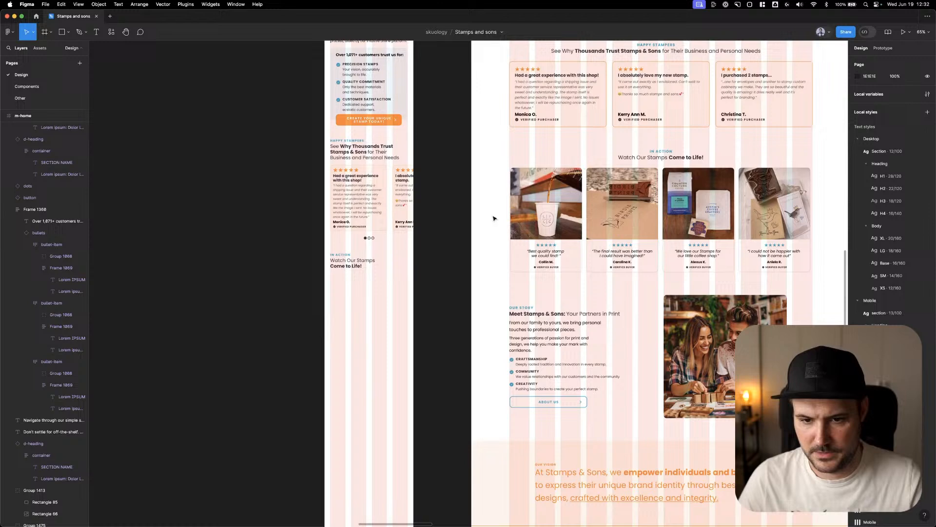
# Copy the "Best quality stamp we could find!" photo review below the mobile In Action heading at X 24, Y 3625, using the Mobile variant
pyautogui.click(531, 198)
pyautogui.doubleClick(531, 198)
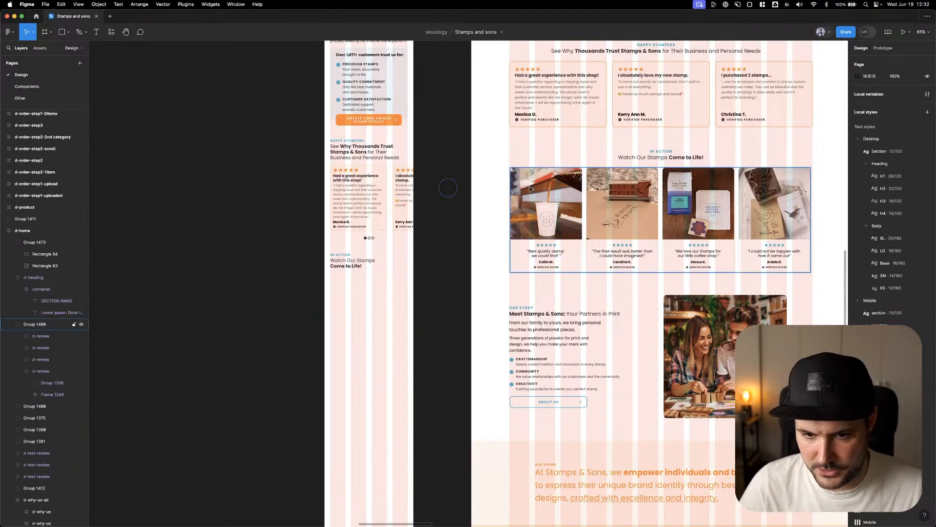
pyautogui.press('super+c')
pyautogui.click(421, 188)
pyautogui.press('super+v')
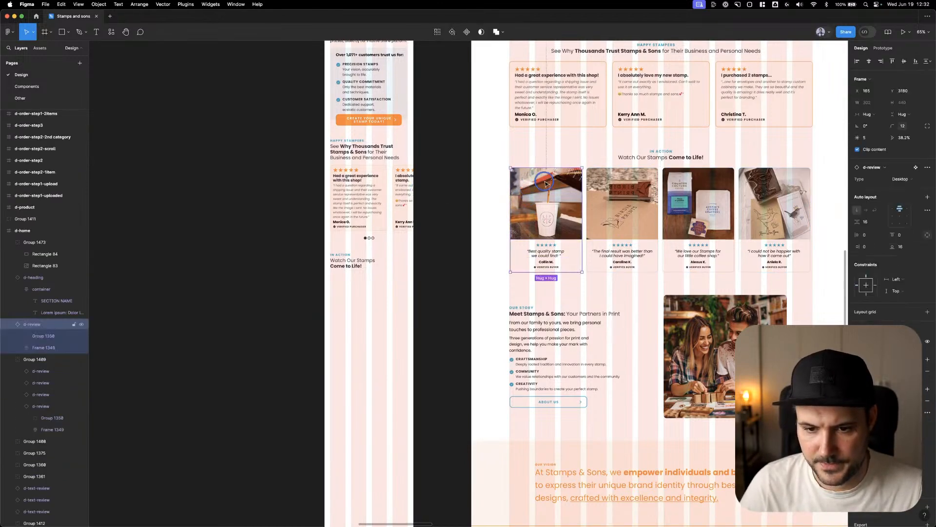
pyautogui.moveTo(545, 181); pyautogui.dragTo(361, 291)
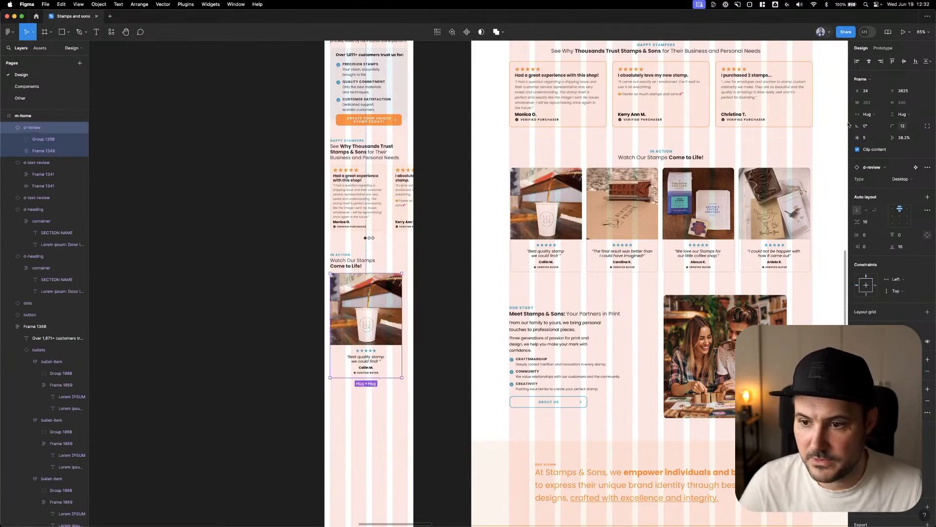
pyautogui.click(905, 180)
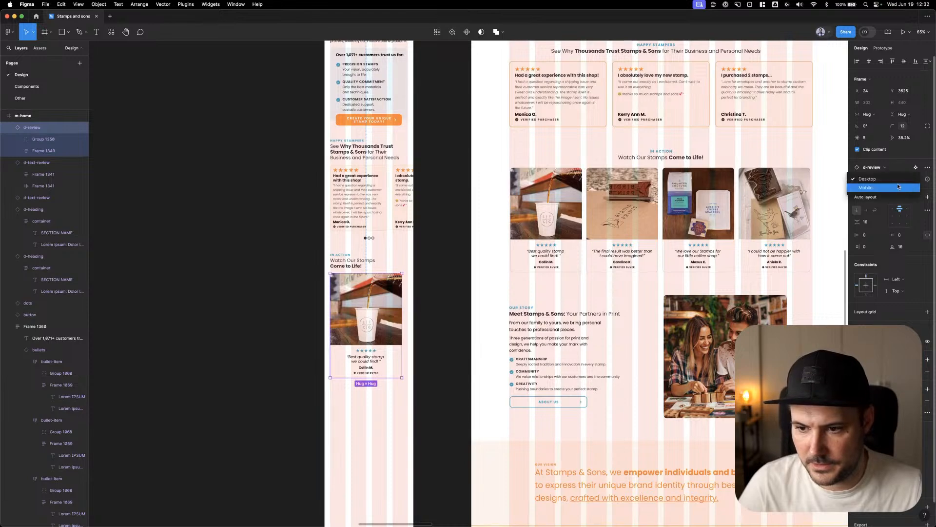
pyautogui.click(901, 191)
# Copy the "The final result was better than I could have imagined!" photo review beside the first at X 287, Y 3625, using the Mobile variant
pyautogui.click(644, 197)
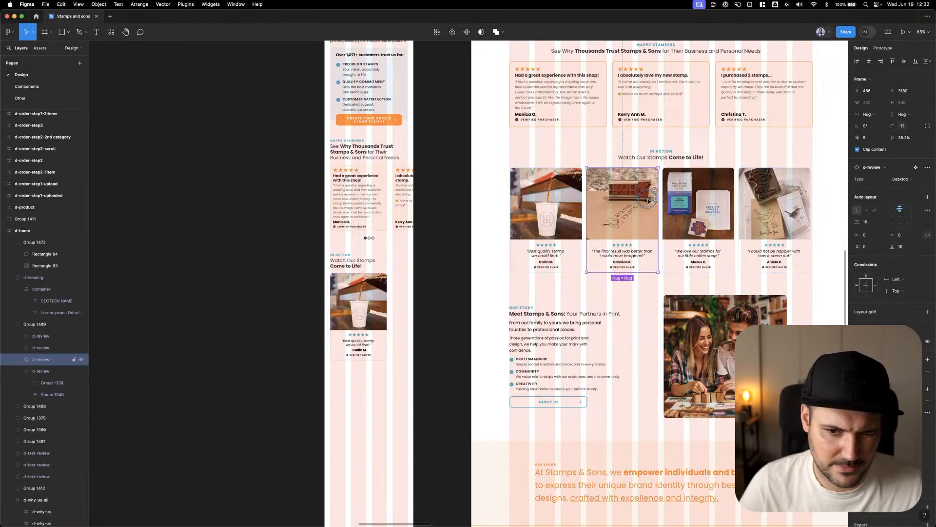
pyautogui.click(457, 189)
pyautogui.moveTo(591, 210); pyautogui.dragTo(399, 295)
pyautogui.click(899, 182)
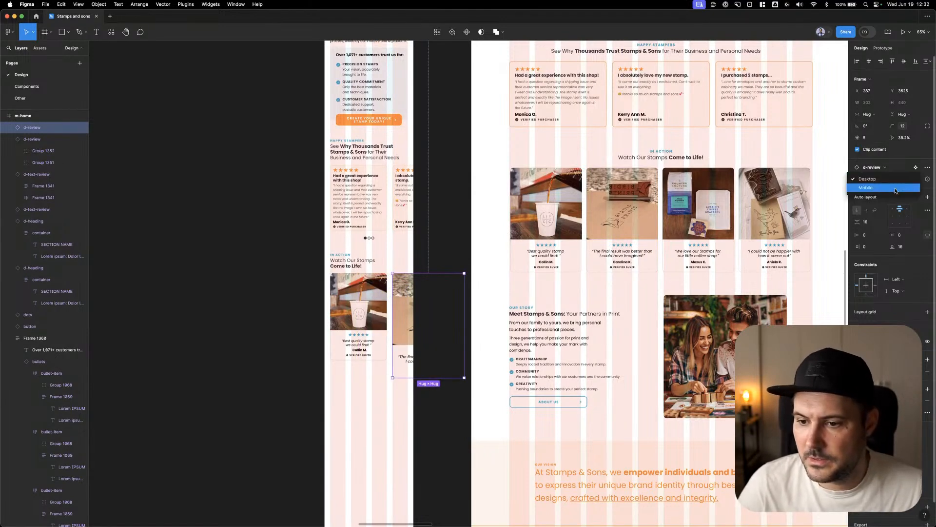
pyautogui.click(898, 192)
# Stretch the first mobile photo review card to 383 high with its auto layout spacing set to Auto
pyautogui.click(383, 350)
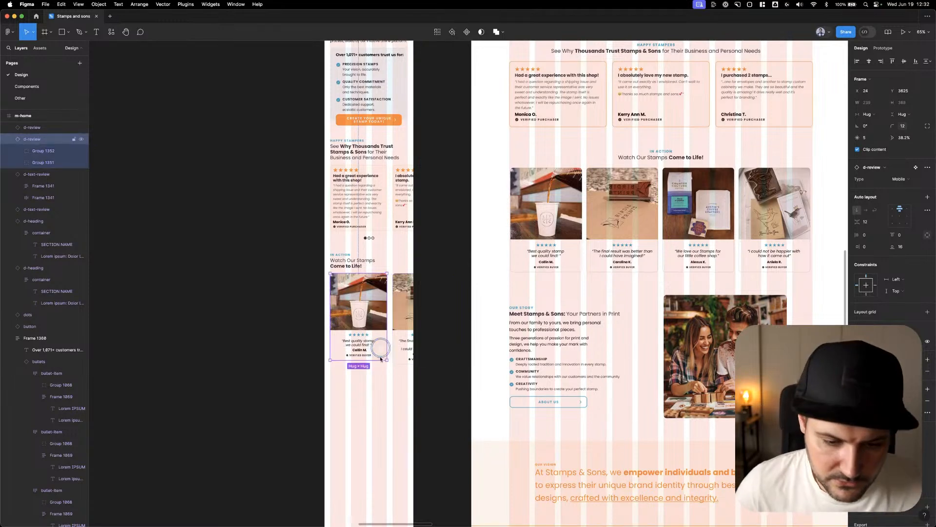
pyautogui.moveTo(380, 364); pyautogui.dragTo(380, 365)
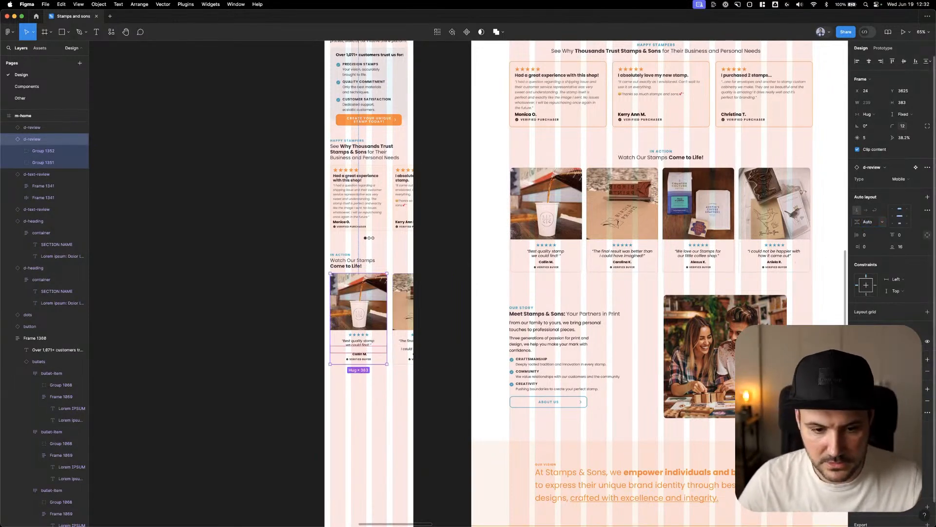
pyautogui.click(267, 314)
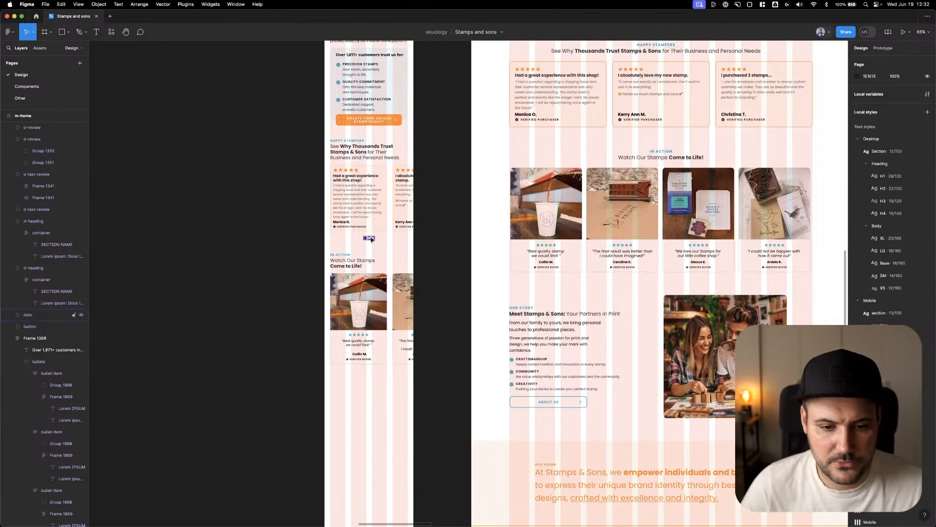
# Copy the review carousel dots below the mobile photo review cards at X 166, Y 4032
pyautogui.keyDown('alt'); pyautogui.moveTo(370, 238); pyautogui.dragTo(367, 375); pyautogui.keyUp('alt')
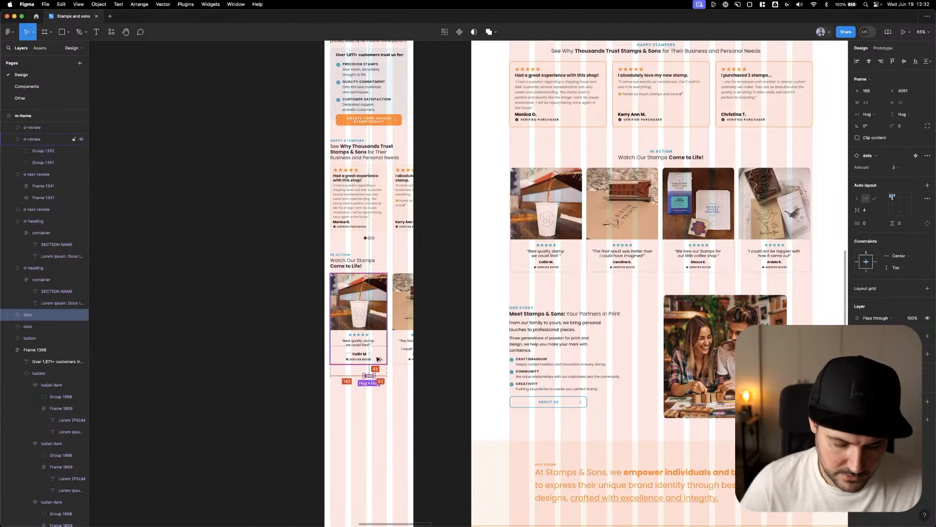
pyautogui.hotkey('shift', 'Up')
pyautogui.hotkey('shift', 'Up')
pyautogui.hscroll(-1, 377, 360)
pyautogui.press('Down')
pyautogui.click(225, 291)
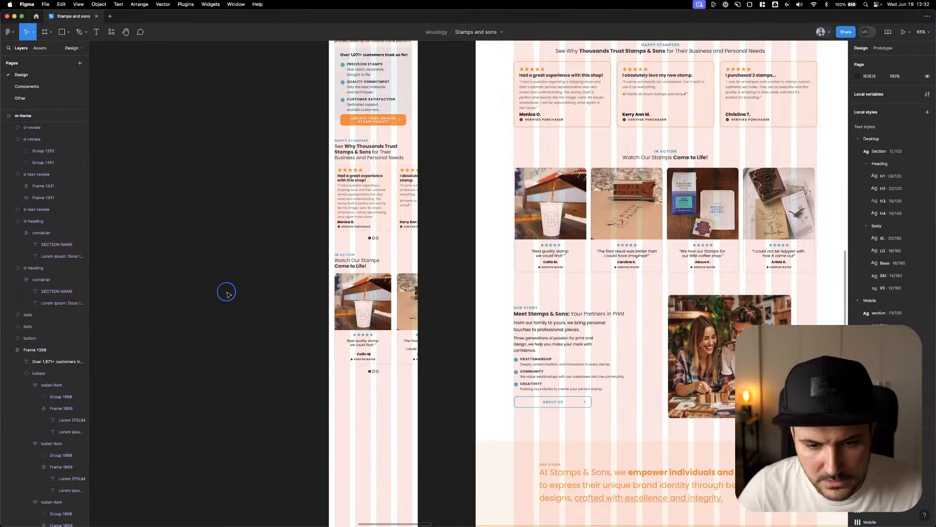
# Set the amount of the dots under the mobile In Action photo reviews to 4
pyautogui.scroll(-1, 252, 334)
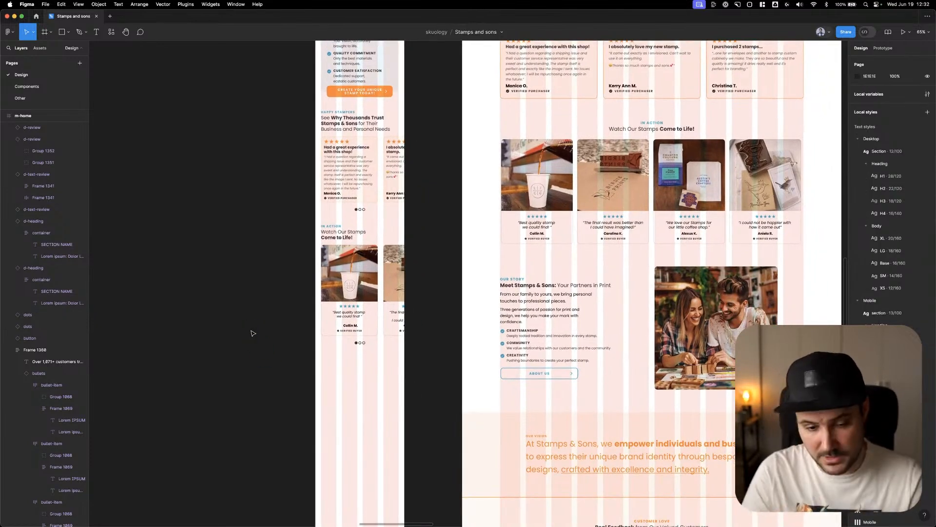
pyautogui.click(361, 344)
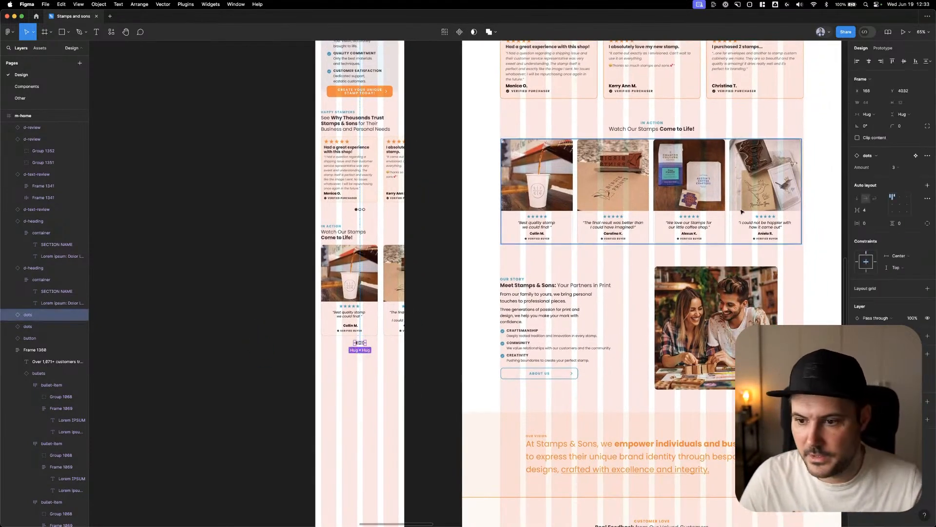
pyautogui.click(900, 171)
pyautogui.click(900, 176)
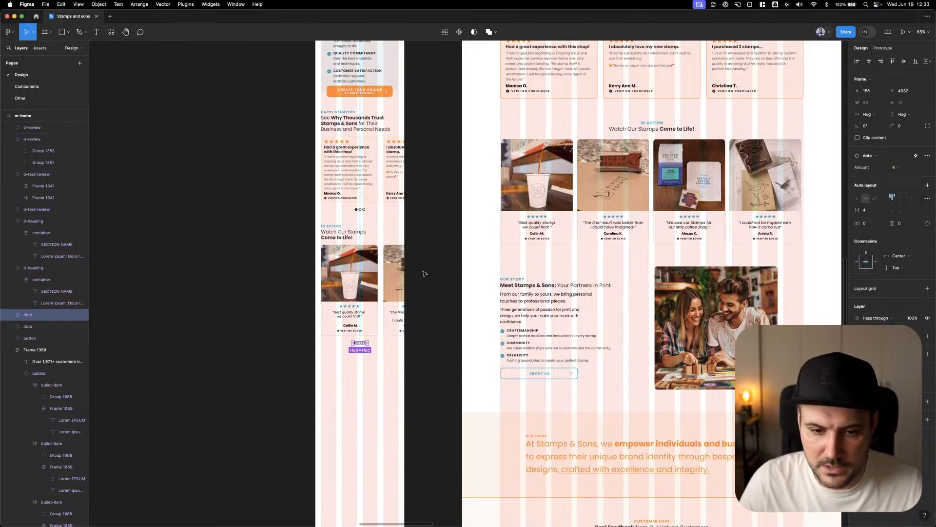
pyautogui.click(438, 210)
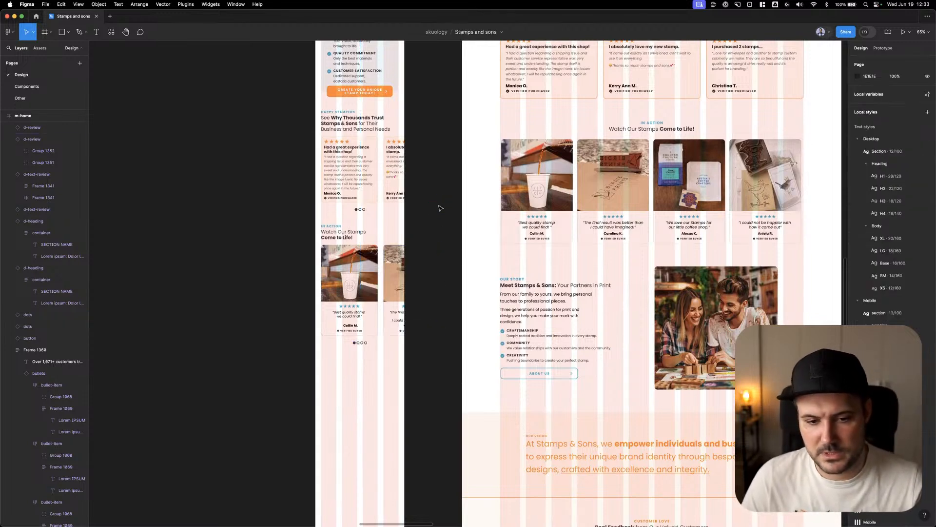
# Set the mobile In Action heading's text align to Center
pyautogui.scroll(1, 438, 224)
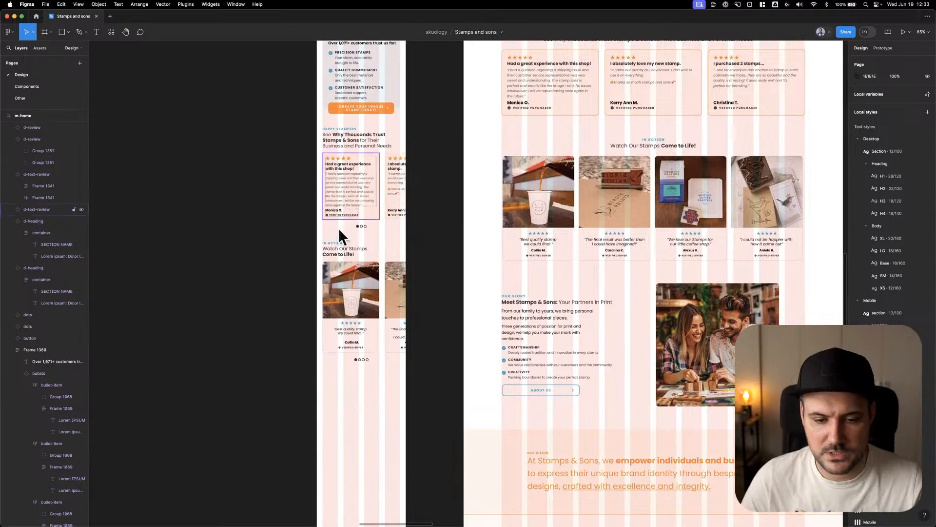
pyautogui.click(228, 296)
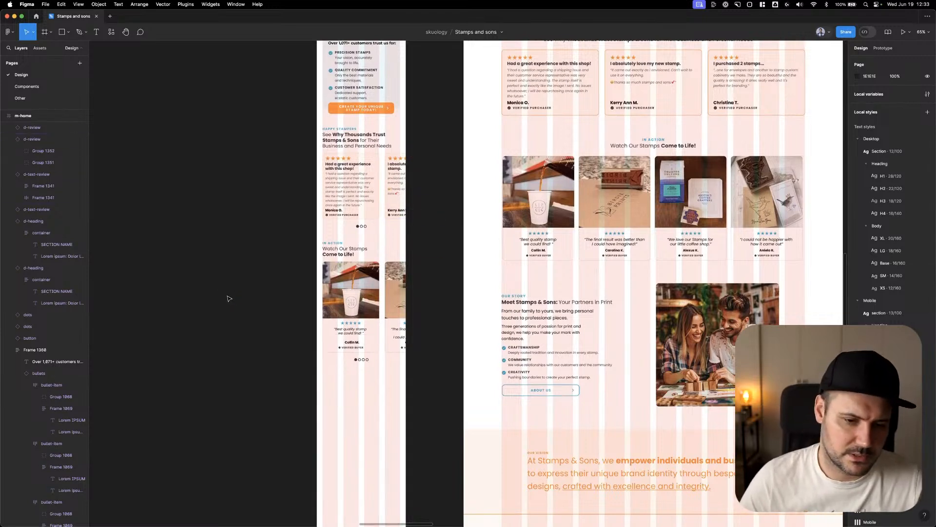
pyautogui.click(343, 250)
pyautogui.click(896, 179)
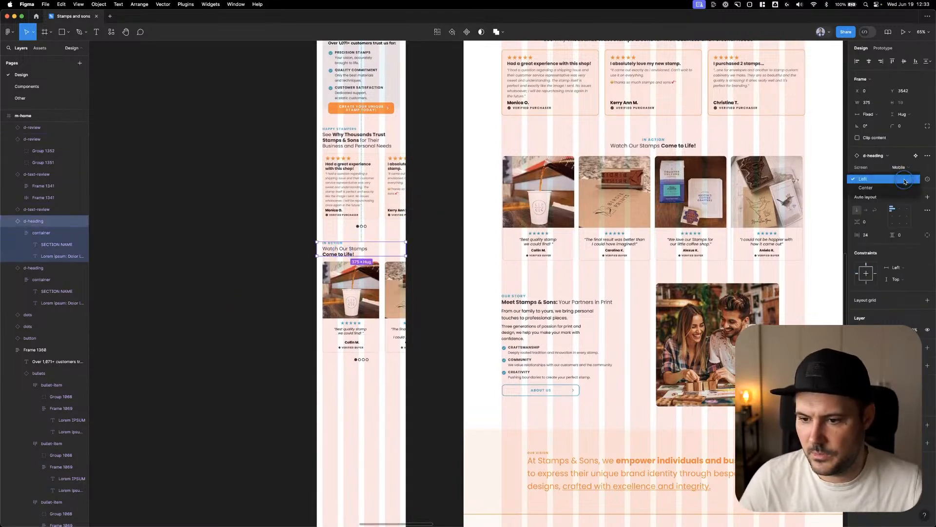
pyautogui.click(898, 191)
pyautogui.click(267, 197)
pyautogui.scroll(1, 292, 225)
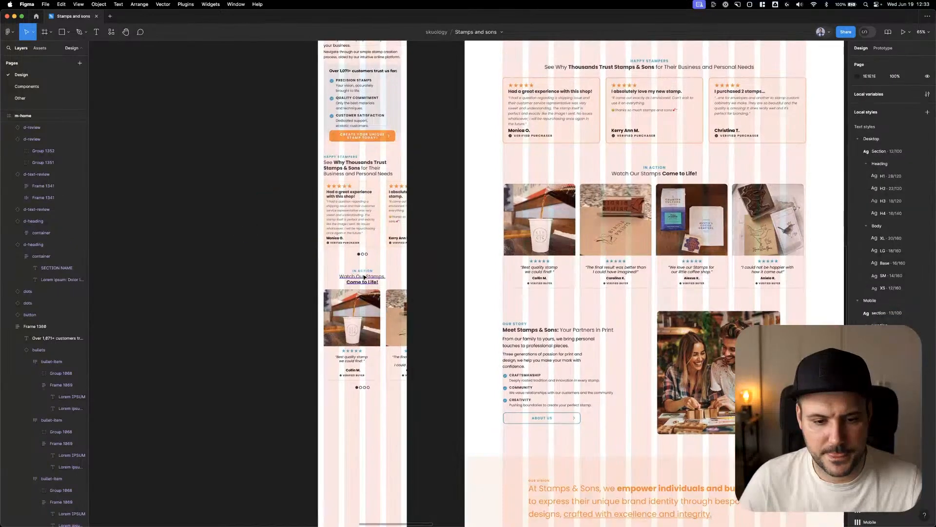
pyautogui.doubleClick(359, 279)
pyautogui.click(347, 282)
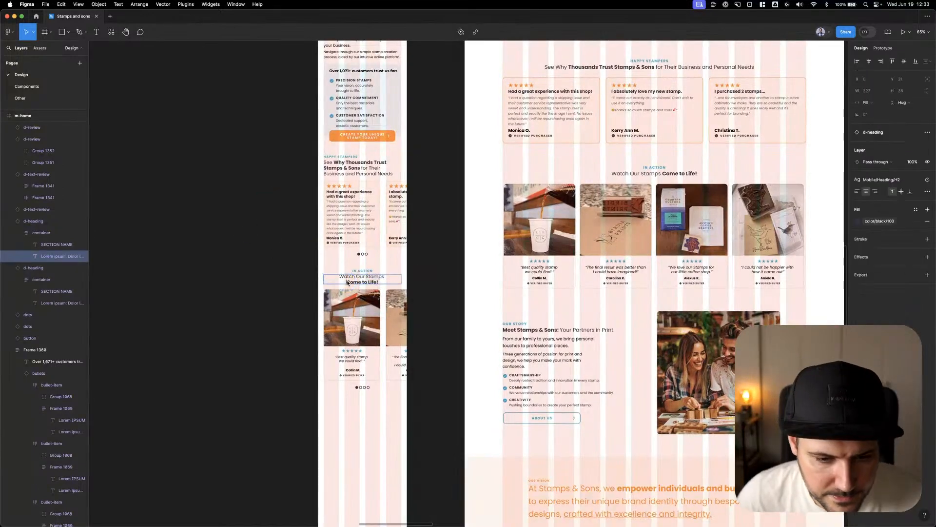
pyautogui.click(429, 266)
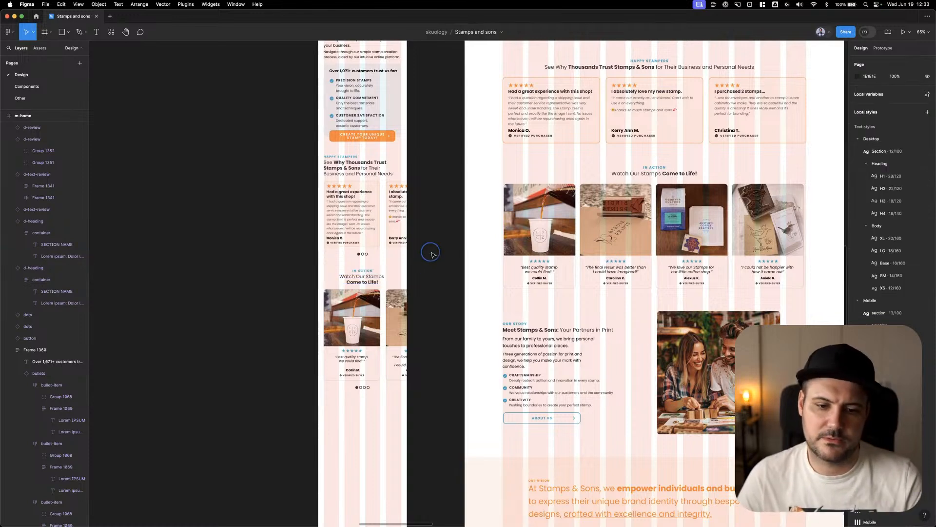
# Set the mobile Happy Stampers heading's text align to Center
pyautogui.scroll(2, 437, 219)
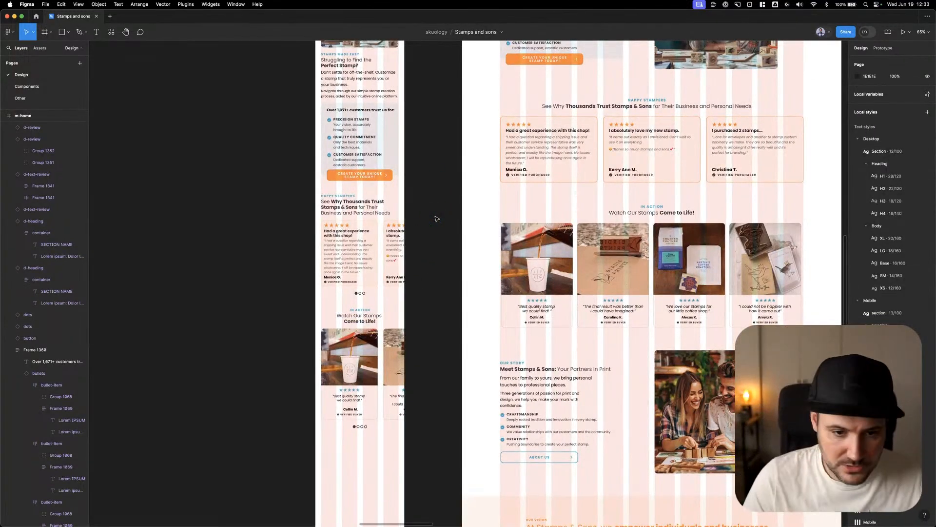
pyautogui.click(392, 204)
pyautogui.click(906, 181)
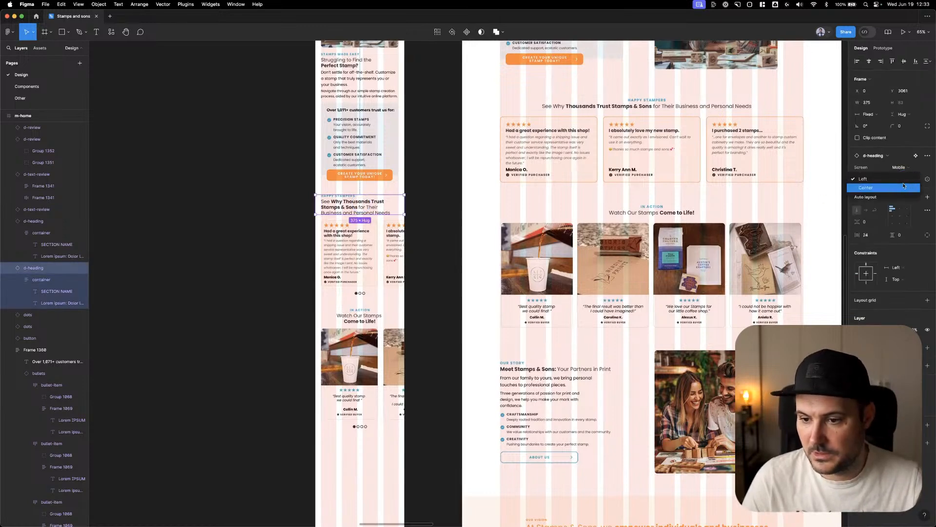
pyautogui.click(899, 193)
pyautogui.click(422, 193)
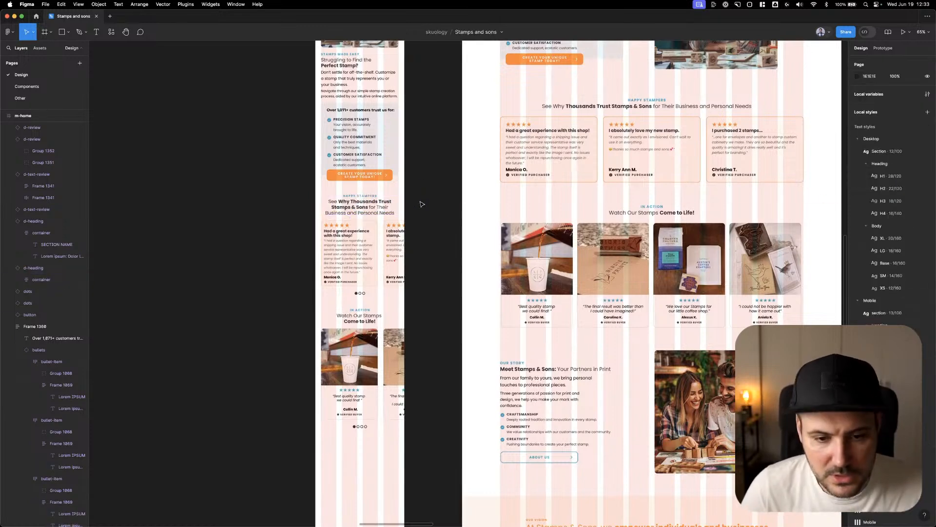
pyautogui.scroll(-1, 426, 192)
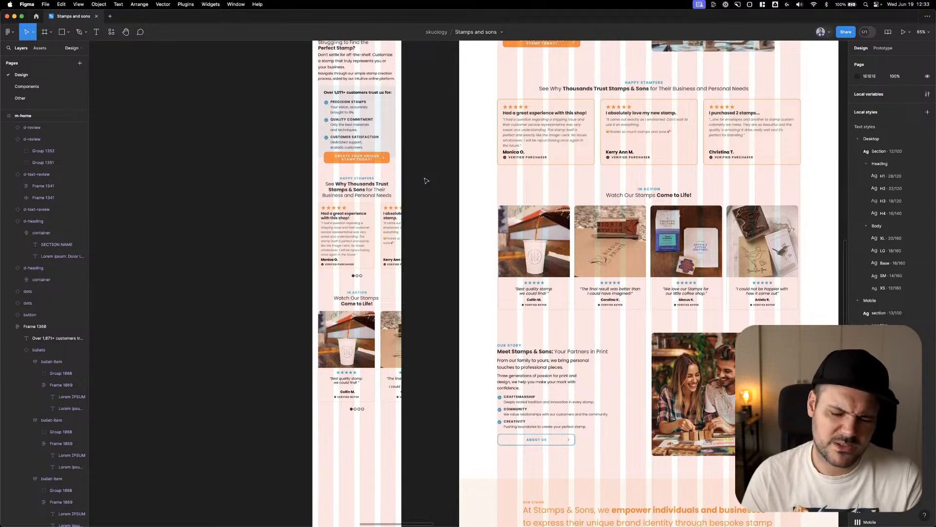
pyautogui.rightClick(430, 204)
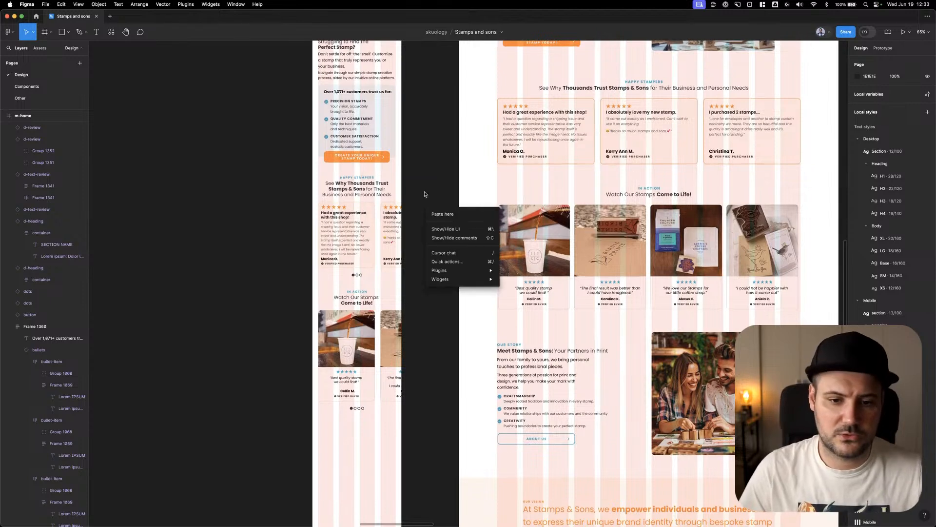
pyautogui.click(424, 191)
pyautogui.click(431, 221)
pyautogui.moveTo(446, 278); pyautogui.dragTo(448, 247)
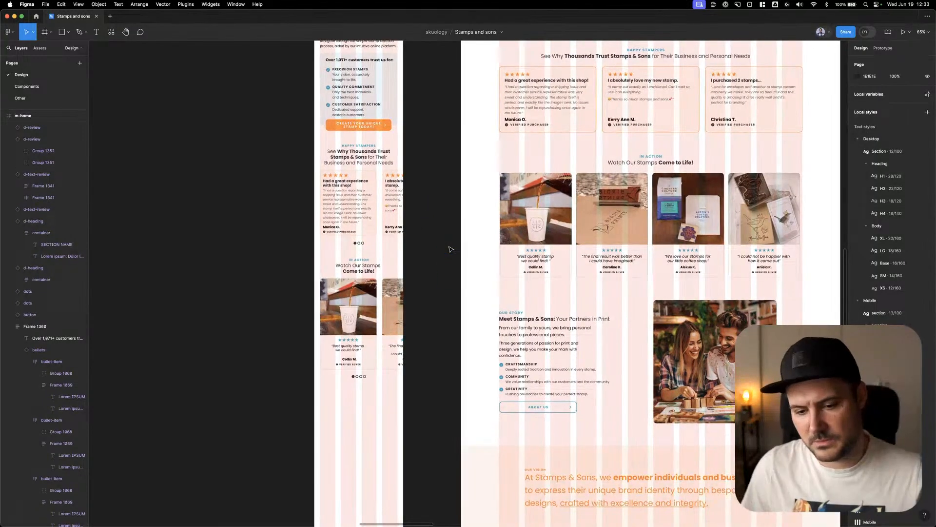
pyautogui.rightClick(450, 251)
pyautogui.click(432, 236)
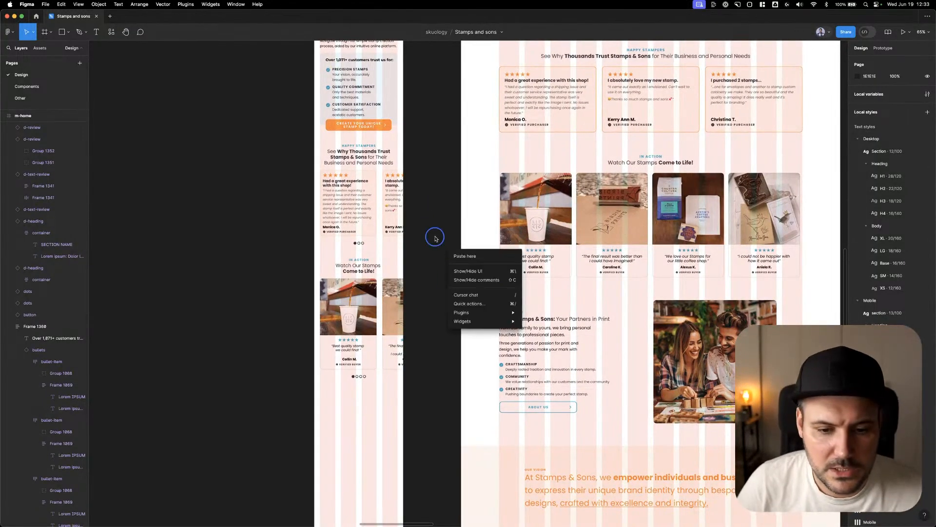
pyautogui.scroll(-3, 433, 232)
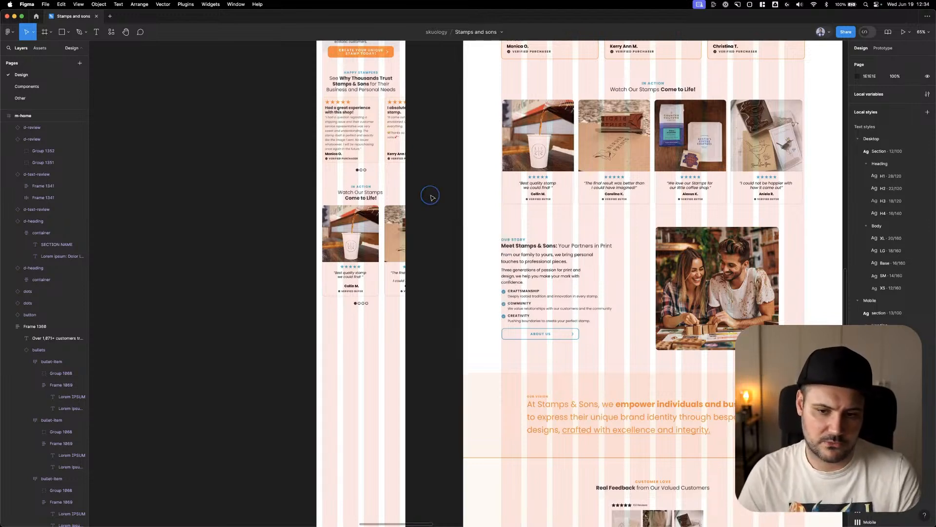
pyautogui.click(366, 304)
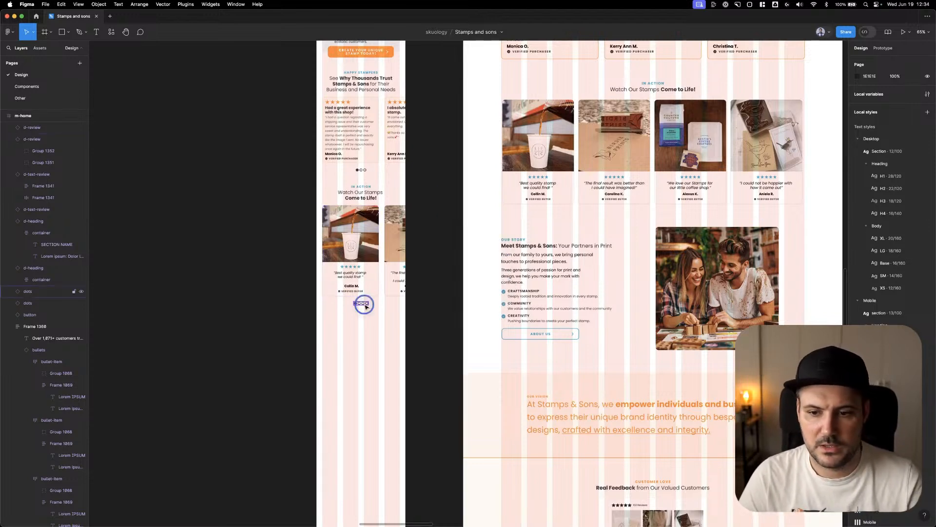
pyautogui.click(434, 242)
# Copy the desktop Our Story couple photo into the mobile page below the In Action dots at X 24, Y 4104
pyautogui.scroll(-2, 444, 250)
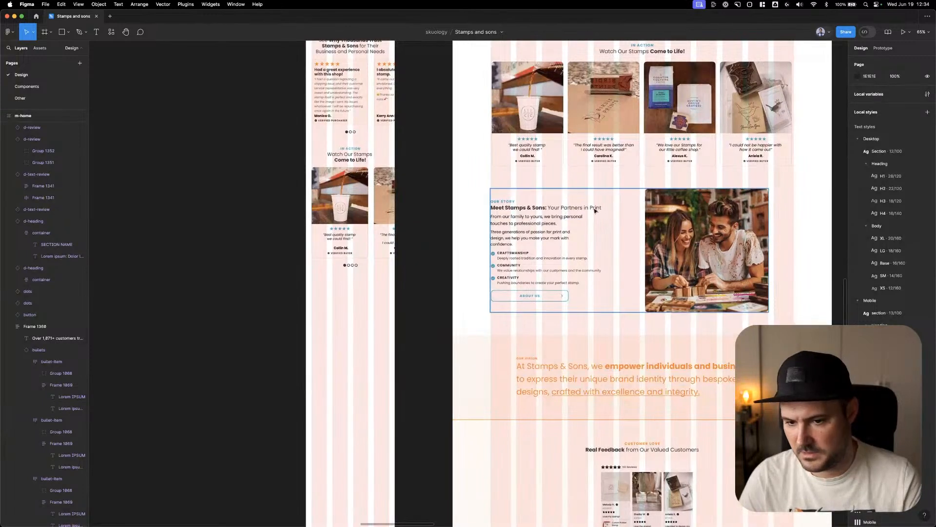
pyautogui.click(690, 209)
pyautogui.click(689, 209)
pyautogui.click(597, 176)
pyautogui.doubleClick(665, 207)
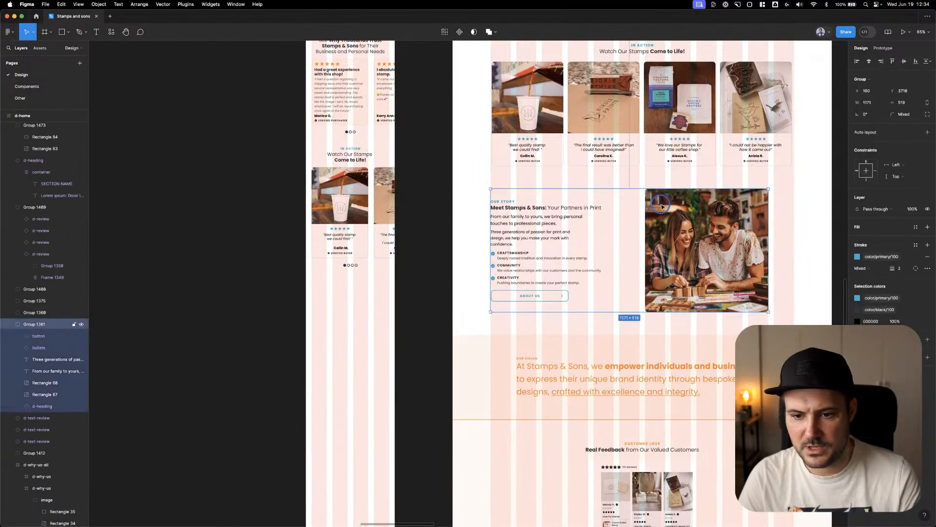
pyautogui.press('super+c')
pyautogui.click(440, 199)
pyautogui.press('super+v')
pyautogui.moveTo(690, 215); pyautogui.dragTo(336, 298)
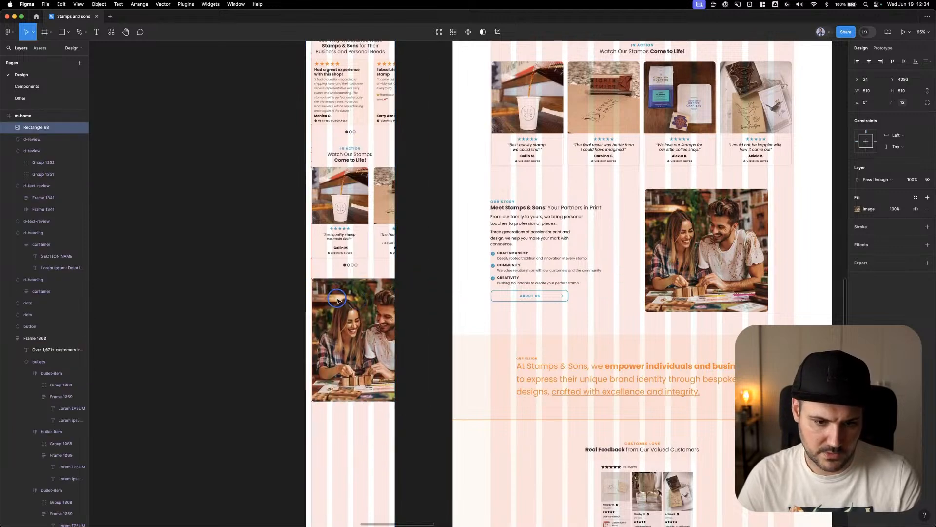
pyautogui.press('Down')
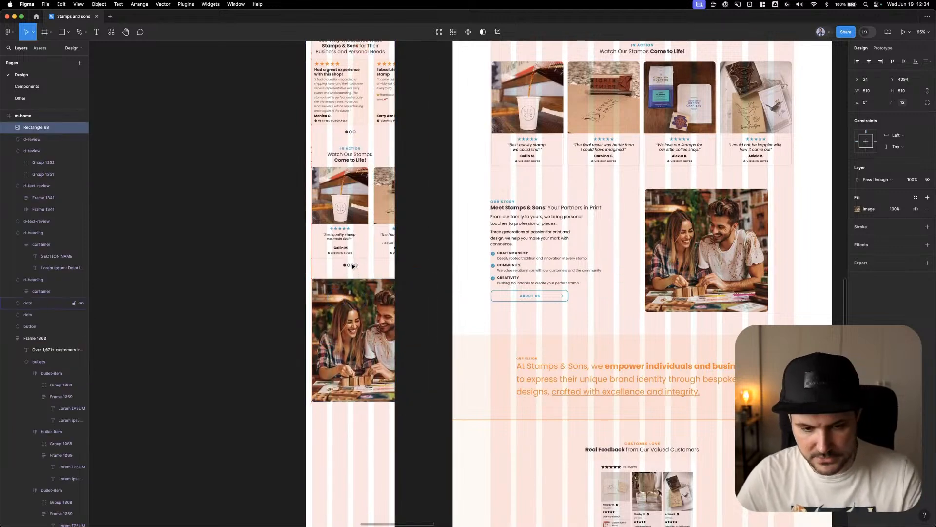
pyautogui.hotkey('shift', 'Down')
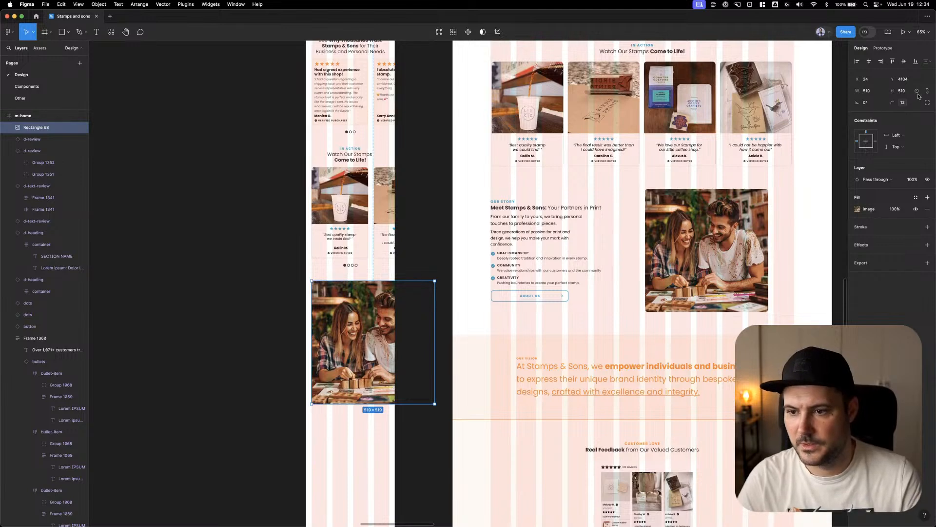
# Resize the mobile Our Story photo to 327 wide and 281 high
pyautogui.click(867, 91)
pyautogui.write('32')
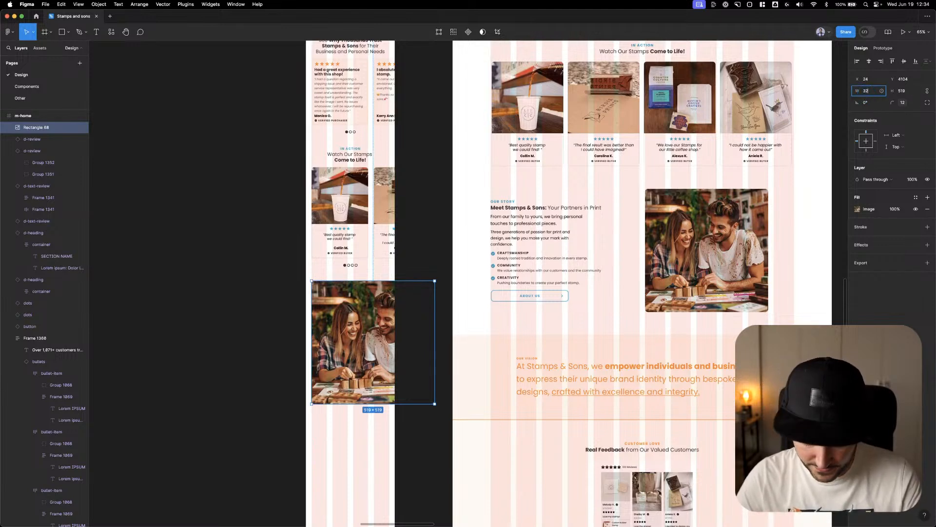
pyautogui.write('7')
pyautogui.press('Return')
pyautogui.click(906, 93)
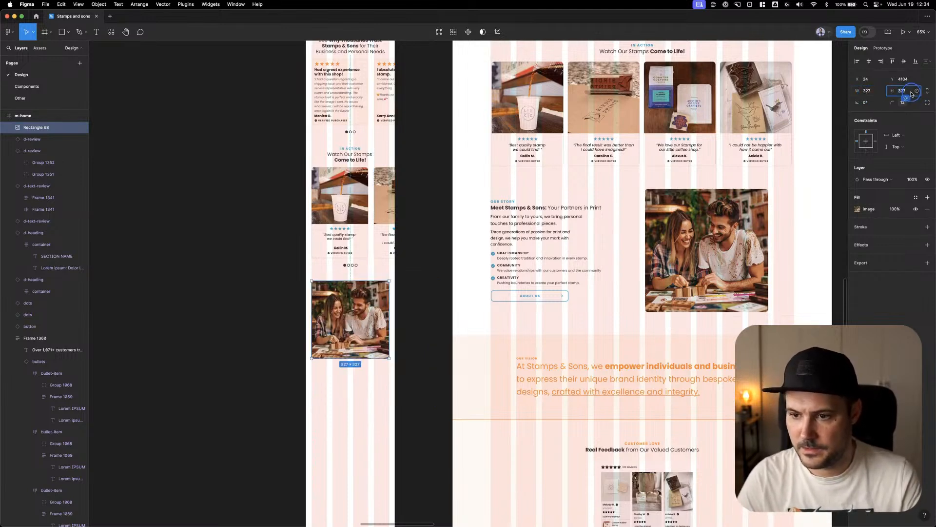
pyautogui.write('280')
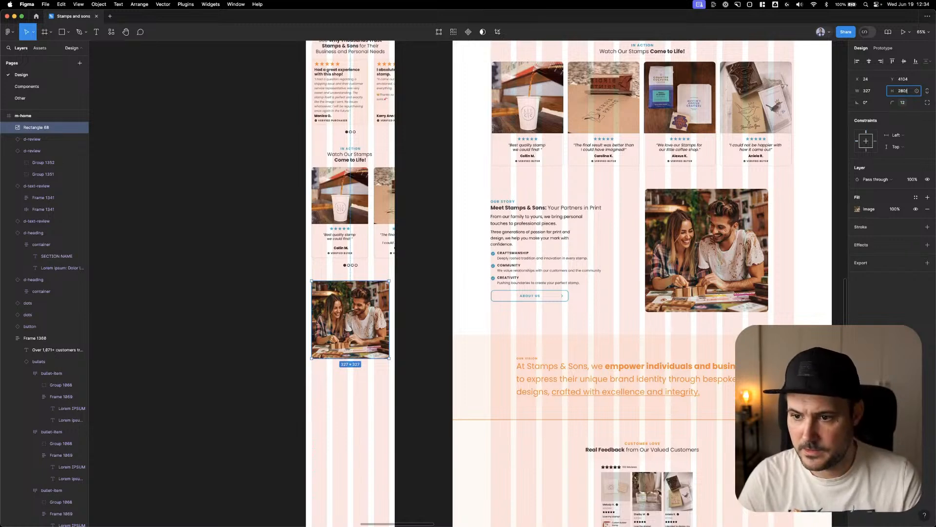
pyautogui.write('1')
pyautogui.press('Return')
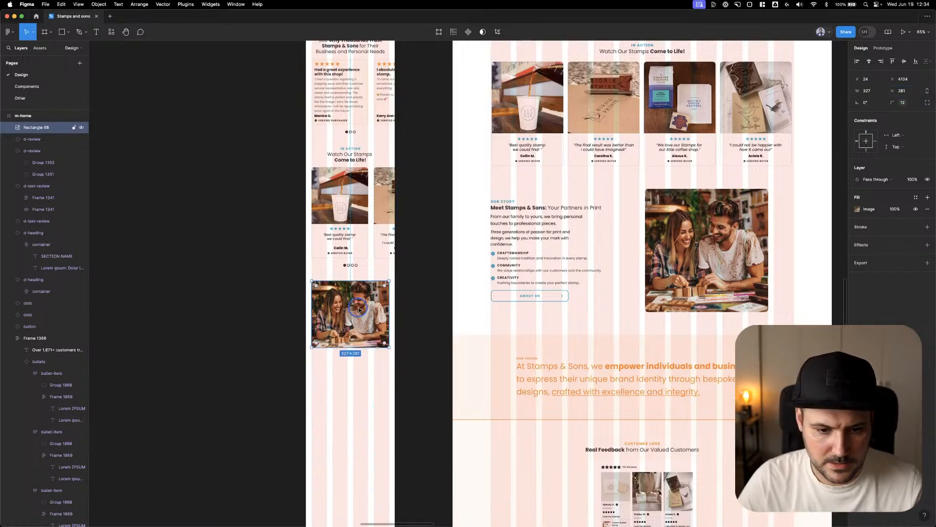
pyautogui.click(858, 208)
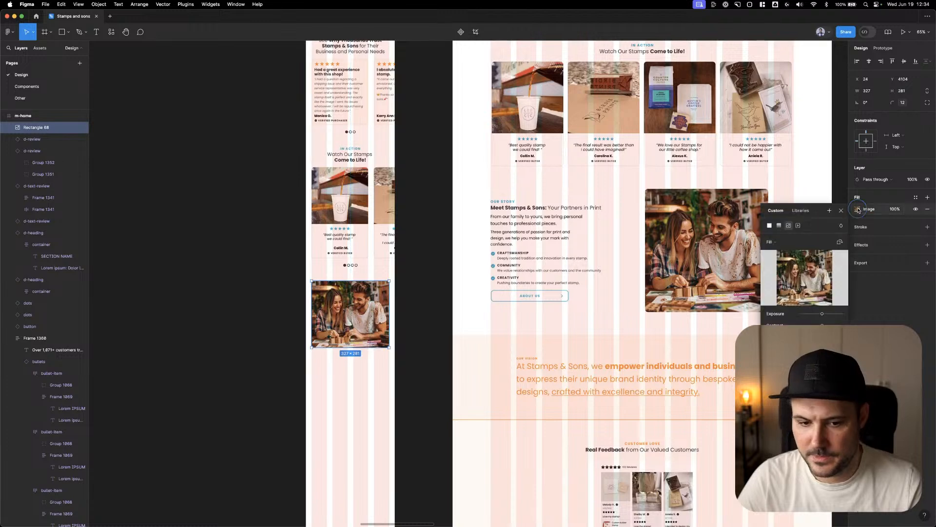
pyautogui.click(458, 247)
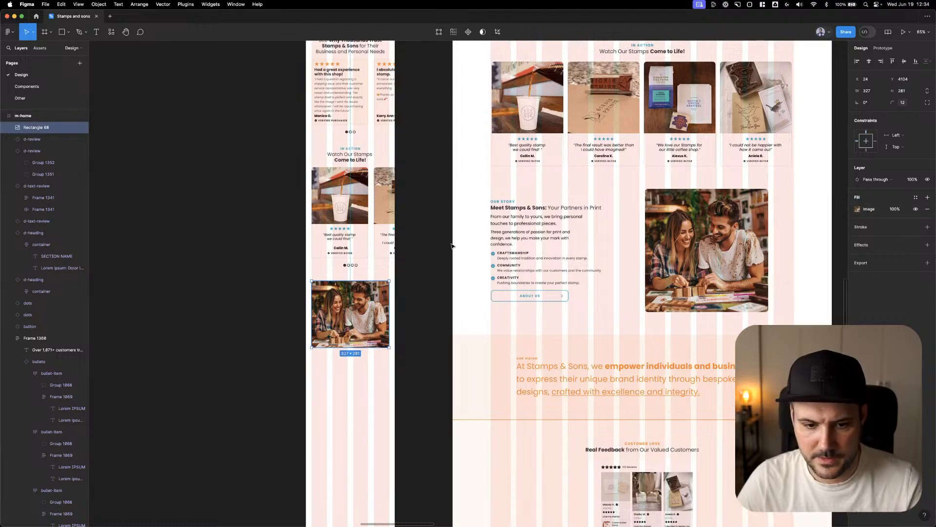
pyautogui.click(451, 247)
# Copy the desktop Our Story heading, both paragraphs, bullets and About Us button below the mobile photo at X 24, Y 4418
pyautogui.doubleClick(512, 219)
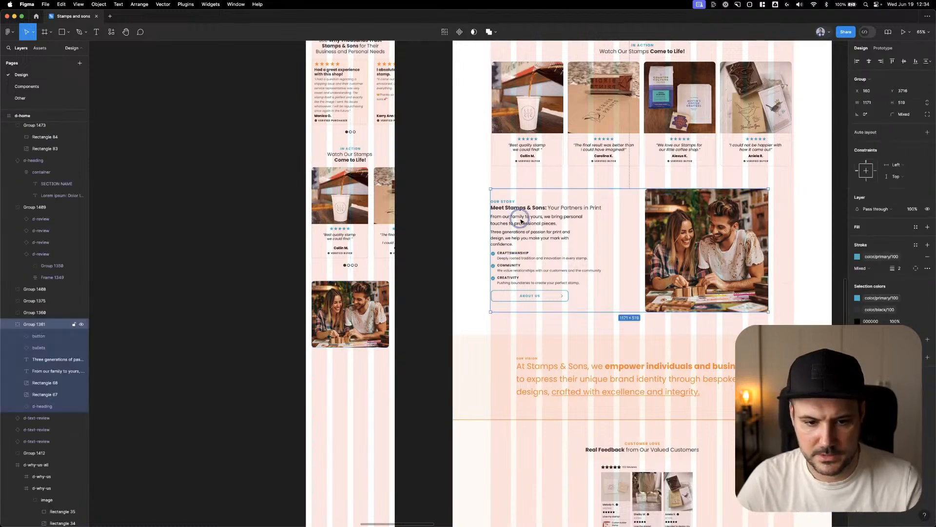
pyautogui.keyDown('shift'); pyautogui.click(520, 207); pyautogui.keyUp('shift')
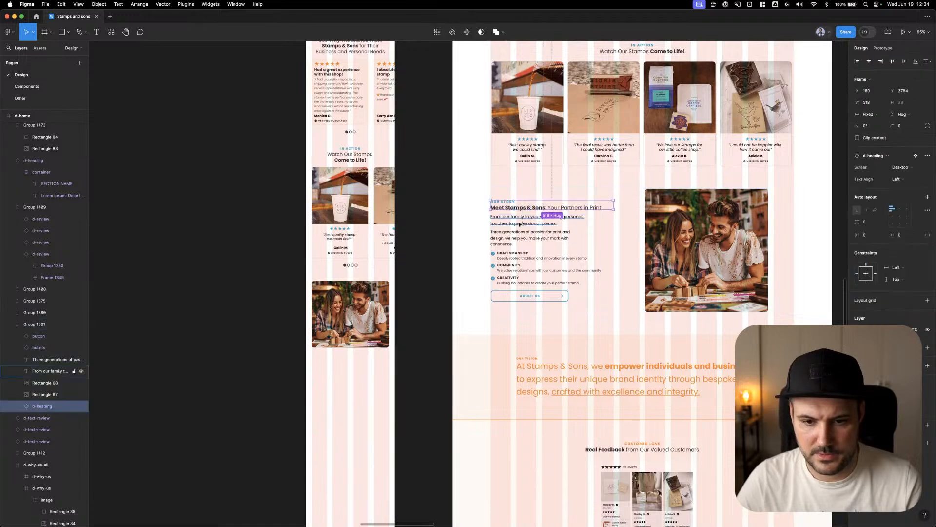
pyautogui.keyDown('shift'); pyautogui.click(516, 242); pyautogui.keyUp('shift')
pyautogui.keyDown('shift'); pyautogui.click(509, 261); pyautogui.keyUp('shift')
pyautogui.keyDown('shift'); pyautogui.click(518, 295); pyautogui.keyUp('shift')
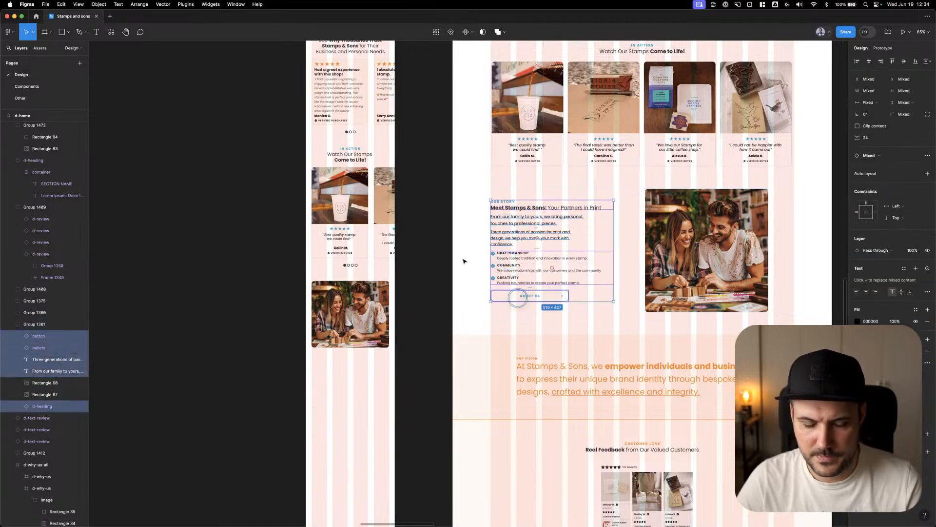
pyautogui.click(410, 197)
pyautogui.press('super+v')
pyautogui.moveTo(520, 208); pyautogui.dragTo(337, 390)
# Group the copied Our Story text elements, move them up to Y 4409, and ungroup them
pyautogui.press('super+g')
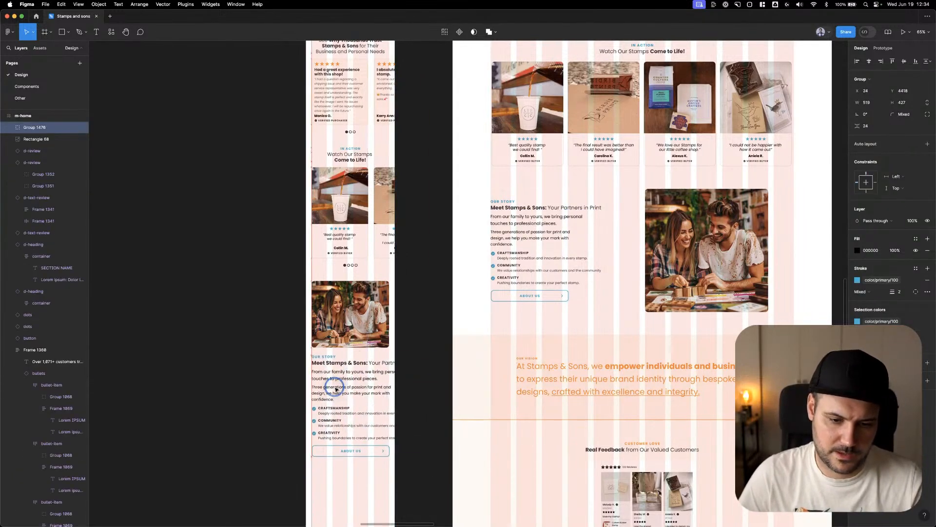
pyautogui.hotkey('shift', 'Up')
pyautogui.press('Down')
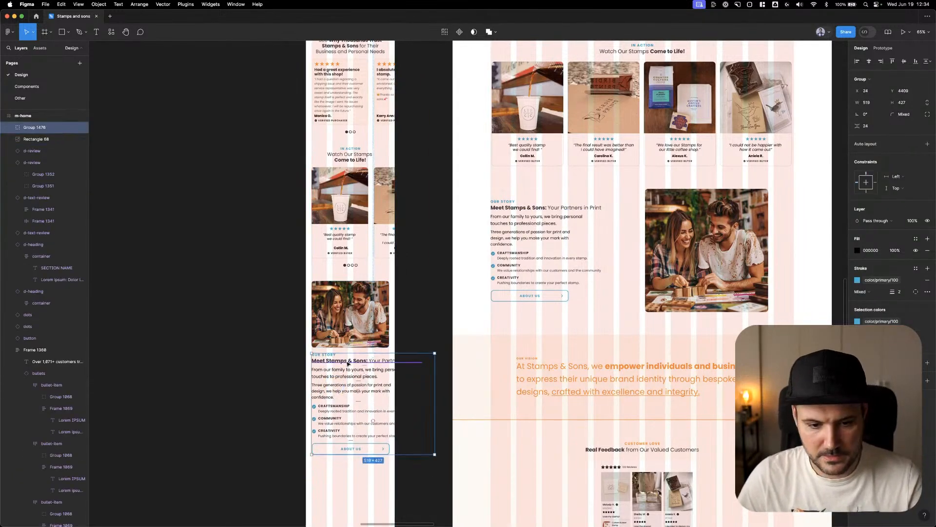
pyautogui.scroll(3, 348, 363)
pyautogui.press('shift+super+g')
# Switch the mobile Our Story heading to the Mobile screen variant, set its width to 375, and align it to the page's left edge
pyautogui.click(347, 361)
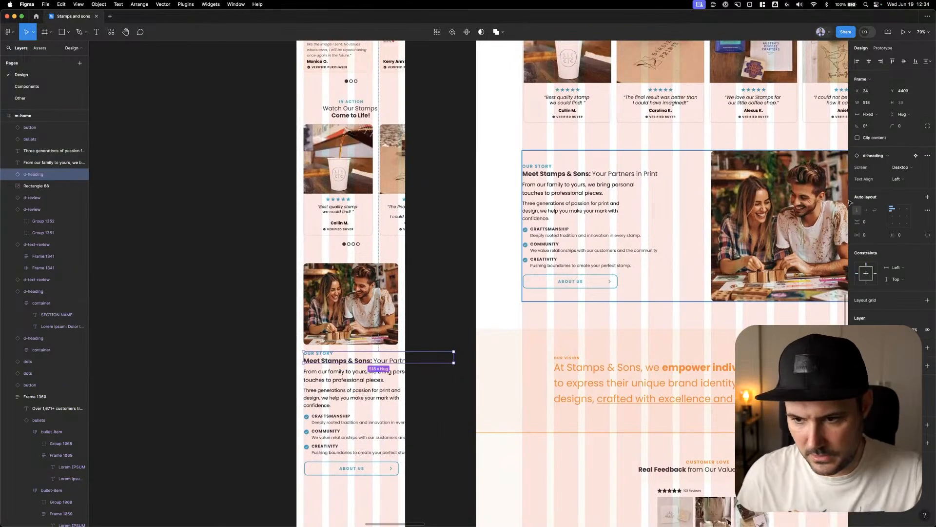
pyautogui.click(907, 168)
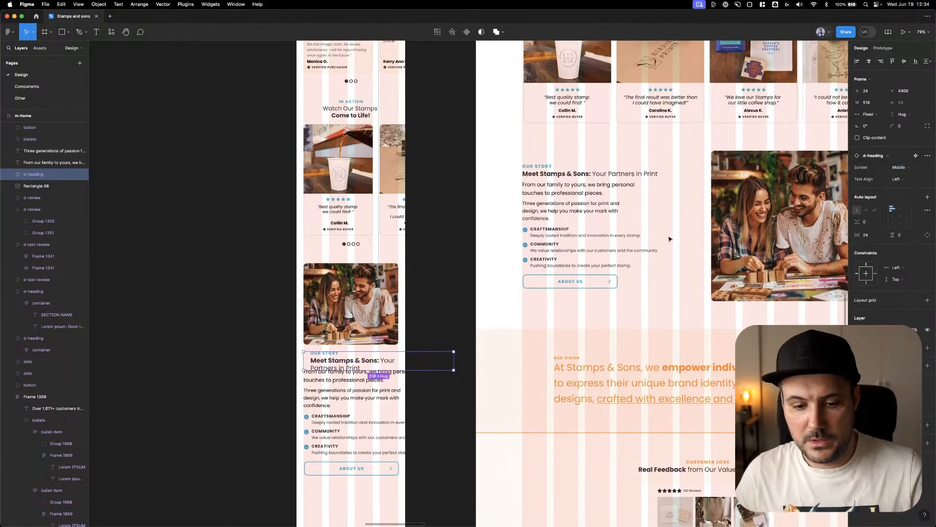
pyautogui.click(902, 178)
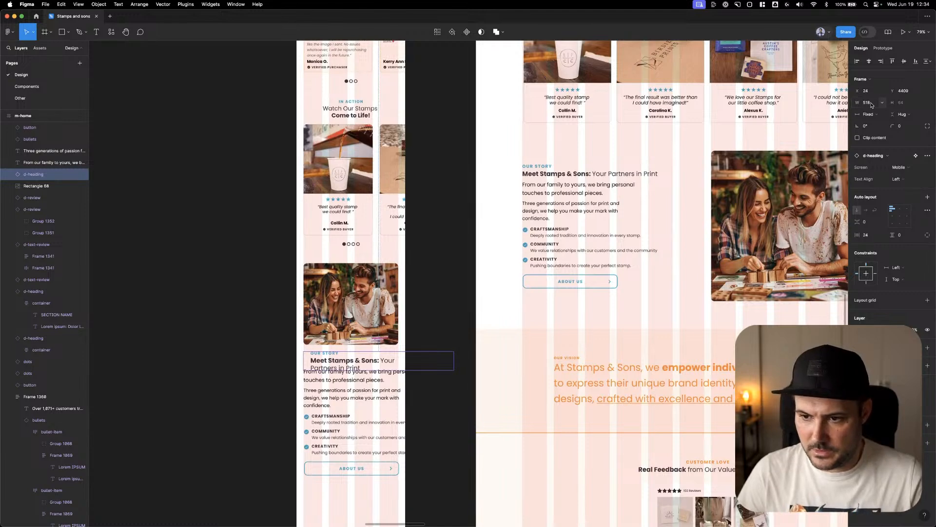
pyautogui.click(867, 103)
pyautogui.press('BackSpace')
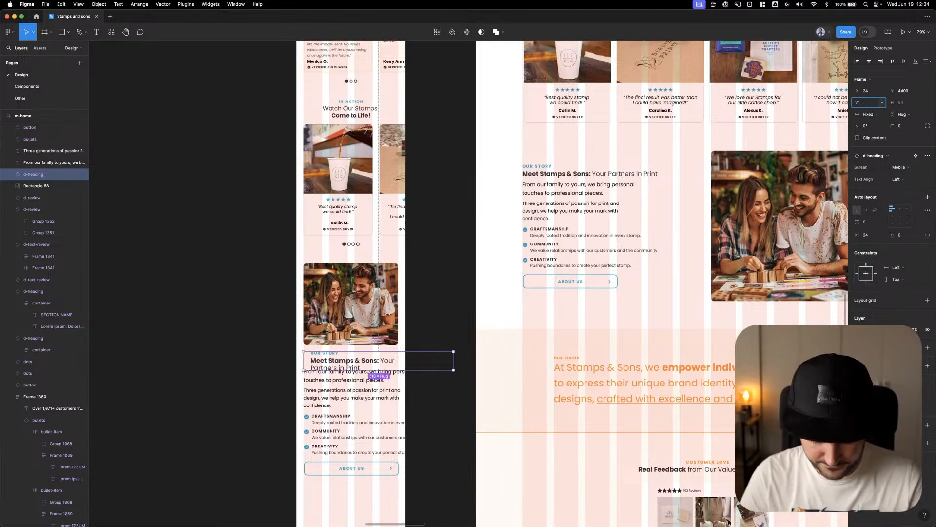
pyautogui.write('375')
pyautogui.press('Return')
pyautogui.click(857, 61)
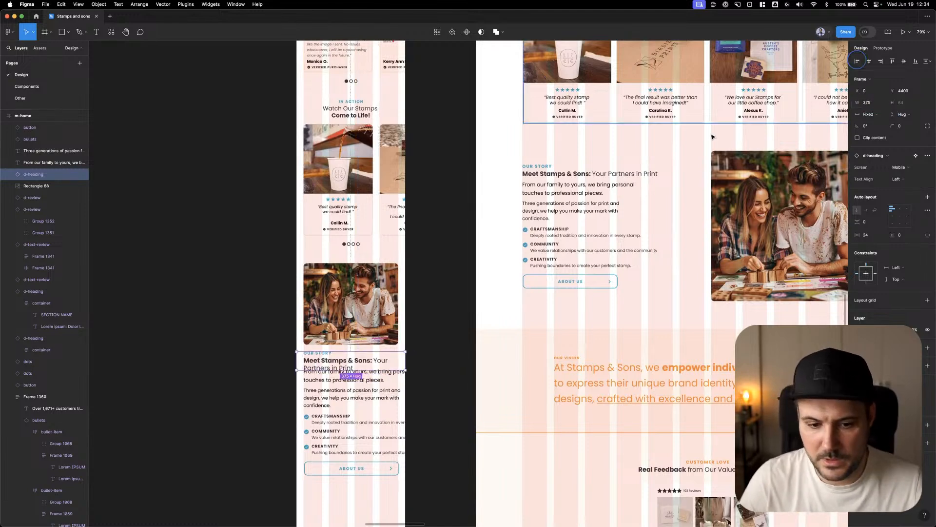
# Move the mobile Our Story paragraphs, bullets and button down to Y 4497, and set the first paragraph's width to 327
pyautogui.moveTo(365, 374); pyautogui.dragTo(353, 472)
pyautogui.keyDown('shift'); pyautogui.click(352, 471); pyautogui.keyUp('shift')
pyautogui.moveTo(352, 391); pyautogui.dragTo(351, 399)
pyautogui.click(331, 390)
pyautogui.click(880, 197)
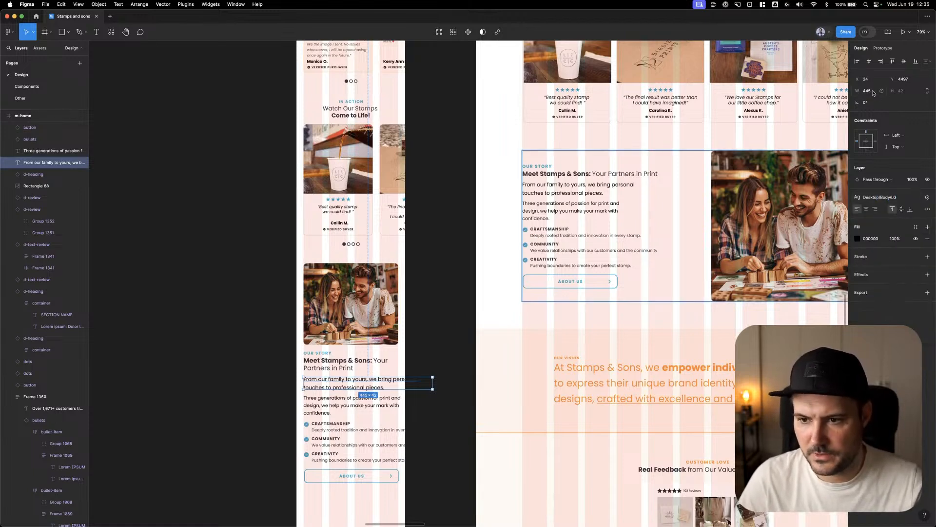
pyautogui.click(868, 90)
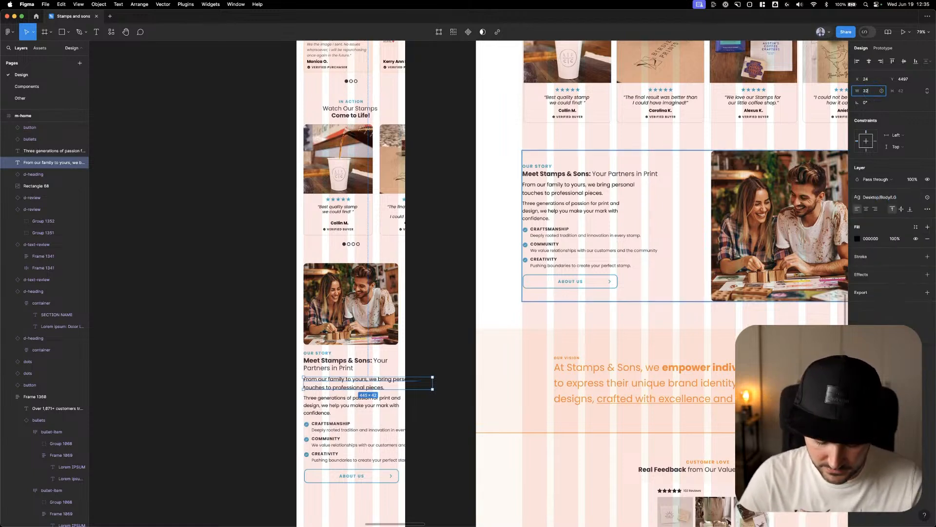
pyautogui.write('327')
pyautogui.press('Return')
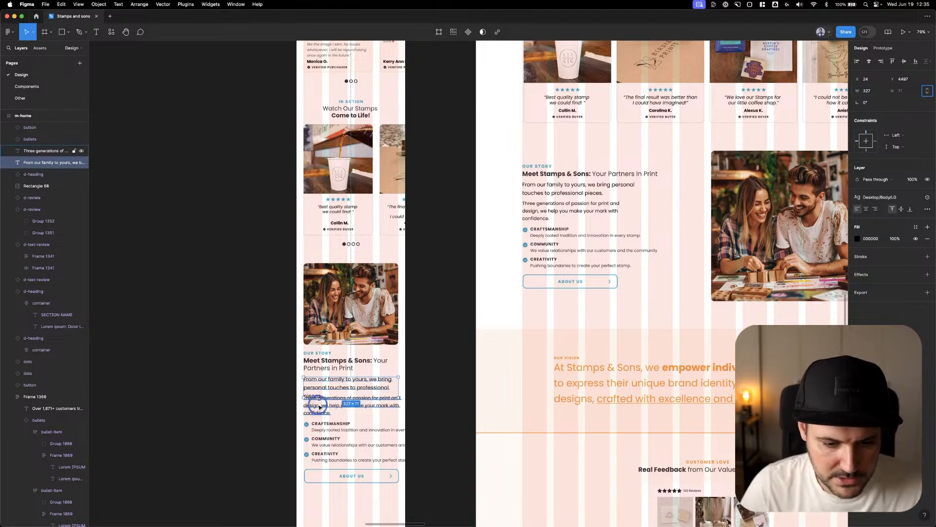
# Move the second Our Story paragraph, bullets and button down, placing the paragraph at Y 4582, and set its width to 327
pyautogui.click(320, 405)
pyautogui.keyDown('shift'); pyautogui.click(324, 445); pyautogui.keyUp('shift')
pyautogui.keyDown('shift'); pyautogui.click(335, 474); pyautogui.keyUp('shift')
pyautogui.moveTo(343, 447); pyautogui.dragTo(343, 456)
pyautogui.click(350, 413)
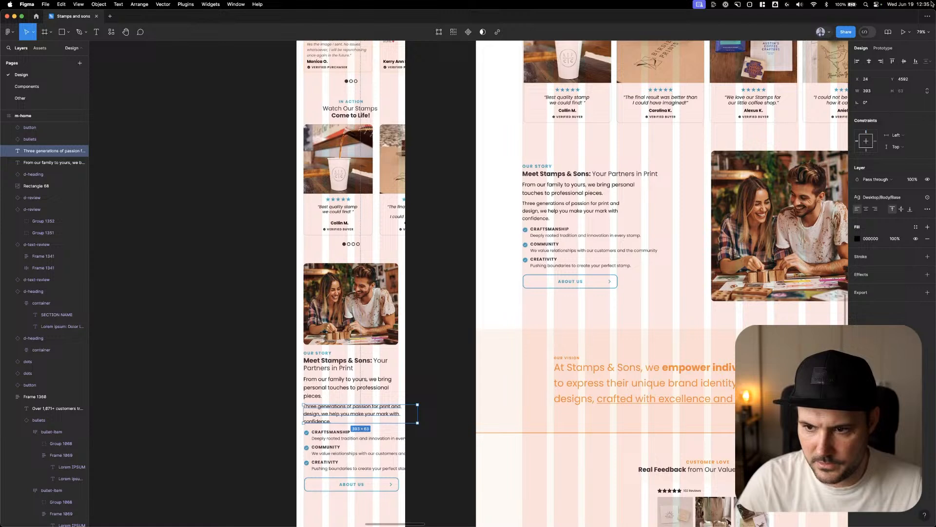
pyautogui.click(871, 91)
pyautogui.write('327')
pyautogui.press('Return')
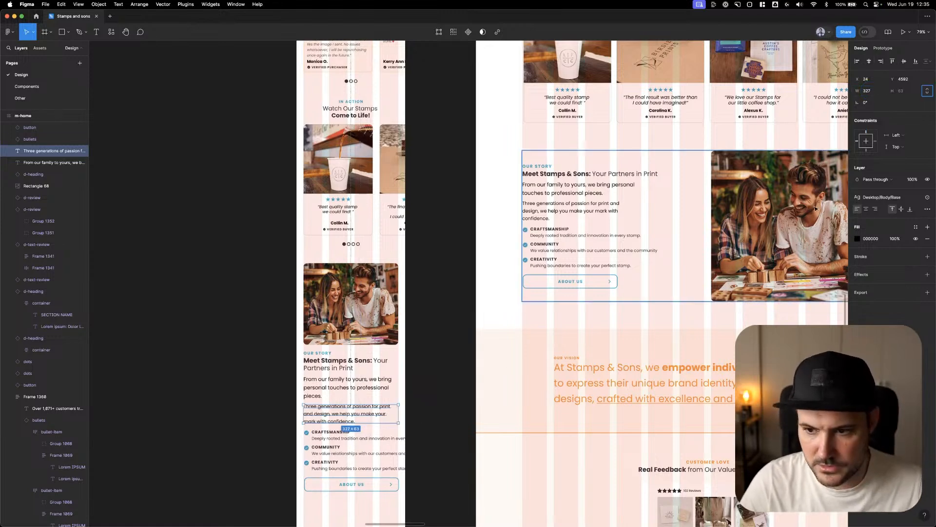
# Apply the Mobile/Body/Base text style to the second Our Story paragraph on the mobile page
pyautogui.click(901, 196)
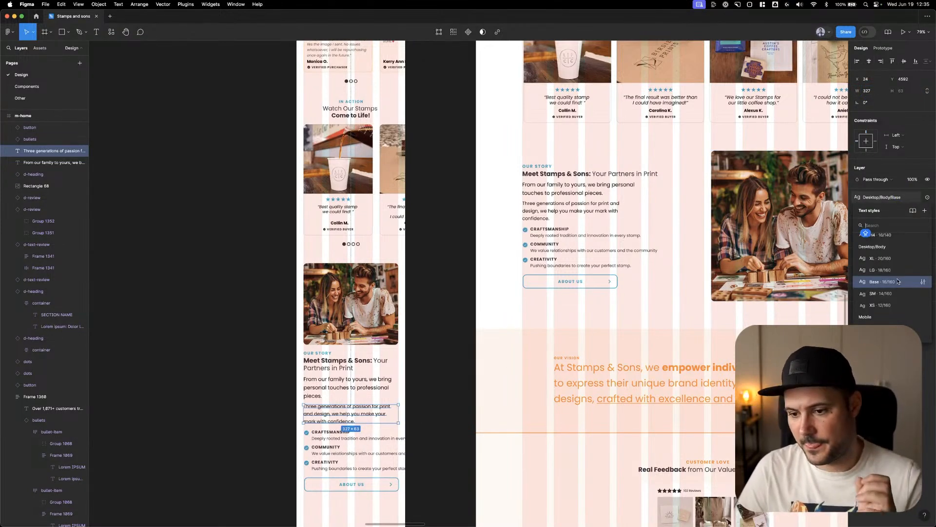
pyautogui.scroll(-3, 899, 282)
pyautogui.scroll(-2, 898, 297)
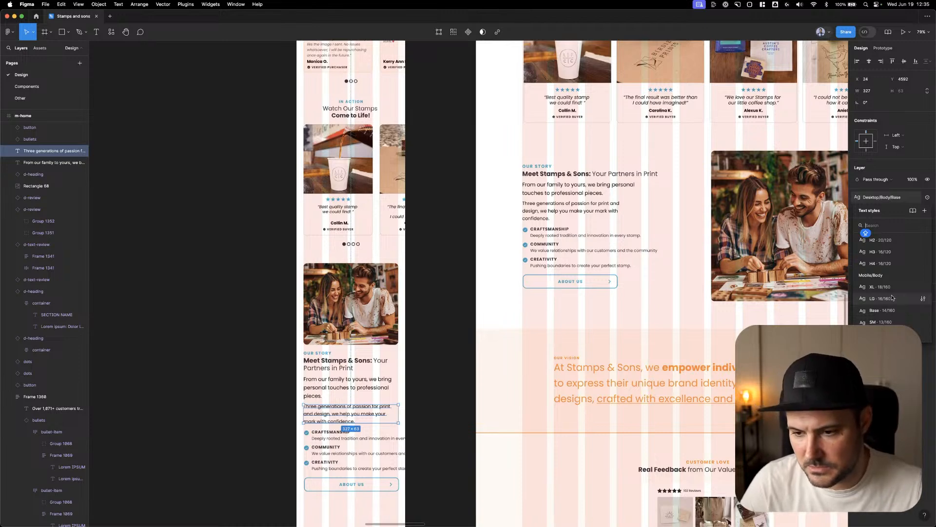
pyautogui.click(892, 298)
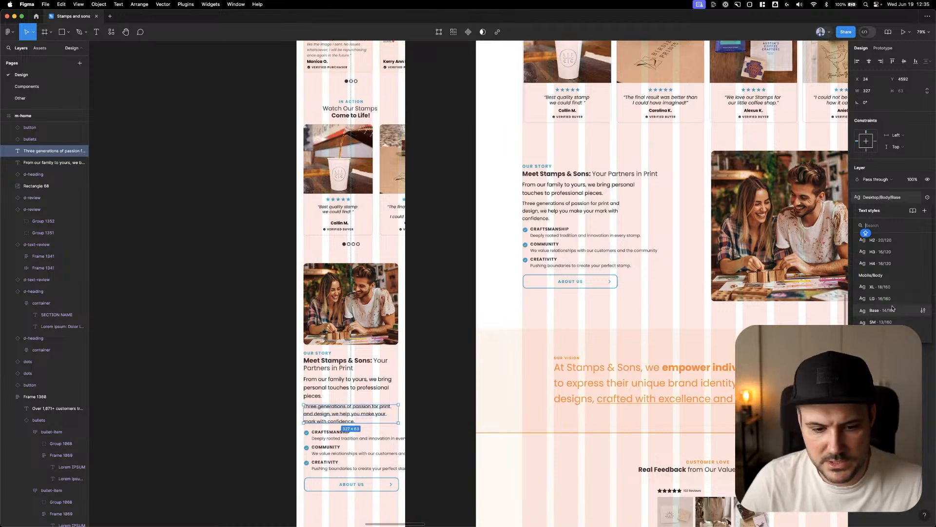
# Apply the Mobile/Body/LG text style to the first Our Story paragraph on the mobile page
pyautogui.click(368, 389)
pyautogui.click(898, 197)
pyautogui.scroll(-2, 897, 293)
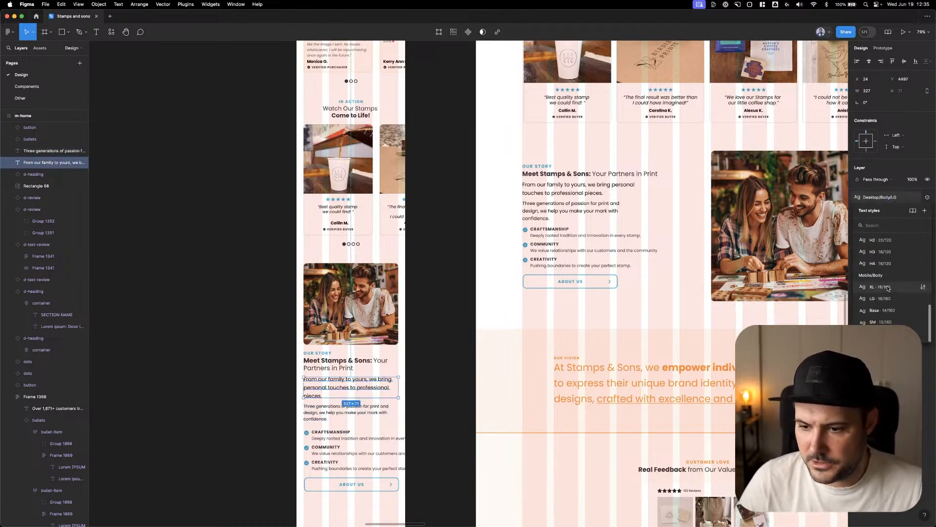
pyautogui.click(899, 298)
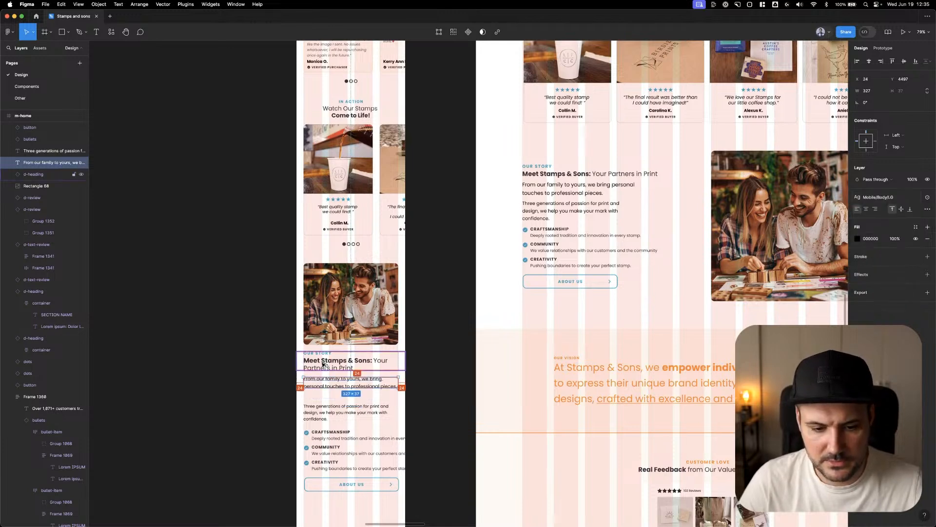
# Break the mobile Our Story heading after "Meet Stamps & Sons:" so "Your Partners in Print" starts a second line
pyautogui.click(331, 412)
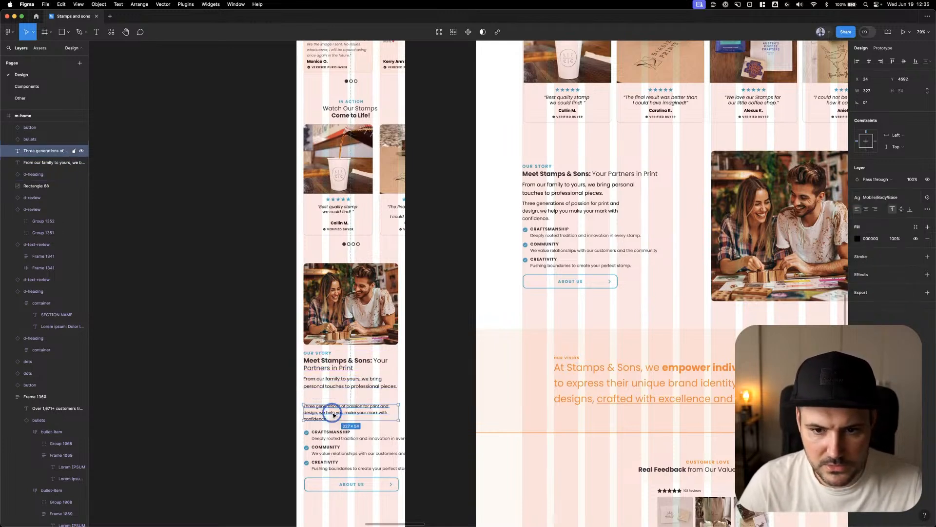
pyautogui.click(335, 360)
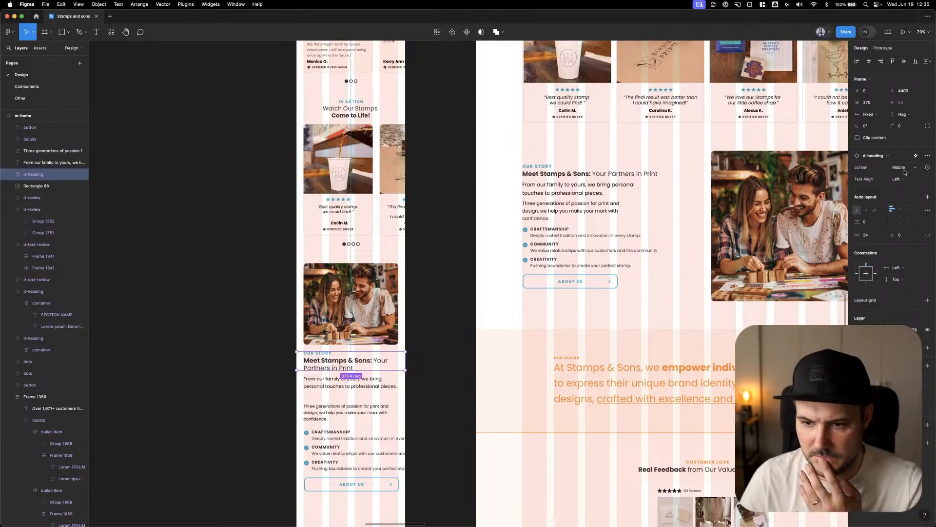
pyautogui.doubleClick(375, 363)
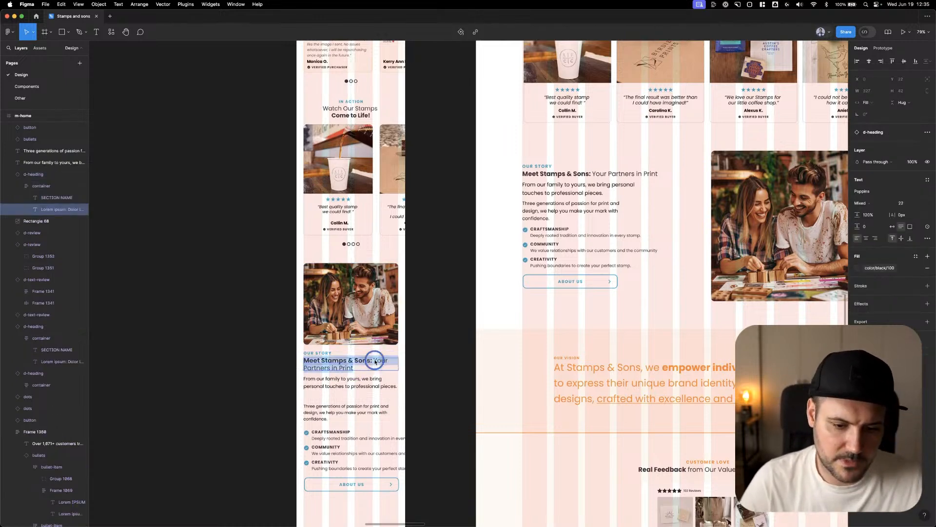
pyautogui.click(414, 368)
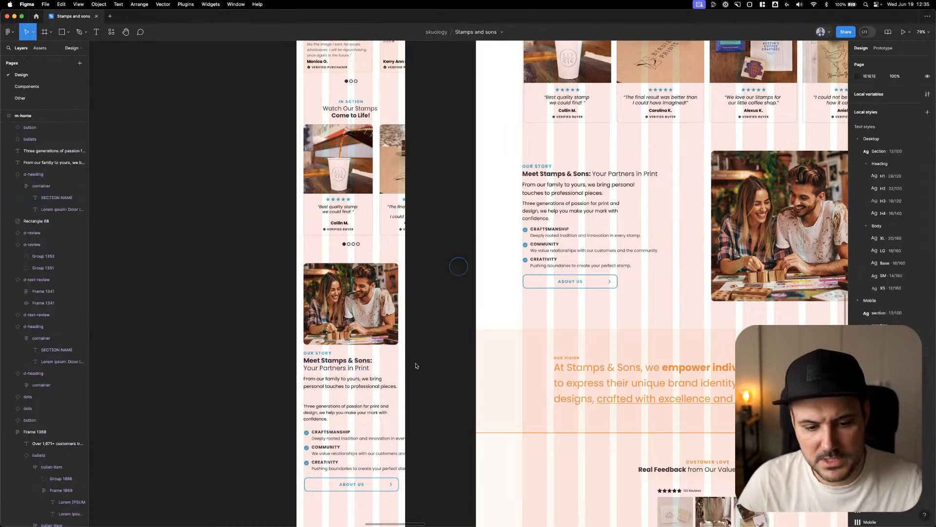
# Move the second Our Story paragraph up to sit closely beneath the first paragraph
pyautogui.click(363, 403)
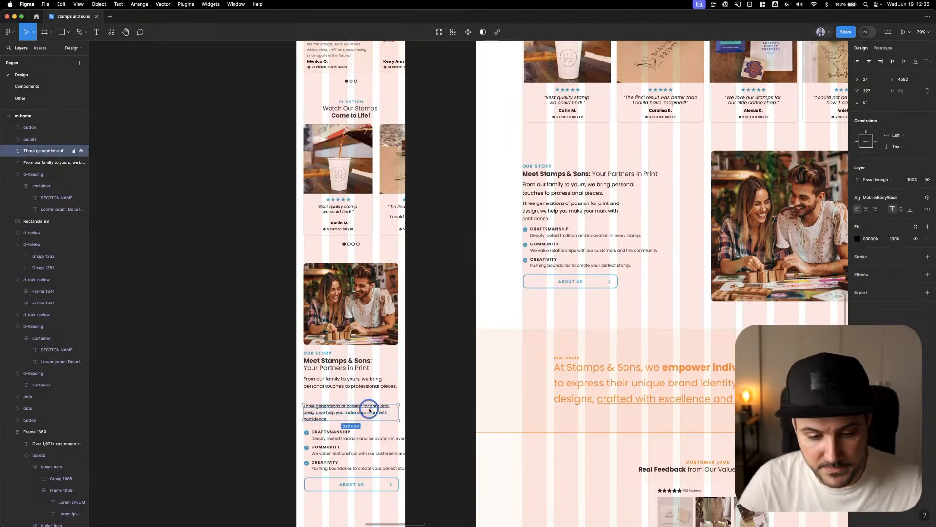
pyautogui.click(417, 354)
pyautogui.scroll(-3, 430, 410)
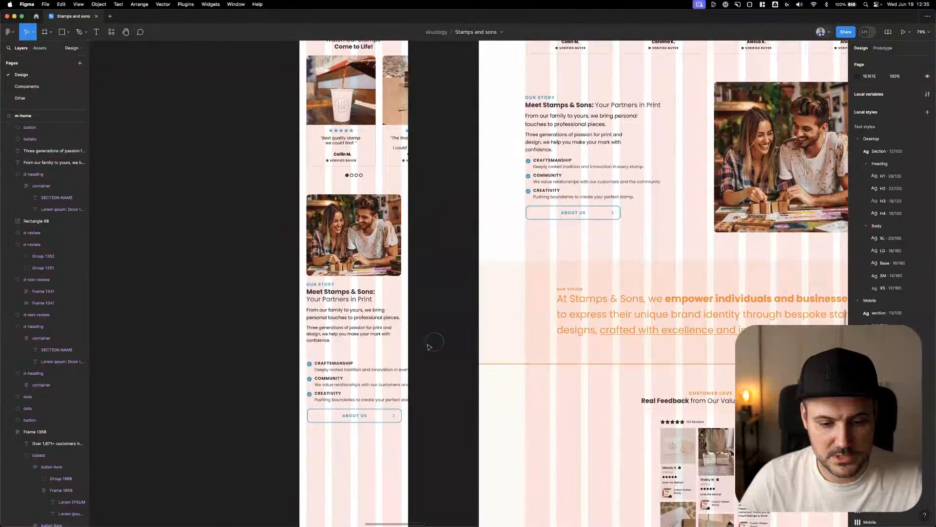
# Narrow the mobile Our Story bullets to 331 wide and place them at Y 4636 with the About Us button directly below
pyautogui.click(348, 367)
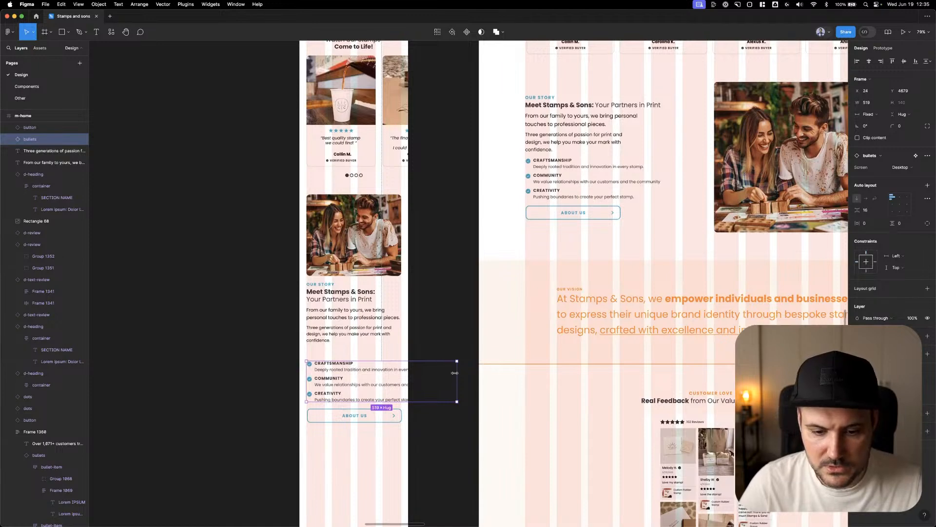
pyautogui.moveTo(454, 373); pyautogui.dragTo(403, 366)
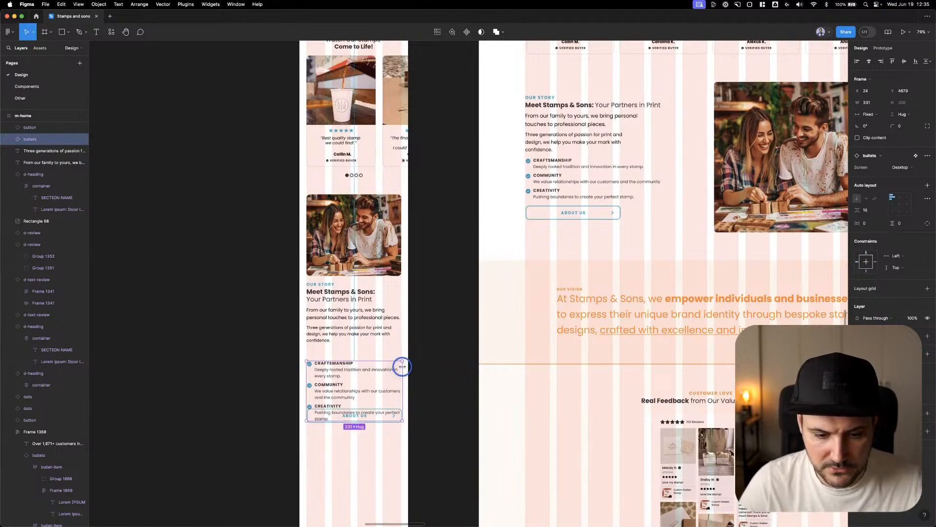
pyautogui.click(443, 409)
pyautogui.moveTo(359, 416); pyautogui.dragTo(354, 434)
pyautogui.keyDown('shift'); pyautogui.click(366, 397); pyautogui.keyUp('shift')
pyautogui.moveTo(351, 394); pyautogui.dragTo(350, 381)
# Try the Mobile screen variant on the Our Story bullets, and undo the change
pyautogui.click(361, 365)
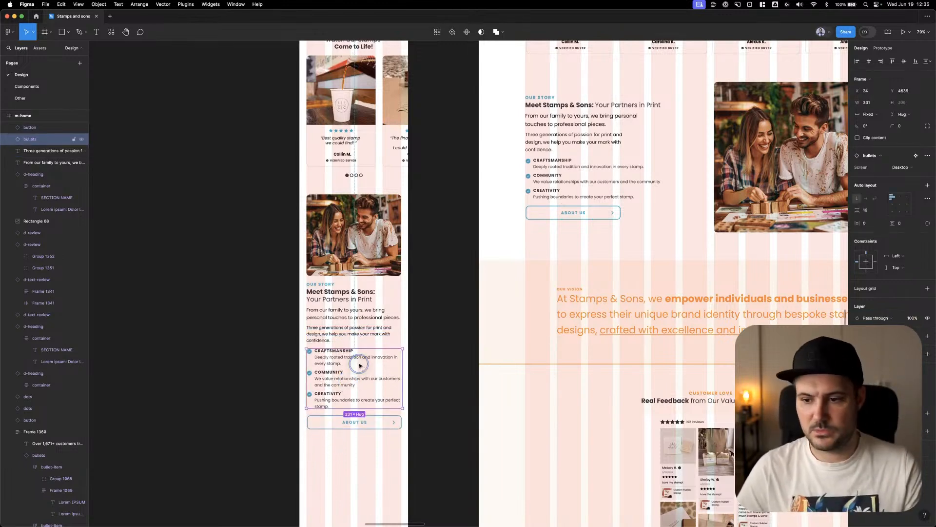
pyautogui.click(904, 167)
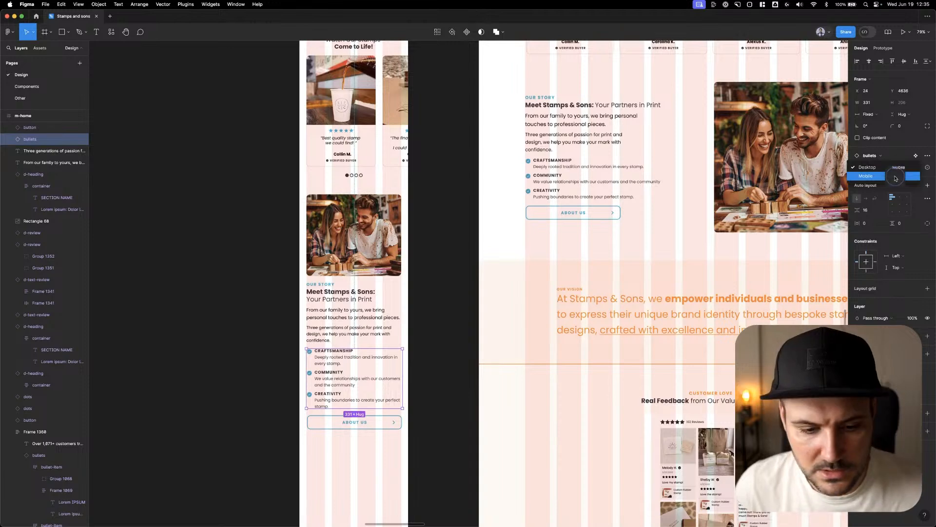
pyautogui.click(902, 179)
pyautogui.press('super+z')
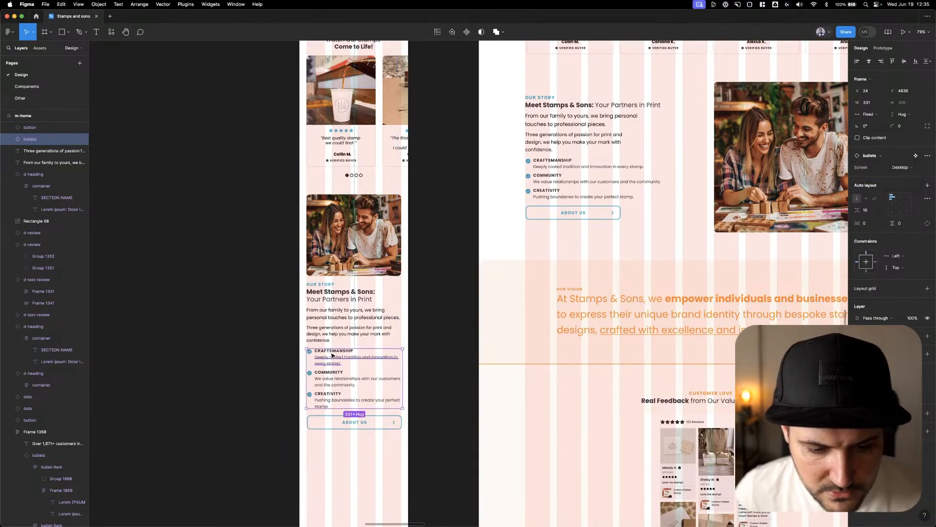
# Narrow the mobile Our Story bullets to 275 wide so their descriptions wrap earlier
pyautogui.moveTo(403, 362); pyautogui.dragTo(386, 360)
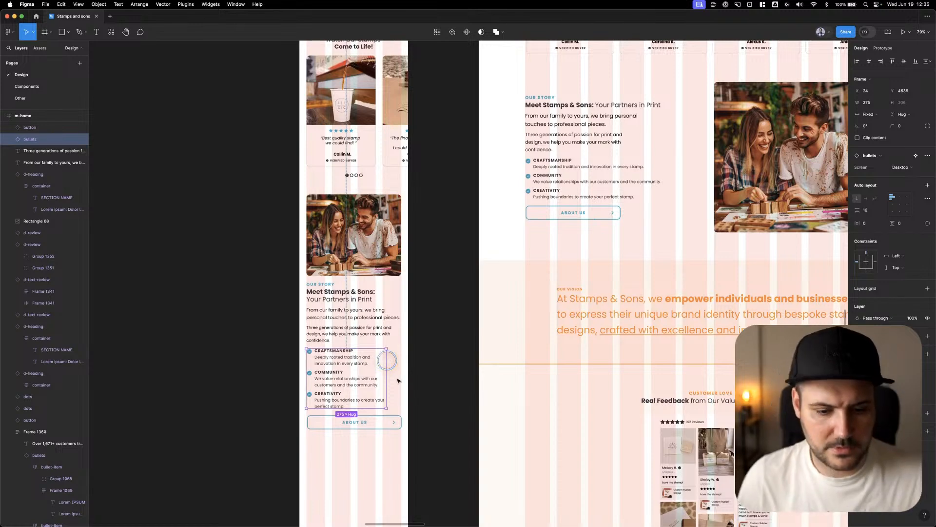
pyautogui.click(445, 371)
pyautogui.rightClick(445, 370)
pyautogui.scroll(-4, 431, 303)
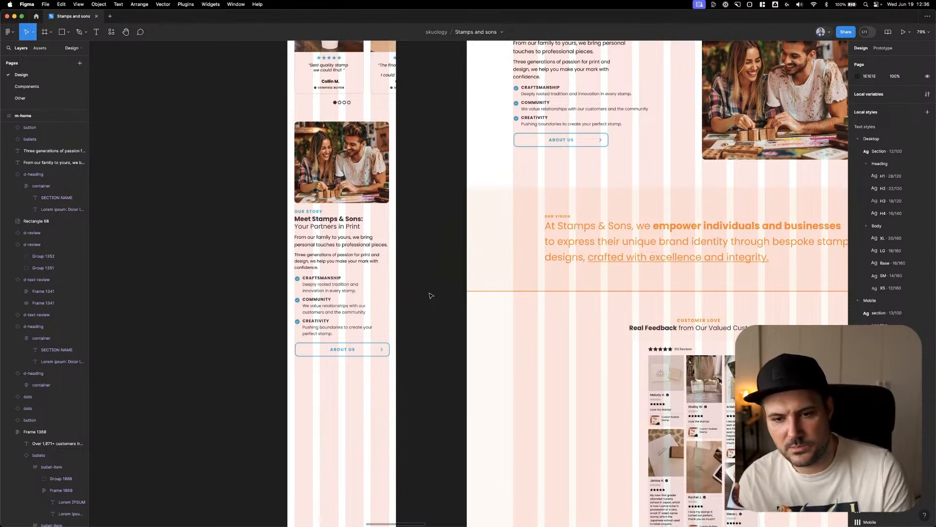
# Compare the mobile Our Story bullets' size and variant settings with those of the bullets in the mobile hero section
pyautogui.scroll(5, 431, 295)
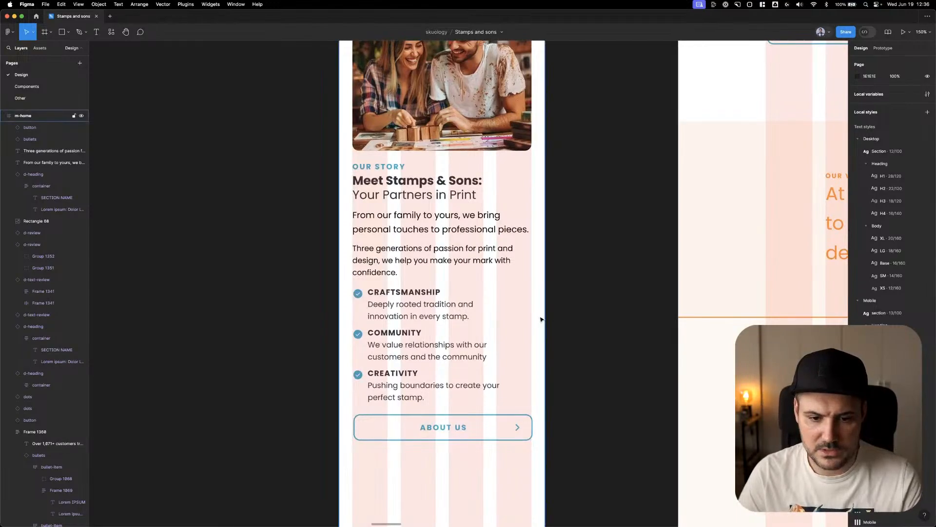
pyautogui.scroll(-5, 539, 318)
pyautogui.click(472, 322)
pyautogui.scroll(15, 472, 322)
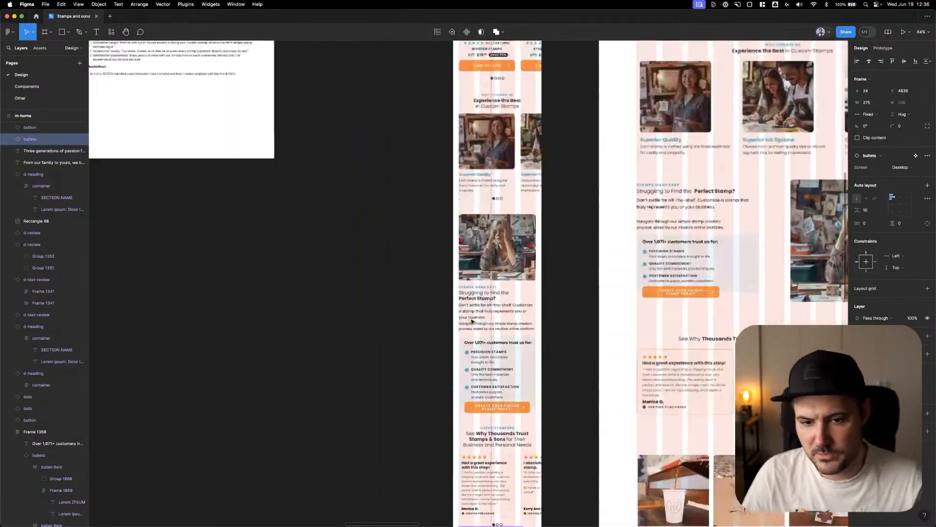
pyautogui.scroll(-5, 472, 322)
pyautogui.click(490, 200)
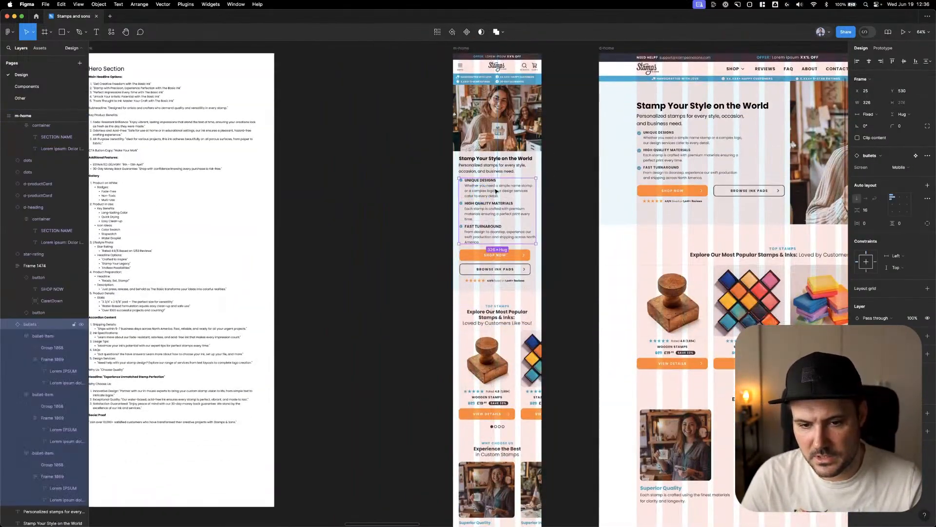
pyautogui.scroll(-10, 511, 196)
pyautogui.scroll(-11, 511, 196)
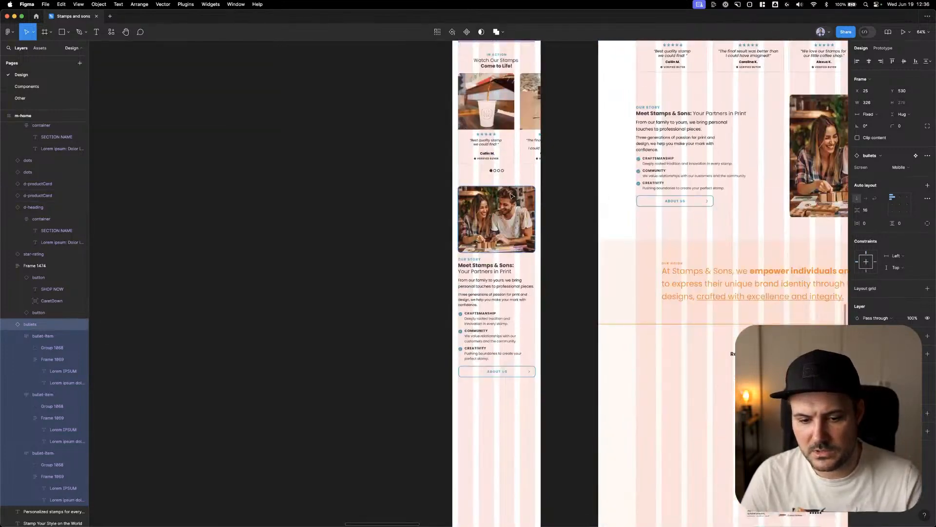
pyautogui.click(523, 252)
pyautogui.scroll(1, 523, 252)
pyautogui.rightClick(519, 254)
pyautogui.click(533, 218)
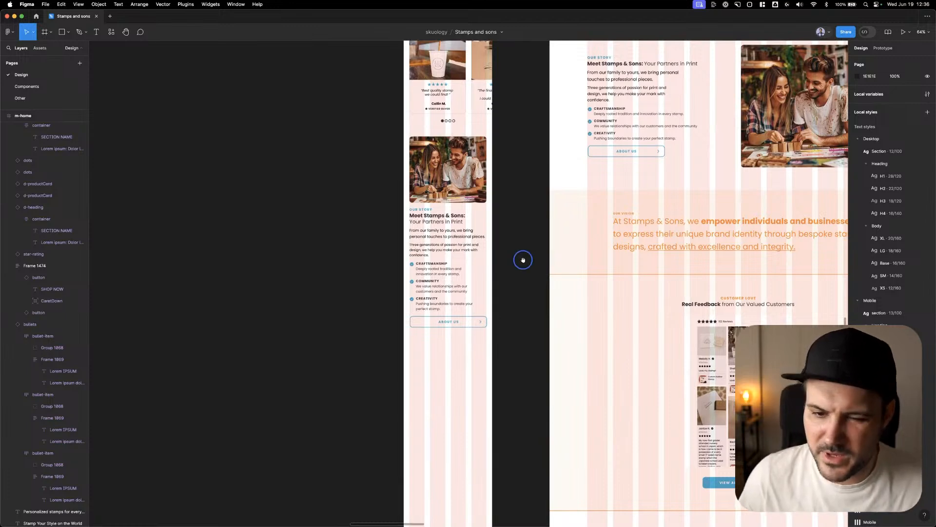
# Copy the desktop Our Vision banner into the mobile page below the About Us button at X 0, Y 4974, and set its width to 375
pyautogui.scroll(-1, 523, 260)
pyautogui.moveTo(556, 198); pyautogui.dragTo(415, 342)
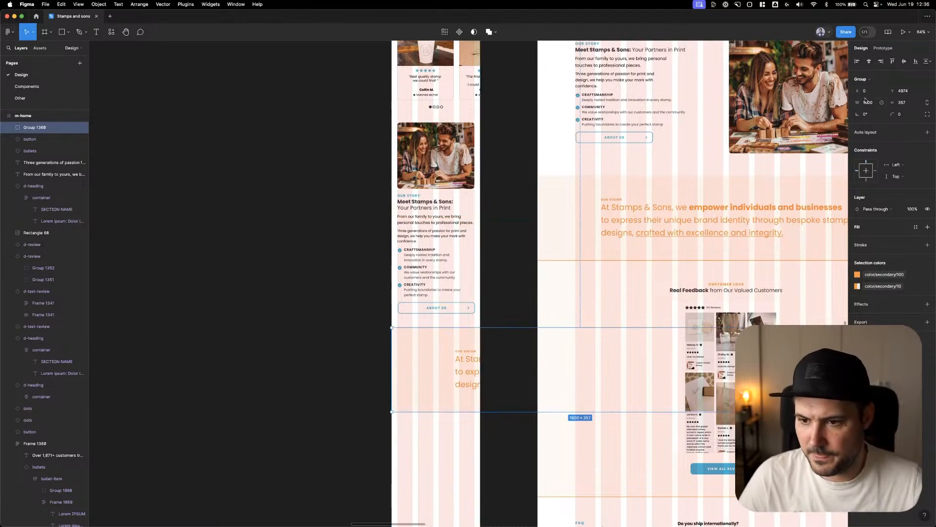
pyautogui.write('375')
pyautogui.press('Tab')
pyautogui.scroll(-5, 434, 166)
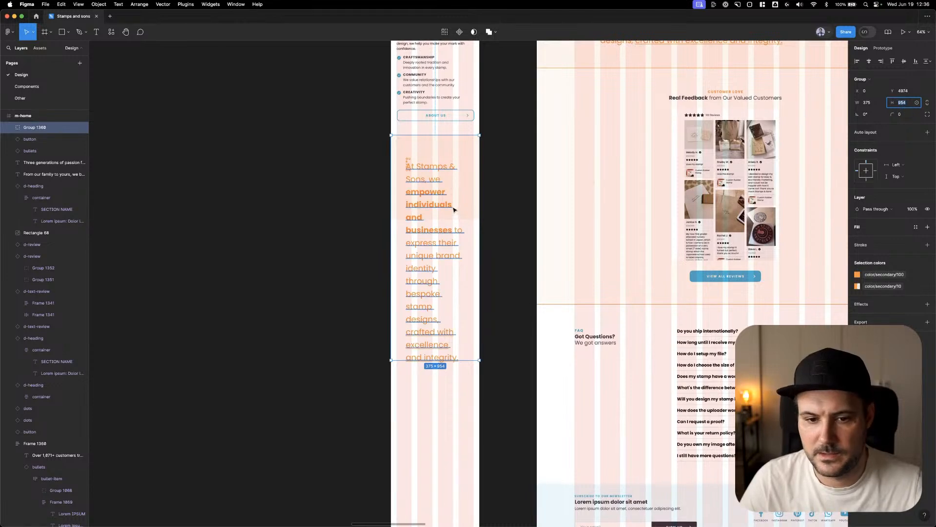
# Ungroup the mobile Our Vision banner, and give its small label auto width and the Mobile section text style
pyautogui.press('super+shift+g')
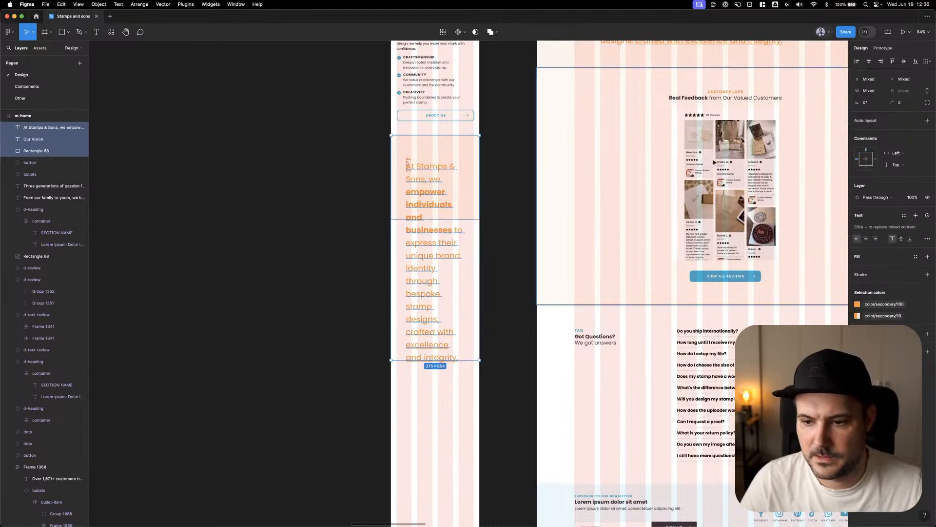
pyautogui.click(408, 162)
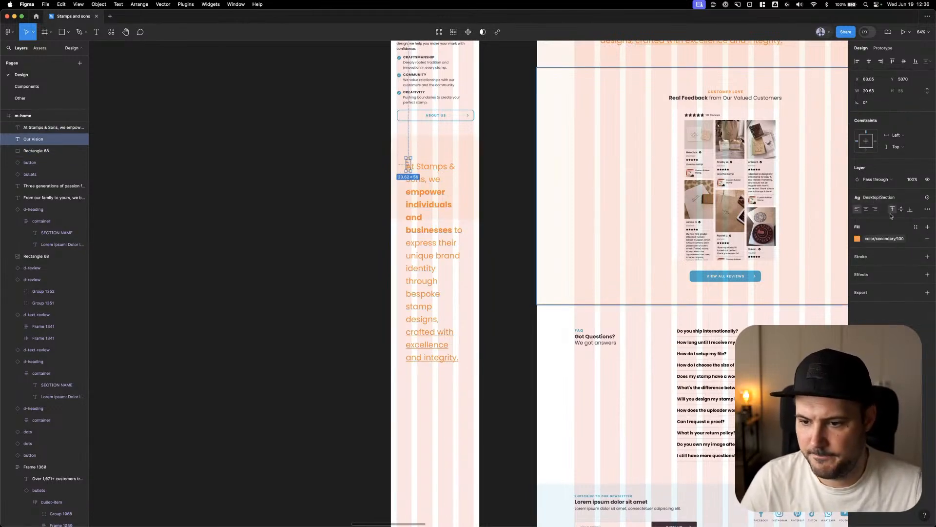
pyautogui.click(928, 209)
pyautogui.click(822, 271)
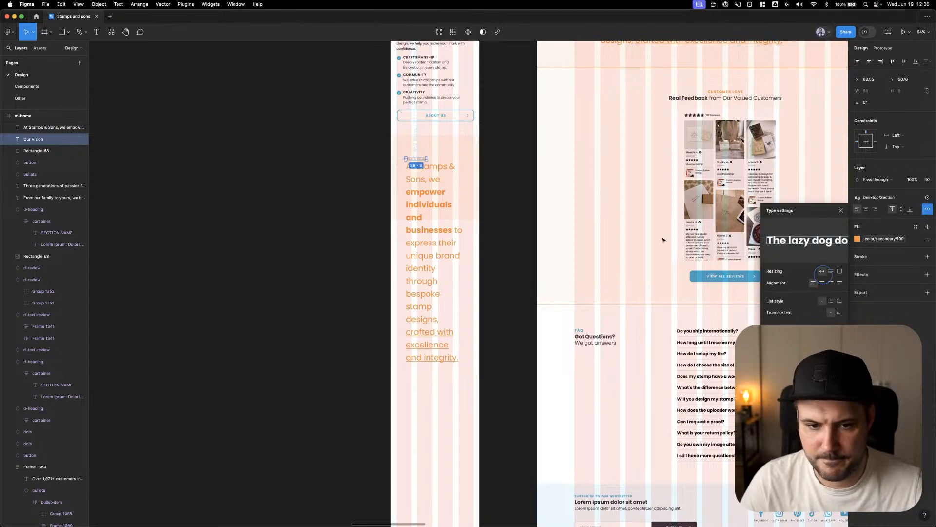
pyautogui.click(879, 197)
pyautogui.scroll(-2, 887, 266)
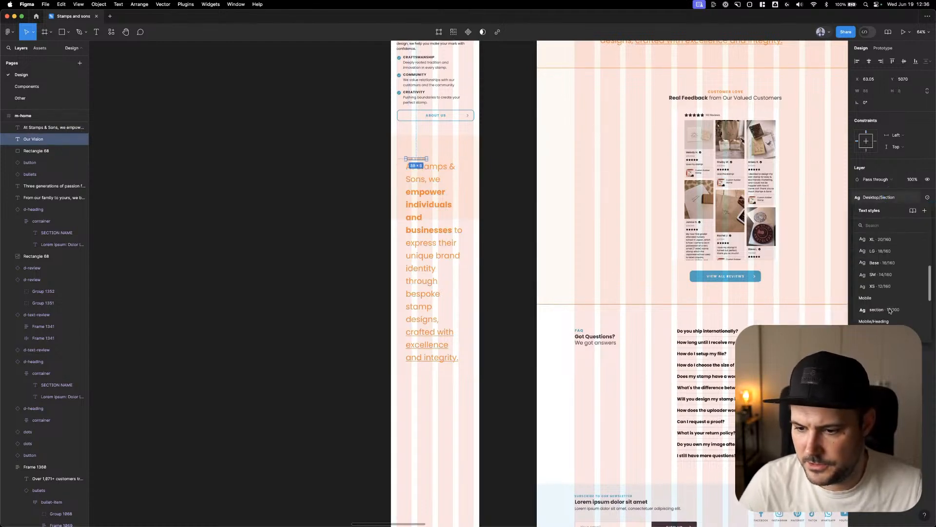
pyautogui.scroll(1, 886, 266)
pyautogui.scroll(-5, 888, 283)
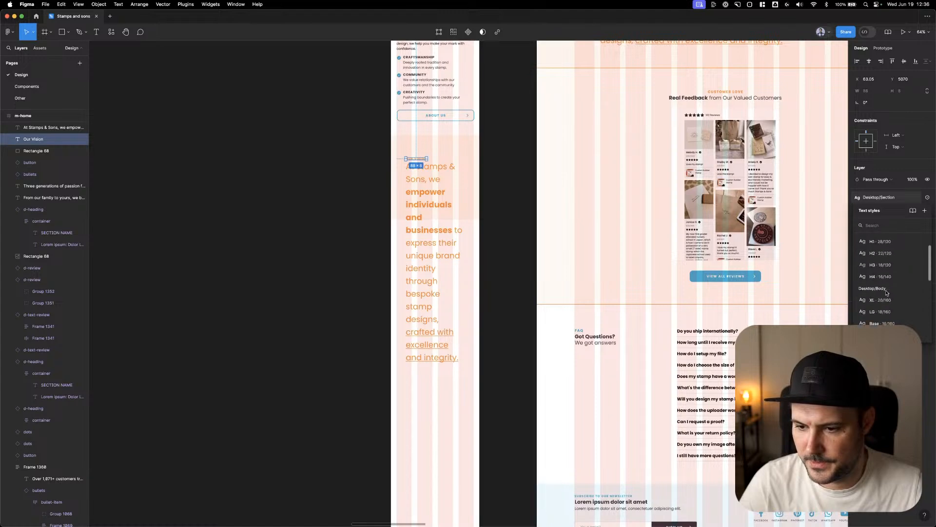
pyautogui.click(885, 292)
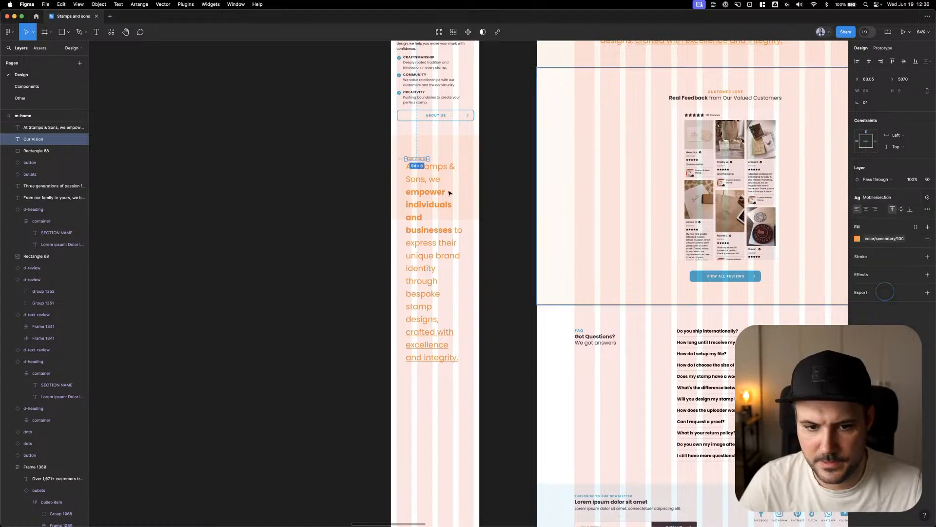
# Narrow the mobile Our Vision background rectangle to 351 wide at X 12, keeping it centred on the page
pyautogui.click(411, 181)
pyautogui.click(428, 145)
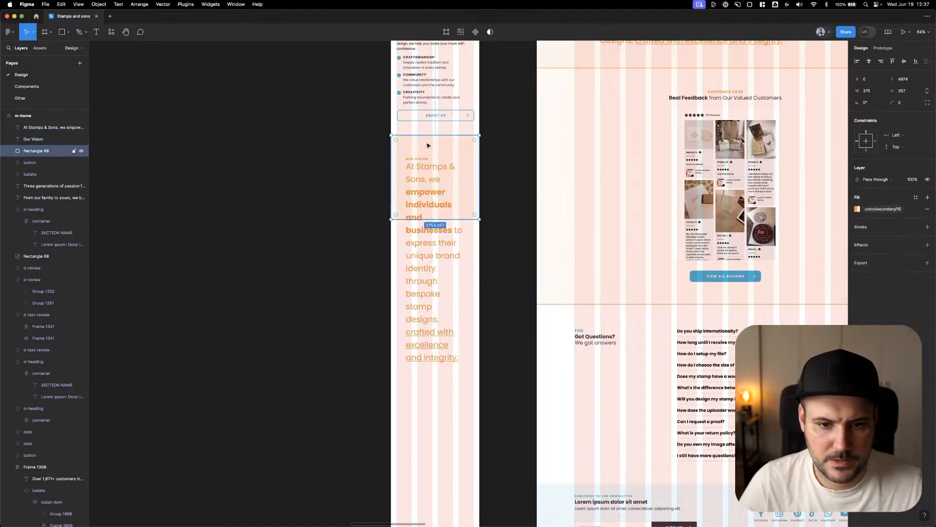
pyautogui.moveTo(480, 146); pyautogui.dragTo(474, 146)
pyautogui.click(872, 91)
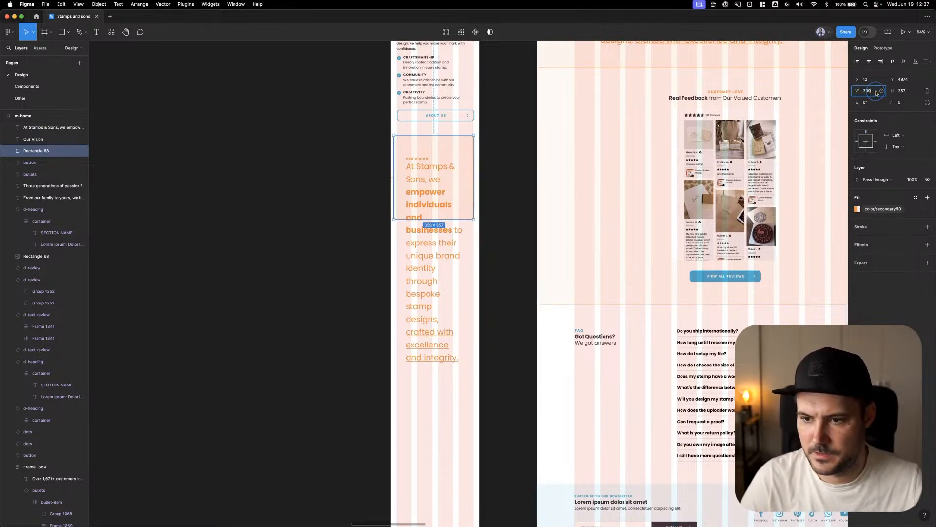
# Set the font size of the mobile Our Vision statement to 24
pyautogui.click(420, 167)
pyautogui.click(927, 198)
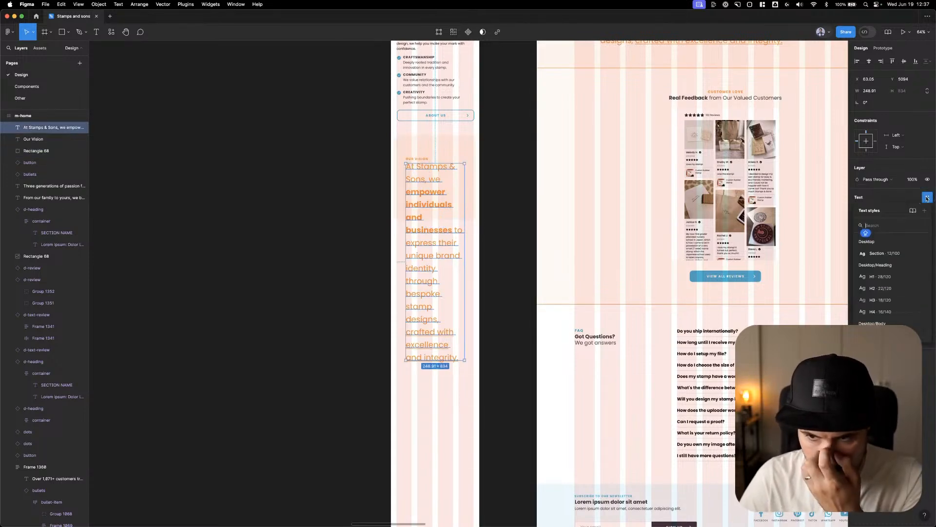
pyautogui.click(927, 198)
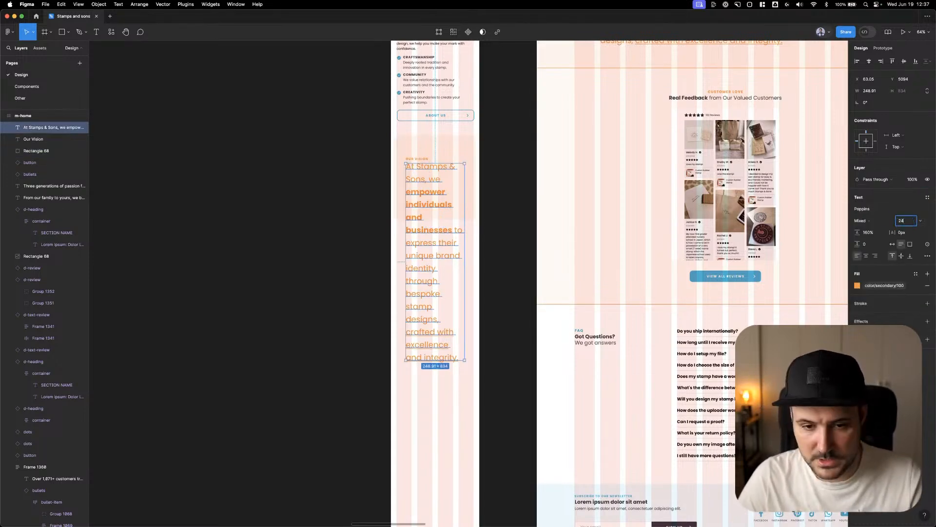
pyautogui.press('Return')
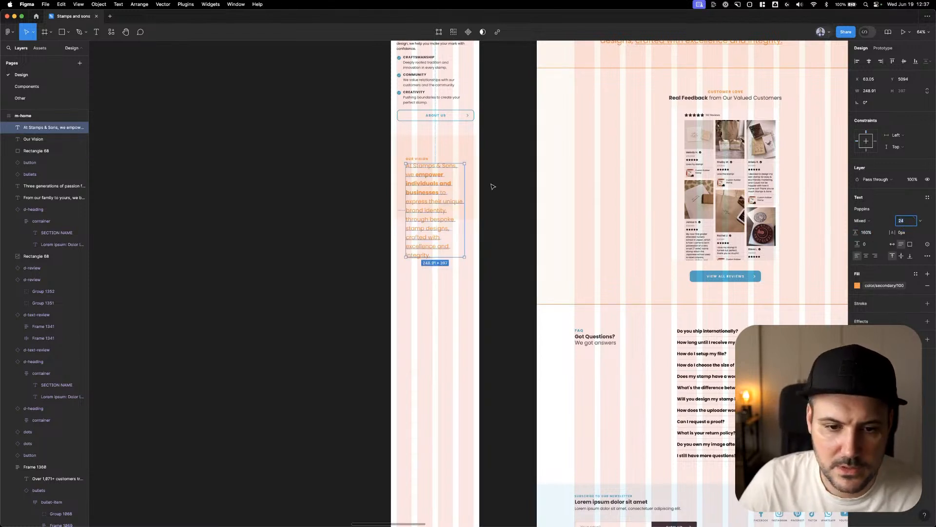
# Move the mobile Our Vision statement to X 38 and set its width to 301
pyautogui.click(411, 188)
pyautogui.moveTo(422, 191); pyautogui.dragTo(418, 191)
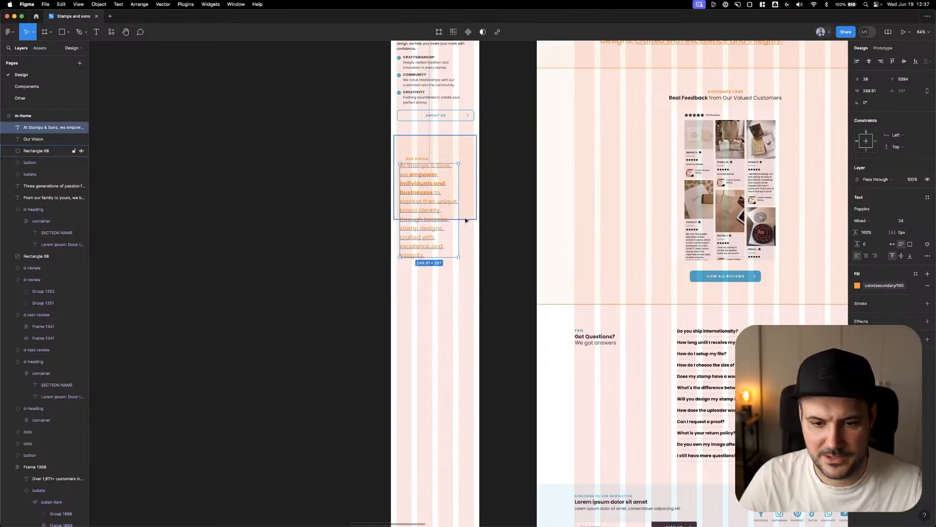
pyautogui.moveTo(459, 215); pyautogui.dragTo(474, 215)
pyautogui.click(868, 90)
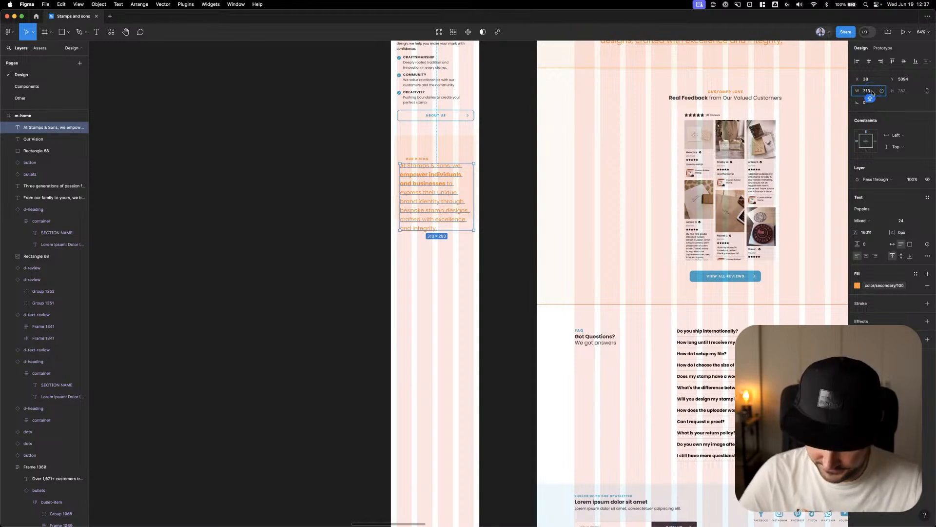
pyautogui.hotkey('shift', 'Down')
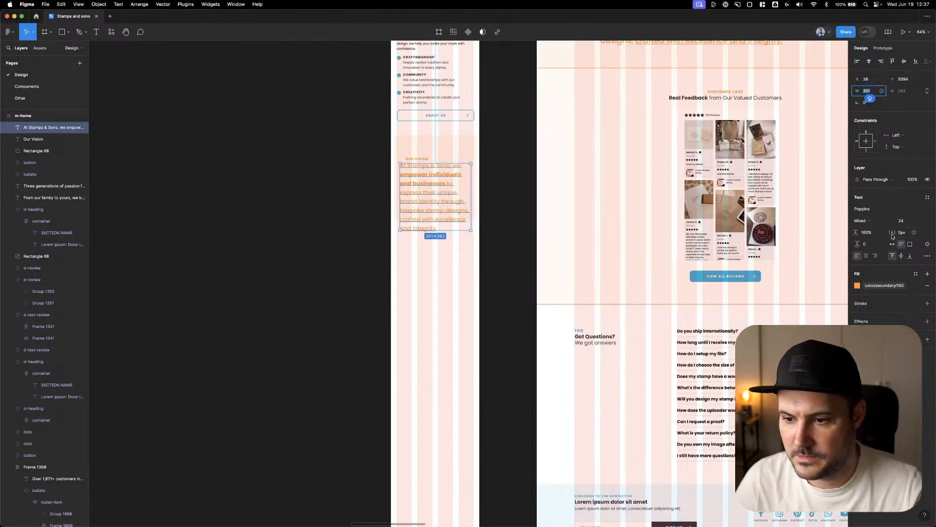
# Try font sizes of 20, 22 and 23 on the mobile Our Vision statement, and return it to 24
pyautogui.click(903, 223)
pyautogui.press('Down')
pyautogui.press('Down')
pyautogui.press('Down')
pyautogui.press('Down')
pyautogui.press('Down')
pyautogui.press('Down')
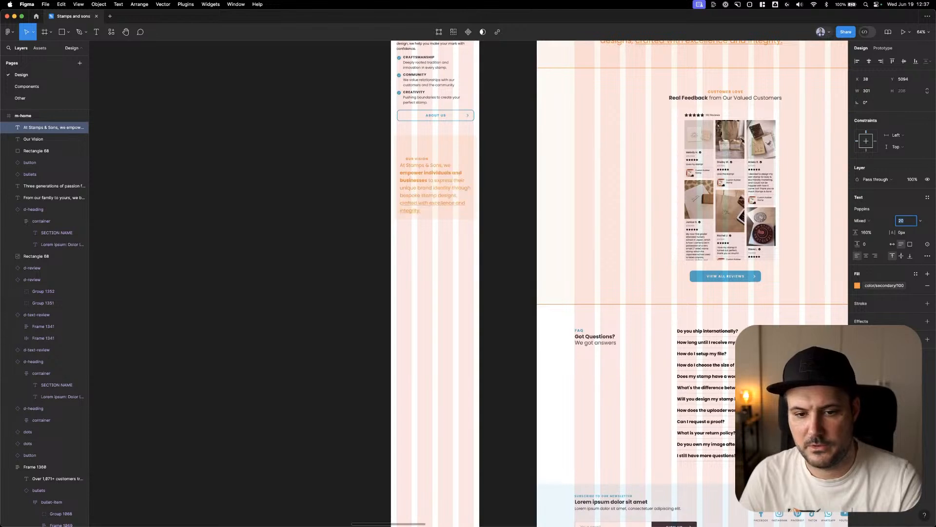
pyautogui.press('Up')
pyautogui.press('Up')
pyautogui.press('Up')
pyautogui.press('Up')
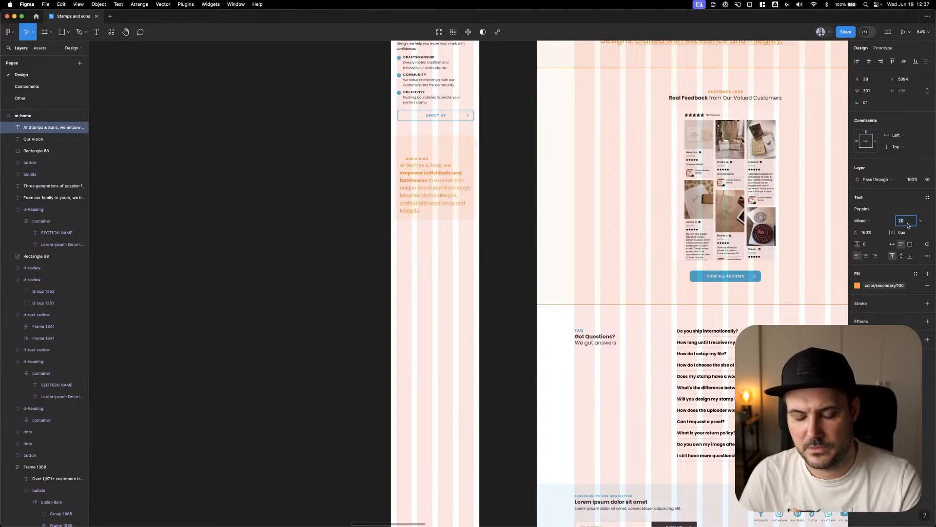
pyautogui.scroll(2, 727, 200)
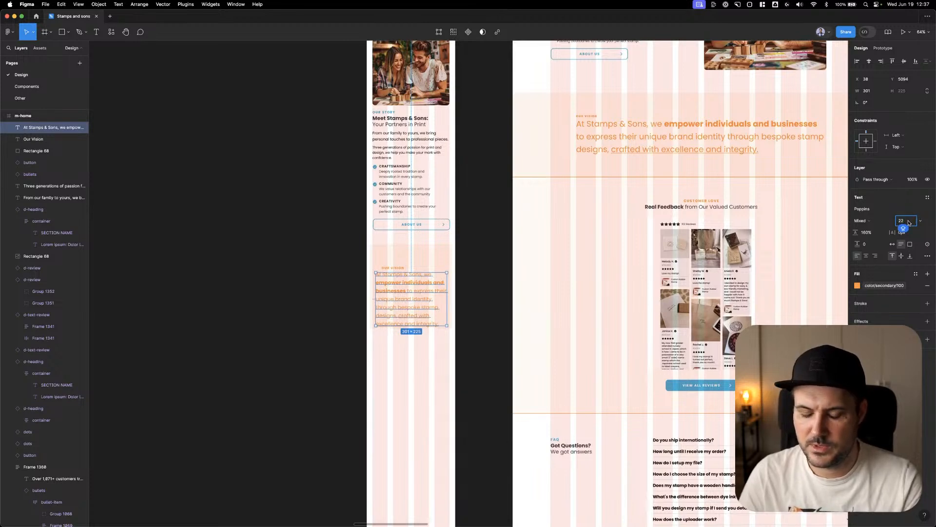
pyautogui.press('Up')
pyautogui.press('Up')
pyautogui.press('Up')
pyautogui.press('Up')
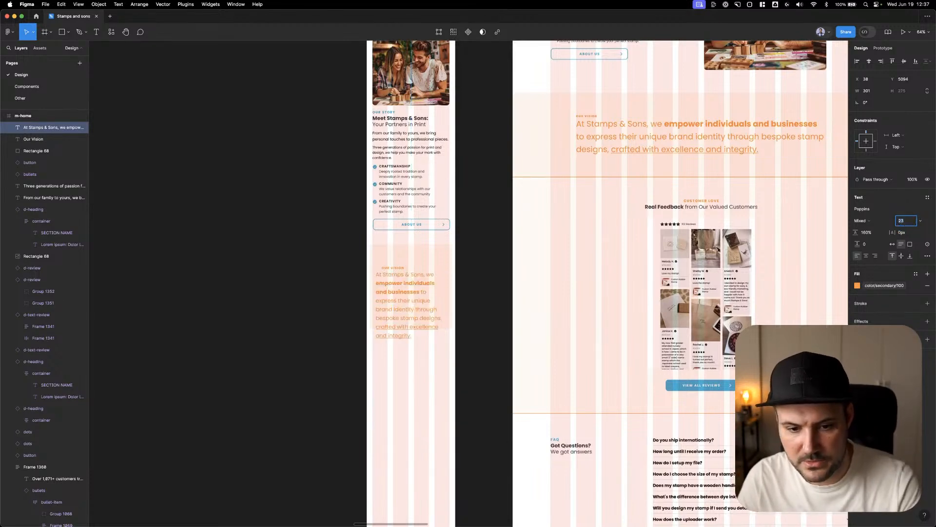
pyautogui.press('Down')
pyautogui.press('Down')
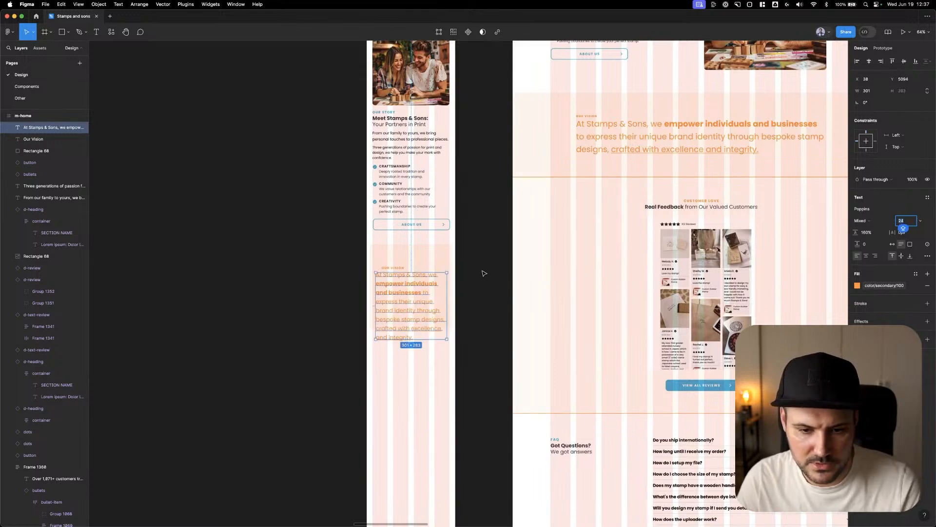
# Left-align the Our Vision label with its statement at X 38, and move both up inside the banner background
pyautogui.scroll(-3, 480, 263)
pyautogui.hscroll(-2, 480, 264)
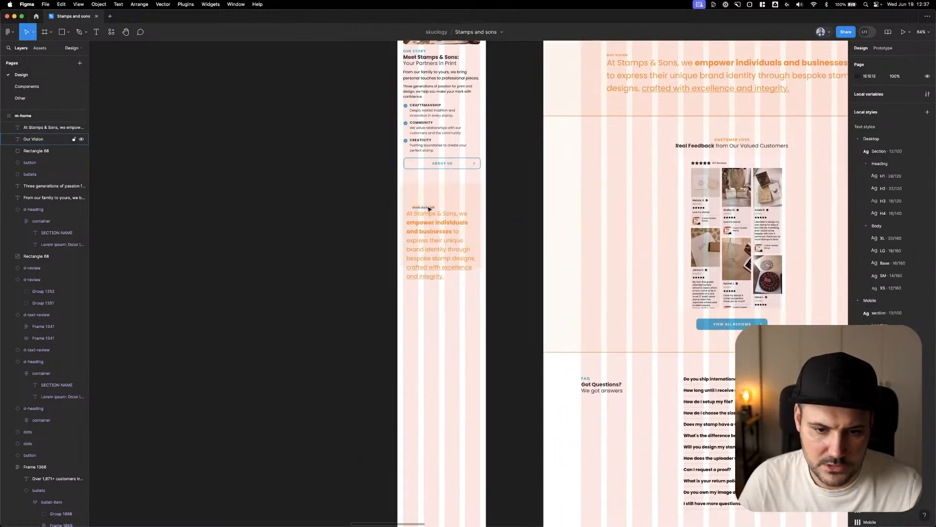
pyautogui.click(428, 207)
pyautogui.keyDown('shift'); pyautogui.click(434, 231); pyautogui.keyUp('shift')
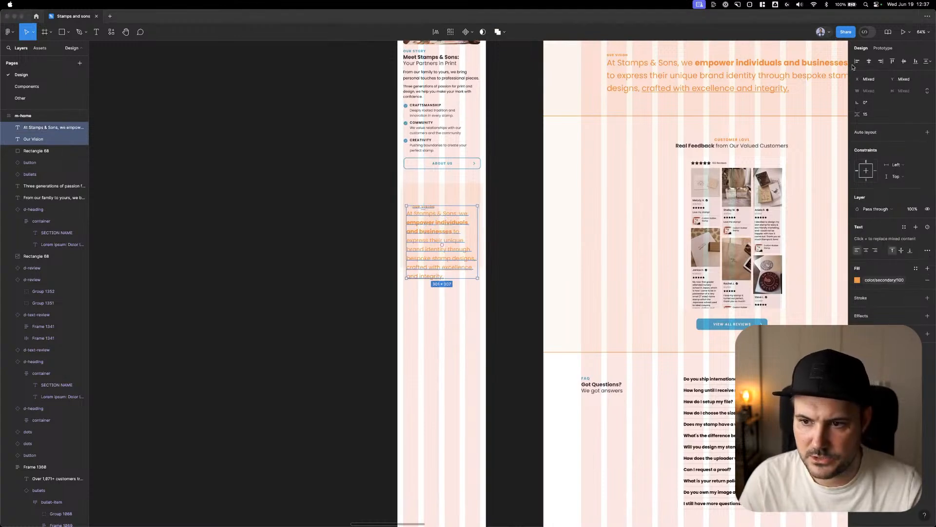
pyautogui.moveTo(448, 229); pyautogui.dragTo(458, 186)
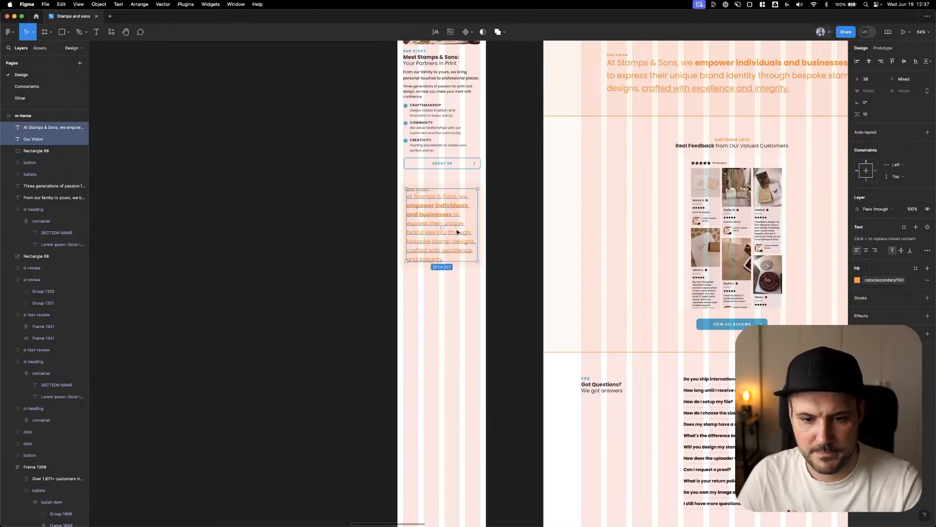
# Increase the mobile Our Vision background's height to 377, and move the label and statement down 10 px
pyautogui.hscroll(1, 492, 234)
pyautogui.click(515, 259)
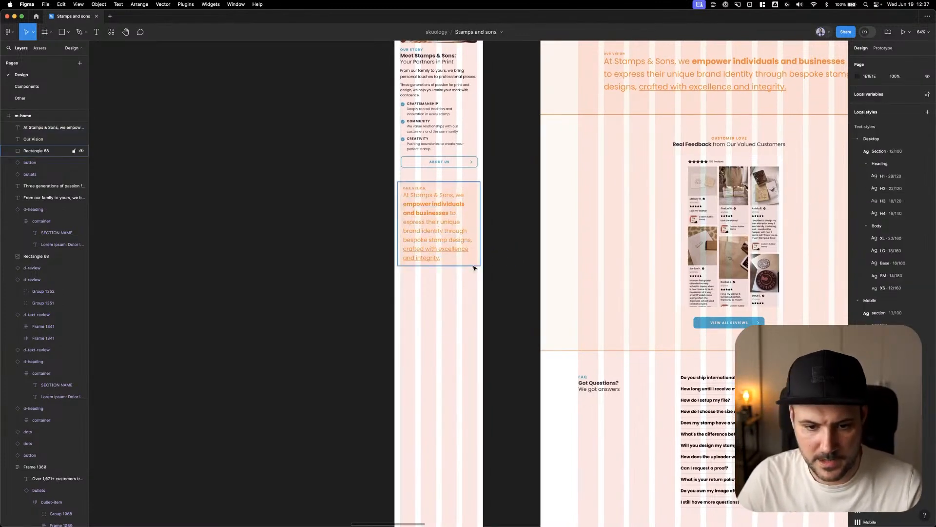
pyautogui.click(475, 265)
pyautogui.click(903, 92)
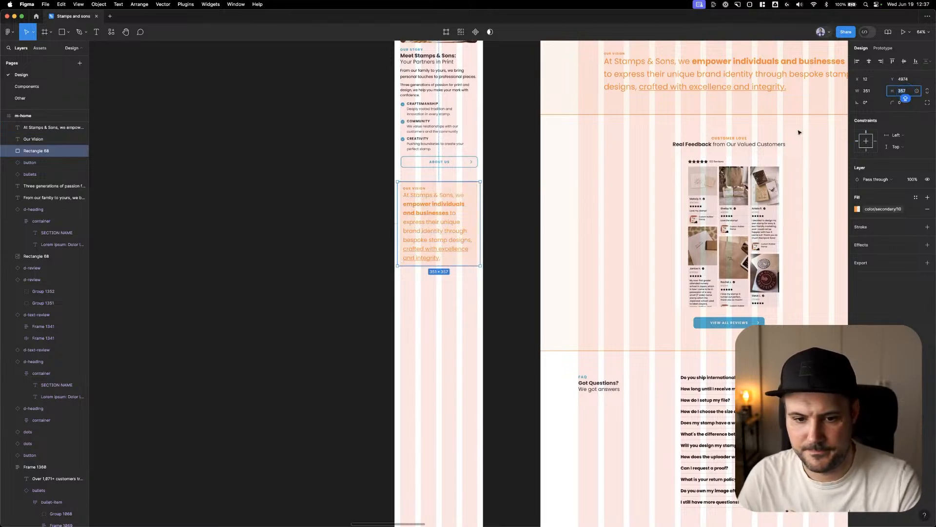
pyautogui.write('367')
pyautogui.press('Return')
pyautogui.click(411, 191)
pyautogui.keyDown('shift'); pyautogui.click(416, 211); pyautogui.keyUp('shift')
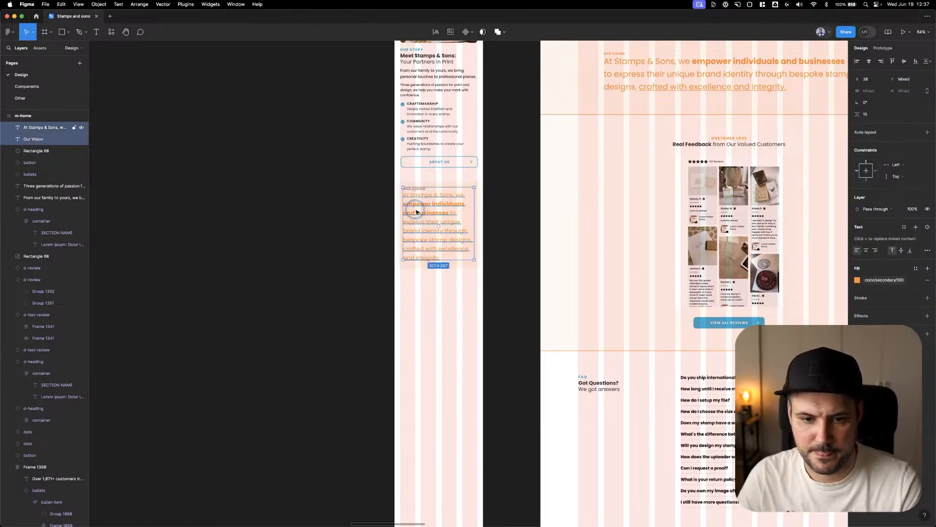
pyautogui.hotkey('shift', 'Down')
pyautogui.click(475, 185)
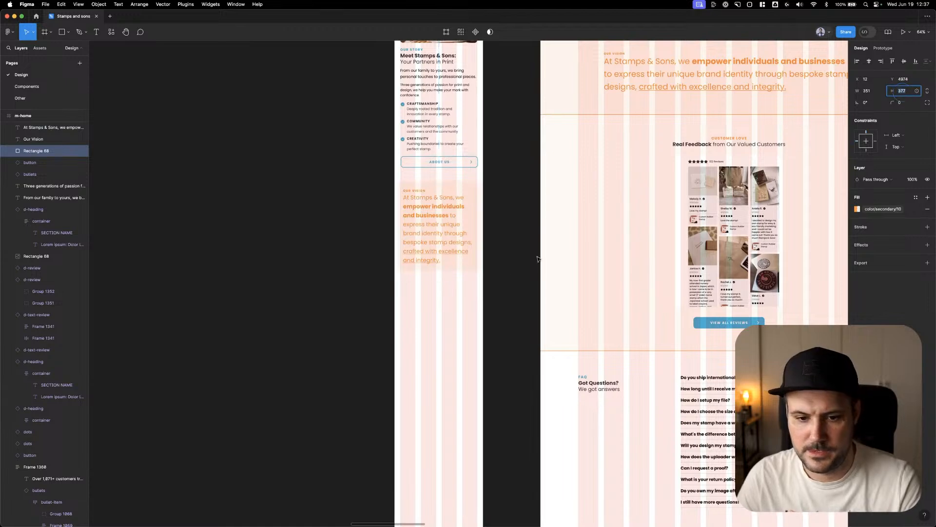
pyautogui.click(487, 249)
# Widen the mobile Our Vision background to the full page width of 375 at X 0
pyautogui.scroll(2, 512, 254)
pyautogui.hscroll(4, 507, 271)
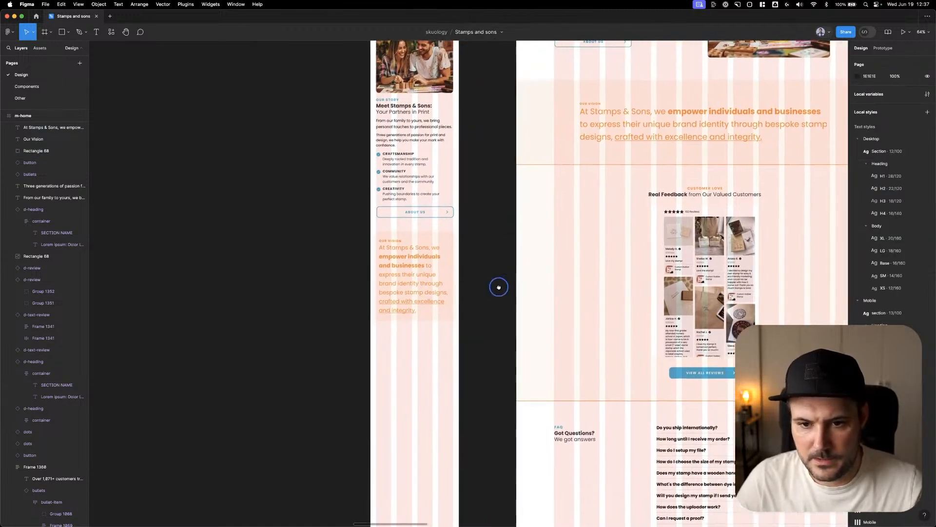
pyautogui.click(412, 249)
pyautogui.moveTo(417, 251); pyautogui.dragTo(426, 251)
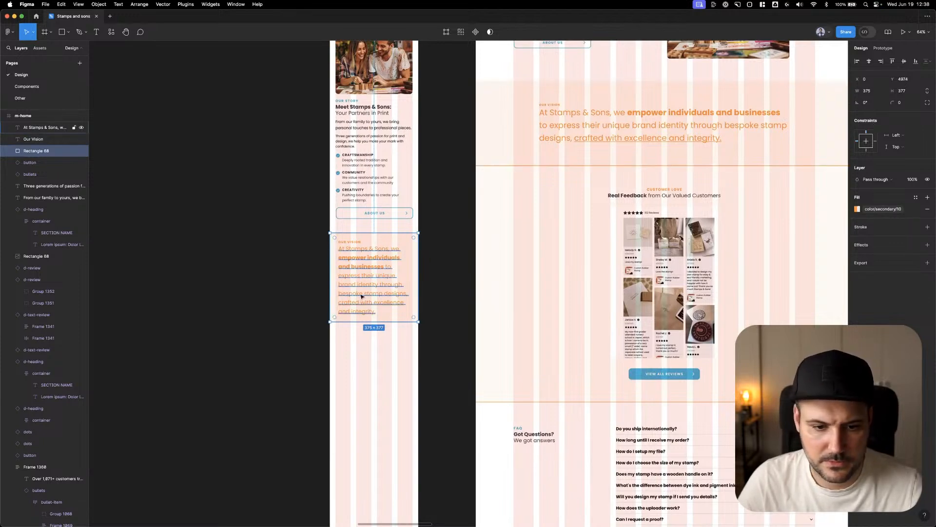
# Widen the mobile Our Vision statement to 327 and set its font size to 26
pyautogui.click(344, 274)
pyautogui.moveTo(336, 271); pyautogui.dragTo(334, 272)
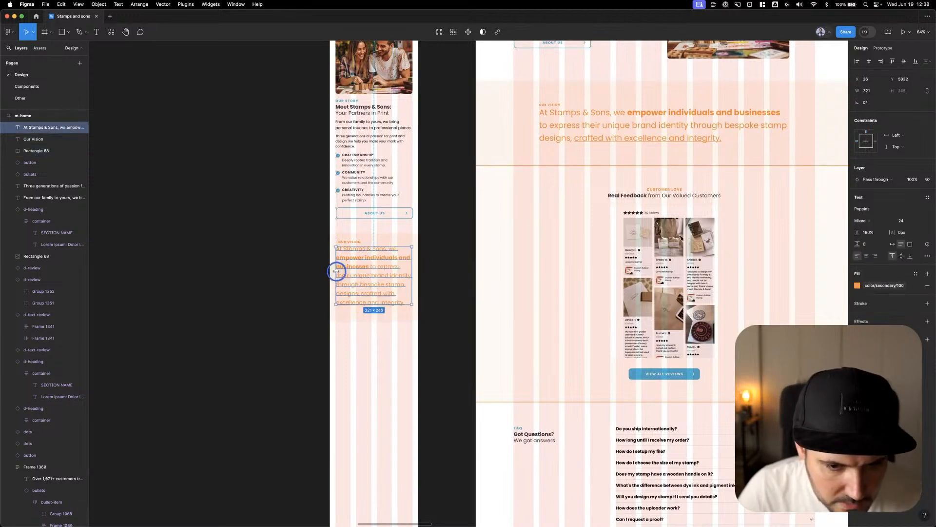
pyautogui.click(867, 93)
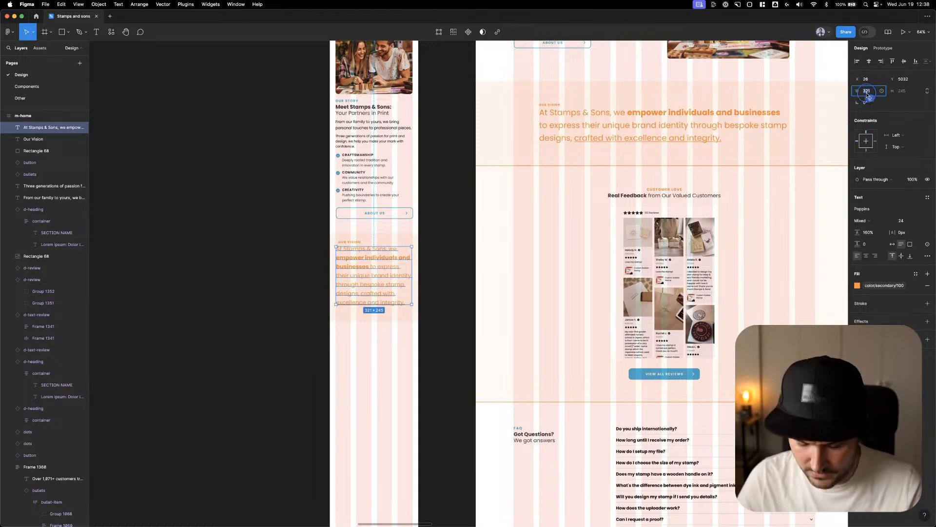
pyautogui.write('327')
pyautogui.press('Return')
pyautogui.click(902, 220)
pyautogui.press('Up')
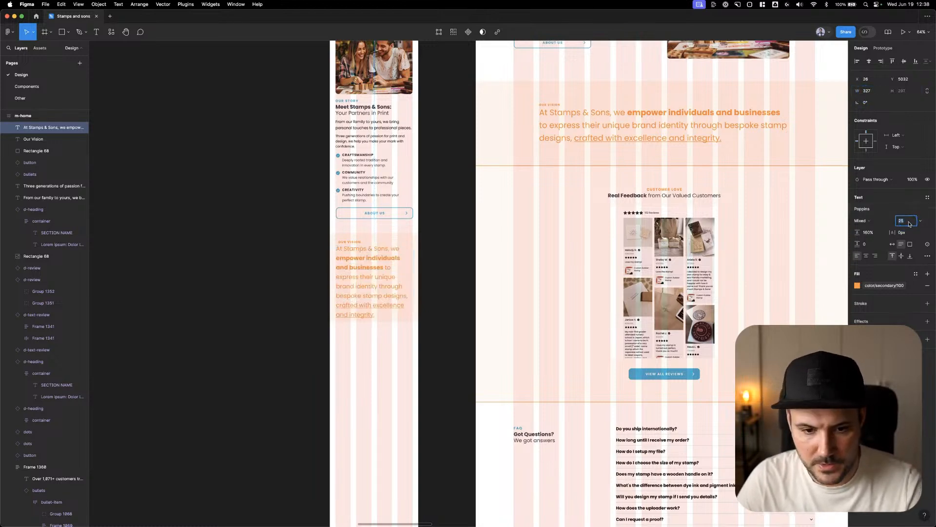
pyautogui.press('Up')
pyautogui.click(391, 242)
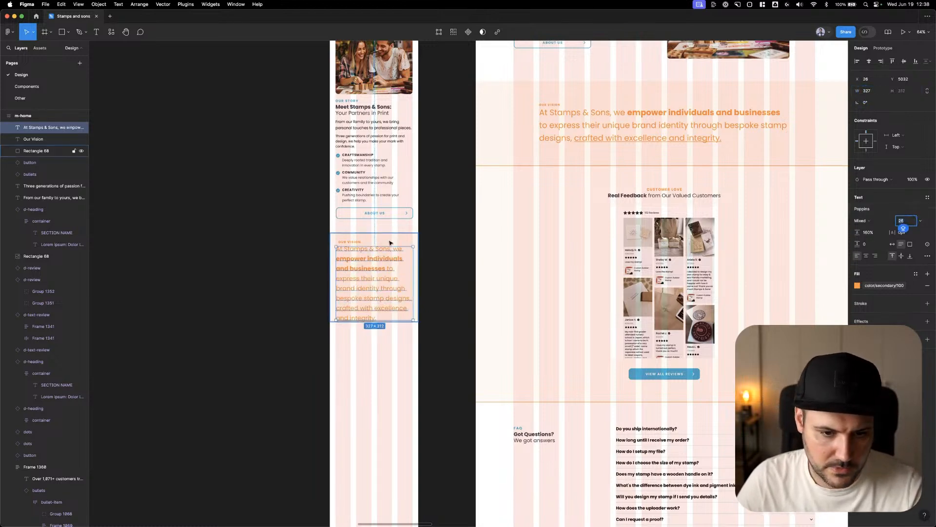
# Left-align the Our Vision label with the widened statement, and check the spacing between the two texts
pyautogui.click(345, 243)
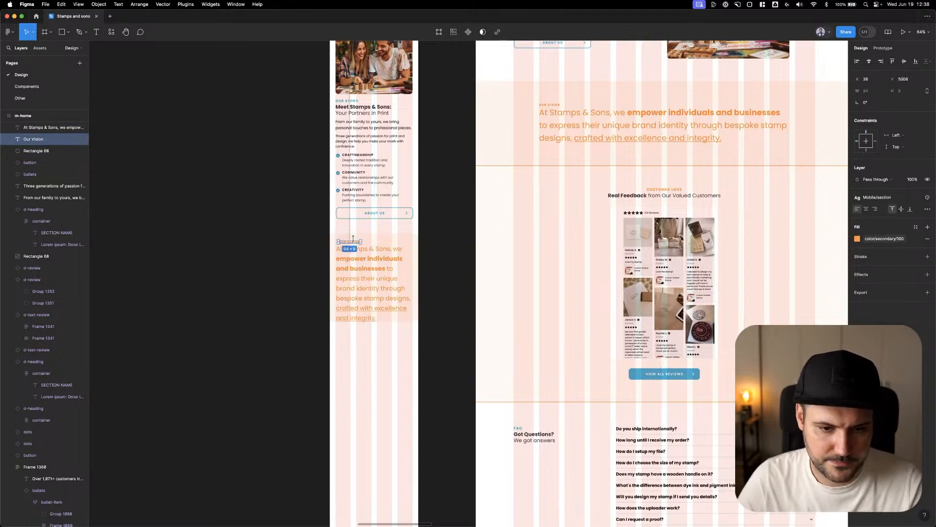
pyautogui.keyDown('shift'); pyautogui.click(343, 260); pyautogui.keyUp('shift')
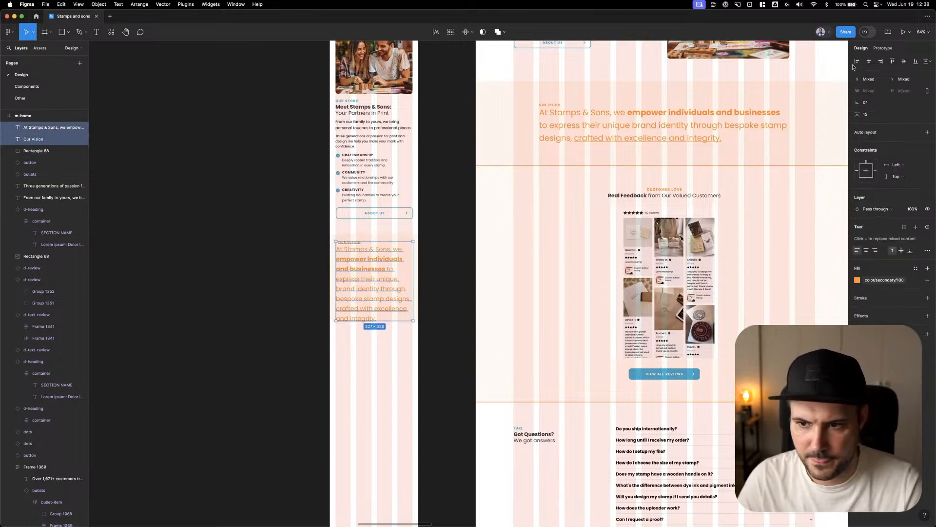
pyautogui.click(445, 251)
pyautogui.click(347, 254)
pyautogui.press('alt')
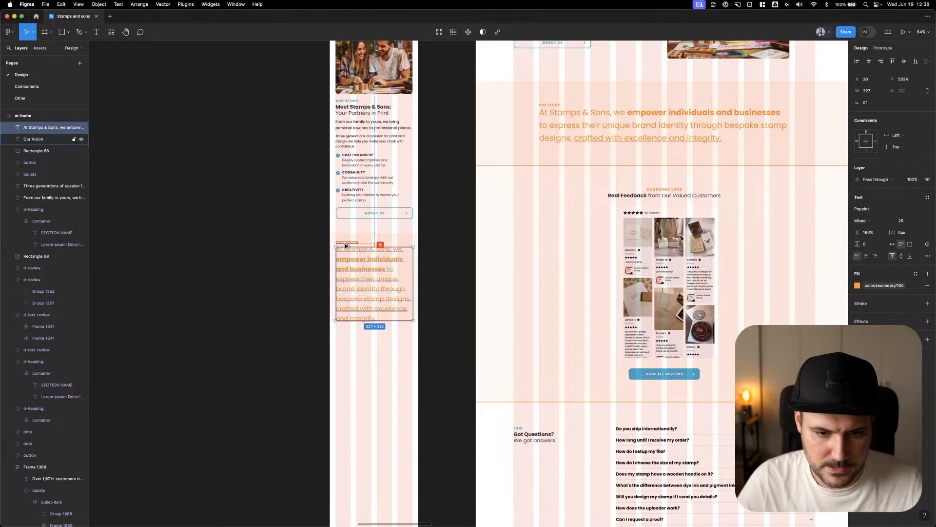
# Nudge the mobile Our Vision statement down 1 px and set the background's height to 409
pyautogui.press('Down')
pyautogui.click(395, 236)
pyautogui.moveTo(396, 324); pyautogui.dragTo(396, 344)
pyautogui.click(908, 92)
pyautogui.write('425')
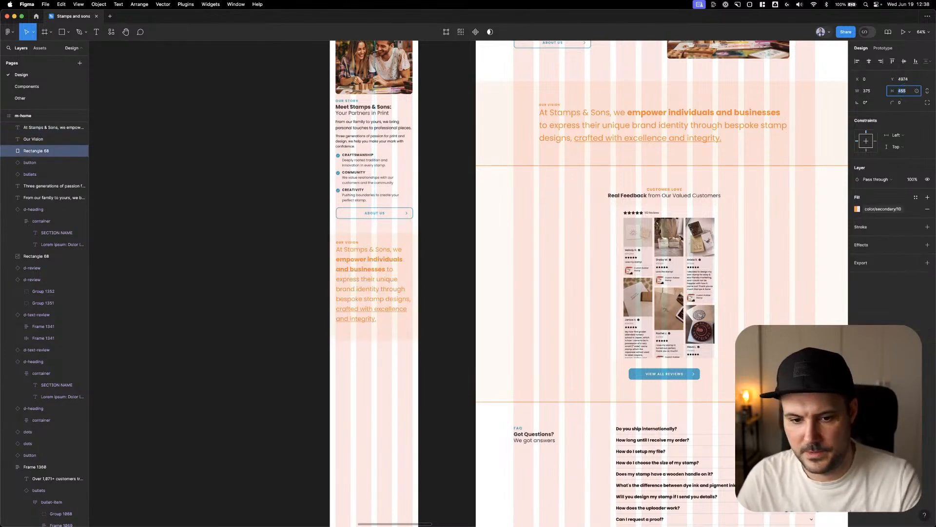
pyautogui.press('Return')
pyautogui.write('419')
pyautogui.press('Return')
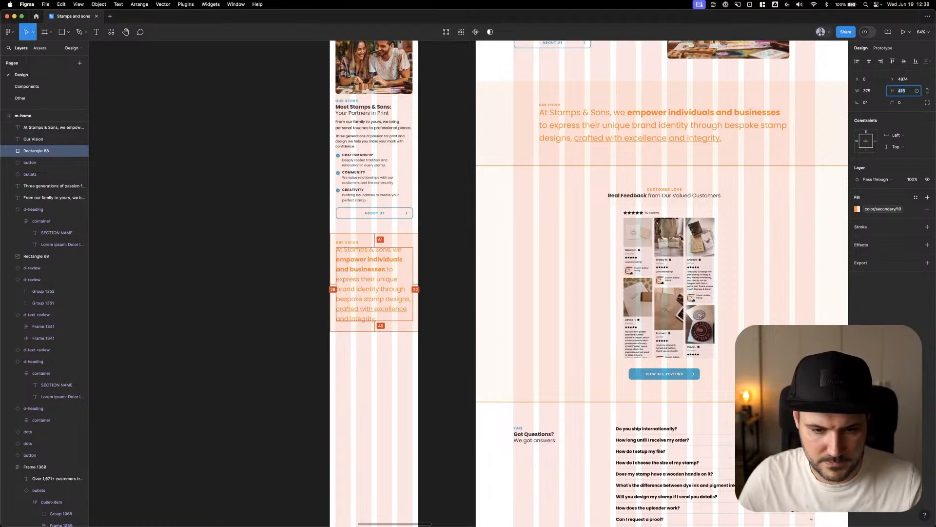
pyautogui.click(298, 291)
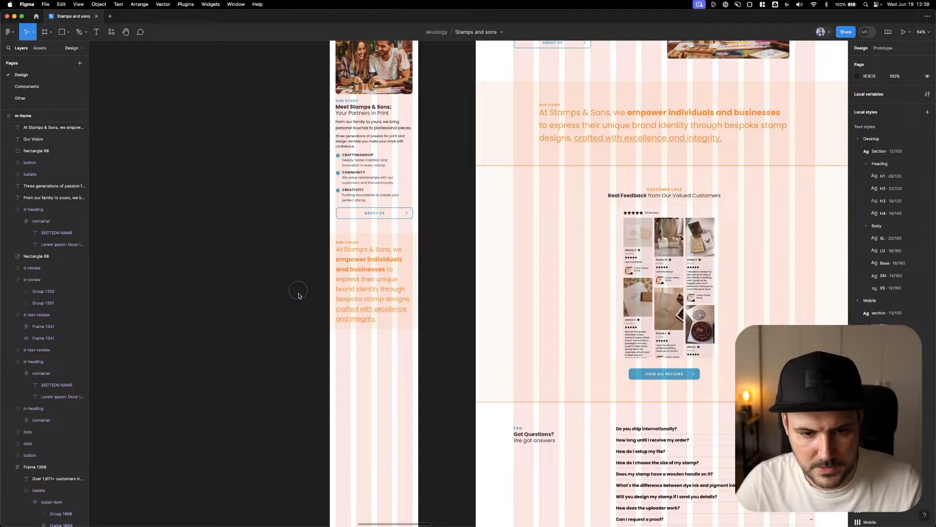
# Shift the mobile Our Vision label and statement down slightly, and set the background's height to 433
pyautogui.click(348, 271)
pyautogui.keyDown('shift'); pyautogui.click(349, 243); pyautogui.keyUp('shift')
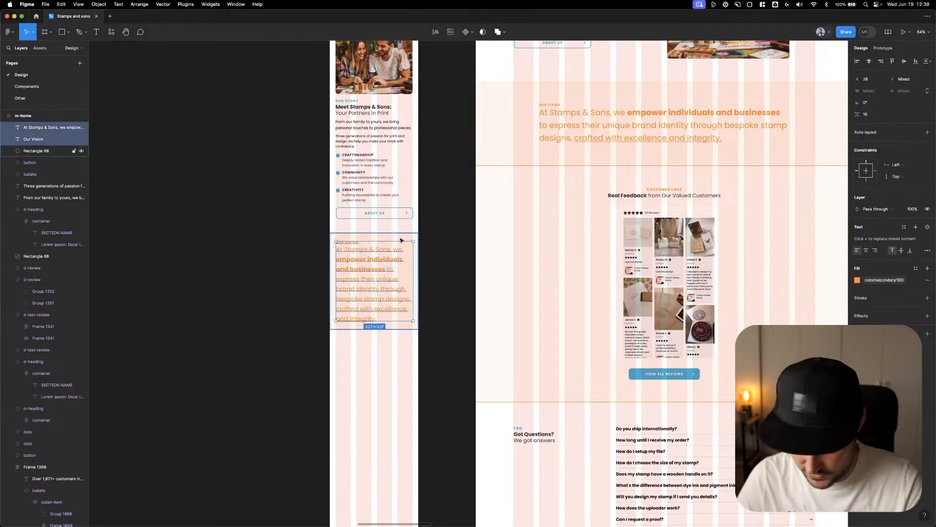
pyautogui.click(387, 303)
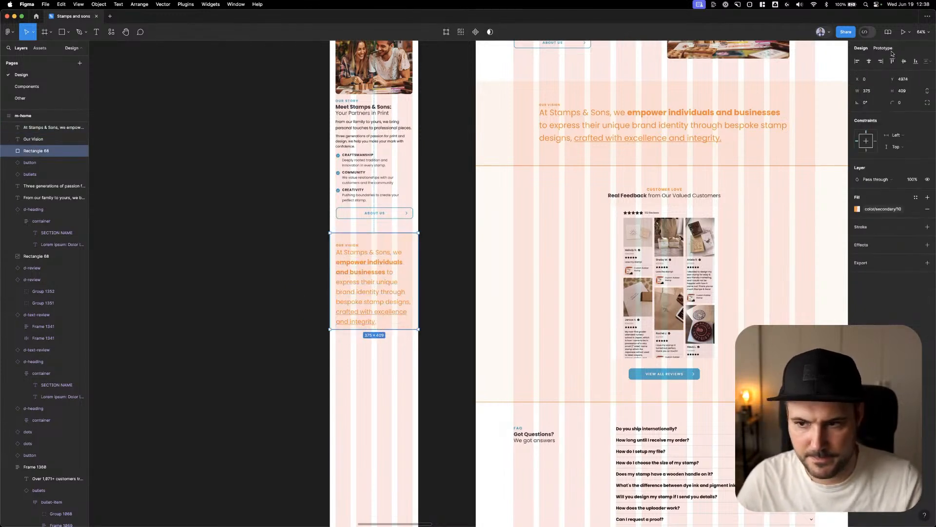
pyautogui.click(902, 91)
pyautogui.write('433')
pyautogui.press('Return')
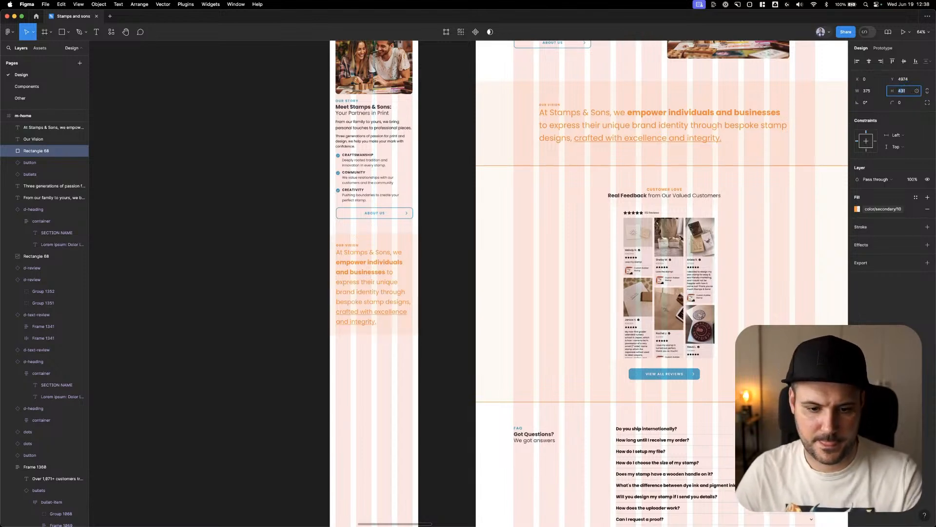
pyautogui.click(453, 242)
# Copy the Customer Love heading from the desktop page into m-home below the Our Vision banner
pyautogui.scroll(-3, 446, 248)
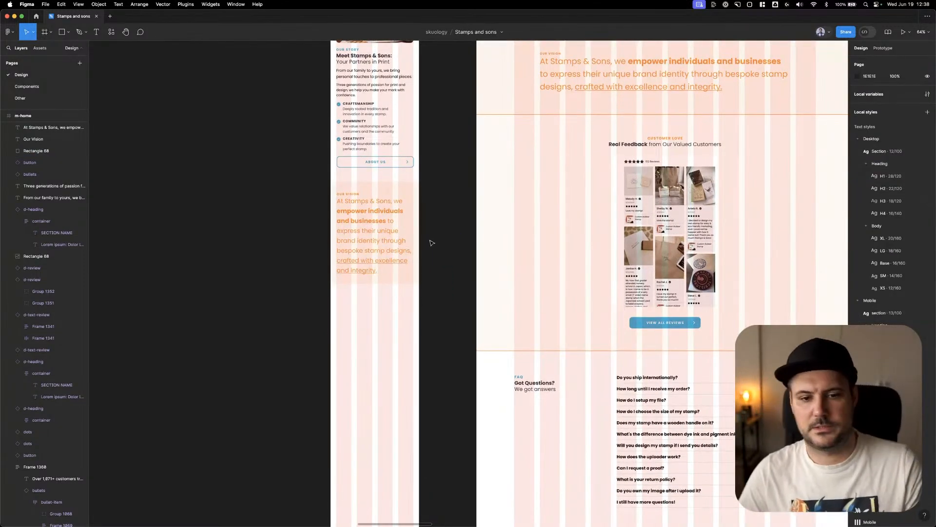
pyautogui.scroll(-1, 433, 238)
pyautogui.click(619, 158)
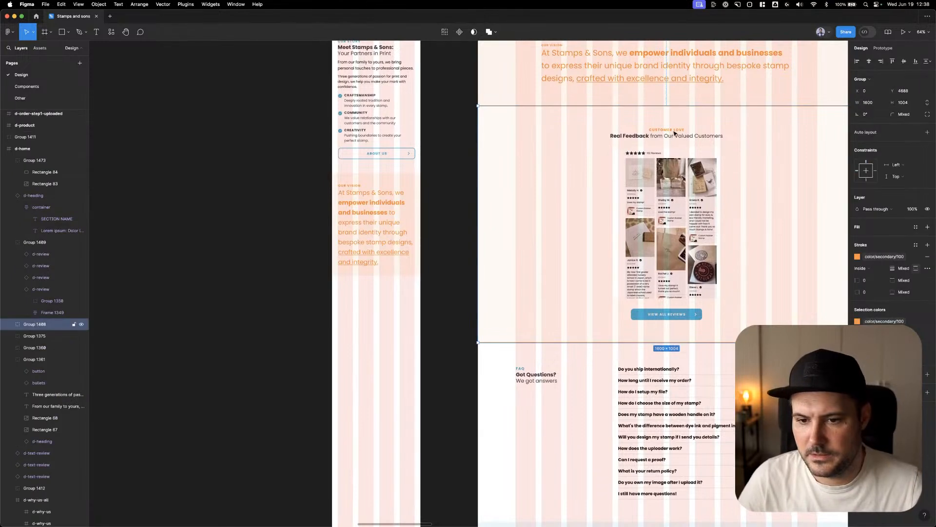
pyautogui.doubleClick(674, 132)
pyautogui.hotkey('ctrl', 'c')
pyautogui.click(387, 307)
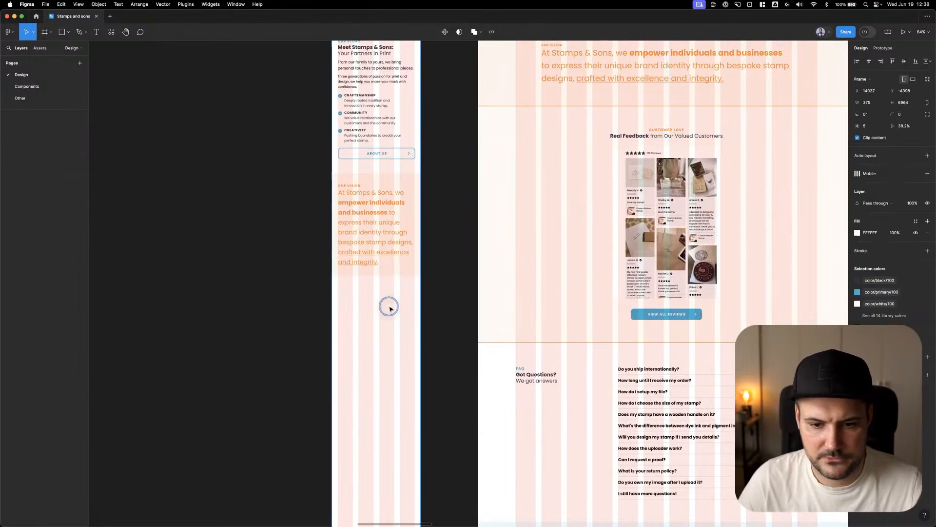
pyautogui.hotkey('ctrl', 'v')
pyautogui.click(533, 153)
pyautogui.hotkey('ctrl', 'c')
pyautogui.click(368, 318)
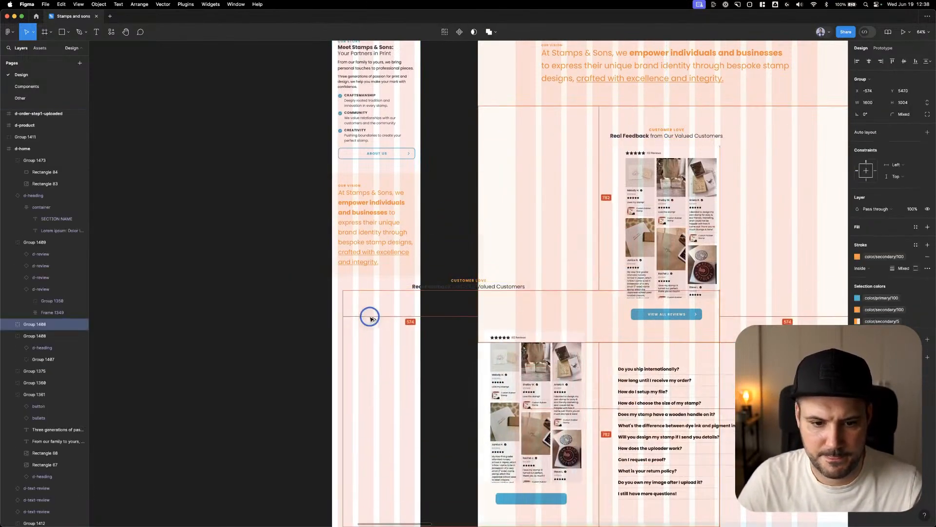
pyautogui.hotkey('ctrl', 'v')
# Copy the desktop Customer Love background rectangle into m-home, placing it at X 0, Y 5407 directly under the Our Vision banner
pyautogui.click(514, 152)
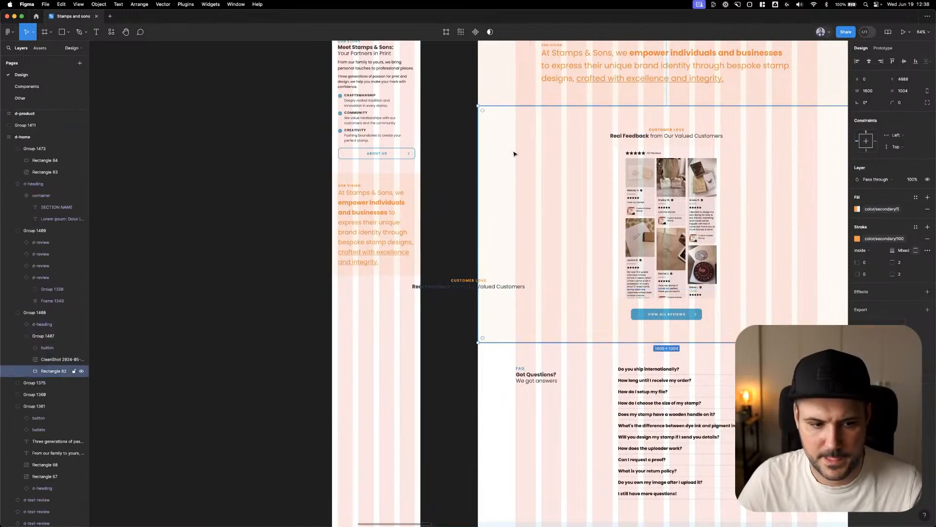
pyautogui.hotkey('ctrl', 'c')
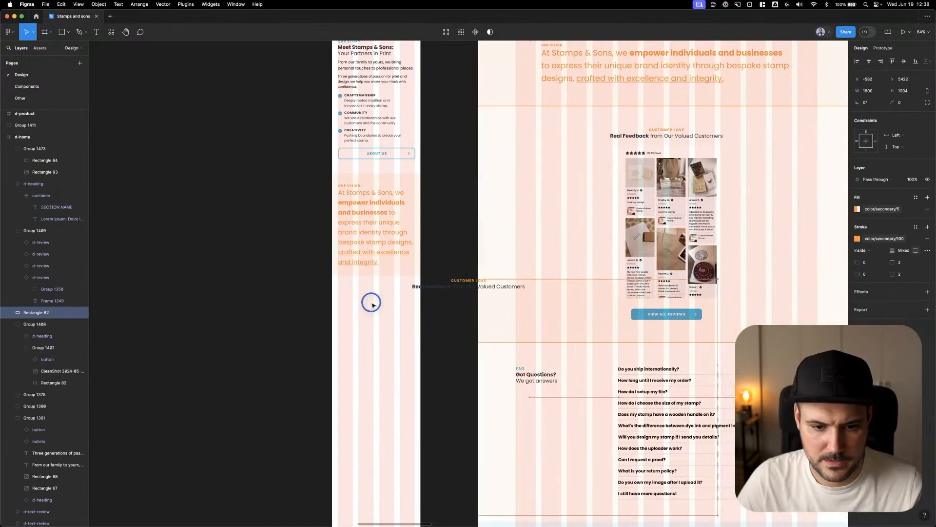
pyautogui.click(372, 301)
pyautogui.hotkey('ctrl', 'v')
pyautogui.moveTo(368, 299); pyautogui.dragTo(365, 300)
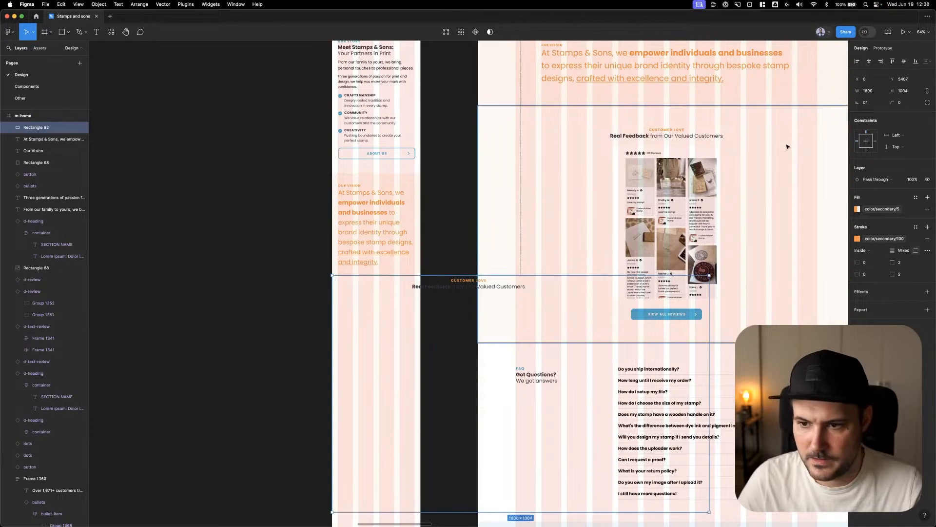
# Set the mobile Customer Love background's width to 375 and send it to the back
pyautogui.click(873, 94)
pyautogui.press('Tab')
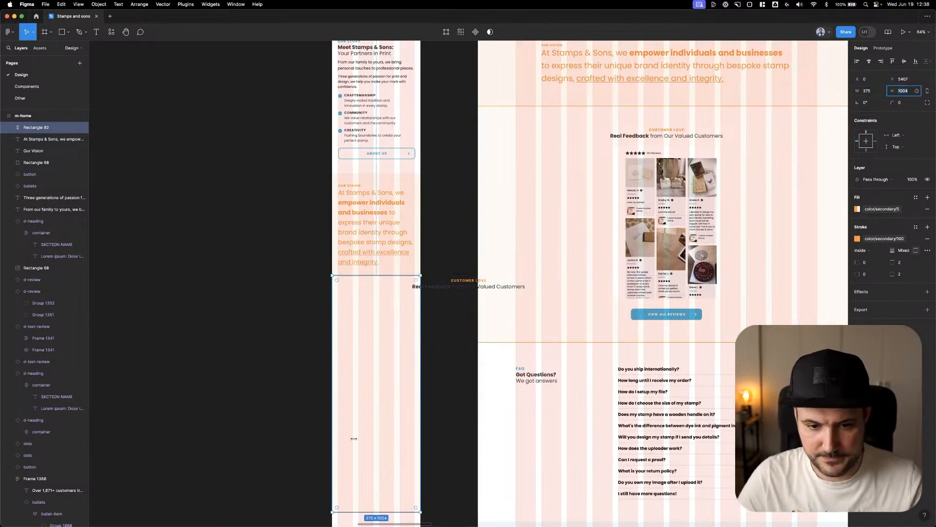
pyautogui.rightClick(355, 342)
pyautogui.click(369, 359)
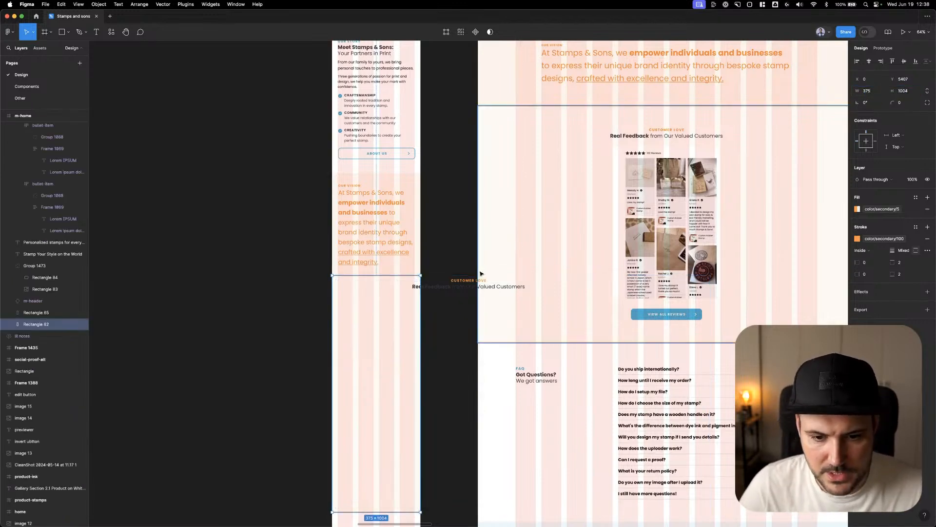
# Move the Customer Love heading onto its mobile background at Y 5467, switch its Screen variant to Mobile, and align it to X 0
pyautogui.click(472, 286)
pyautogui.moveTo(472, 287); pyautogui.dragTo(396, 285)
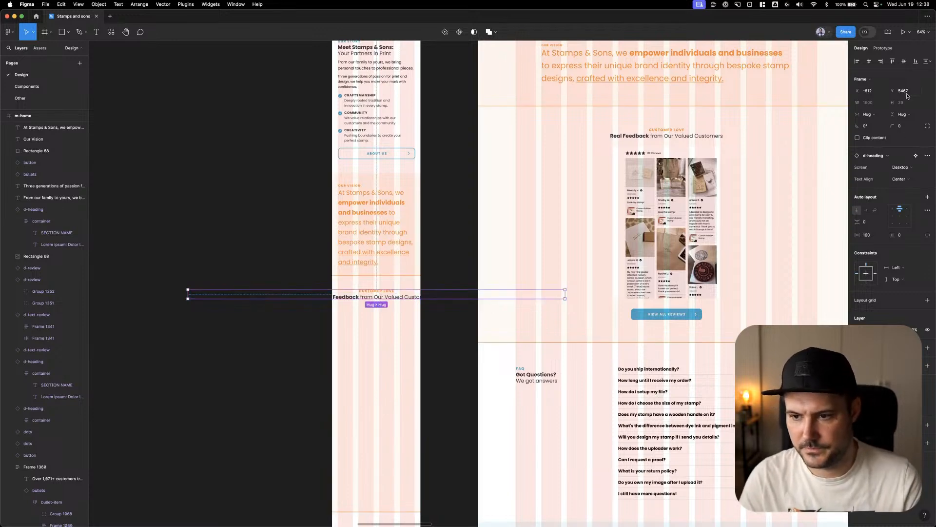
pyautogui.click(902, 168)
pyautogui.click(899, 178)
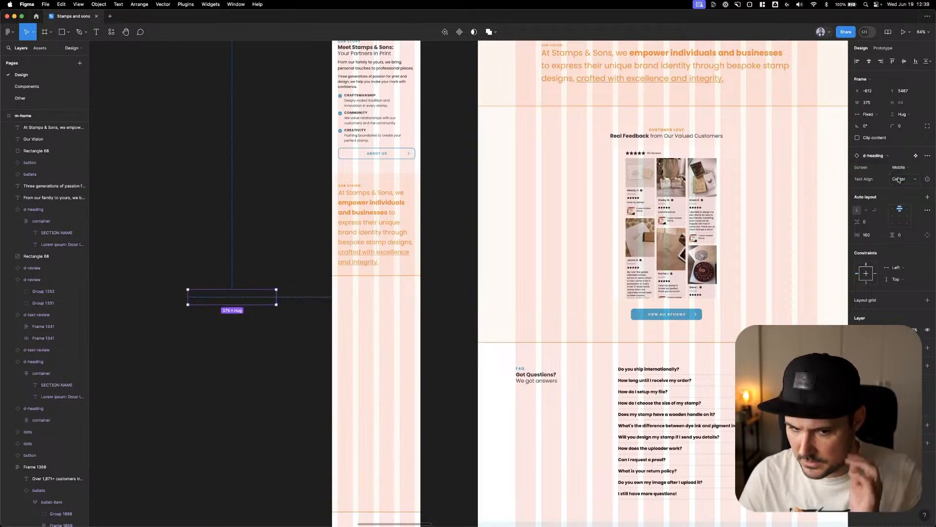
pyautogui.click(854, 63)
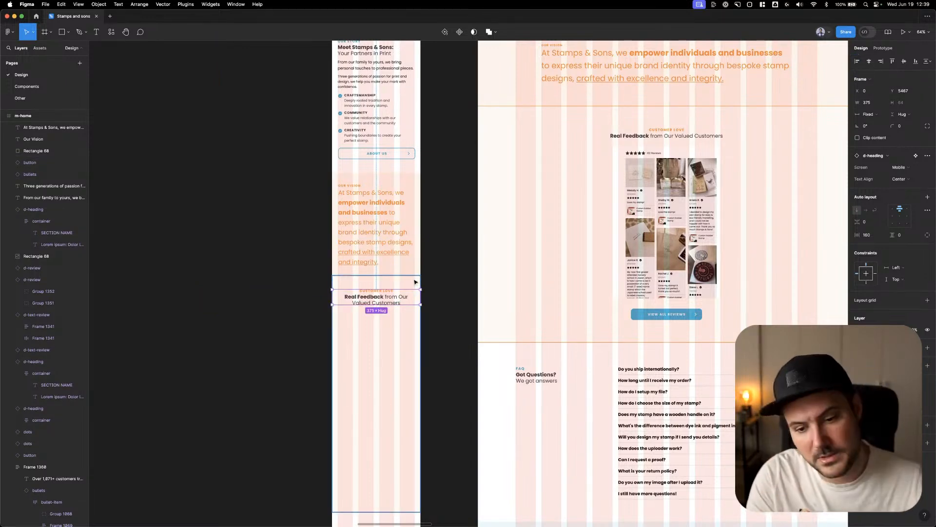
# Compare the mobile sections with their desktop counterparts, checking the headings, layout and the Customer Love section
pyautogui.click(387, 292)
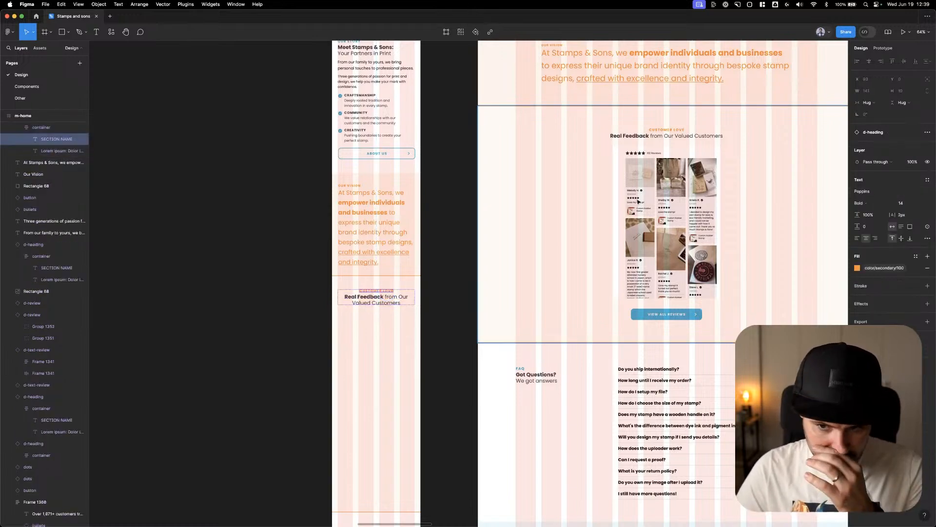
pyautogui.scroll(10, 685, 250)
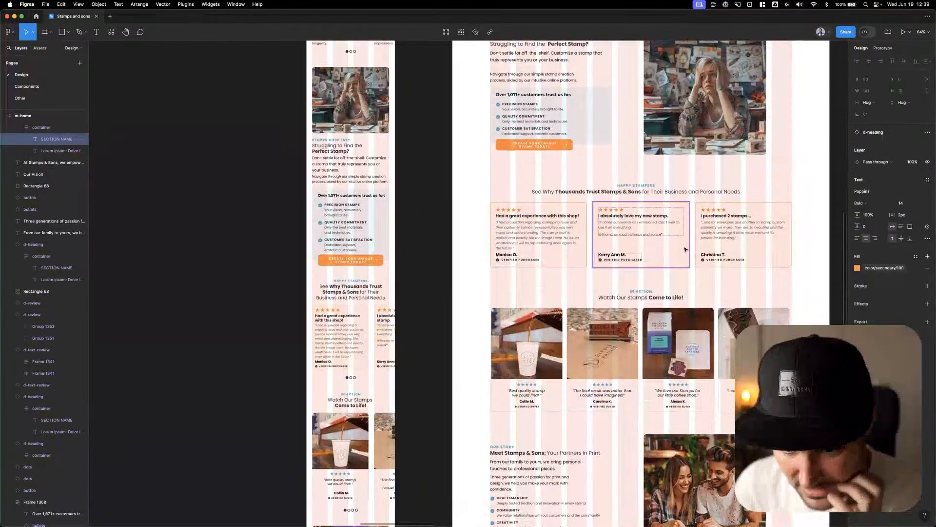
pyautogui.scroll(5, 685, 249)
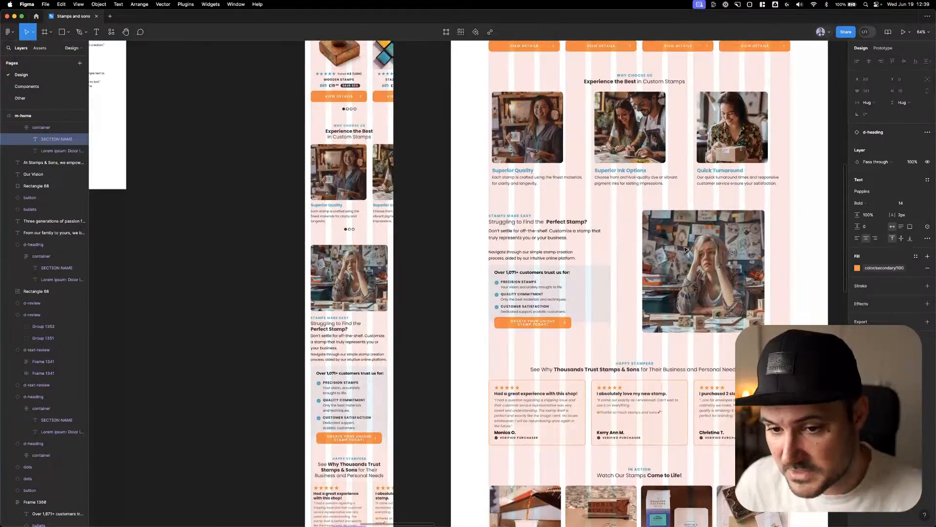
pyautogui.scroll(-15, 685, 250)
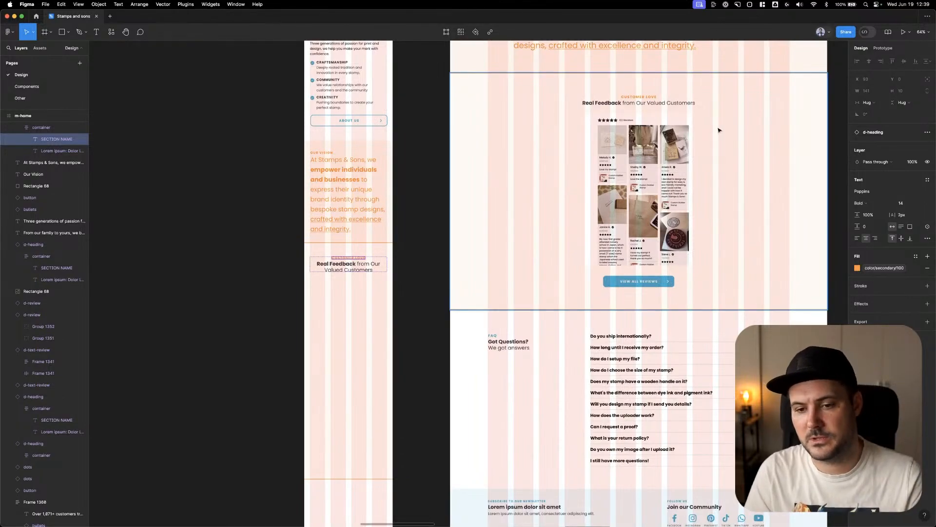
pyautogui.scroll(15, 696, 167)
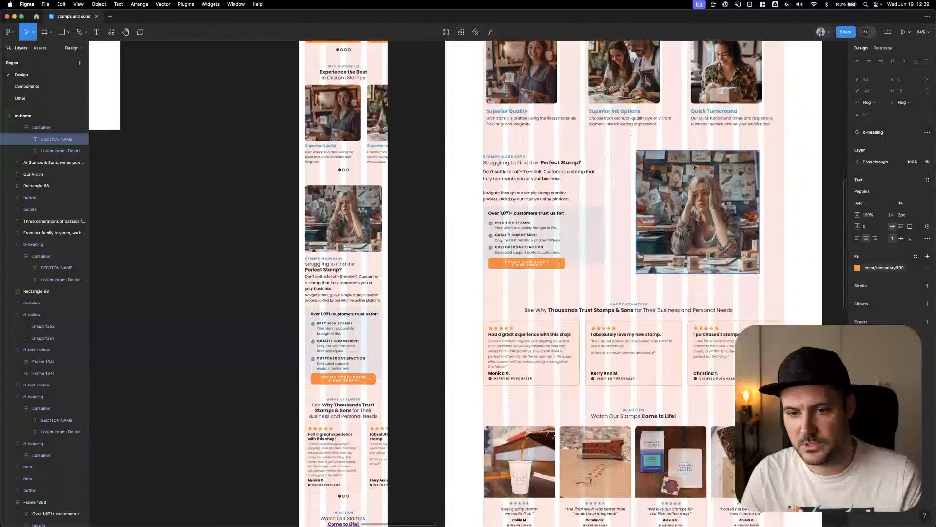
pyautogui.scroll(-9, 551, 235)
pyautogui.scroll(5, 549, 236)
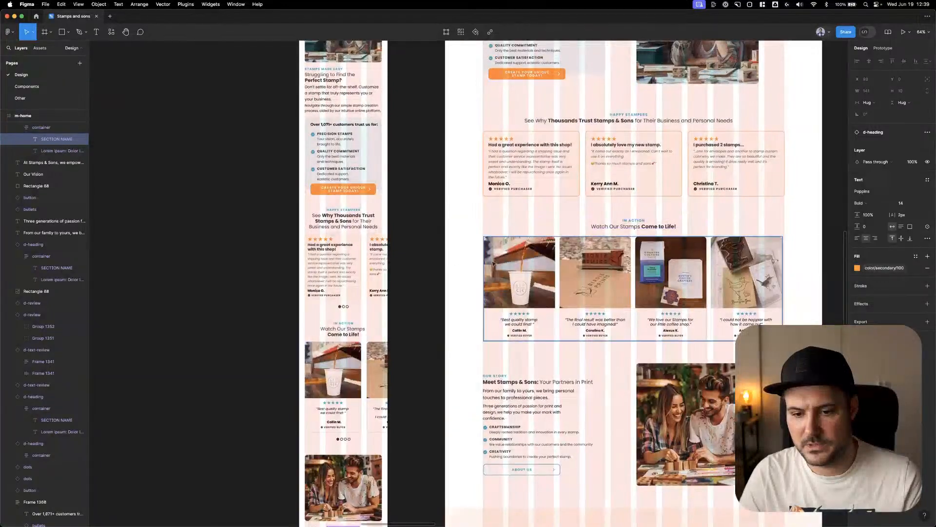
pyautogui.scroll(-10, 598, 273)
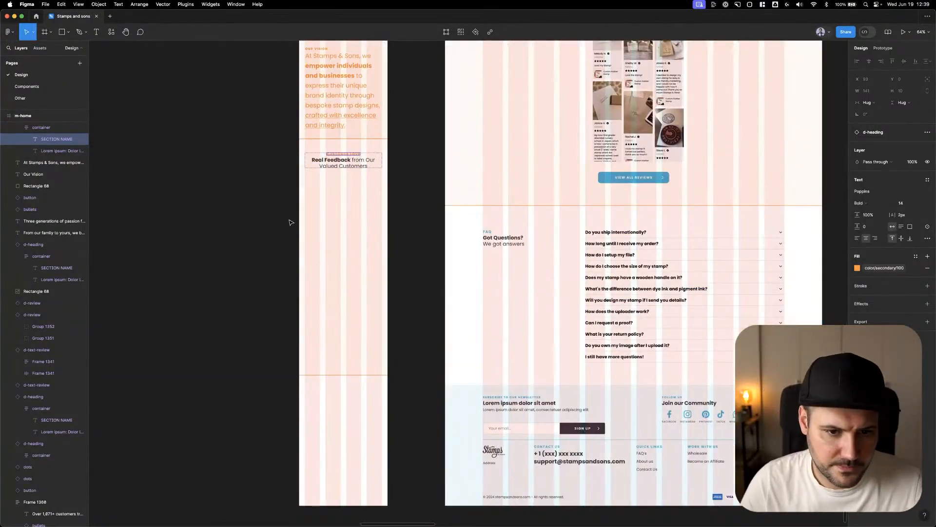
pyautogui.click(340, 209)
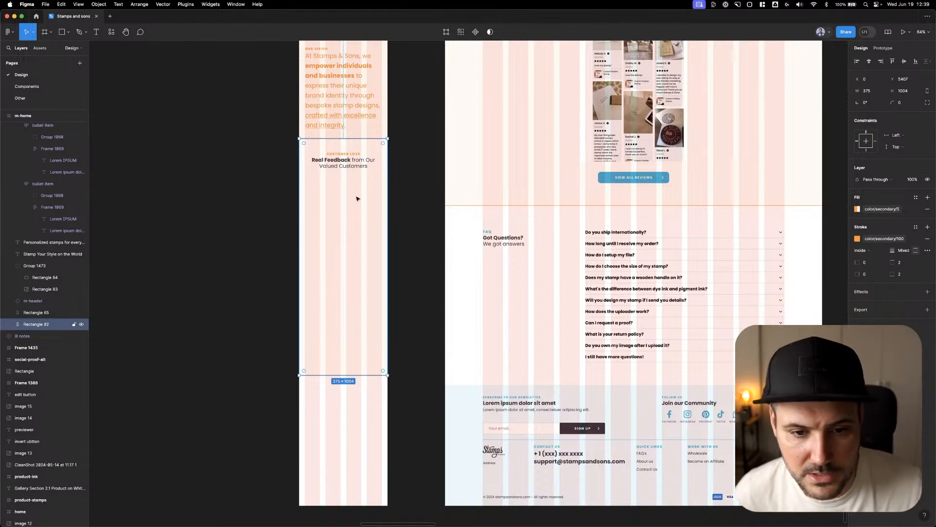
pyautogui.click(416, 172)
pyautogui.moveTo(416, 235); pyautogui.dragTo(424, 361)
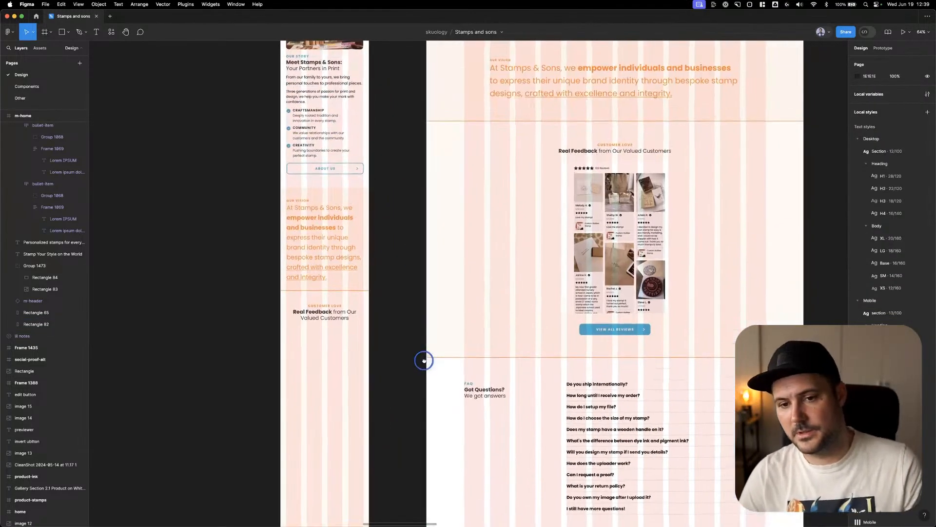
pyautogui.rightClick(425, 360)
pyautogui.click(410, 268)
pyautogui.moveTo(410, 268); pyautogui.dragTo(389, 351)
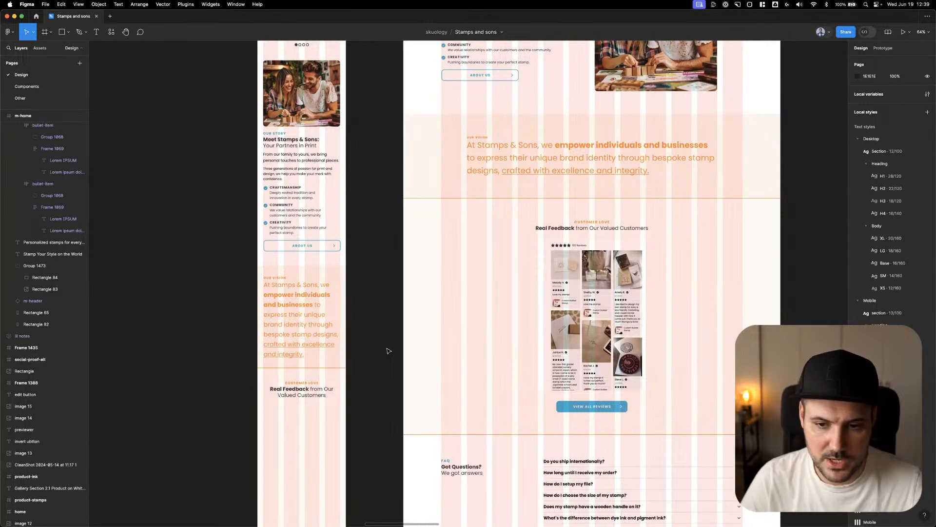
# Apply the Mobile/Heading/H2 text style to the mobile "Real Feedback from Our Valued Customers" title
pyautogui.scroll(-5, 388, 352)
pyautogui.hscroll(-3, 388, 353)
pyautogui.doubleClick(379, 275)
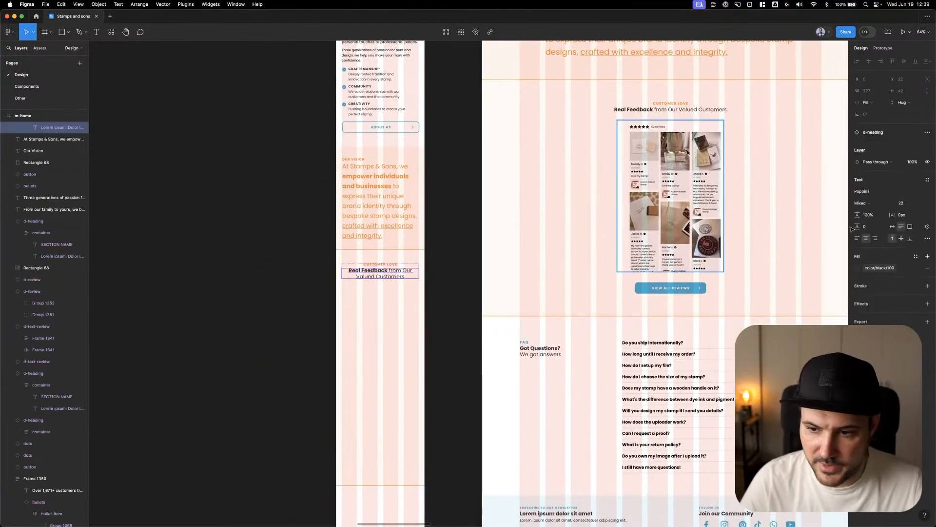
pyautogui.click(927, 180)
pyautogui.scroll(-3, 901, 286)
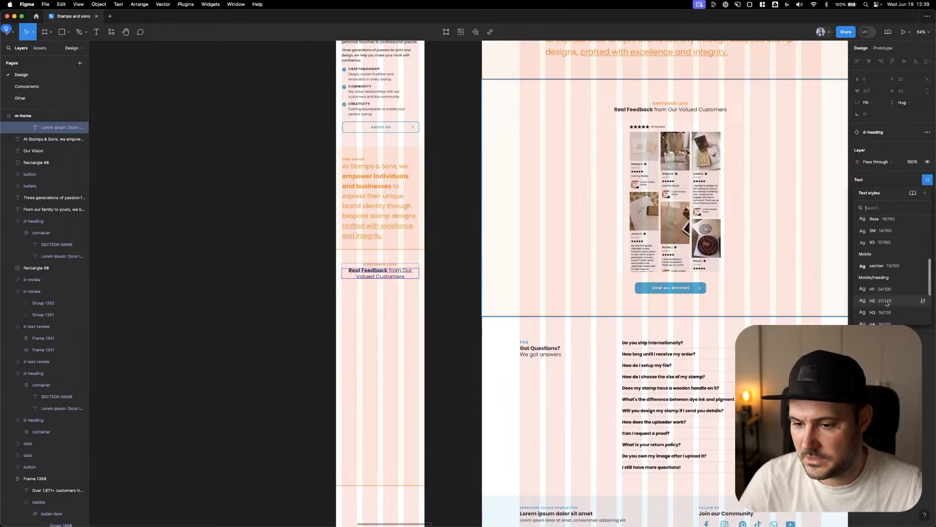
pyautogui.click(887, 301)
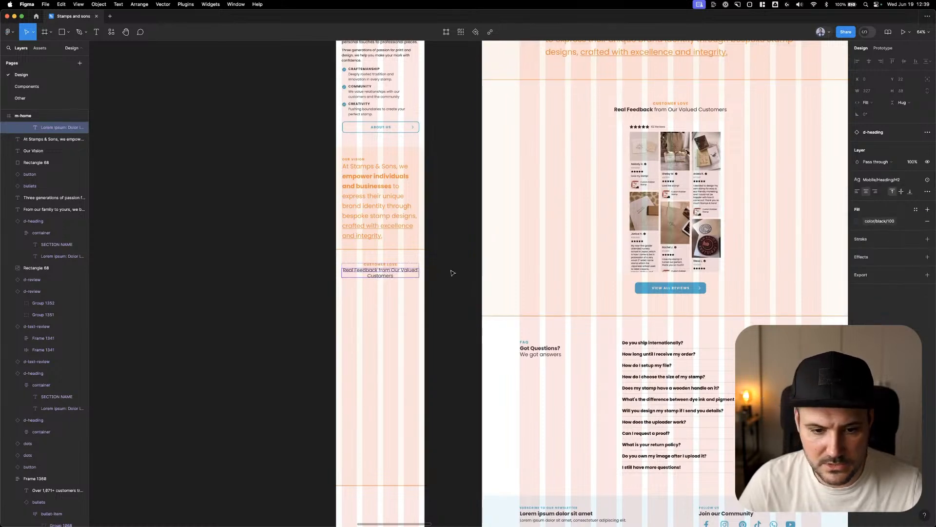
# Make "Real Feedback" bold in the mobile title and break the line before "Our Valued Customers"
pyautogui.doubleClick(383, 273)
pyautogui.click(381, 271)
pyautogui.moveTo(379, 270); pyautogui.dragTo(333, 269)
pyautogui.press('super+b')
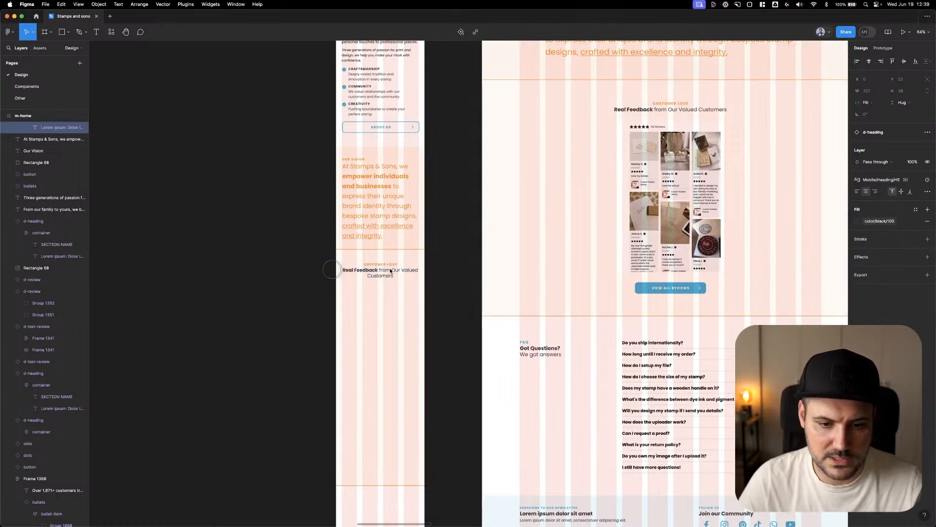
pyautogui.press('capslock')
pyautogui.press('Escape')
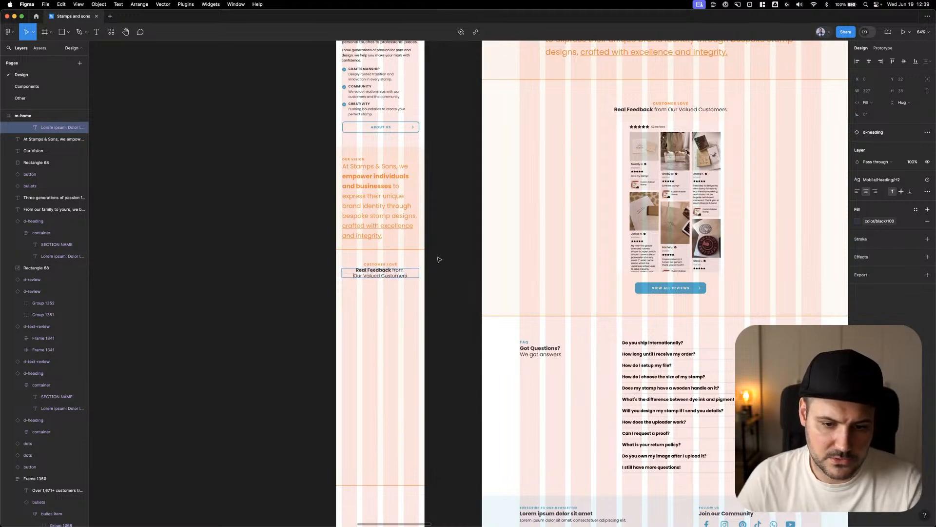
pyautogui.click(447, 252)
# Apply the Mobile section text style to the "Customer Love" label in the mobile heading
pyautogui.click(395, 267)
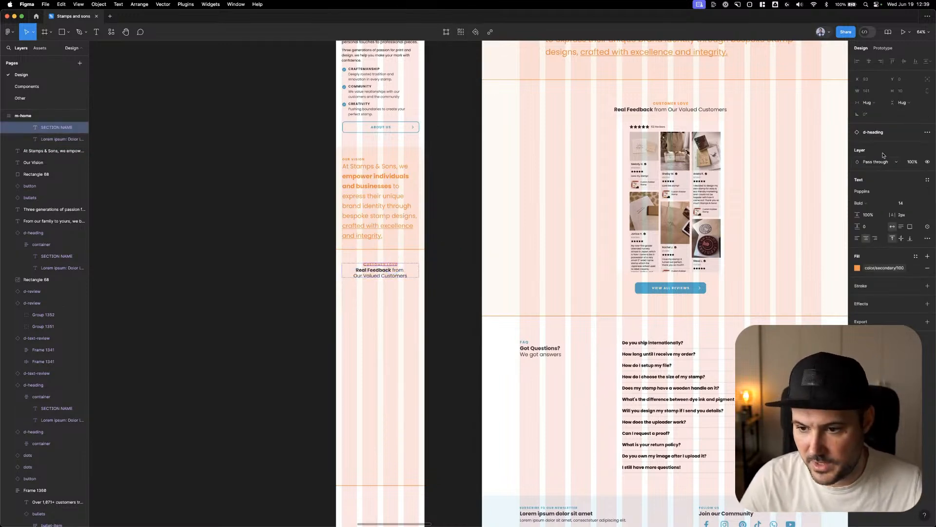
pyautogui.click(925, 179)
pyautogui.scroll(-3, 888, 279)
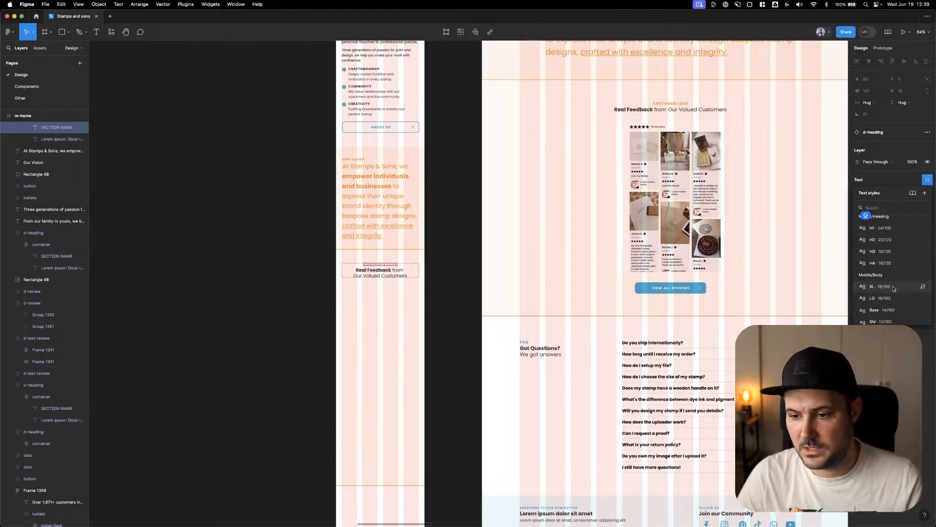
pyautogui.scroll(5, 893, 286)
pyautogui.click(881, 268)
pyautogui.click(461, 232)
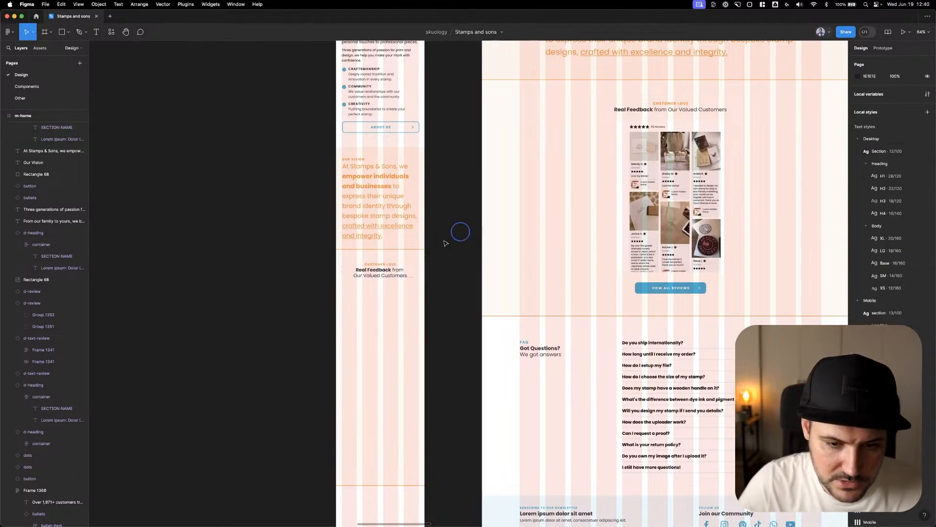
# Copy the desktop customer reviews image into the mobile Customer Love section below its heading, at about X 6, Y 5594
pyautogui.click(387, 271)
pyautogui.click(464, 261)
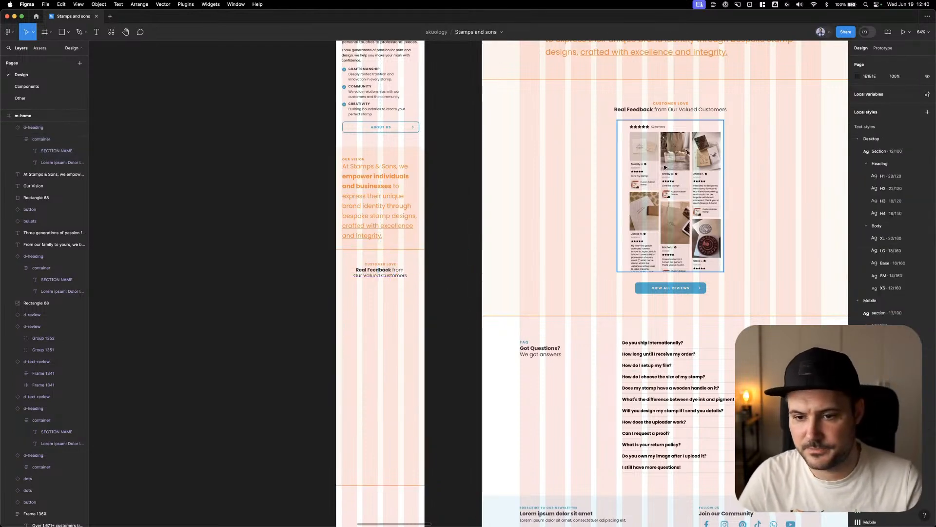
pyautogui.moveTo(665, 167); pyautogui.dragTo(382, 415)
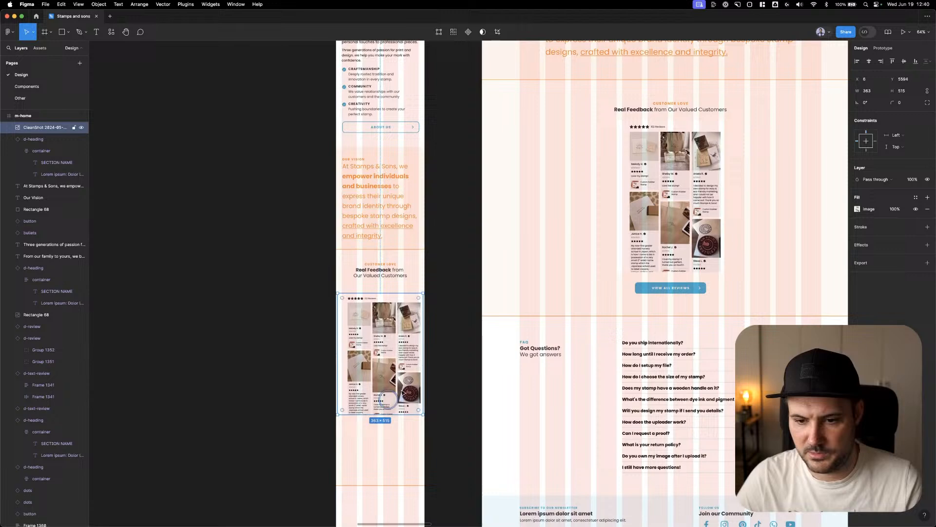
# Switch the desktop "View All Reviews" button's type variant to Black Outline
pyautogui.doubleClick(692, 291)
pyautogui.doubleClick(691, 290)
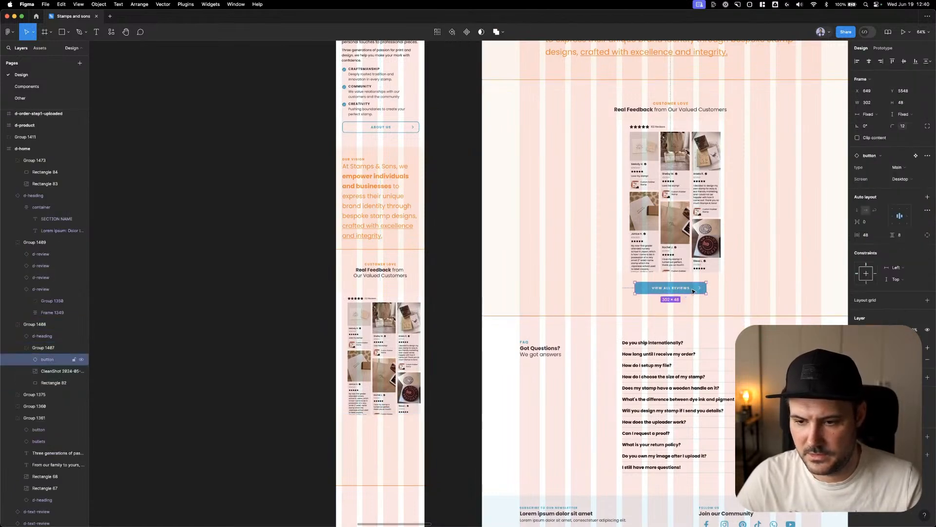
pyautogui.click(898, 167)
pyautogui.click(905, 177)
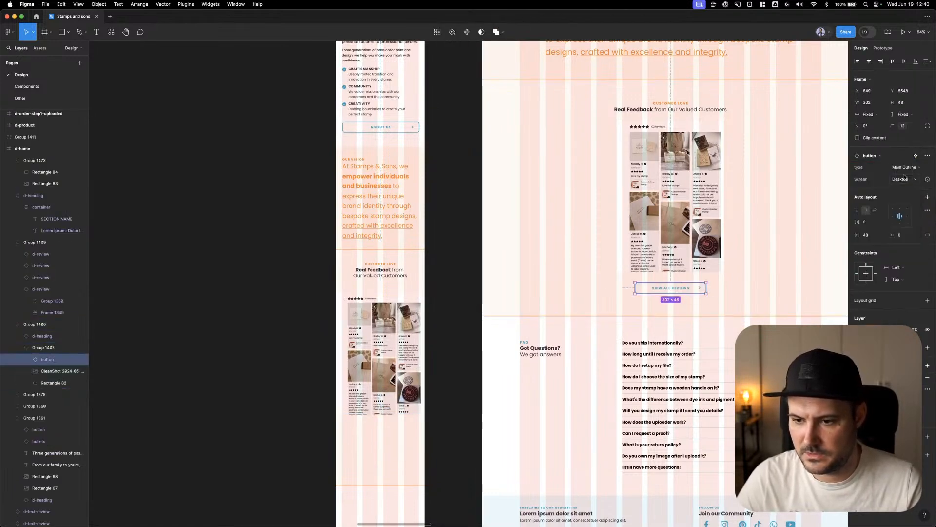
pyautogui.click(905, 169)
pyautogui.click(900, 201)
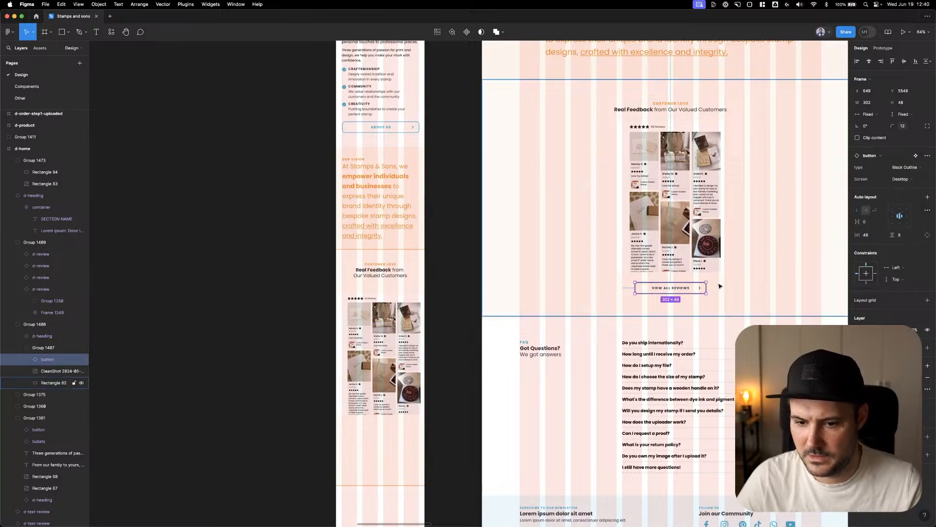
# Copy the "View All Reviews" button below the mobile reviews image and set its X to 24 and width to 327
pyautogui.press('super+c')
pyautogui.click(397, 429)
pyautogui.press('super+v')
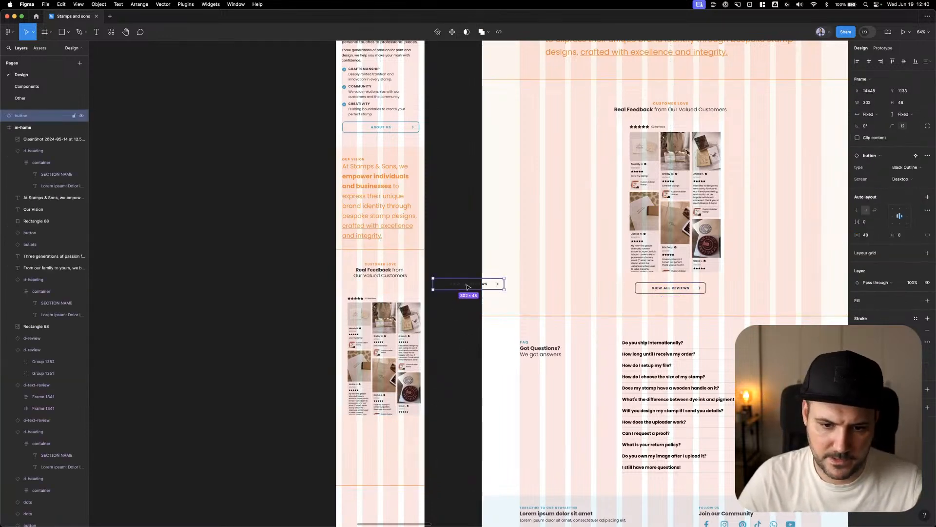
pyautogui.moveTo(467, 287); pyautogui.dragTo(380, 427)
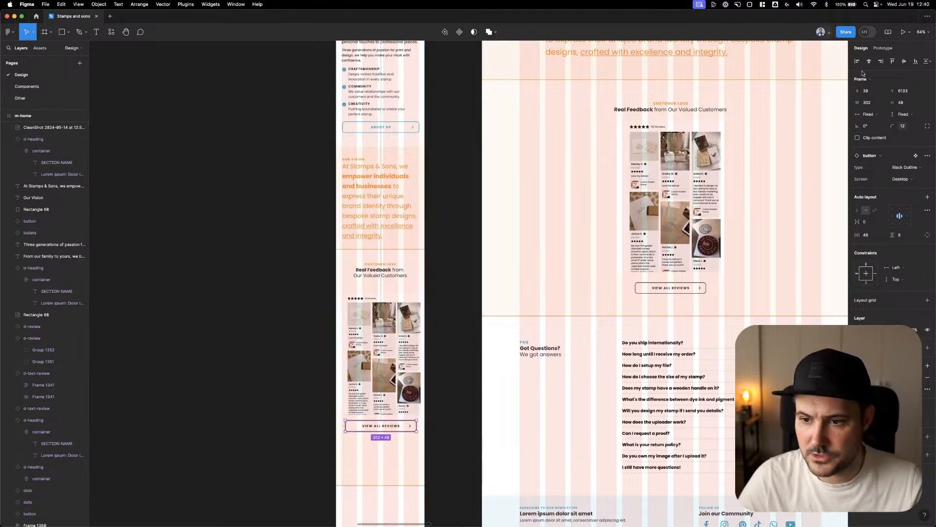
pyautogui.click(872, 91)
pyautogui.write('24')
pyautogui.press('Tab')
pyautogui.write('327')
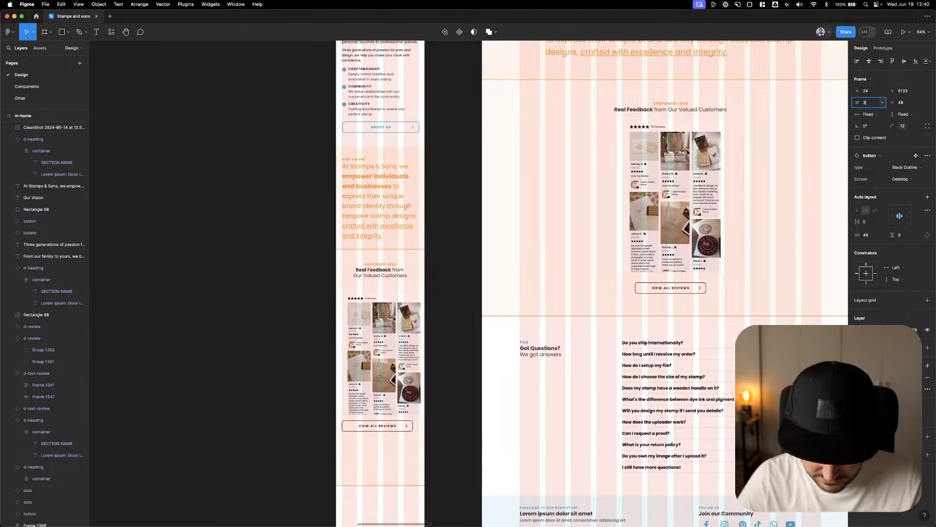
pyautogui.press('Tab')
# Shorten the mobile Customer Love background rectangle to a height of 834
pyautogui.click(666, 288)
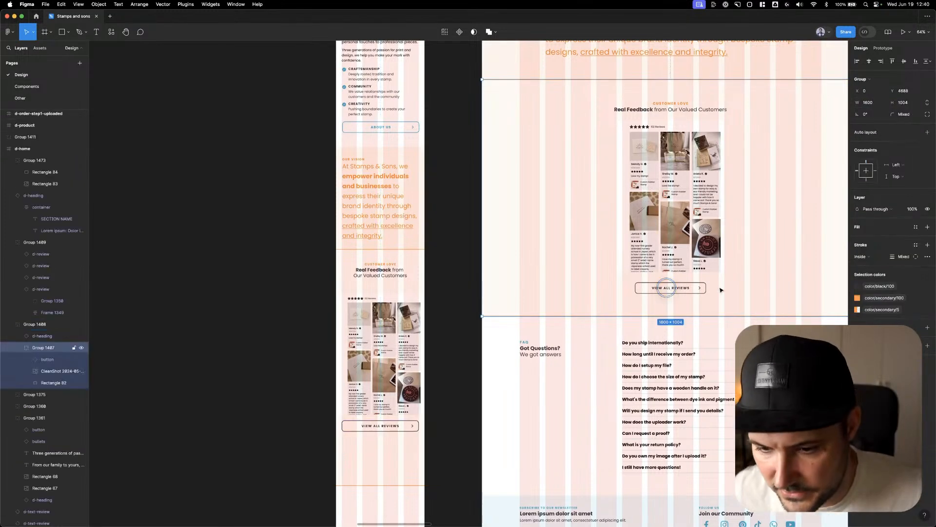
pyautogui.scroll(-5, 476, 268)
pyautogui.click(443, 282)
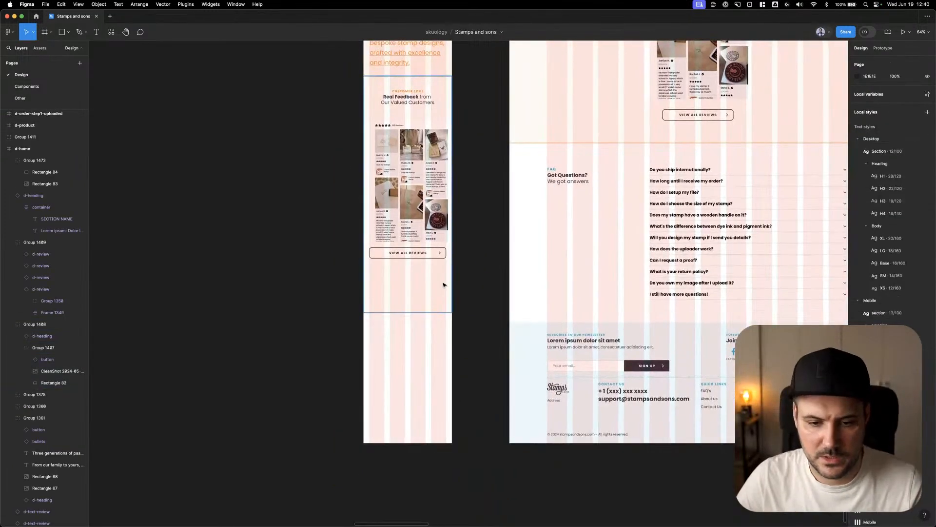
pyautogui.moveTo(433, 313); pyautogui.dragTo(433, 269)
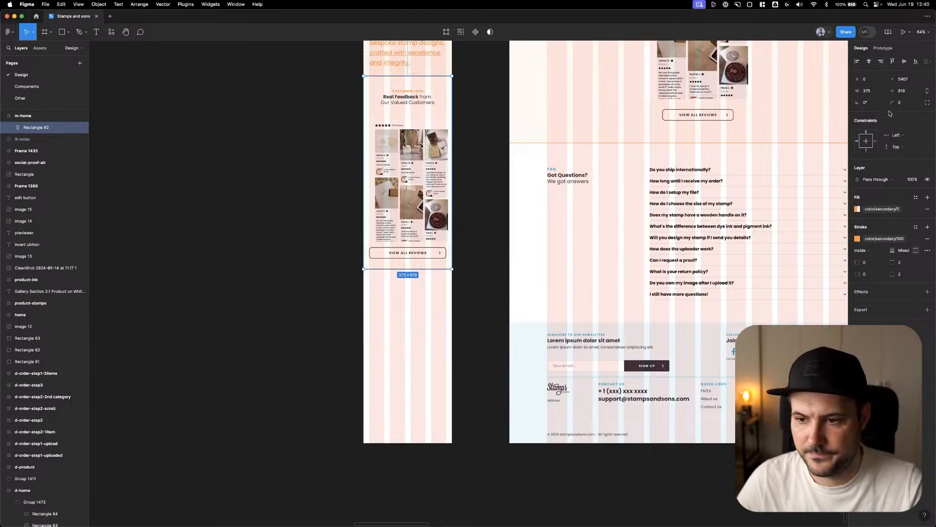
pyautogui.click(909, 92)
pyautogui.write('834')
pyautogui.press('Return')
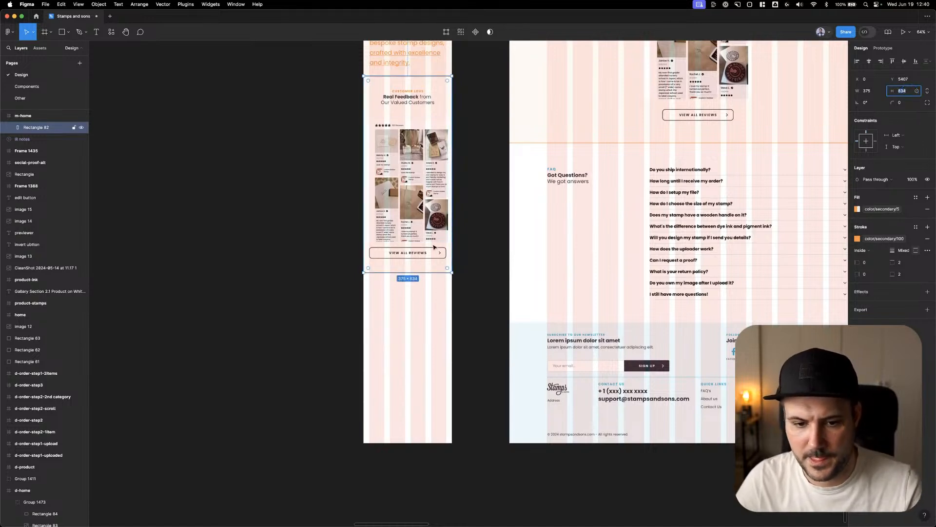
# Set the constraints of all layers in m-home to left and top, and extend the frame downward for more sections
pyautogui.scroll(-5, 476, 195)
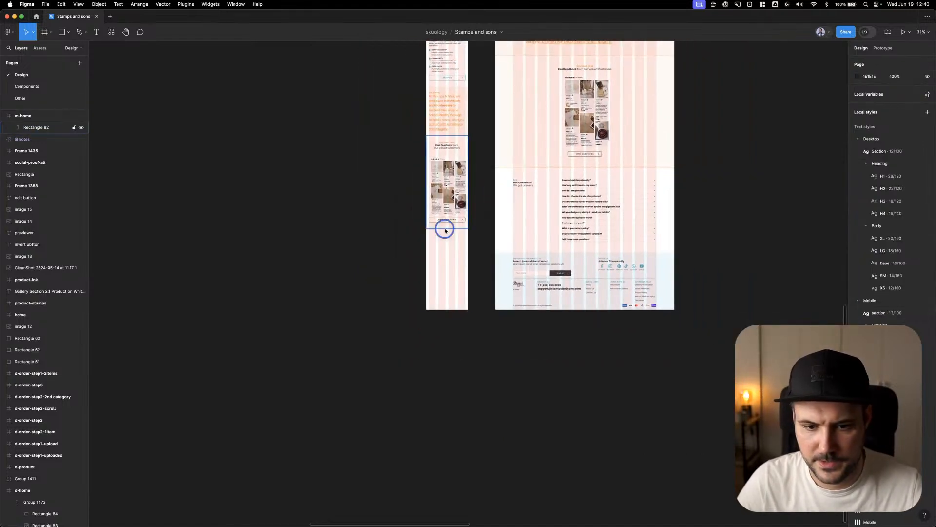
pyautogui.press('super+a')
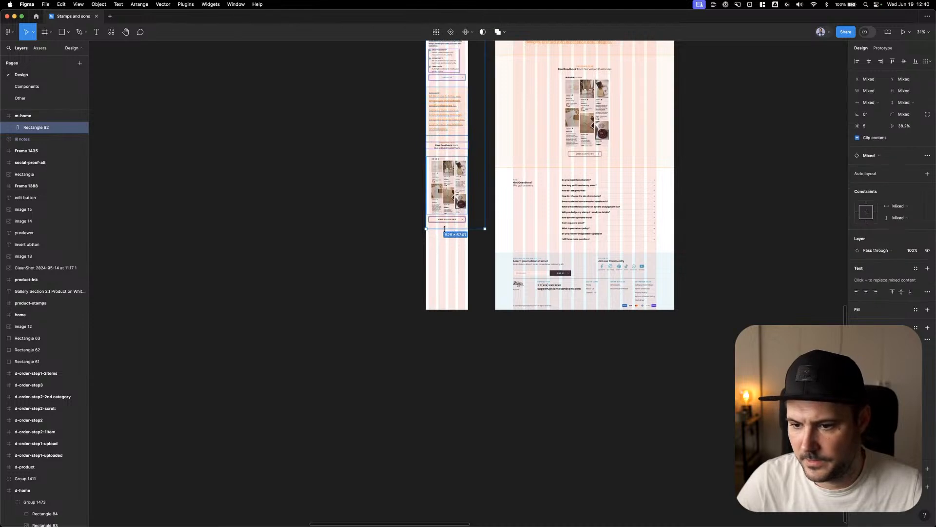
pyautogui.click(867, 205)
pyautogui.click(858, 211)
pyautogui.press('Escape')
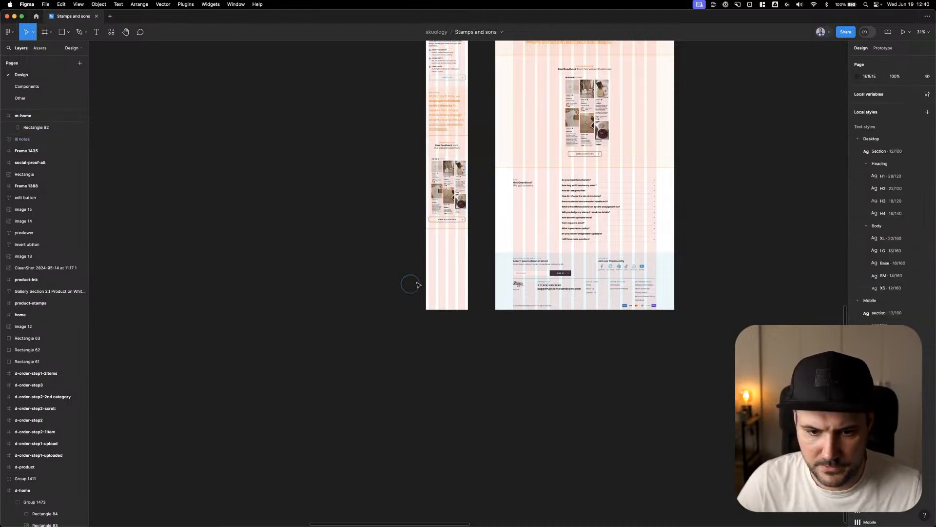
pyautogui.moveTo(447, 309); pyautogui.dragTo(455, 433)
pyautogui.scroll(5, 485, 222)
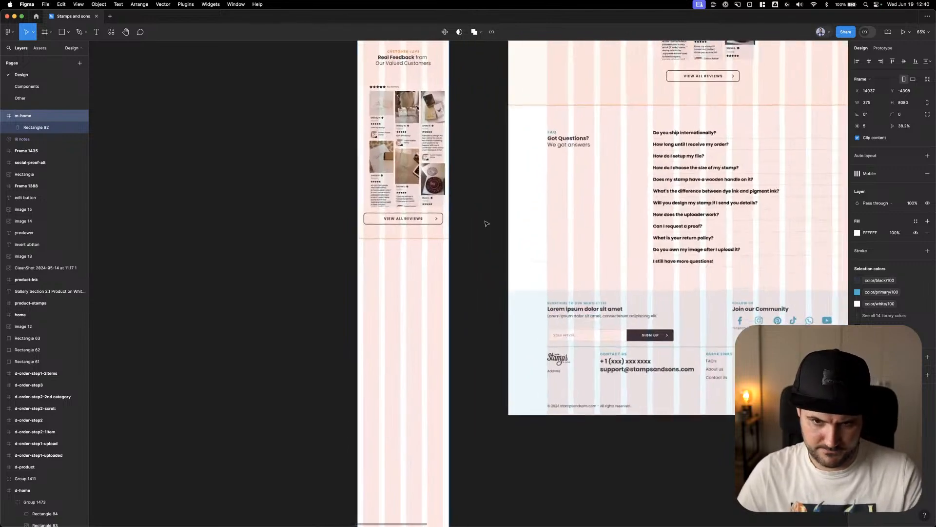
# Place a copy of the desktop FAQ group on the empty canvas beside m-home and draw a frame about 1592 × 793 around it
pyautogui.click(322, 294)
pyautogui.moveTo(321, 294); pyautogui.dragTo(301, 298)
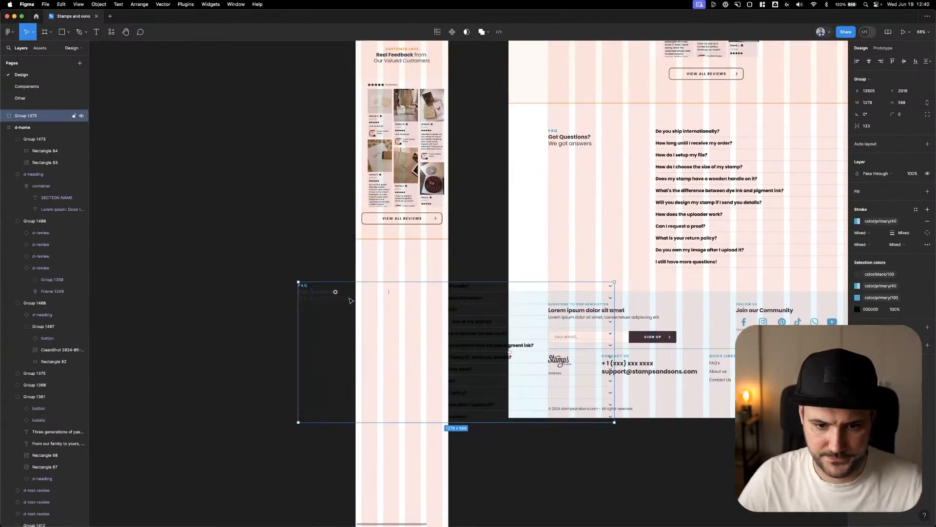
pyautogui.moveTo(362, 299); pyautogui.dragTo(585, 251)
pyautogui.moveTo(699, 246); pyautogui.dragTo(390, 223)
pyautogui.press('f')
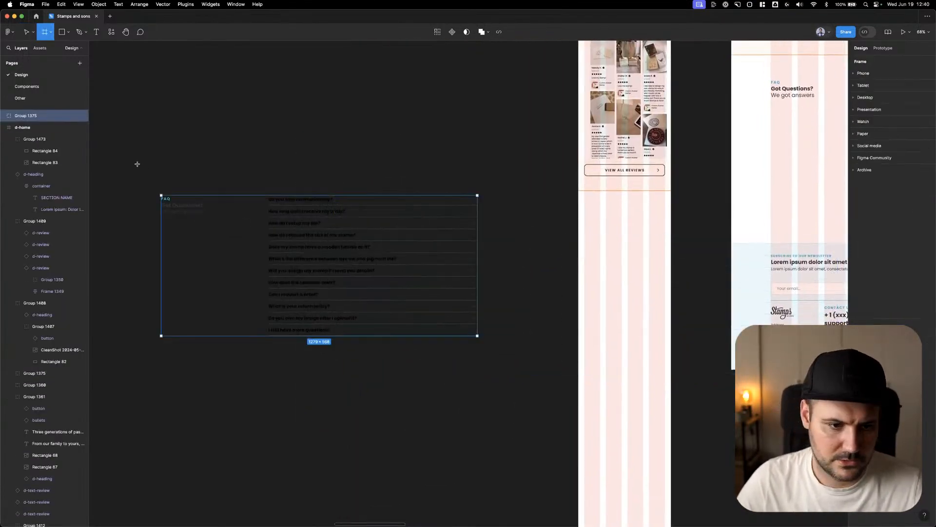
pyautogui.moveTo(137, 170)
pyautogui.mouseDown()
pyautogui.moveTo(432, 349)
pyautogui.moveTo(531, 369)
pyautogui.mouseUp()
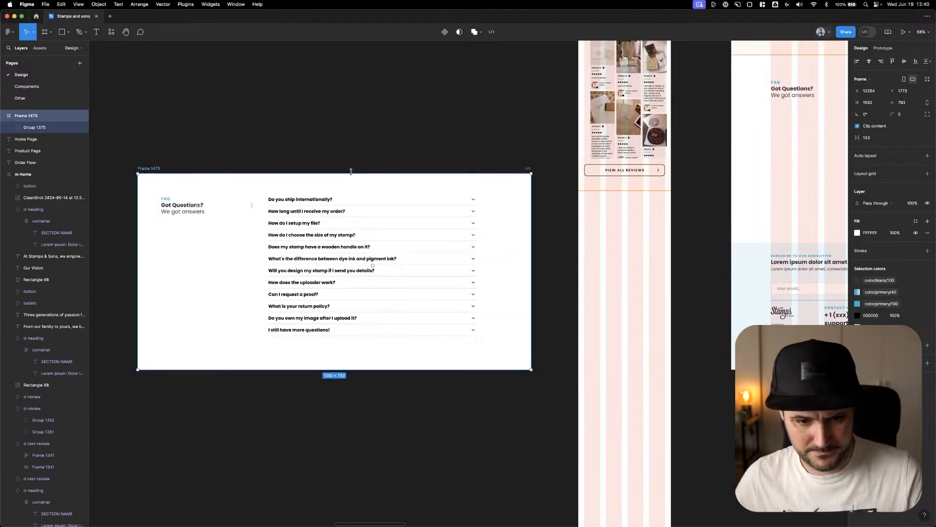
# Move the "Got Questions? We got answers" heading in the new frame directly above the question list, aligned with the list's left edge
pyautogui.click(305, 219)
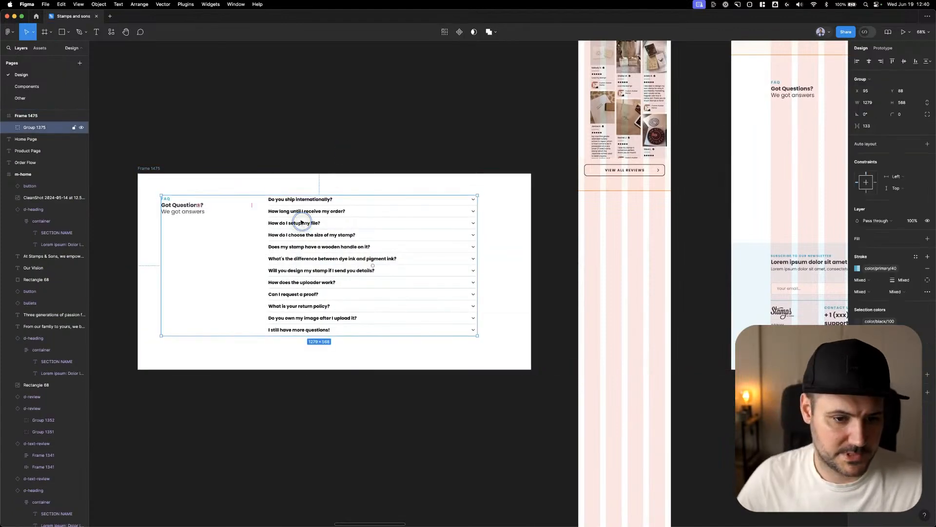
pyautogui.doubleClick(202, 211)
pyautogui.moveTo(195, 209); pyautogui.dragTo(290, 207)
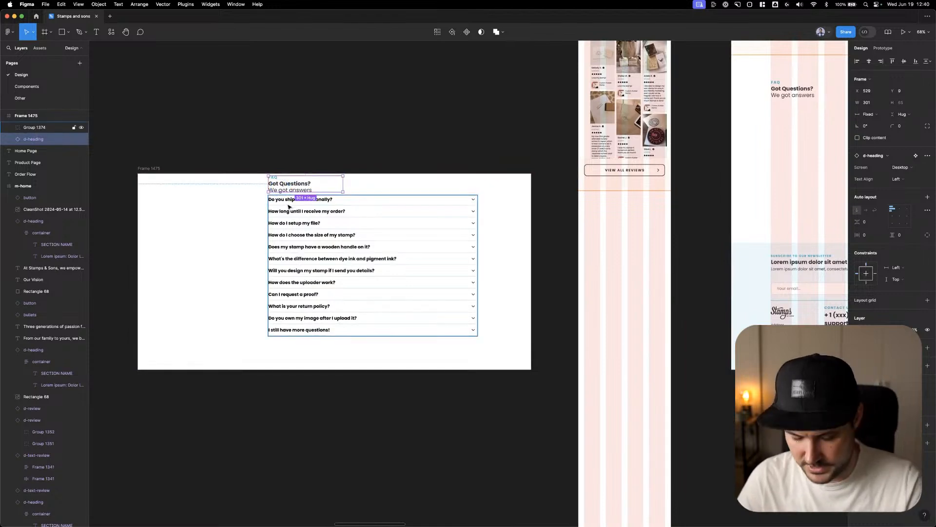
pyautogui.hotkey('shift', 'Up')
pyautogui.click(291, 153)
# Apply the Mobile section text style to the "FAQ" label above the copied question list
pyautogui.keyDown('super'); pyautogui.click(274, 175); pyautogui.keyUp('super')
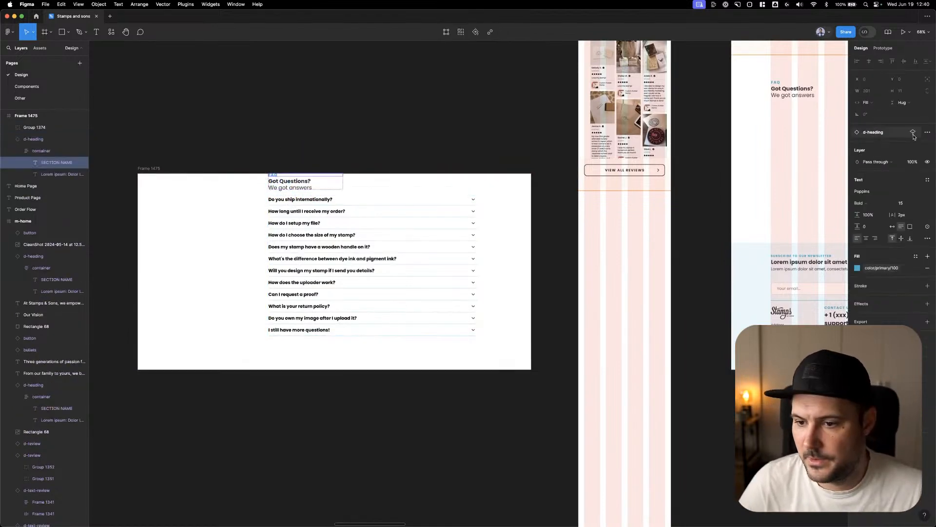
pyautogui.click(926, 181)
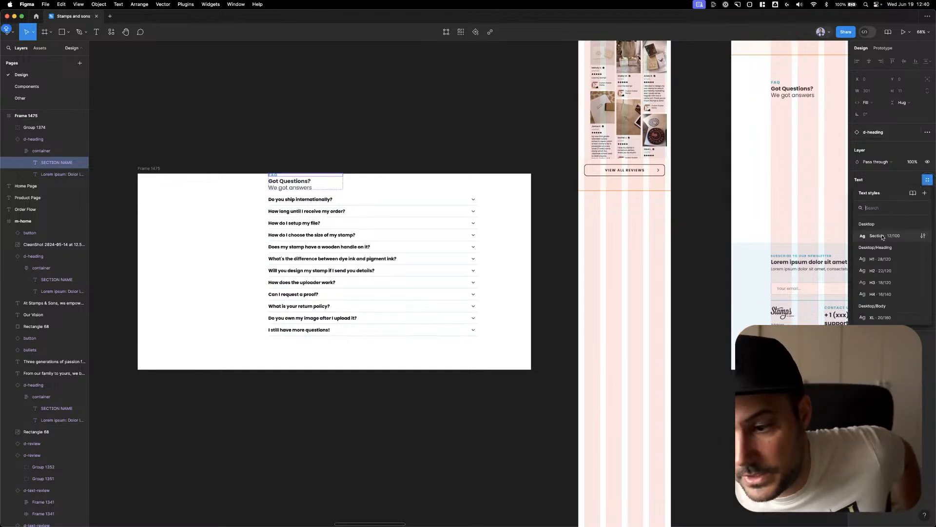
pyautogui.scroll(-5, 884, 264)
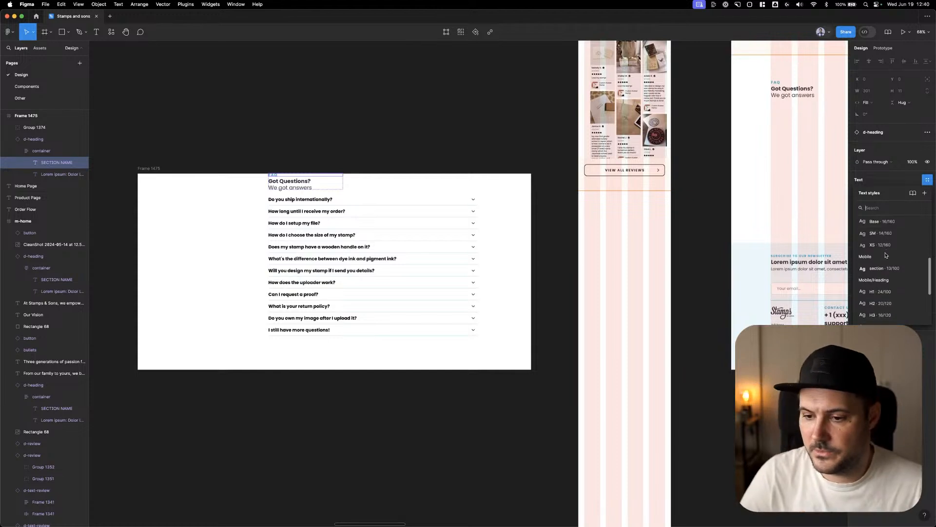
pyautogui.click(884, 268)
# Apply the Mobile/Heading/H2 text style to the copied FAQ title and make "Got Questions?" bold
pyautogui.click(290, 184)
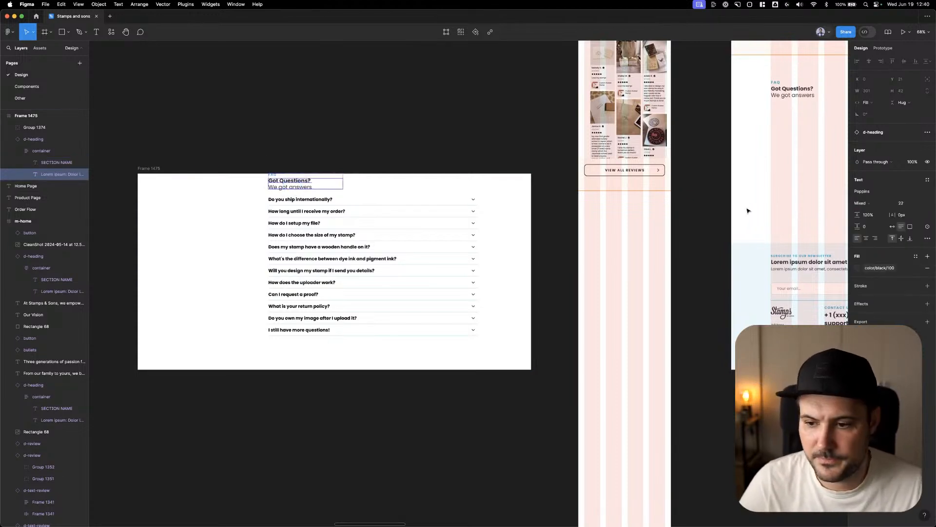
pyautogui.click(928, 180)
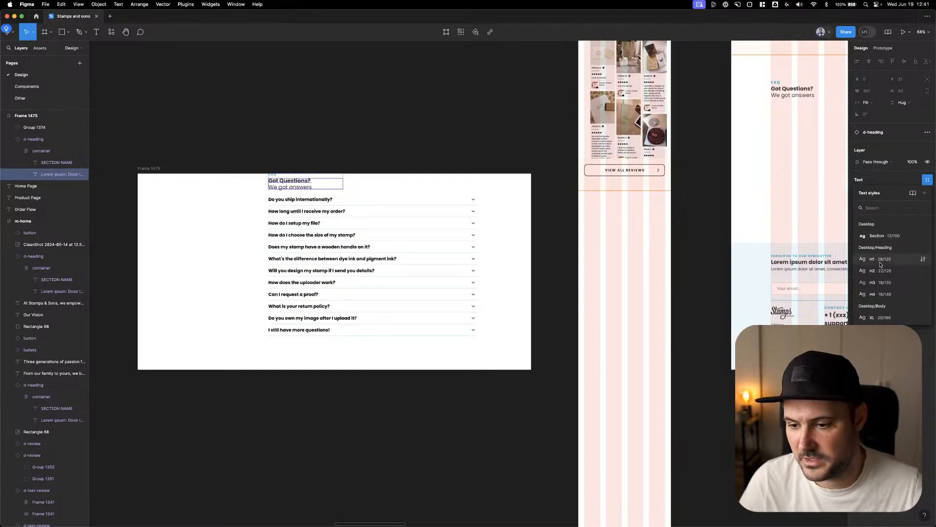
pyautogui.scroll(-5, 885, 278)
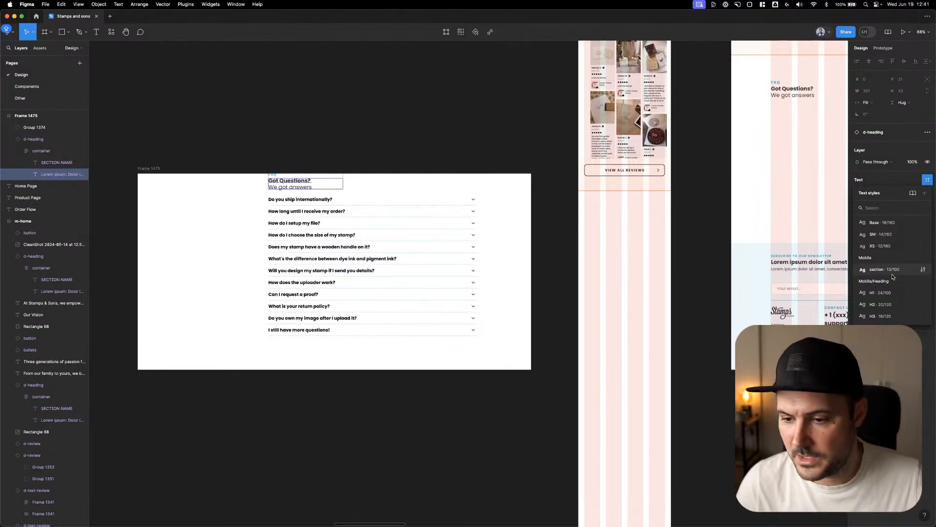
pyautogui.click(881, 304)
pyautogui.hscroll(1, 272, 184)
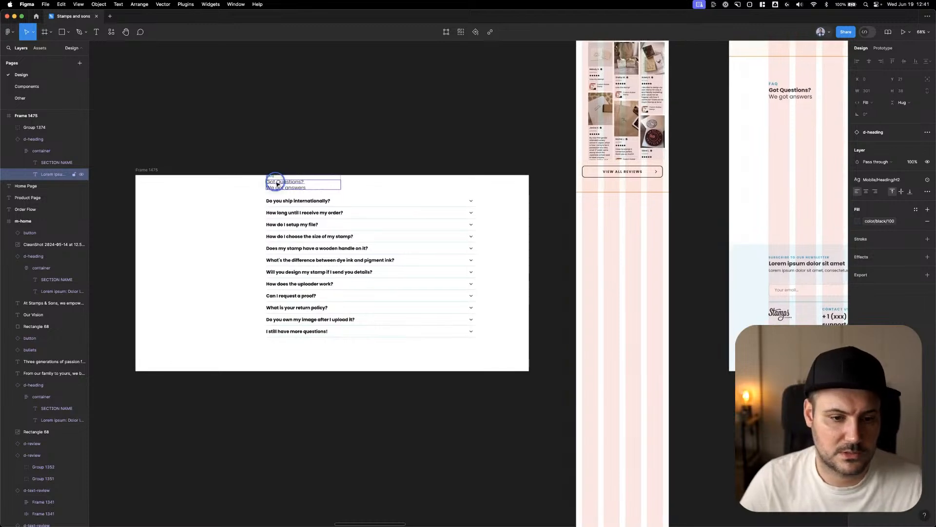
pyautogui.doubleClick(275, 183)
pyautogui.moveTo(268, 191); pyautogui.dragTo(246, 182)
pyautogui.press('super+b')
pyautogui.click(367, 117)
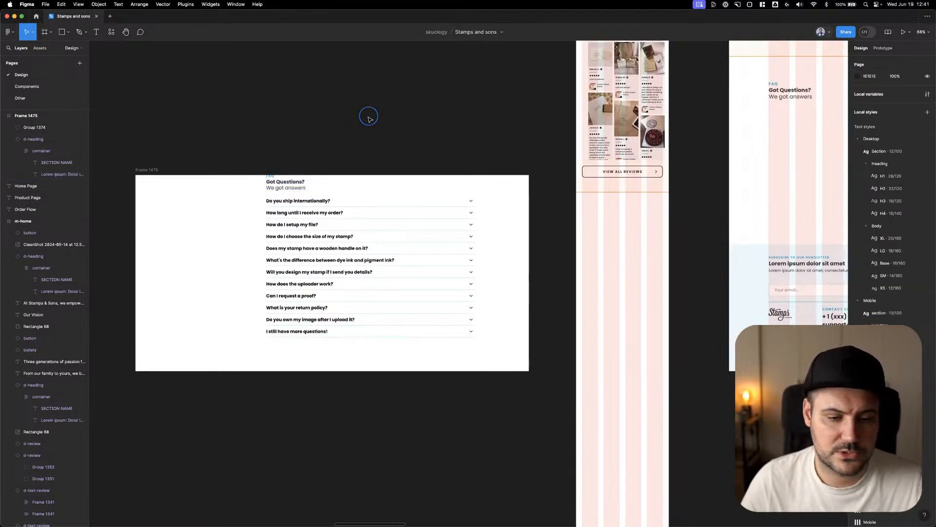
# Add a "GENERAL" text label in the blank area beside the copied FAQ question list
pyautogui.scroll(3, 368, 143)
pyautogui.moveTo(401, 154); pyautogui.dragTo(446, 124)
pyautogui.scroll(3, 448, 123)
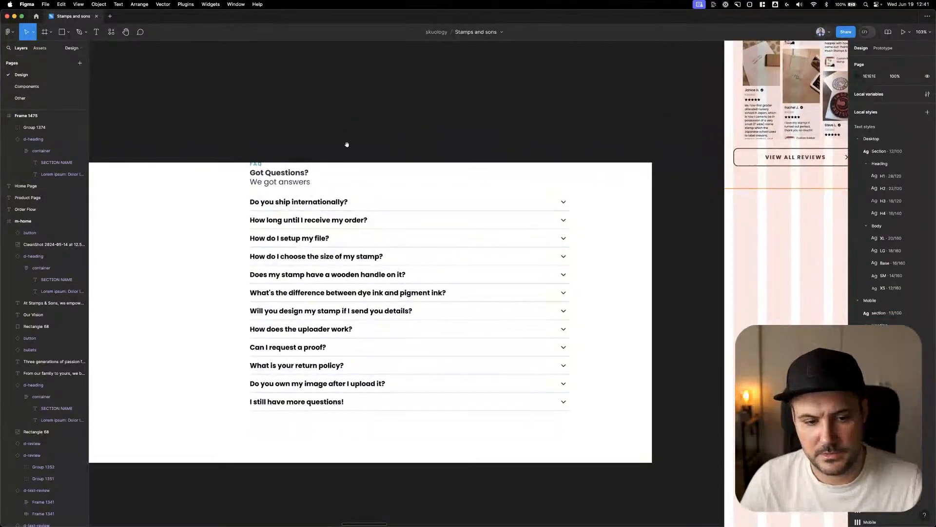
pyautogui.moveTo(347, 144); pyautogui.dragTo(422, 112)
pyautogui.moveTo(228, 239); pyautogui.dragTo(171, 240)
pyautogui.hscroll(-3, 185, 232)
pyautogui.press('t')
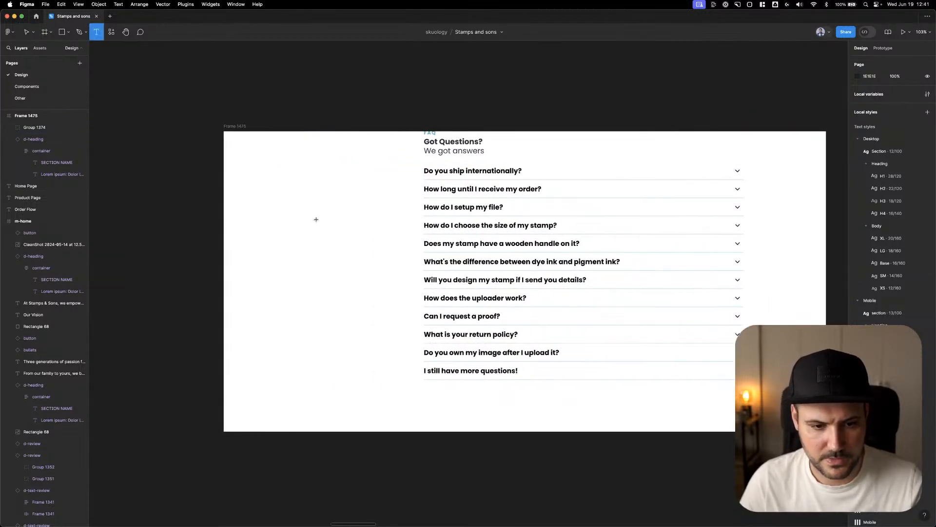
pyautogui.click(292, 219)
pyautogui.write('GENERAL')
pyautogui.press('Escape')
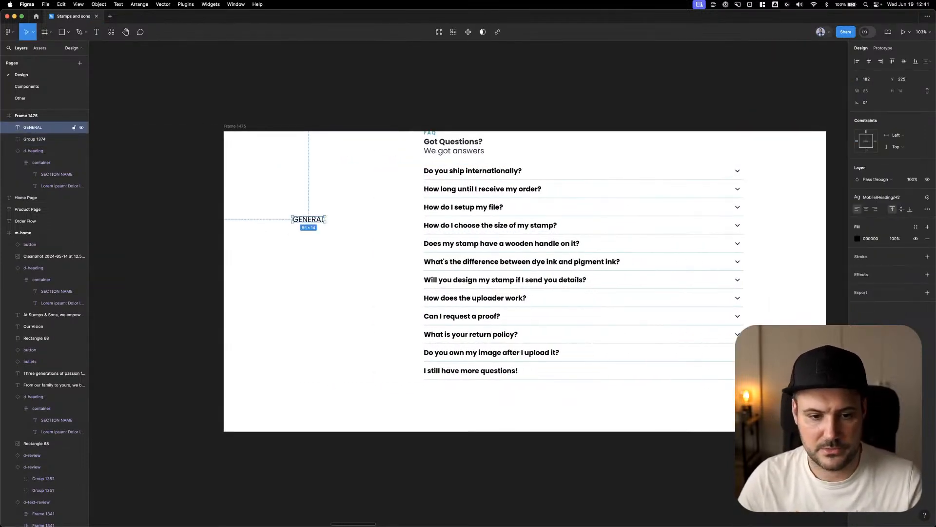
# Duplicate the "GENERAL" label directly below the original and change the copy's text to "PRODUCT"
pyautogui.moveTo(304, 221); pyautogui.dragTo(300, 255)
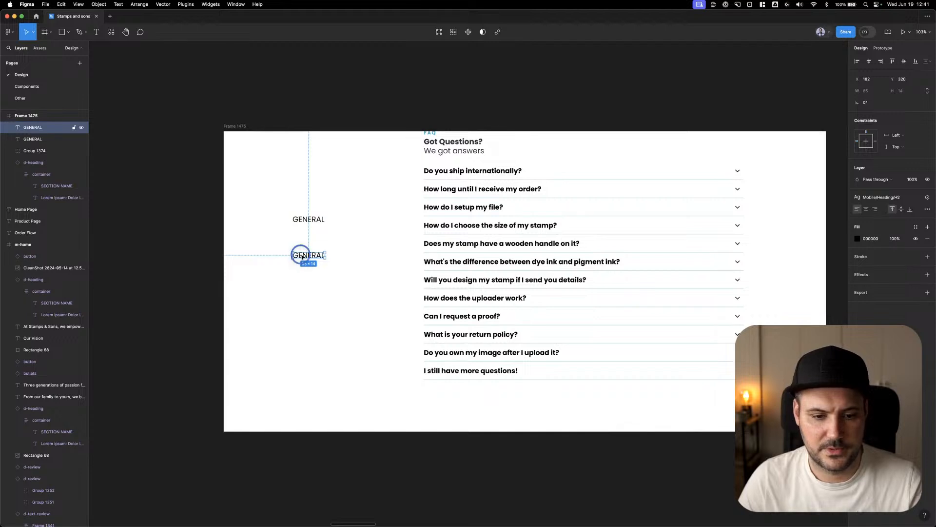
pyautogui.doubleClick(300, 254)
pyautogui.write('PRODUCT')
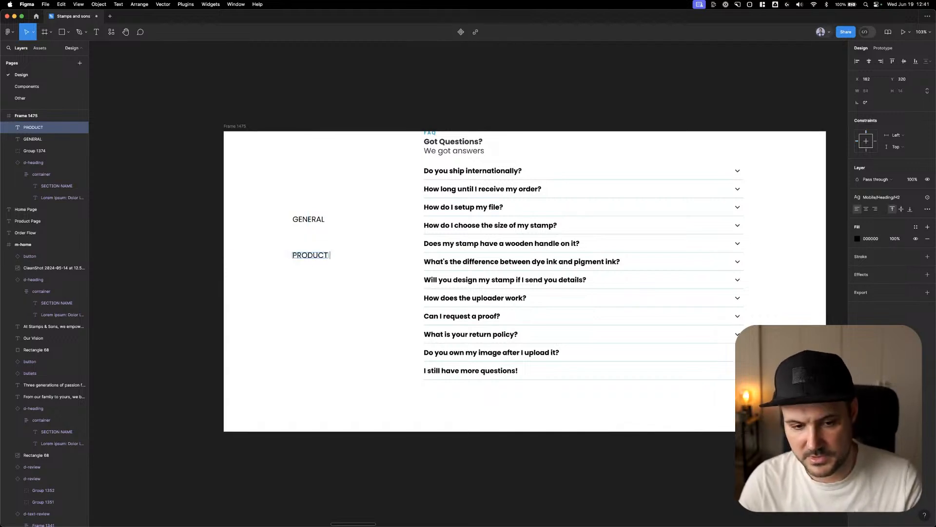
pyautogui.press('Escape')
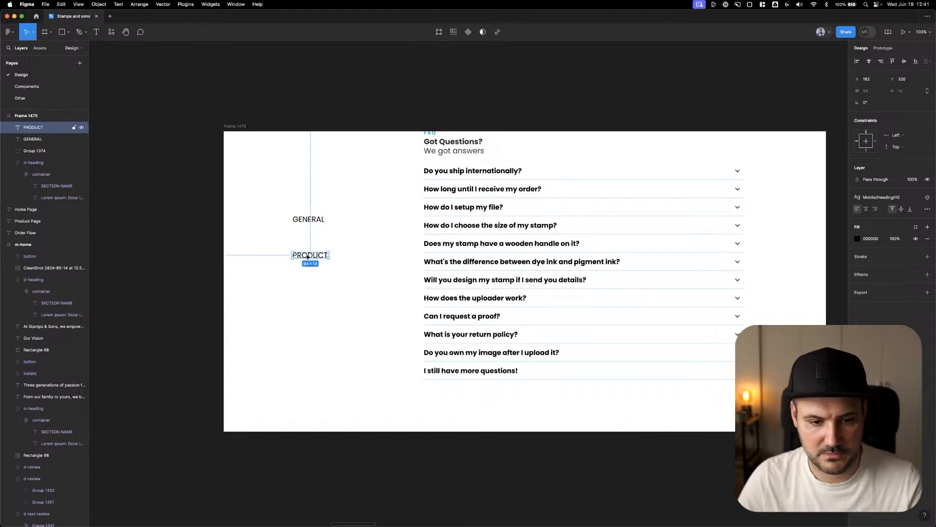
pyautogui.moveTo(308, 257); pyautogui.dragTo(305, 305)
pyautogui.doubleClick(306, 305)
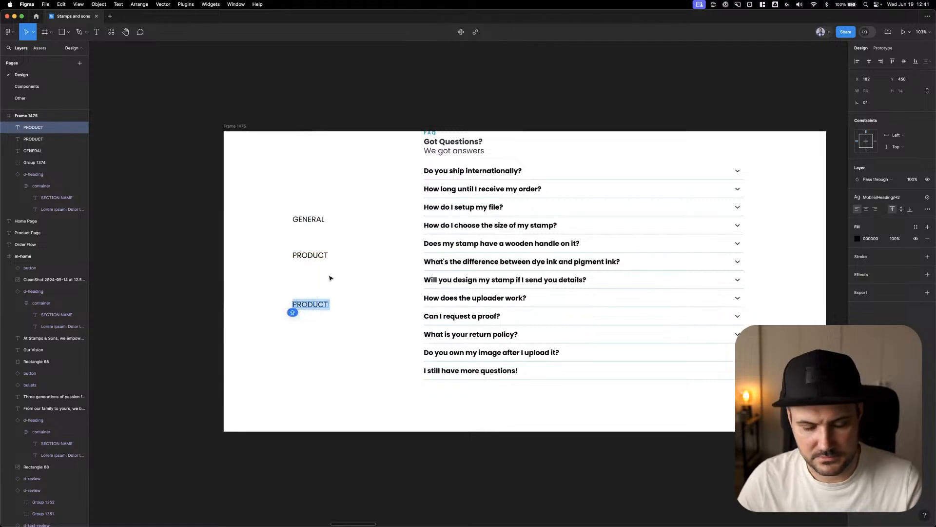
pyautogui.press('Escape')
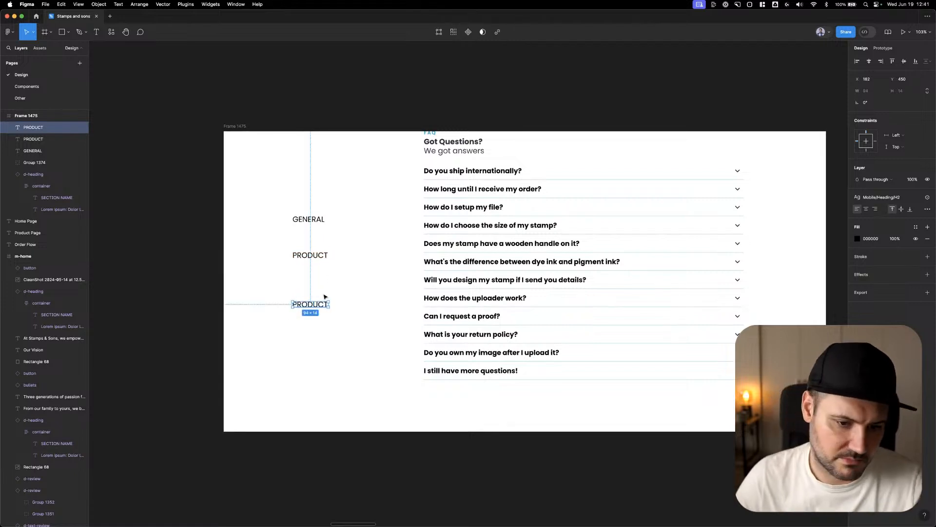
pyautogui.press('Delete')
pyautogui.hscroll(1, 341, 292)
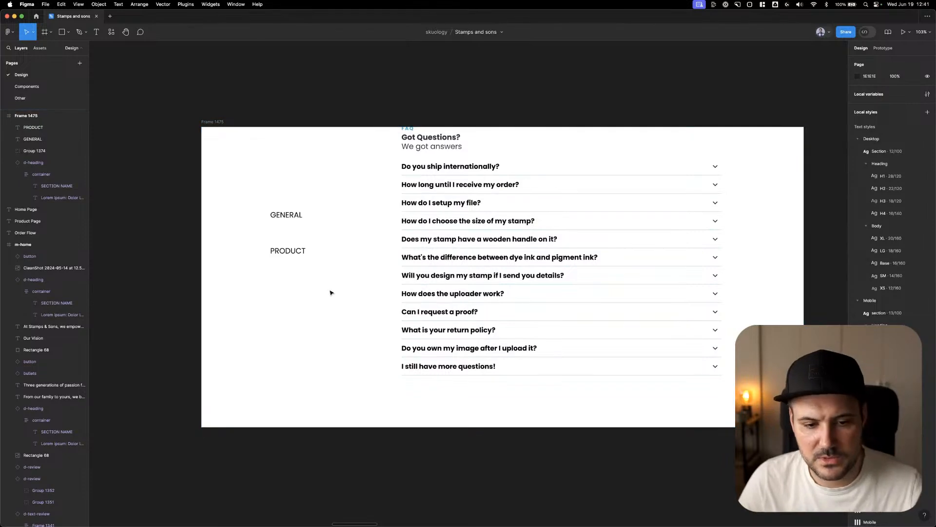
pyautogui.keyDown('super'); pyautogui.click(435, 330); pyautogui.keyUp('super')
pyautogui.click(288, 255)
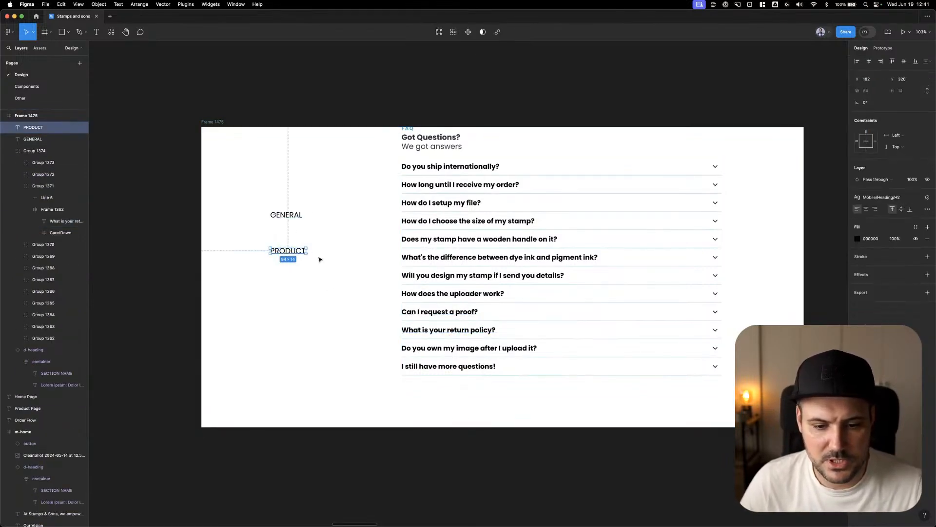
pyautogui.click(331, 311)
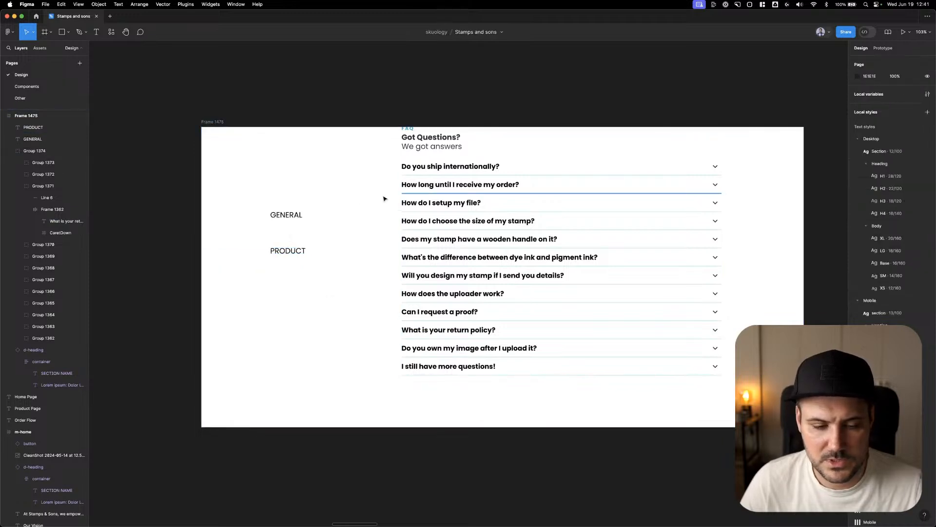
pyautogui.click(293, 216)
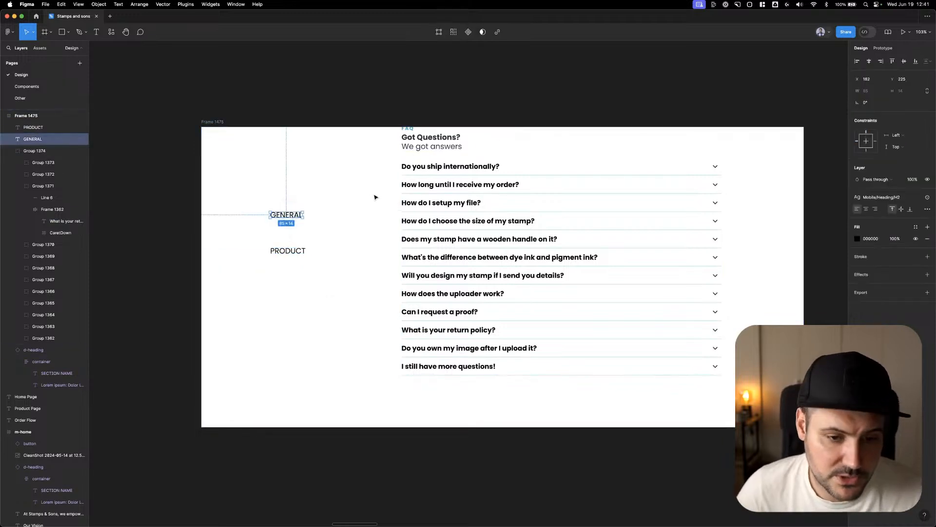
pyautogui.click(337, 201)
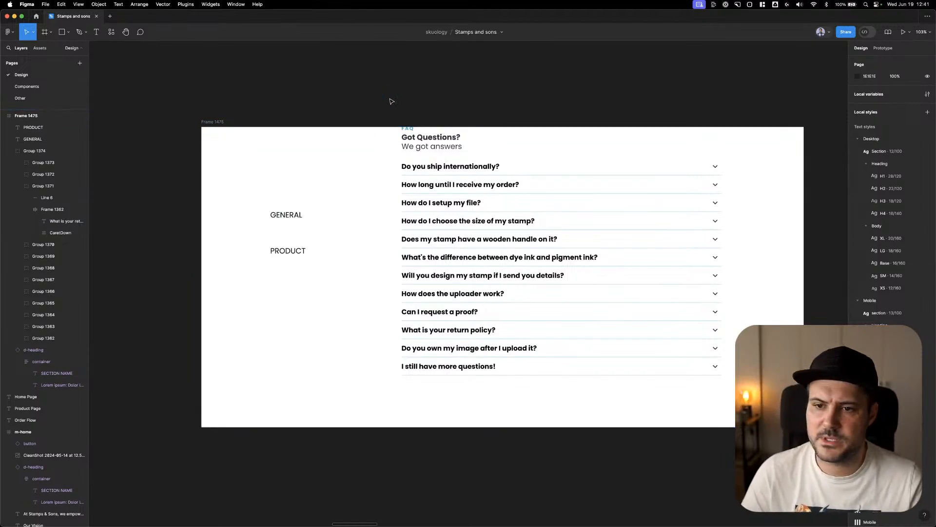
pyautogui.rightClick(427, 95)
pyautogui.click(425, 96)
pyautogui.hscroll(1, 424, 96)
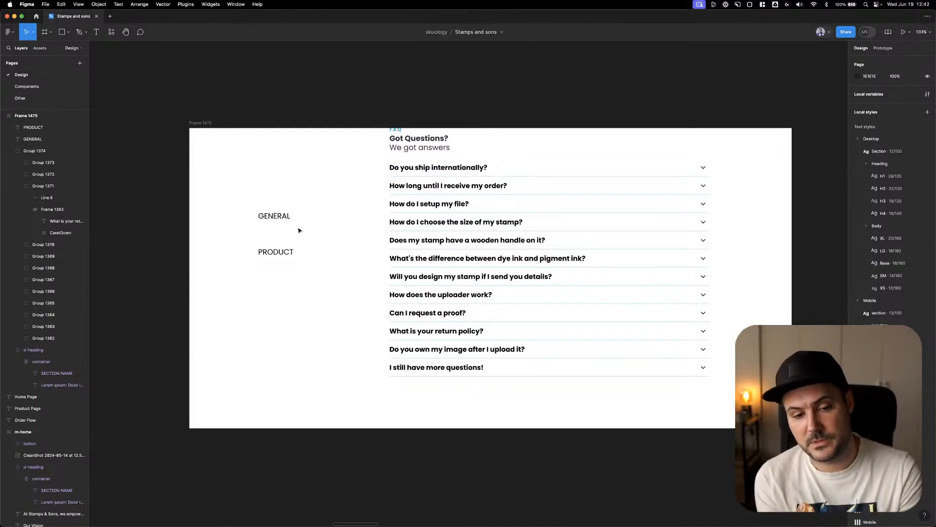
pyautogui.doubleClick(458, 174)
pyautogui.click(494, 124)
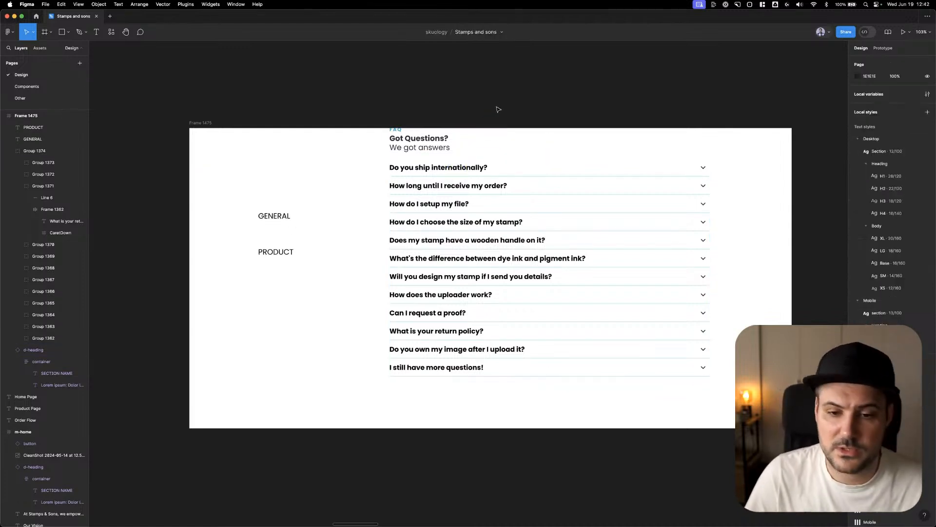
pyautogui.click(462, 171)
pyautogui.doubleClick(462, 171)
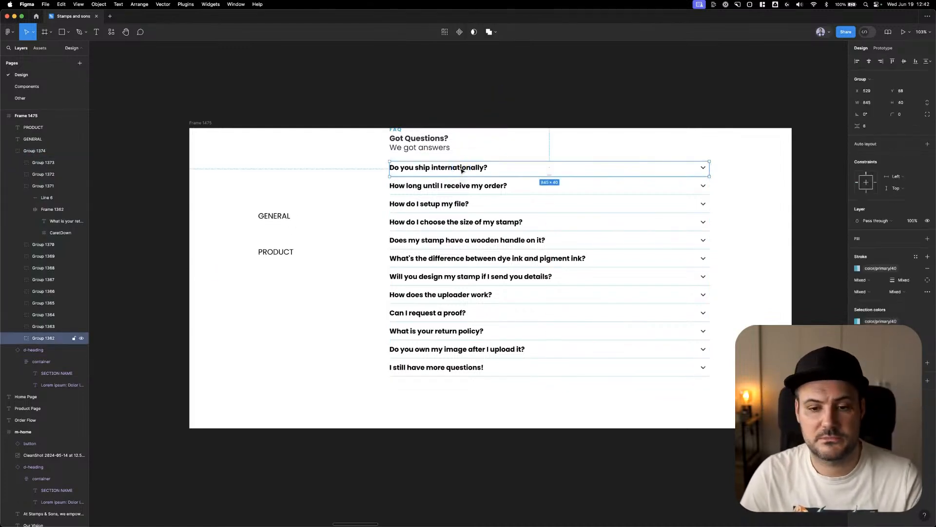
pyautogui.click(534, 81)
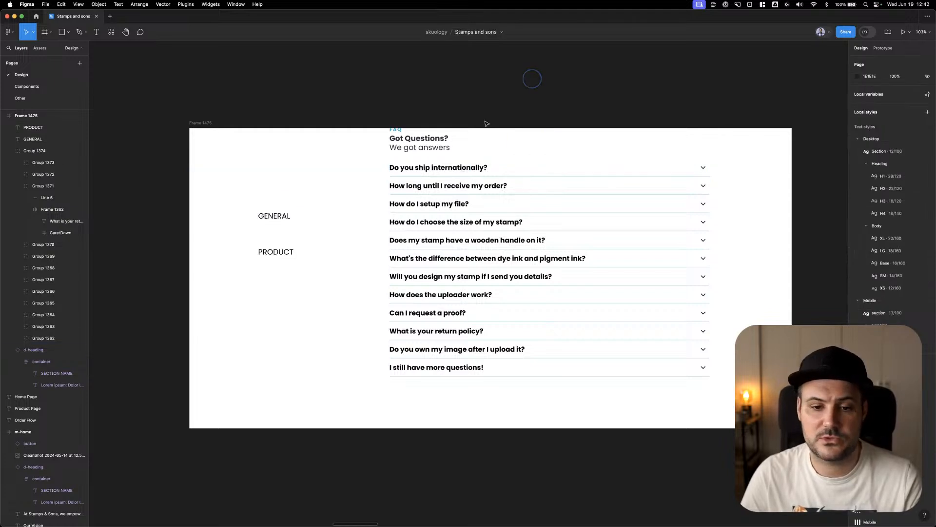
pyautogui.doubleClick(461, 170)
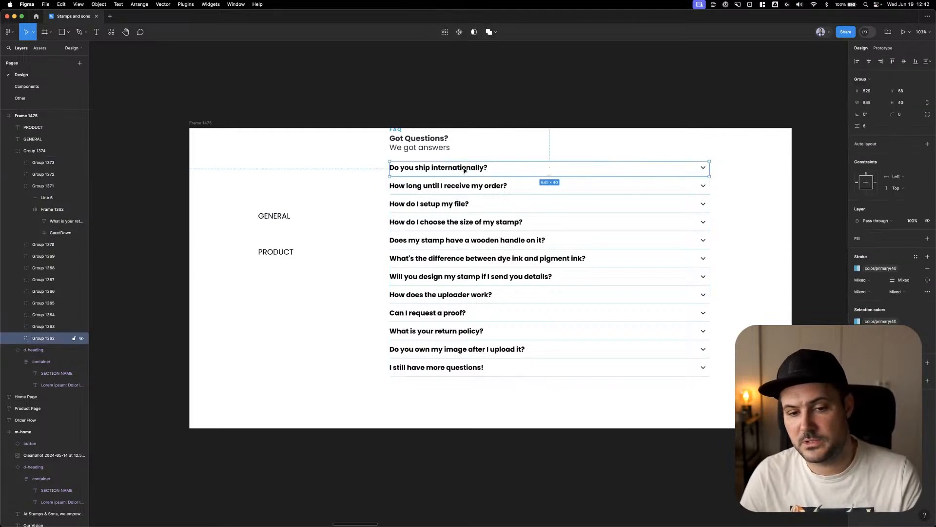
pyautogui.click(506, 94)
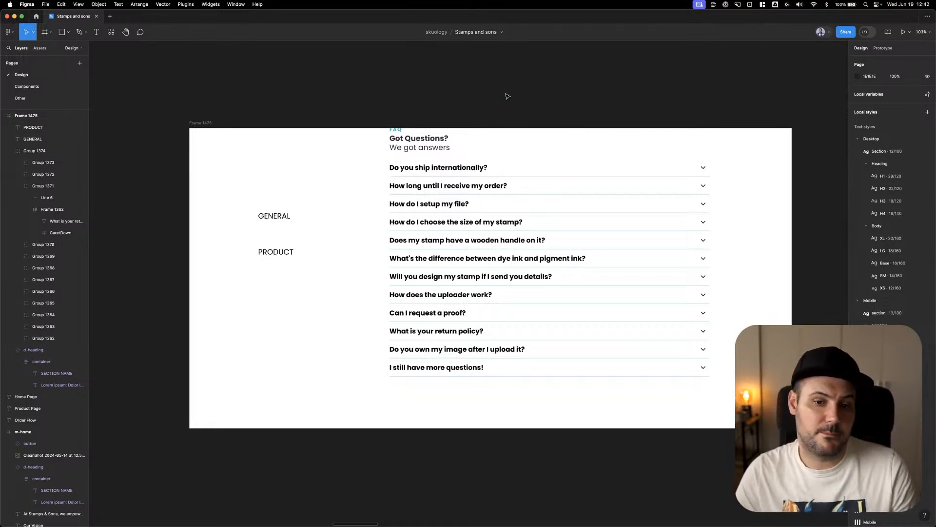
pyautogui.doubleClick(459, 169)
pyautogui.click(535, 94)
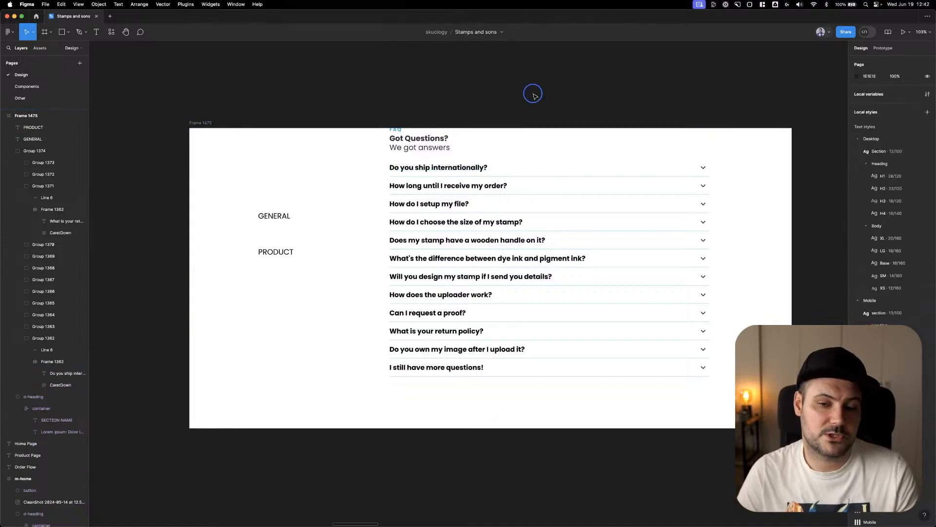
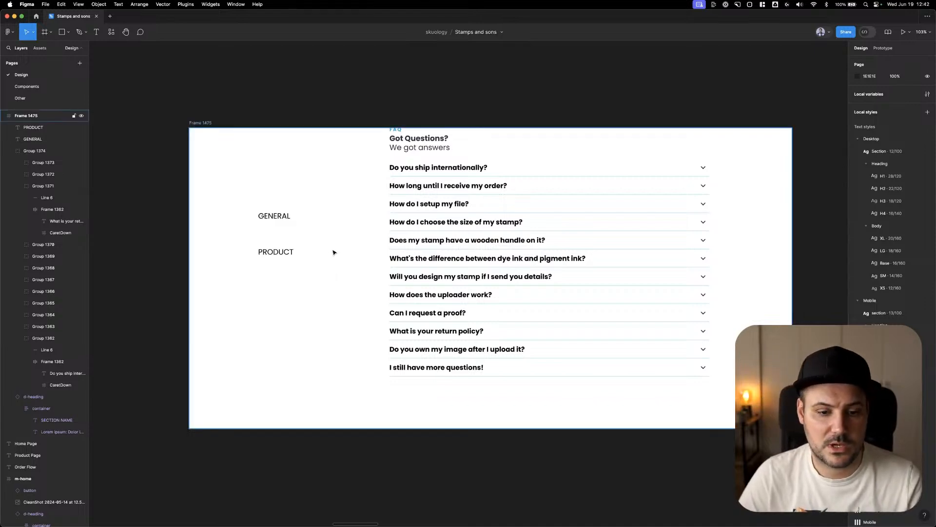
# Nudge the copied question list slightly up, closer to the FAQ title
pyautogui.scroll(-5, 335, 251)
pyautogui.scroll(3, 390, 128)
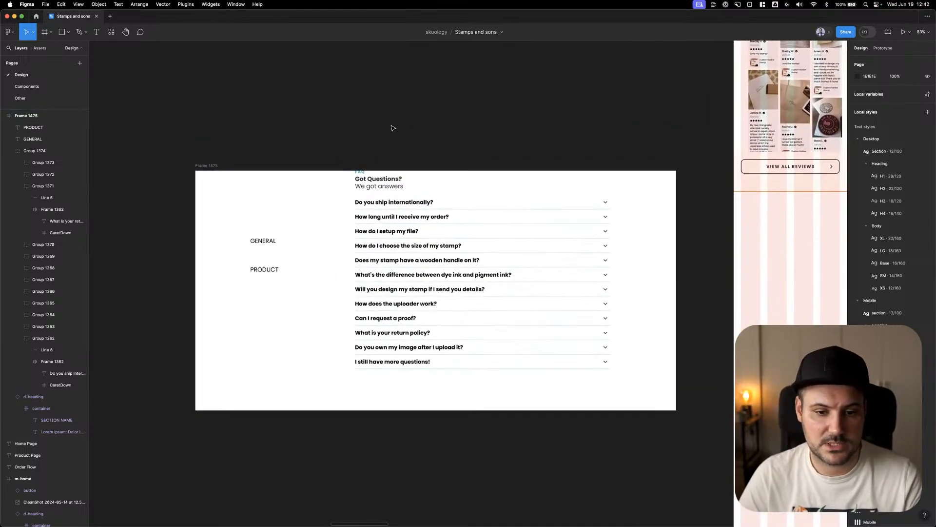
pyautogui.click(388, 201)
pyautogui.press('Up')
pyautogui.press('Up')
pyautogui.press('Up')
pyautogui.press('Up')
pyautogui.press('Up')
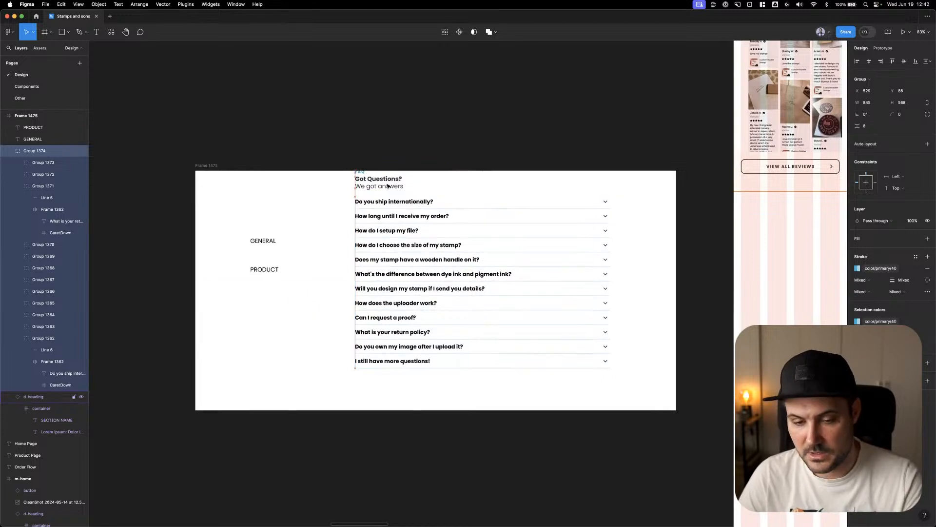
# Try setting the width of all the divider lines in the question list to 327
pyautogui.click(428, 132)
pyautogui.moveTo(555, 128); pyautogui.dragTo(572, 409)
pyautogui.click(871, 92)
pyautogui.write('327')
pyautogui.press('Tab')
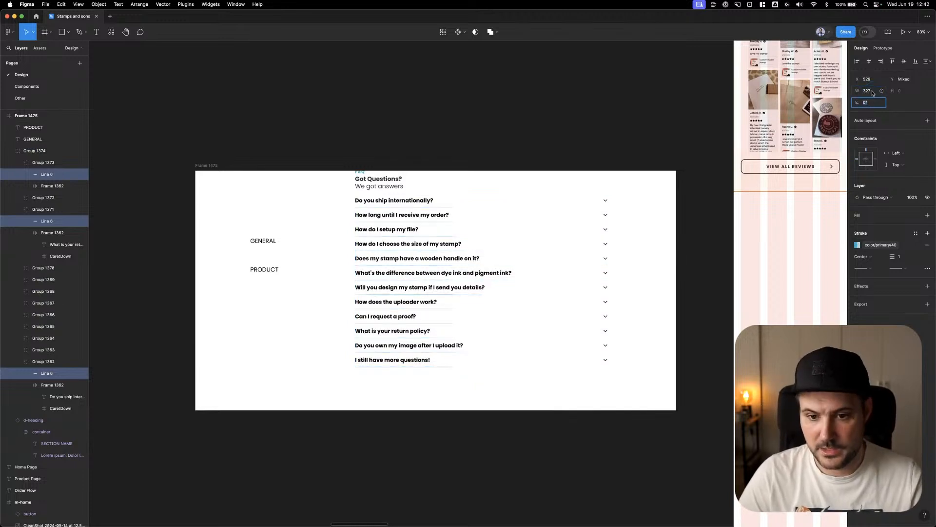
pyautogui.click(644, 333)
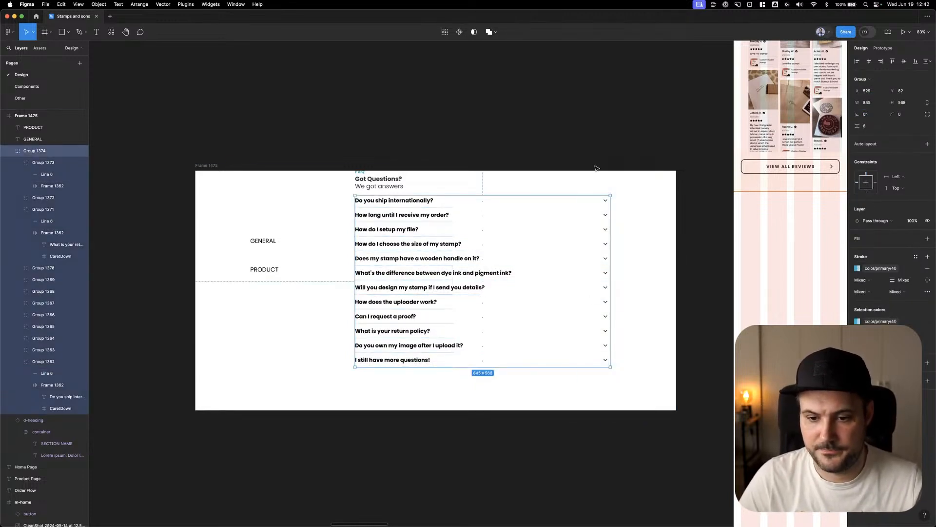
# Try to move the dropdown carets of all questions inward to match the narrower divider lines
pyautogui.moveTo(585, 167); pyautogui.dragTo(638, 415)
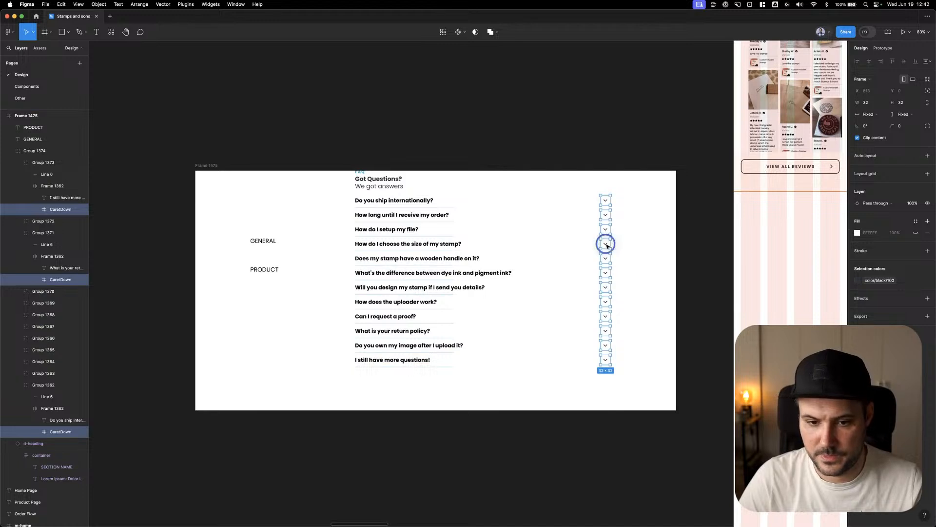
pyautogui.moveTo(605, 243); pyautogui.dragTo(456, 243)
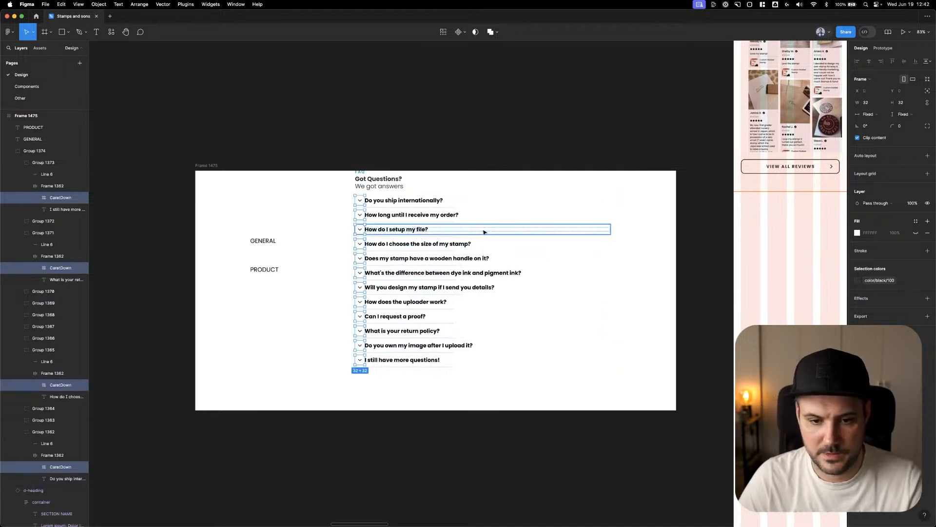
pyautogui.press('super+z')
pyautogui.click(578, 174)
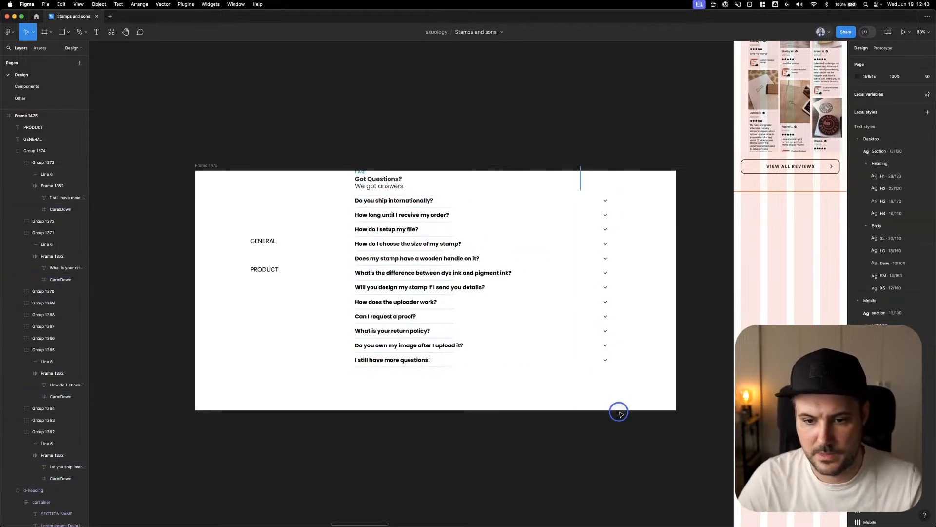
pyautogui.moveTo(619, 411); pyautogui.dragTo(606, 392)
pyautogui.press('shift+super+g')
pyautogui.moveTo(611, 265); pyautogui.dragTo(540, 268)
# Undo the caret moves and the divider line width change
pyautogui.press('super+z')
pyautogui.click(591, 252)
pyautogui.press('super+z')
pyautogui.press('super+z')
pyautogui.press('super+z')
pyautogui.press('super+z')
pyautogui.press('super+z')
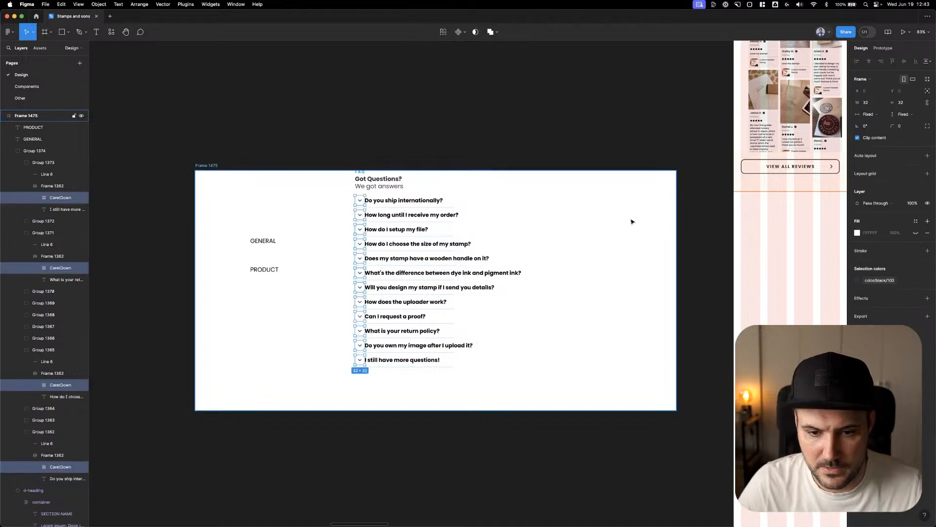
pyautogui.press('super+z')
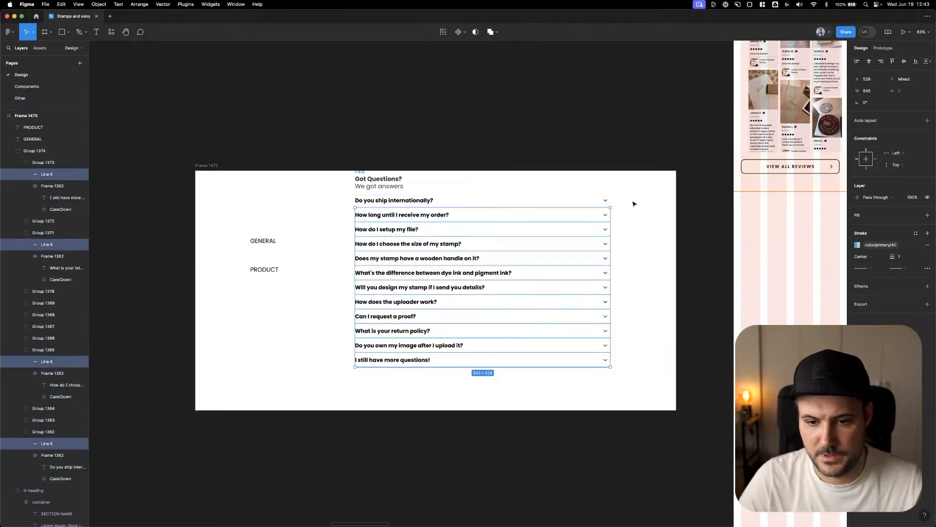
# Set the width of the whole question list group to 327
pyautogui.click(632, 202)
pyautogui.moveTo(606, 174); pyautogui.dragTo(590, 378)
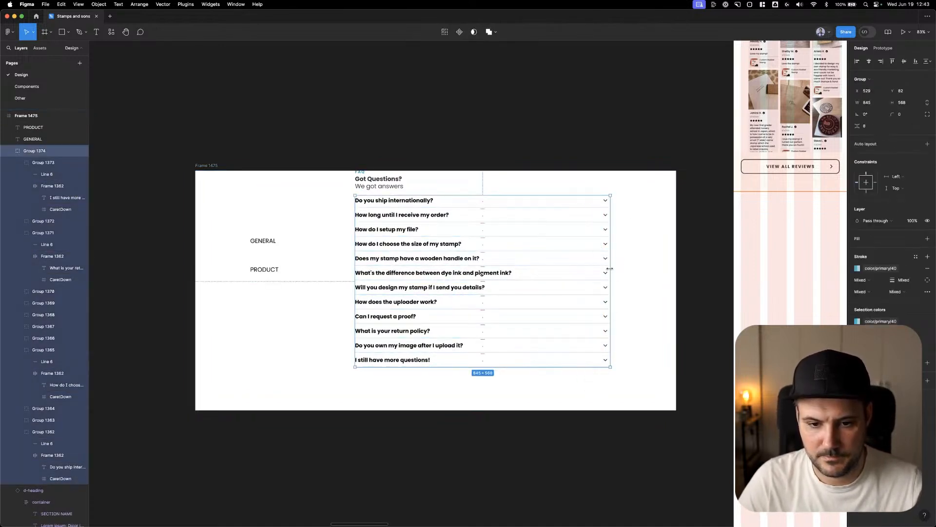
pyautogui.click(872, 105)
pyautogui.write('3')
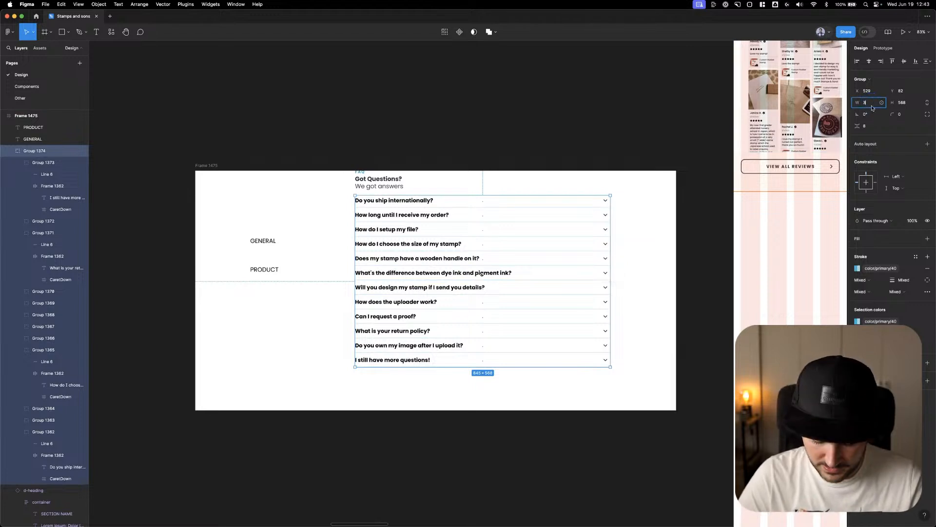
pyautogui.write('27')
pyautogui.press('Tab')
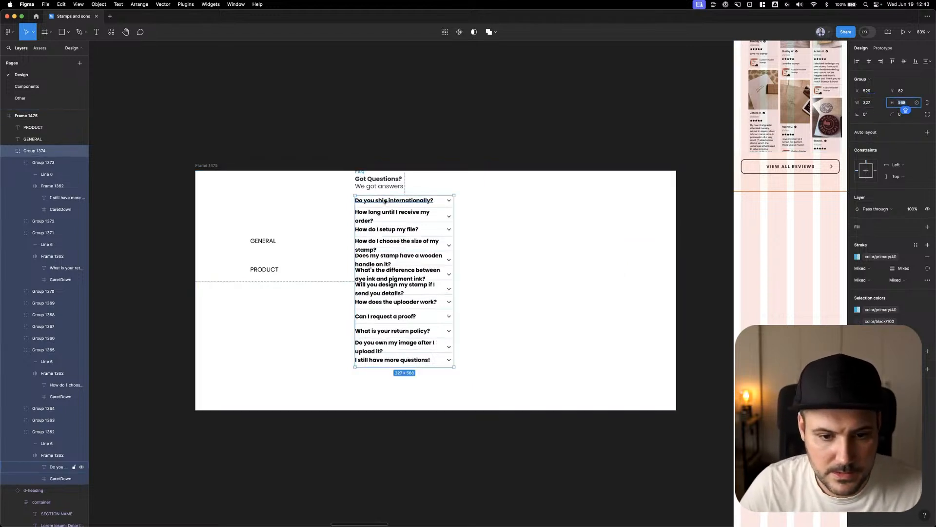
# Set the font size of all the question texts in the narrowed list to 14
pyautogui.keyDown('super'); pyautogui.click(384, 201); pyautogui.keyUp('super')
pyautogui.keyDown('shift'); pyautogui.keyDown('super'); pyautogui.click(373, 219); pyautogui.keyUp('super'); pyautogui.keyUp('shift')
pyautogui.keyDown('shift'); pyautogui.click(372, 247); pyautogui.keyUp('shift')
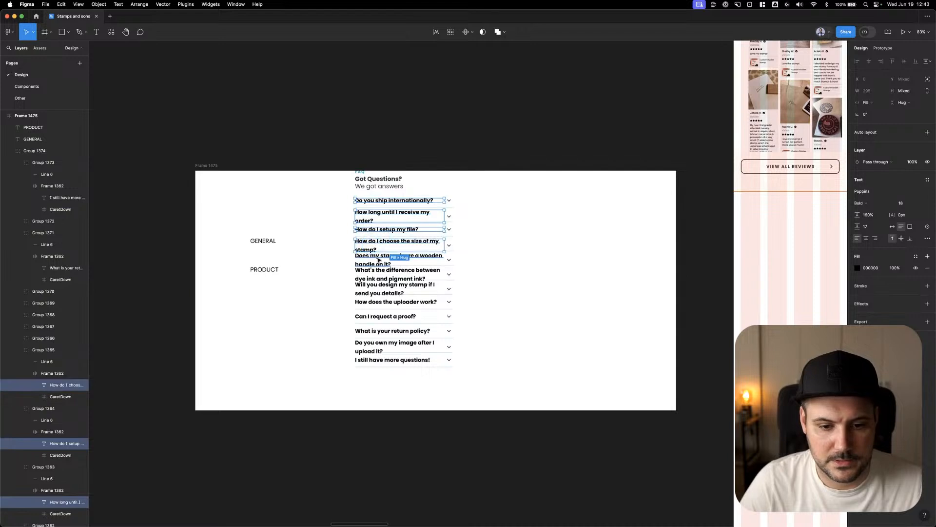
pyautogui.keyDown('shift'); pyautogui.click(377, 259); pyautogui.keyUp('shift')
pyautogui.keyDown('shift'); pyautogui.click(381, 277); pyautogui.keyUp('shift')
pyautogui.keyDown('shift'); pyautogui.click(379, 293); pyautogui.keyUp('shift')
pyautogui.keyDown('shift'); pyautogui.click(378, 301); pyautogui.keyUp('shift')
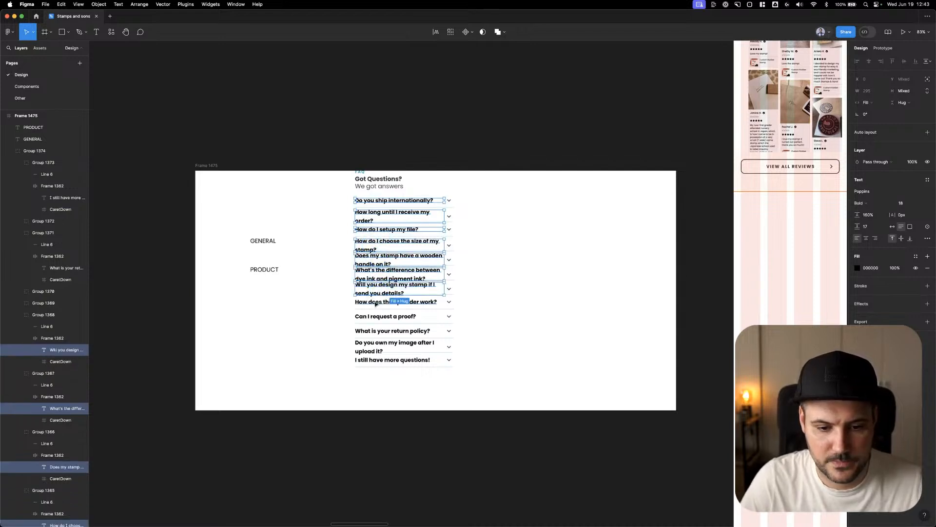
pyautogui.keyDown('shift'); pyautogui.click(380, 316); pyautogui.keyUp('shift')
pyautogui.keyDown('shift'); pyautogui.click(380, 331); pyautogui.keyUp('shift')
pyautogui.keyDown('shift'); pyautogui.click(382, 342); pyautogui.keyUp('shift')
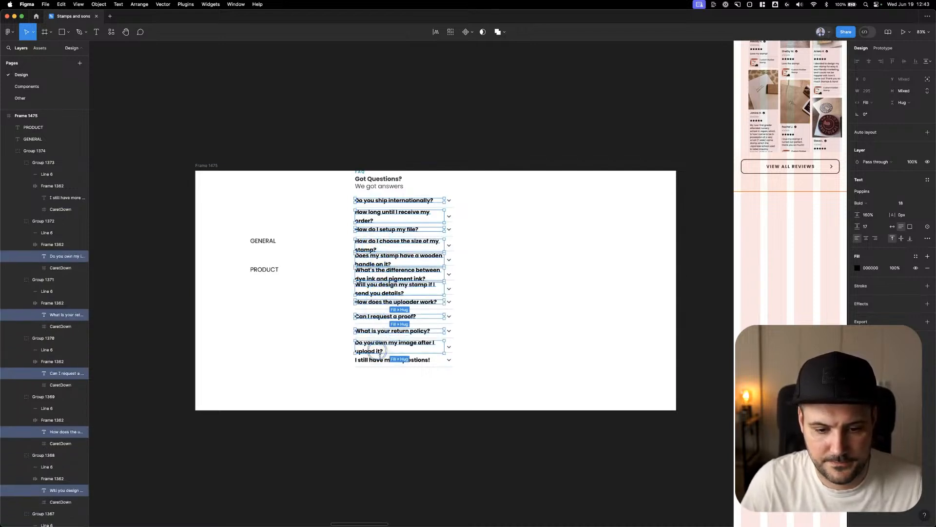
pyautogui.keyDown('shift'); pyautogui.click(380, 359); pyautogui.keyUp('shift')
pyautogui.click(908, 205)
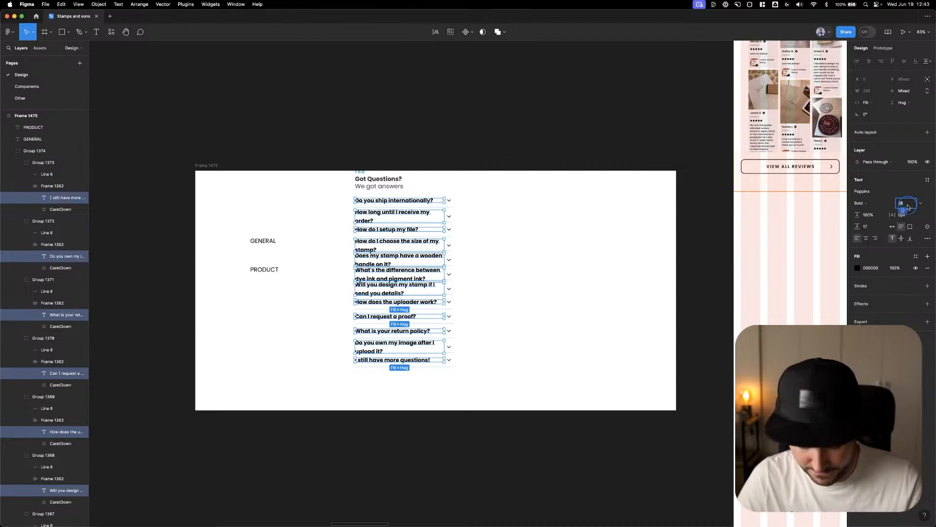
# Set the line height of the question texts to 120% and their paragraph spacing to 0
pyautogui.click(871, 217)
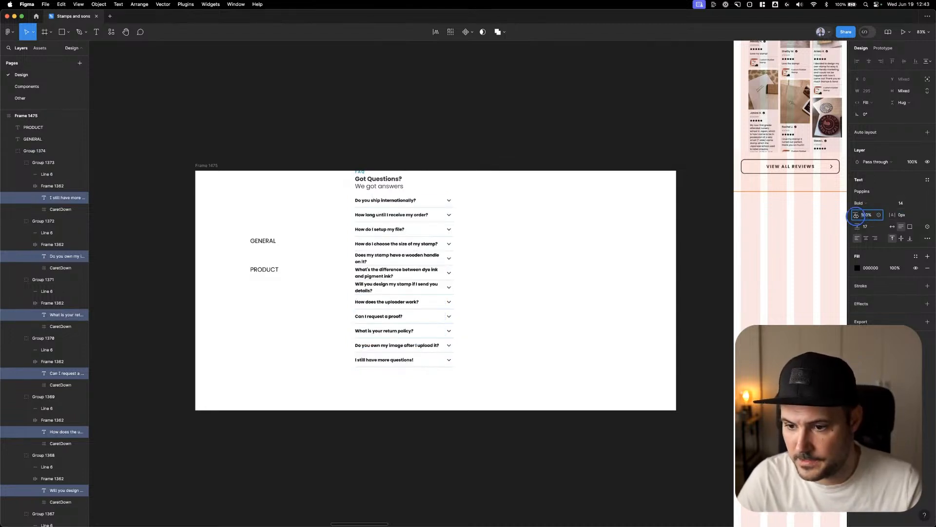
pyautogui.write('120')
pyautogui.press('Tab')
pyautogui.click(867, 228)
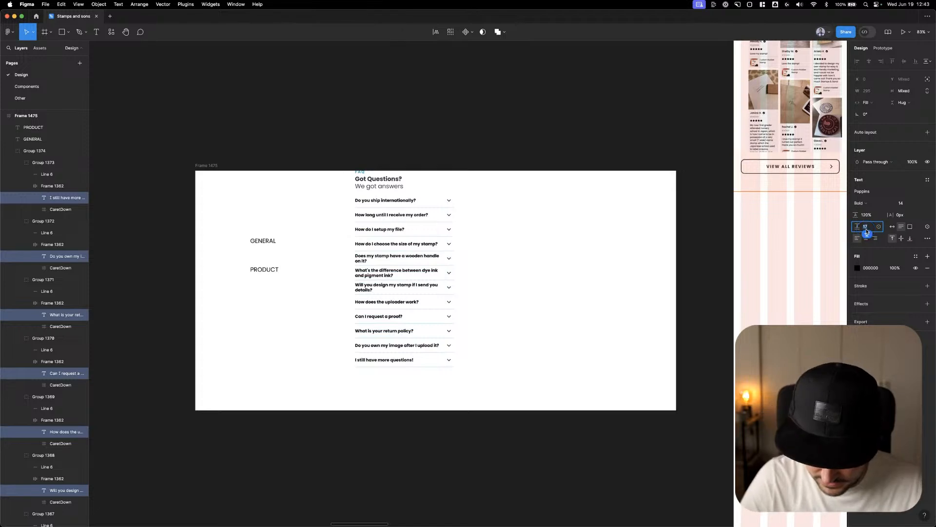
pyautogui.write('0')
pyautogui.press('Return')
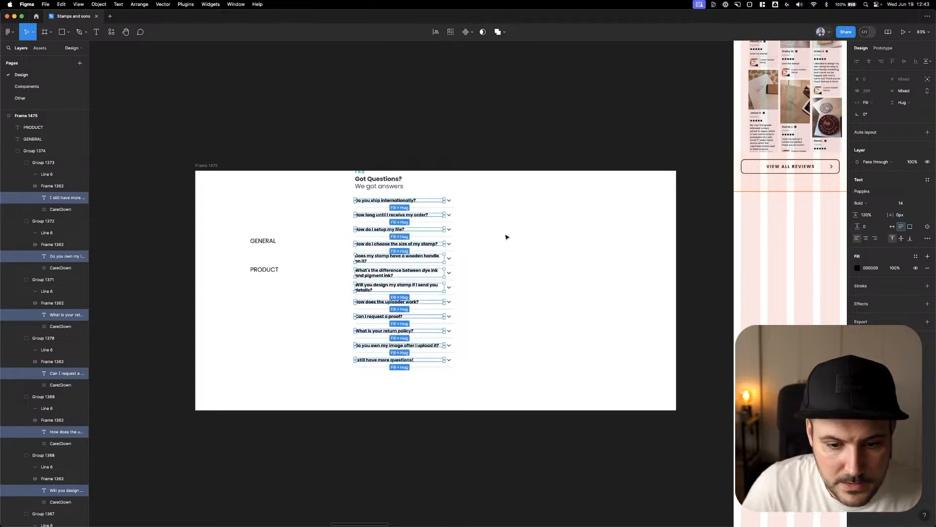
# Rebalance the three two-line questions by breaking them after "between", "stamp if" and "have a"
pyautogui.click(500, 276)
pyautogui.click(356, 281)
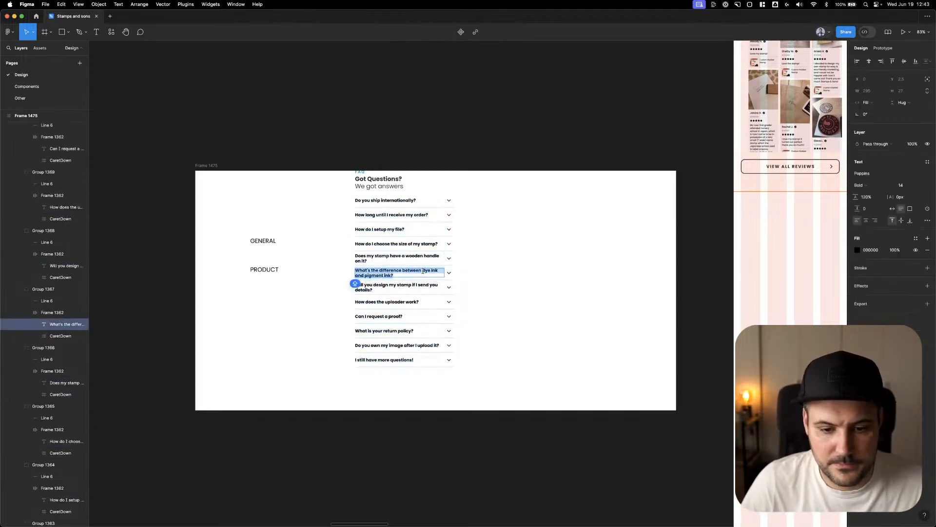
pyautogui.press('Return')
pyautogui.click(416, 287)
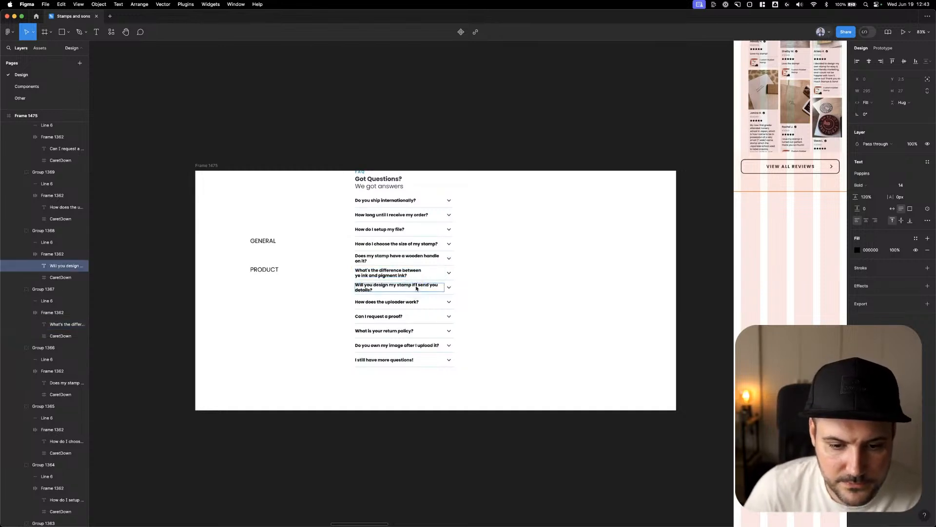
pyautogui.press('Return')
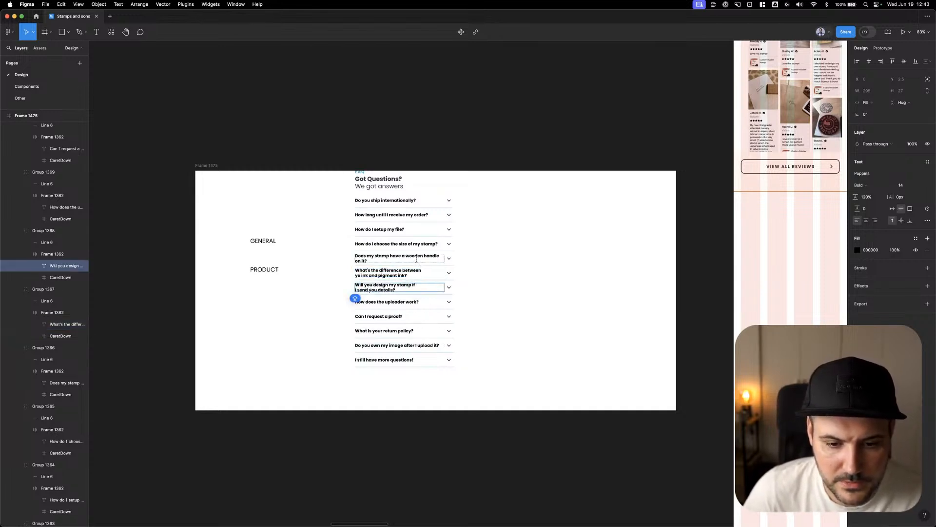
pyautogui.click(406, 256)
pyautogui.press('Return')
# Delete the GENERAL and PRODUCT labels beside the question list
pyautogui.click(539, 237)
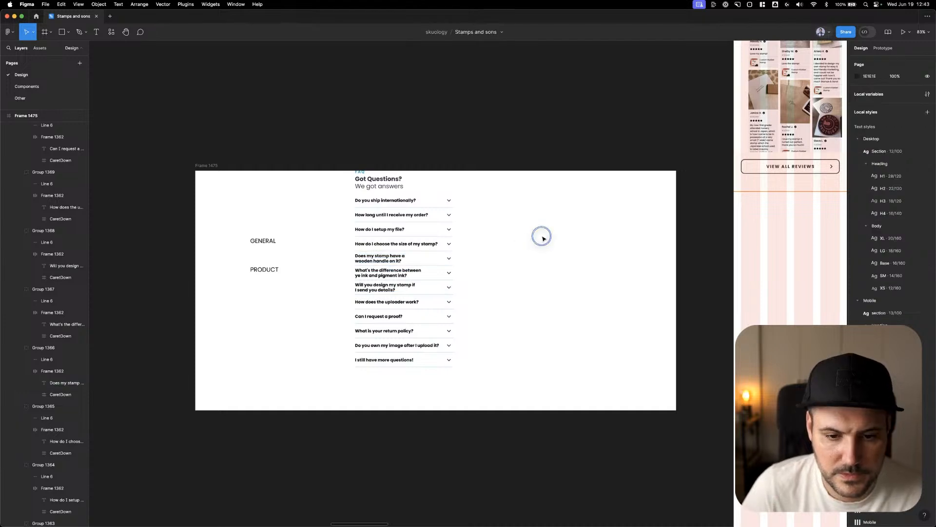
pyautogui.moveTo(286, 211); pyautogui.dragTo(242, 268)
pyautogui.press('Delete')
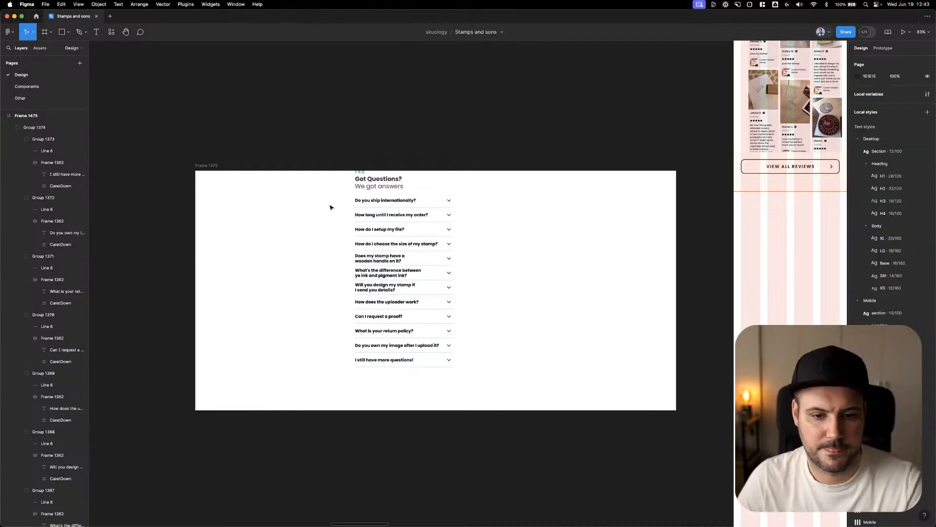
# Move the FAQ heading and question list into m-home below the reviews section, and delete the emptied white frame
pyautogui.moveTo(331, 208); pyautogui.dragTo(477, 366)
pyautogui.moveTo(526, 249); pyautogui.dragTo(392, 255)
pyautogui.moveTo(283, 219); pyautogui.dragTo(666, 267)
pyautogui.hotkey('shift', 'Up')
pyautogui.hotkey('shift', 'Up')
pyautogui.press('Up')
pyautogui.press('Up')
pyautogui.press('Up')
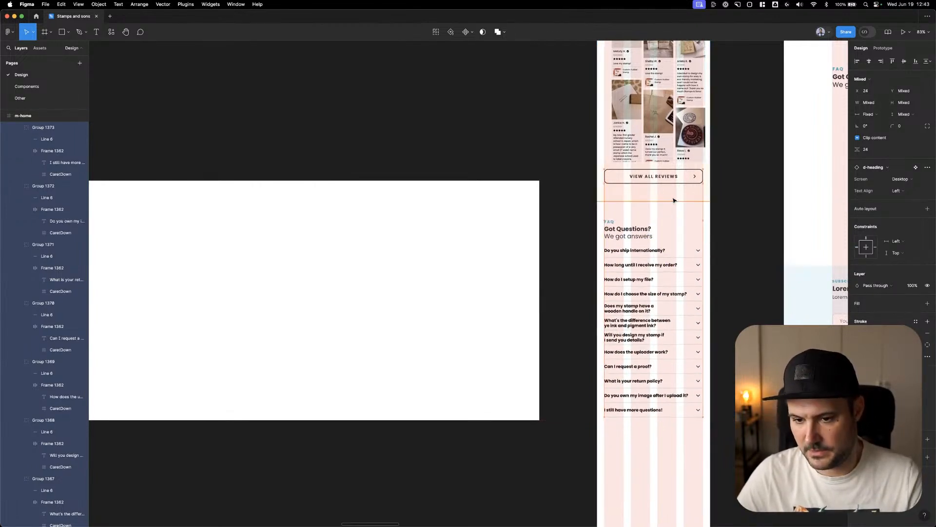
pyautogui.press('alt')
pyautogui.click(504, 236)
pyautogui.press('BackSpace')
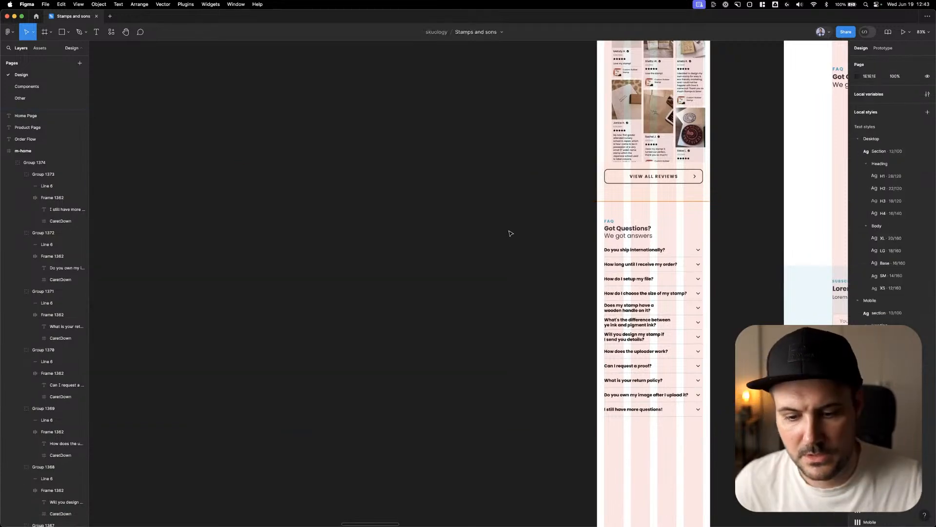
# Find the m-footer component with the search "FOOT" and place it full width below the question list in m-home
pyautogui.scroll(-5, 507, 233)
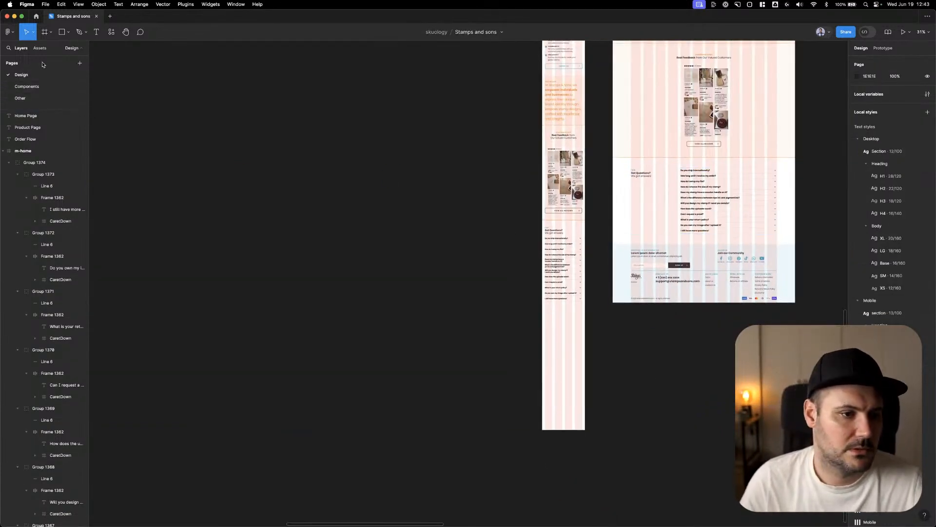
pyautogui.click(39, 87)
pyautogui.click(21, 75)
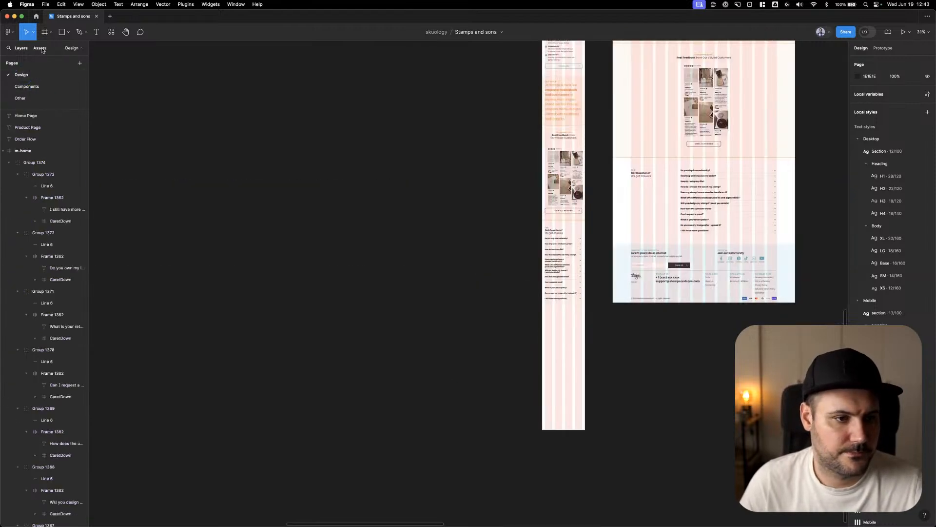
pyautogui.click(40, 47)
pyautogui.write('f')
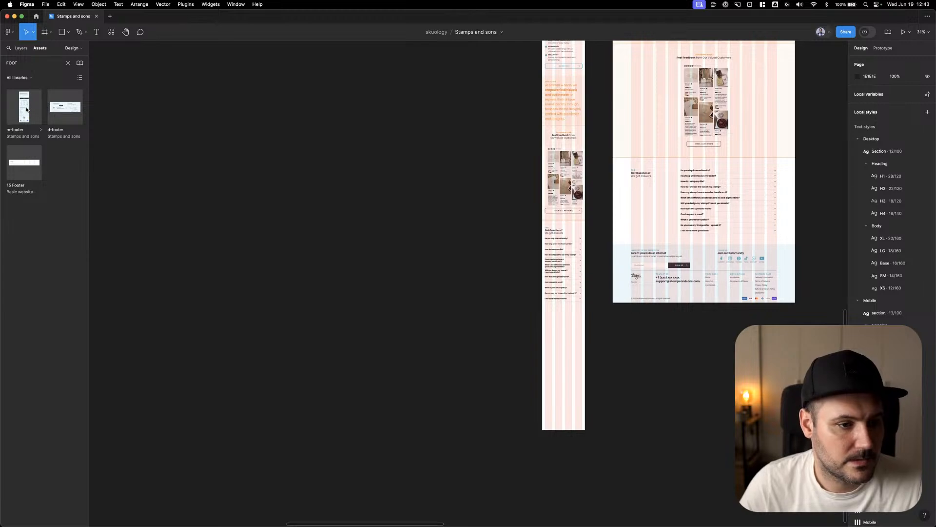
pyautogui.moveTo(26, 109); pyautogui.dragTo(575, 351)
pyautogui.scroll(5, 602, 339)
pyautogui.scroll(2, 536, 341)
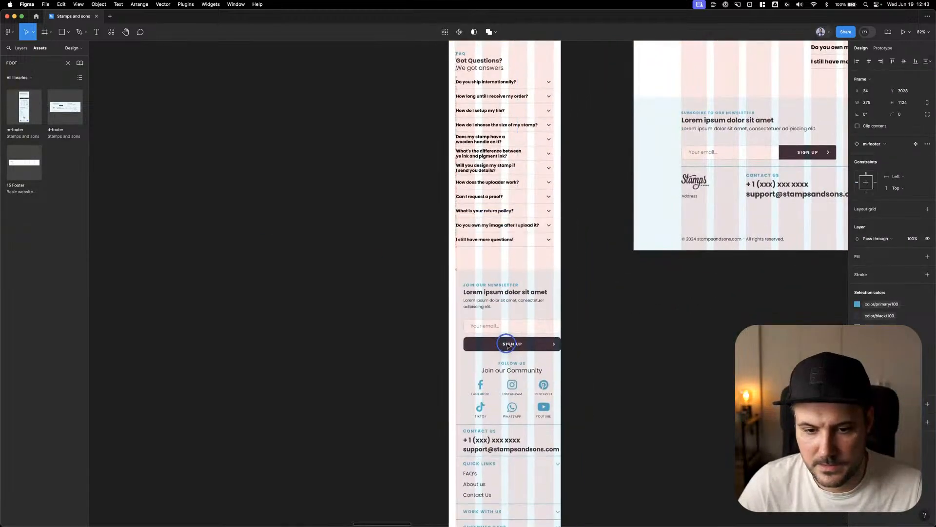
pyautogui.moveTo(507, 344); pyautogui.dragTo(500, 335)
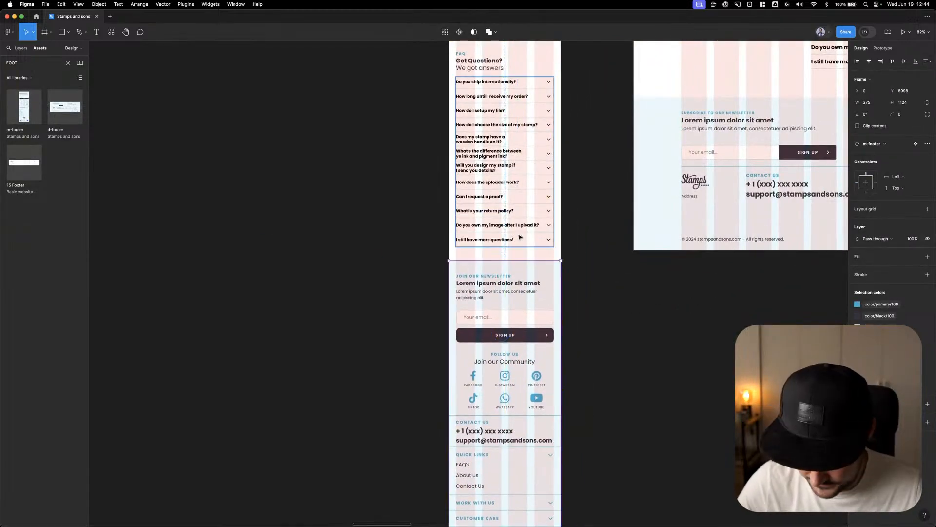
# Nudge the mobile footer down to widen the gap beneath the question list
pyautogui.press('Down')
pyautogui.press('Down')
pyautogui.press('Down')
pyautogui.press('Down')
pyautogui.hotkey('shift', 'Down')
pyautogui.hotkey('shift', 'Down')
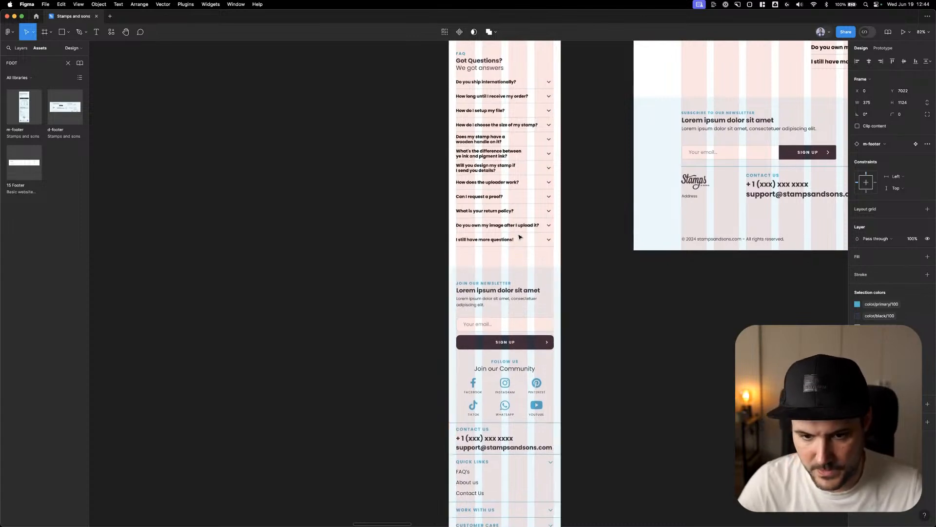
pyautogui.hotkey('shift', 'Up')
# Extend the lower edge of the m-home frame to the end of the mobile footer
pyautogui.scroll(-3, 517, 257)
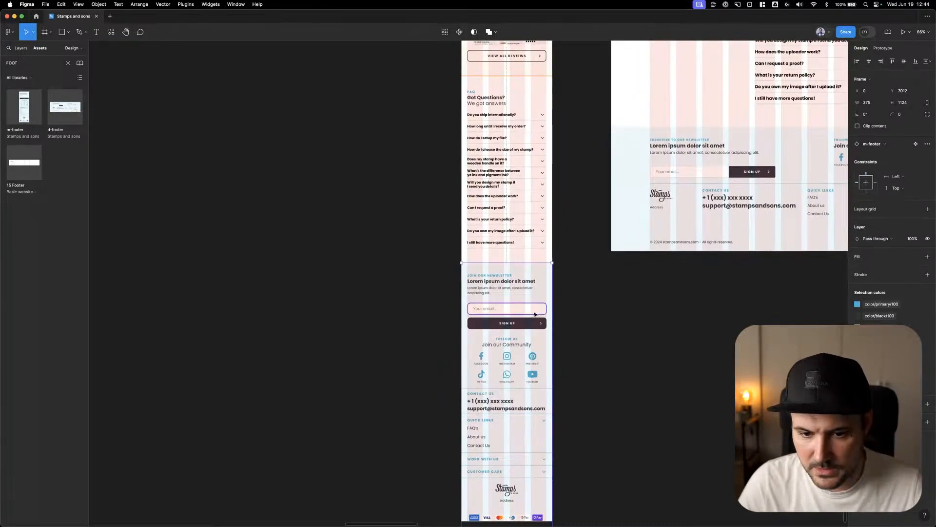
pyautogui.click(717, 306)
pyautogui.click(510, 259)
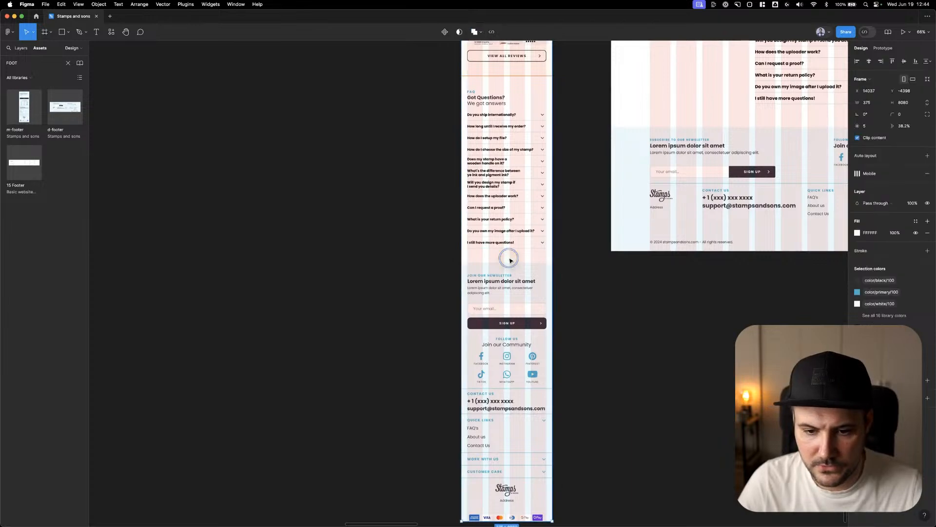
pyautogui.scroll(-5, 510, 259)
pyautogui.moveTo(516, 282); pyautogui.dragTo(517, 295)
pyautogui.click(595, 260)
pyautogui.scroll(-5, 595, 260)
pyautogui.moveTo(596, 259); pyautogui.dragTo(572, 486)
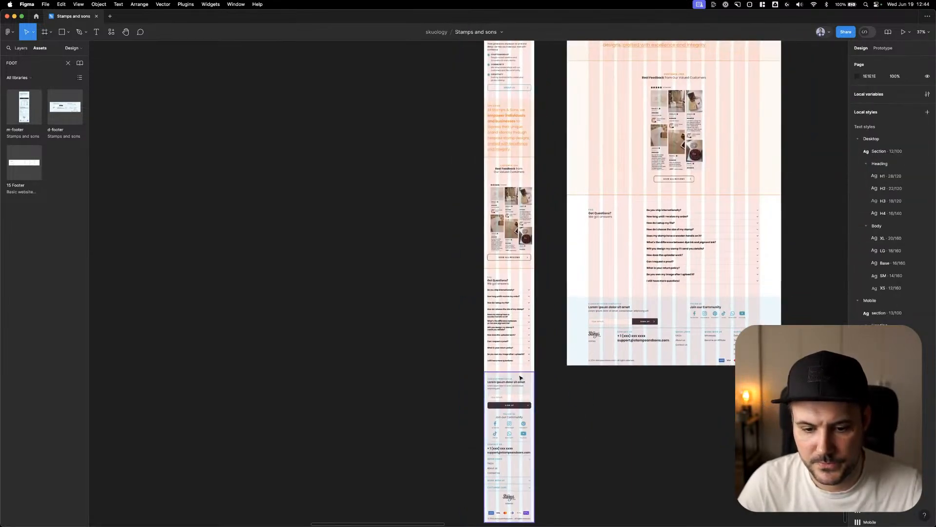
# Hide the layout grids and check the mobile home page beside the desktop version
pyautogui.click(519, 370)
pyautogui.hotkey('ctrl', 'g')
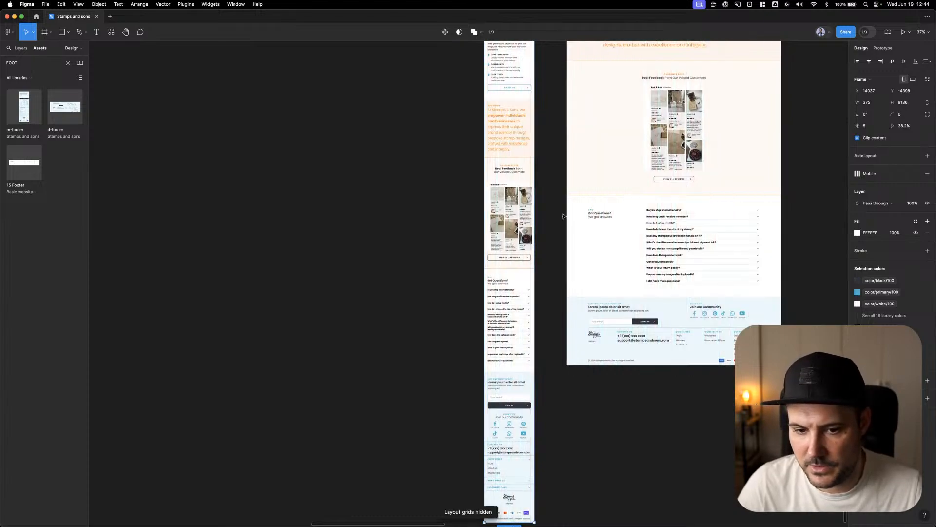
pyautogui.scroll(10, 561, 215)
pyautogui.scroll(-5, 516, 325)
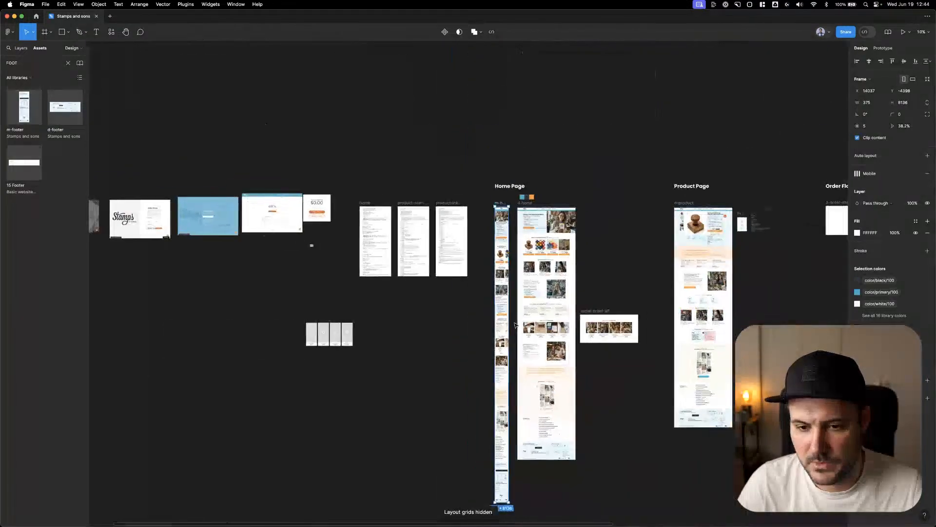
pyautogui.scroll(3, 528, 296)
pyautogui.scroll(6, 523, 283)
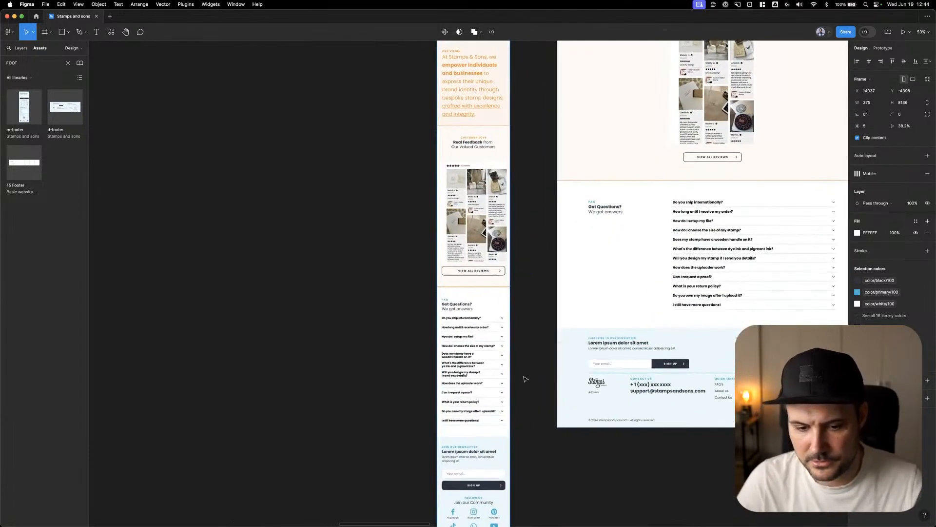
# Delete all questions below "Does my stamp have a wooden handle on it?" from the mobile FAQ list
pyautogui.scroll(2, 525, 379)
pyautogui.doubleClick(441, 362)
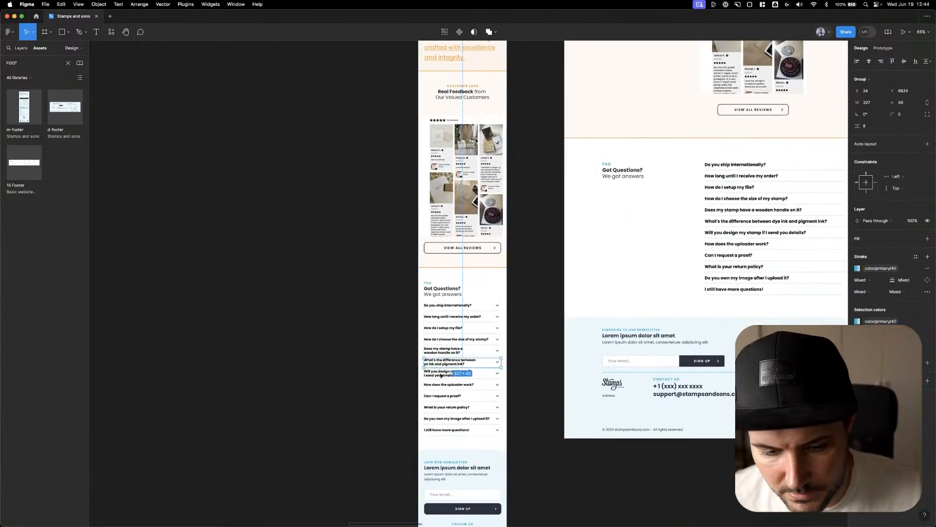
pyautogui.moveTo(397, 372); pyautogui.dragTo(514, 402)
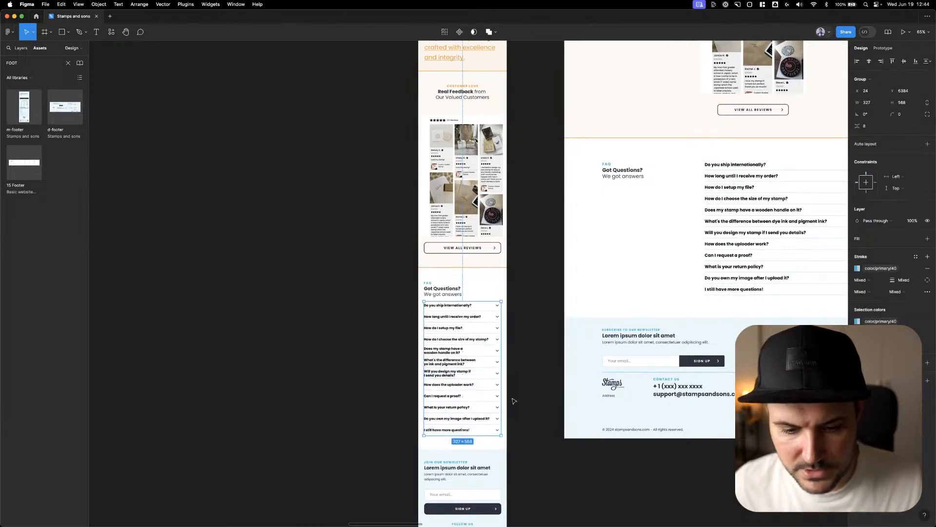
pyautogui.click(517, 373)
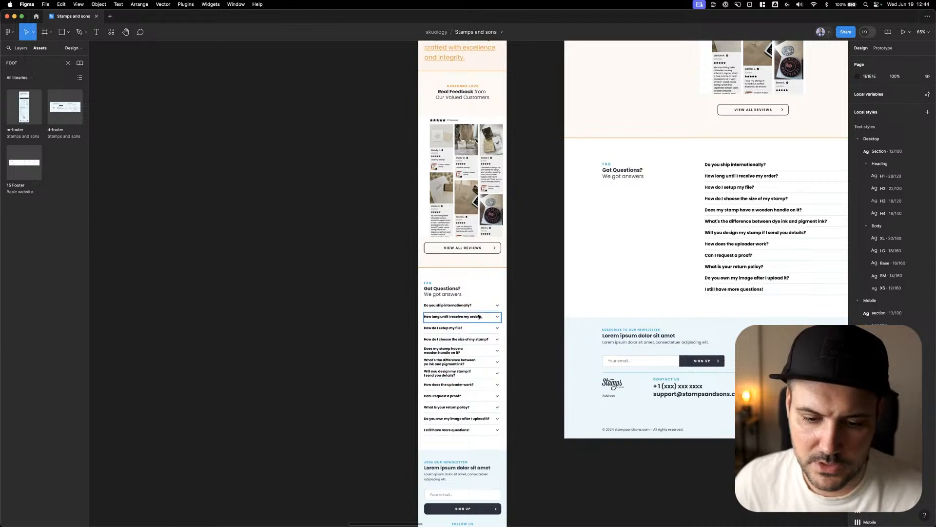
pyautogui.hscroll(-1, 478, 306)
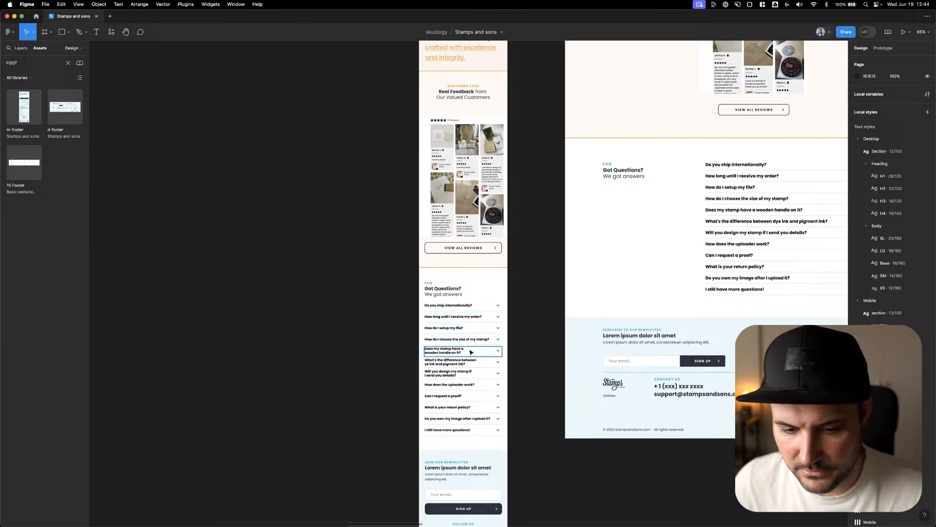
pyautogui.moveTo(524, 365); pyautogui.dragTo(403, 439)
pyautogui.press('Delete')
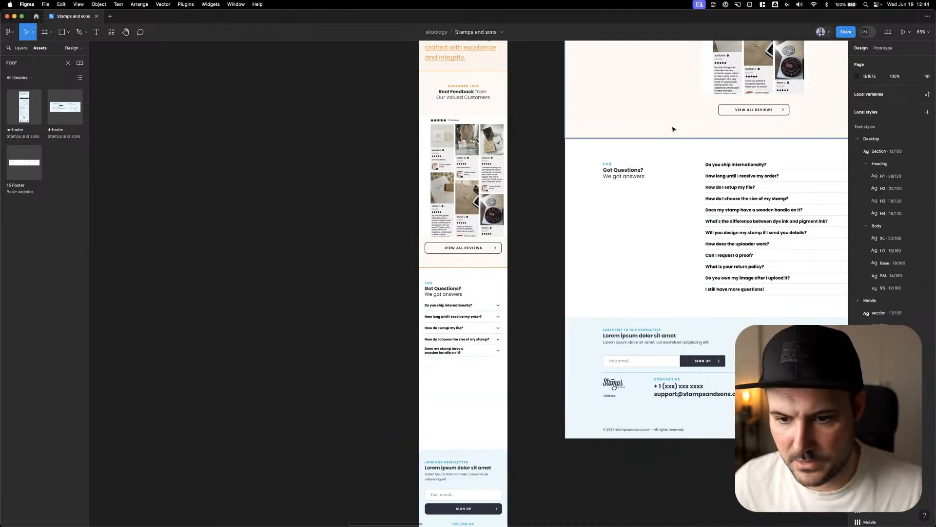
# Find the button component with the search "butt", place it below the mobile FAQ list, and set it to Mobile screen and Black Outline type
pyautogui.click(21, 47)
pyautogui.click(42, 48)
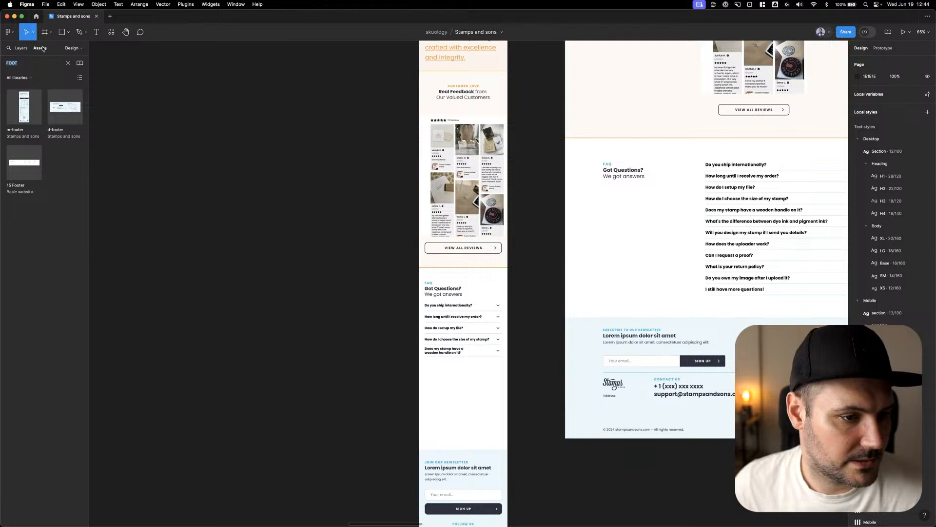
pyautogui.write('butt')
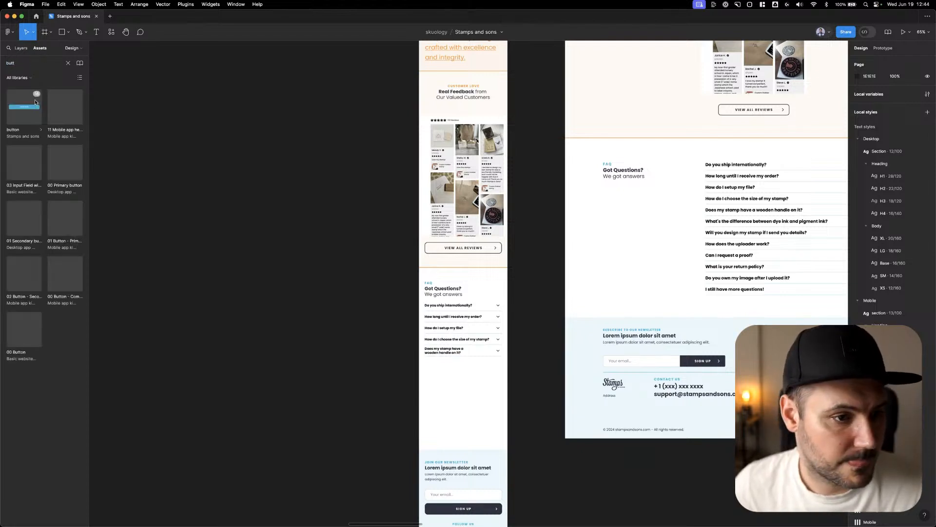
pyautogui.moveTo(35, 104); pyautogui.dragTo(469, 369)
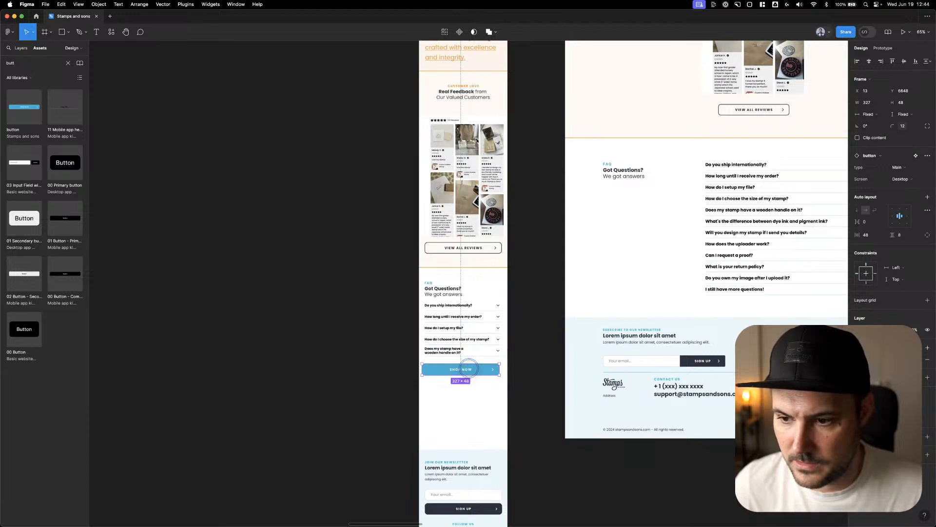
pyautogui.click(902, 179)
pyautogui.click(901, 187)
pyautogui.click(902, 168)
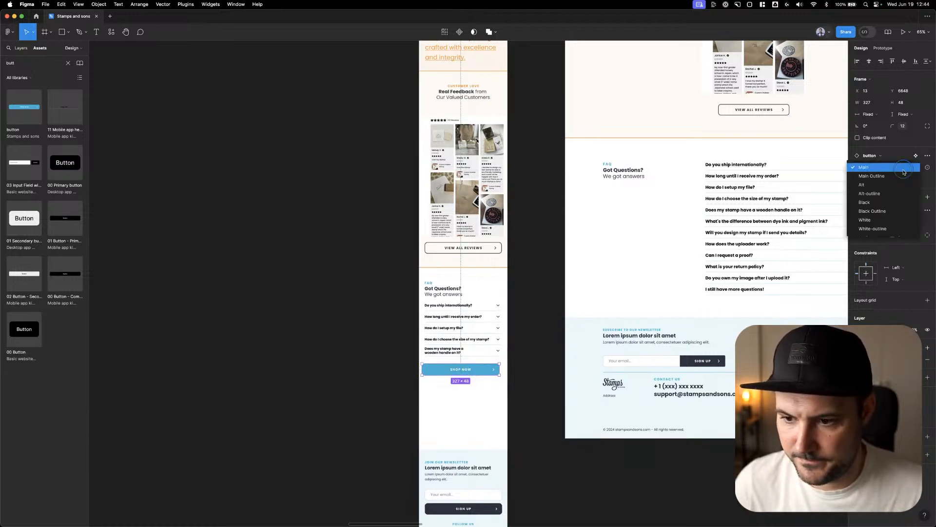
pyautogui.click(893, 211)
# Change the label of the button below the mobile FAQ list to LOAD MORE
pyautogui.doubleClick(462, 369)
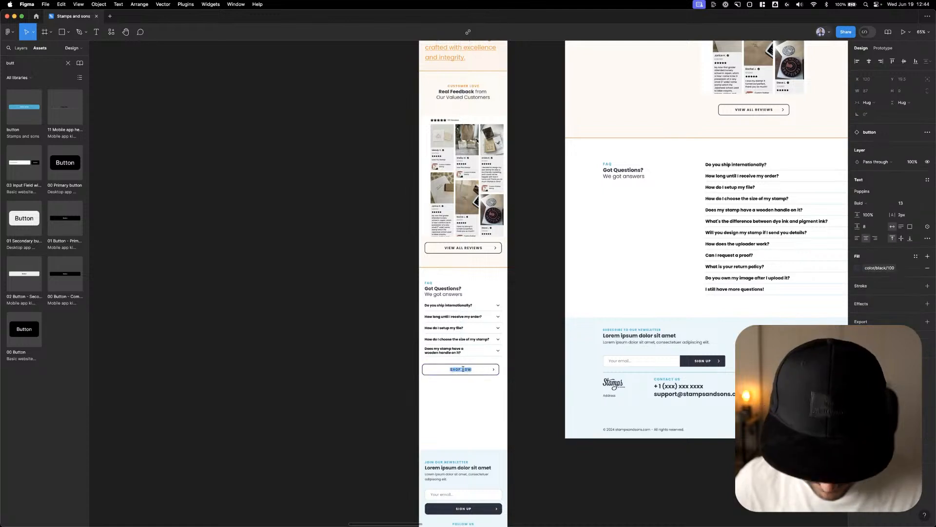
pyautogui.write('LOAD MORE')
pyautogui.press('Escape')
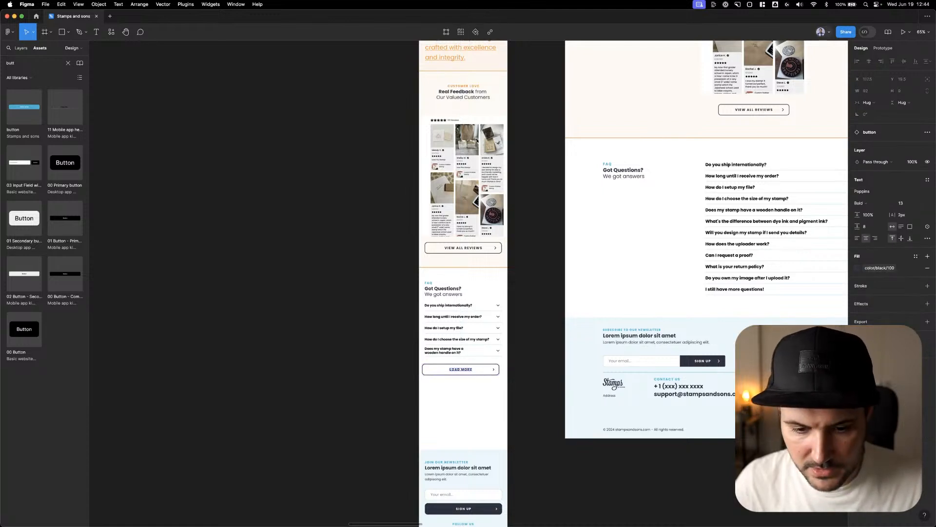
pyautogui.click(494, 370)
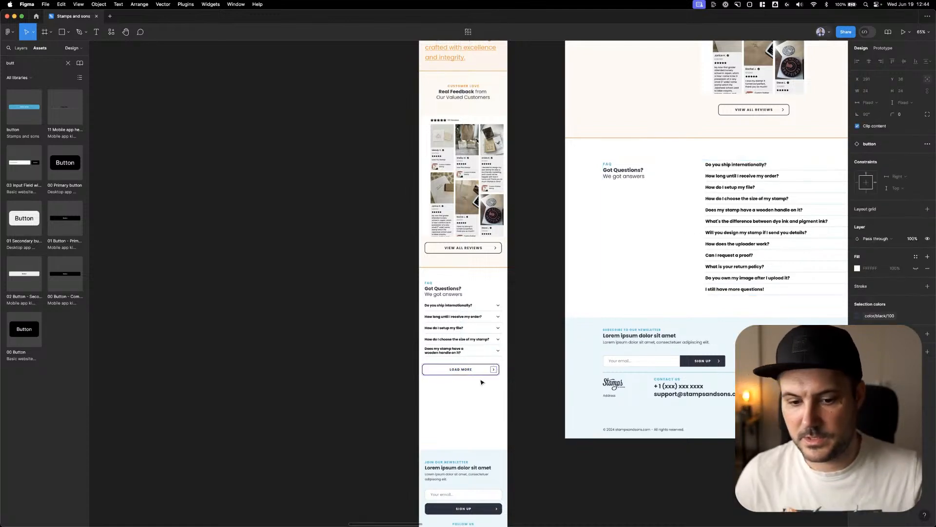
# Relabel the FAQ button VIEW ALL QUESTIONS and position it at X 24, 24 px below the last question
pyautogui.click(463, 370)
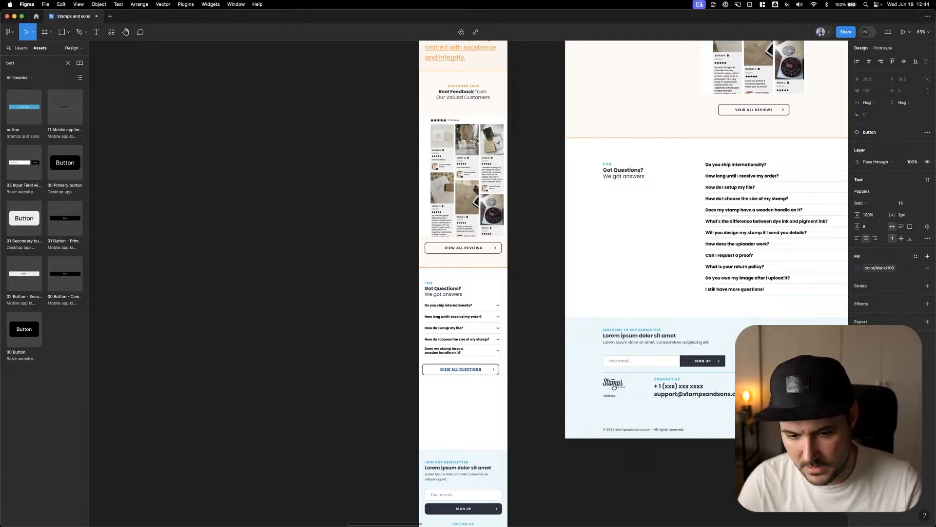
pyautogui.hotkey('shift', 'Return')
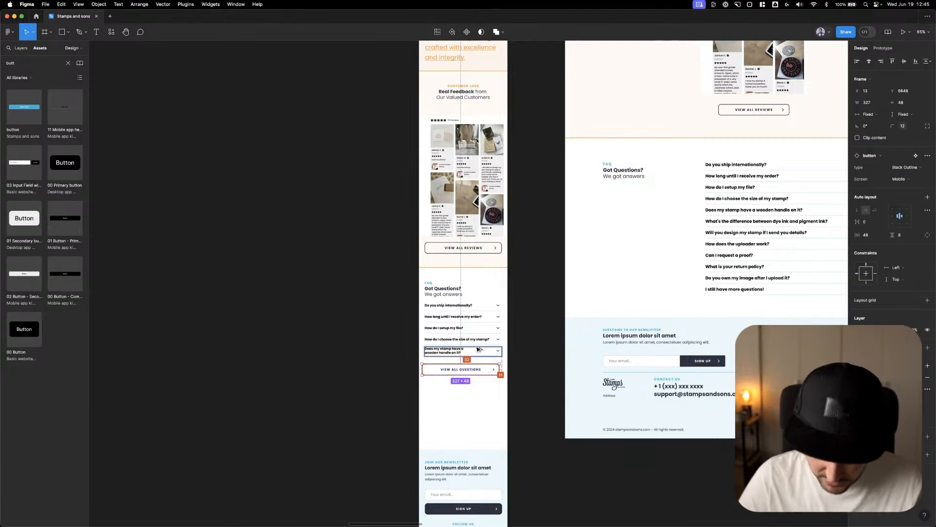
pyautogui.press('Down')
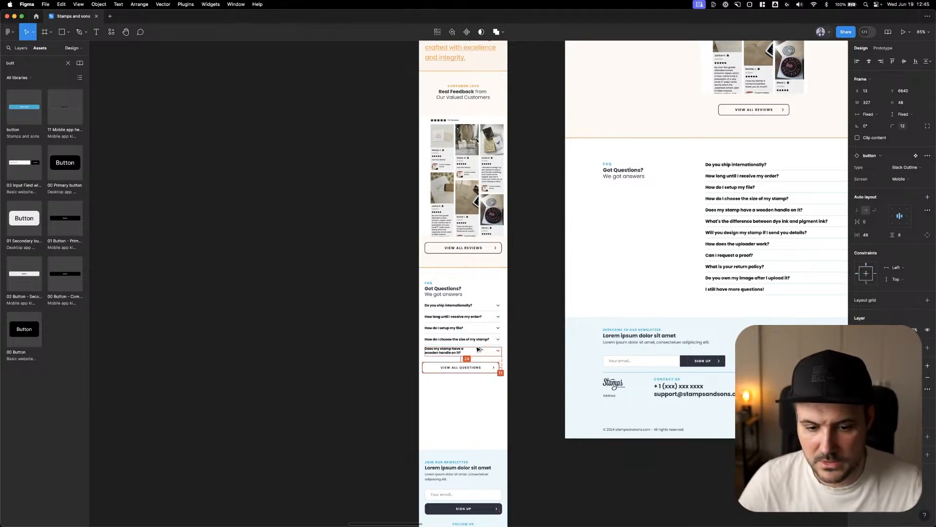
pyautogui.hotkey('shift', 'Up')
pyautogui.click(872, 91)
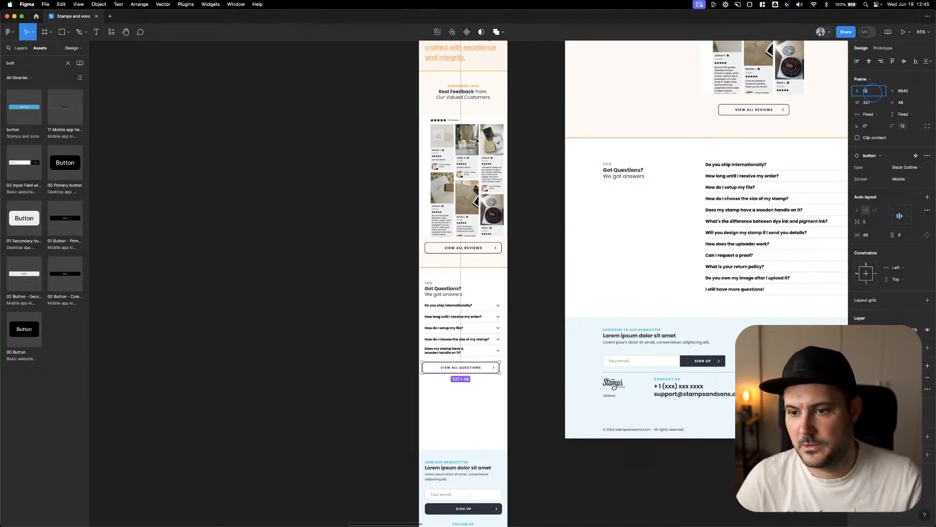
pyautogui.click(531, 313)
# Move the mobile footer up to close the empty space beneath the VIEW ALL QUESTIONS button
pyautogui.scroll(-4, 588, 383)
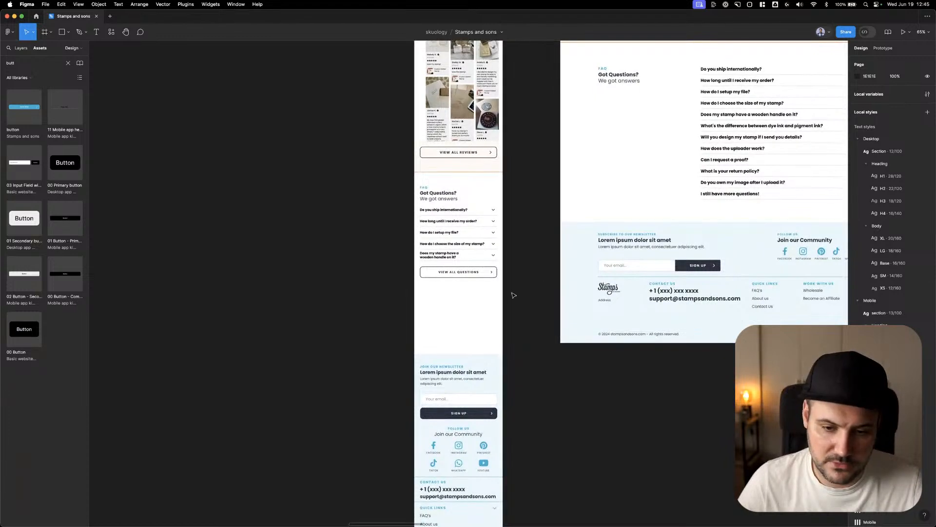
pyautogui.click(481, 377)
pyautogui.moveTo(482, 378); pyautogui.dragTo(485, 297)
pyautogui.click(523, 265)
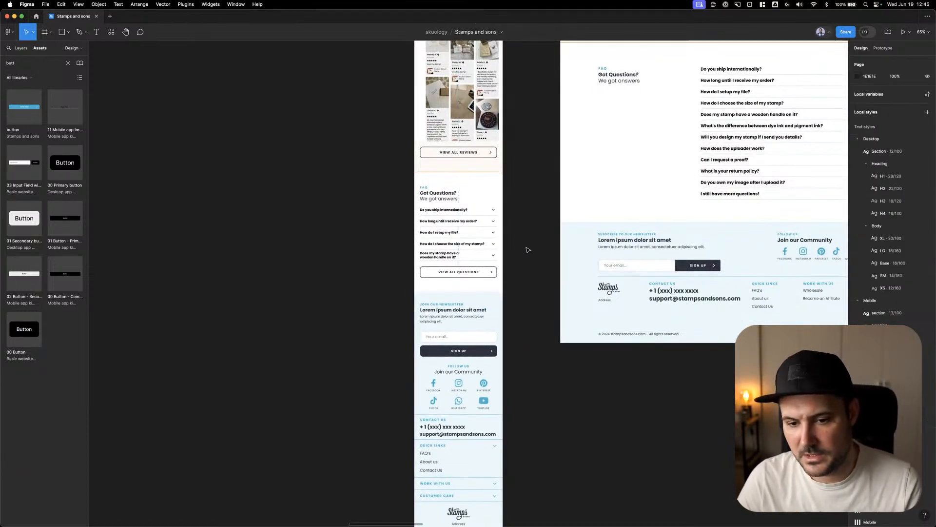
# Examine the end of the m-home frame and the spacing of its shortened FAQ section and footer
pyautogui.scroll(-5, 526, 249)
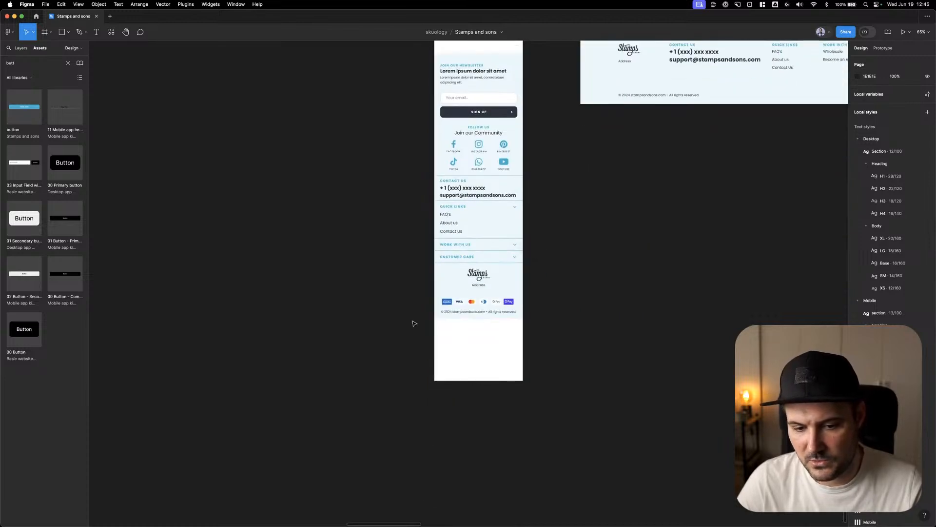
pyautogui.moveTo(413, 321); pyautogui.dragTo(557, 388)
pyautogui.moveTo(598, 224); pyautogui.dragTo(602, 475)
pyautogui.moveTo(561, 248); pyautogui.dragTo(556, 282)
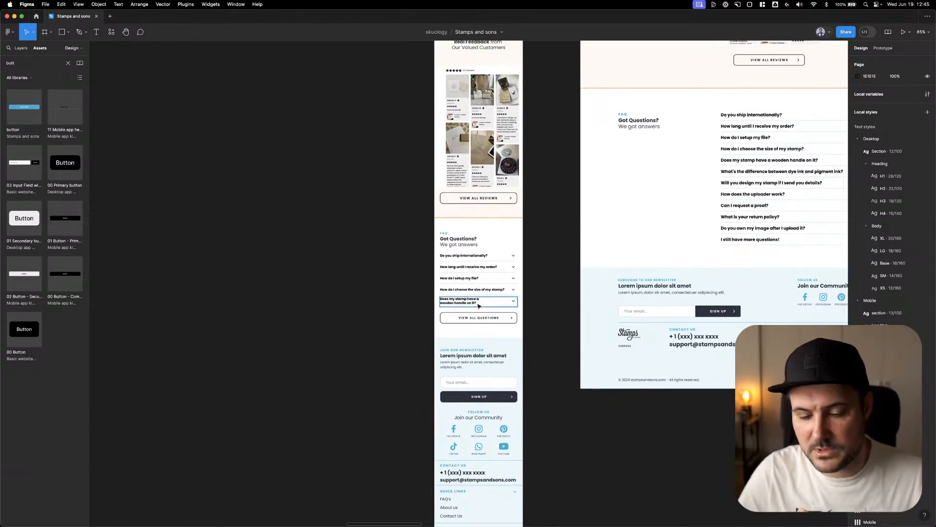
pyautogui.rightClick(553, 288)
pyautogui.click(548, 244)
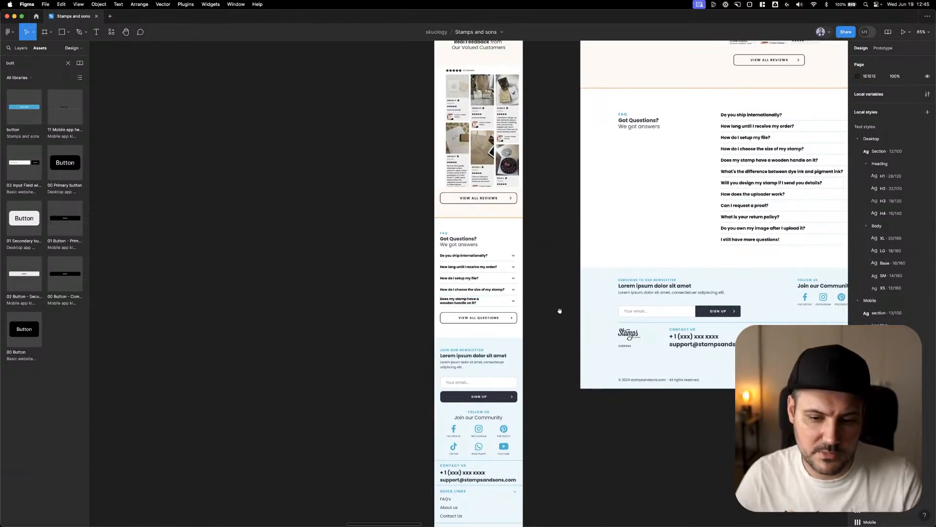
pyautogui.moveTo(554, 306); pyautogui.dragTo(545, 299)
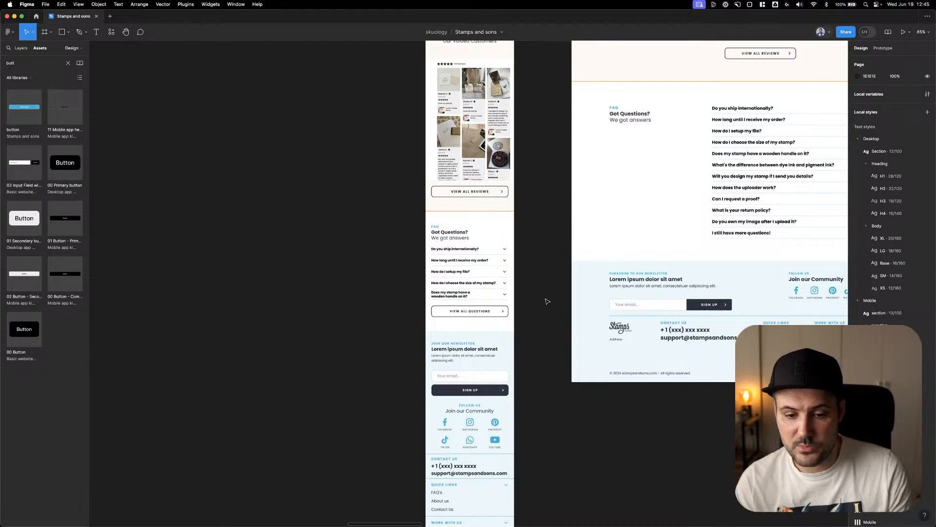
# Review the mobile page from the customer reviews up through the vision, story, video and testimonial sections against the desktop design
pyautogui.scroll(3, 520, 297)
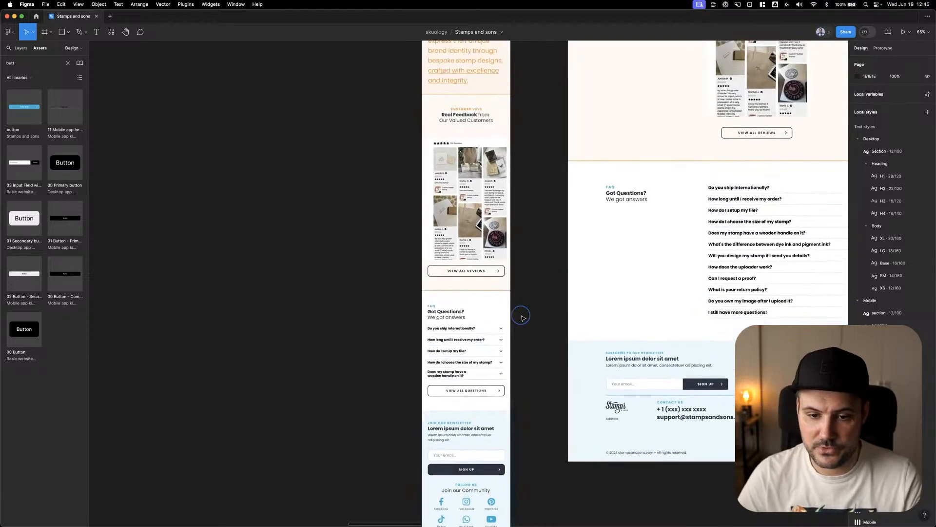
pyautogui.moveTo(542, 221); pyautogui.dragTo(543, 316)
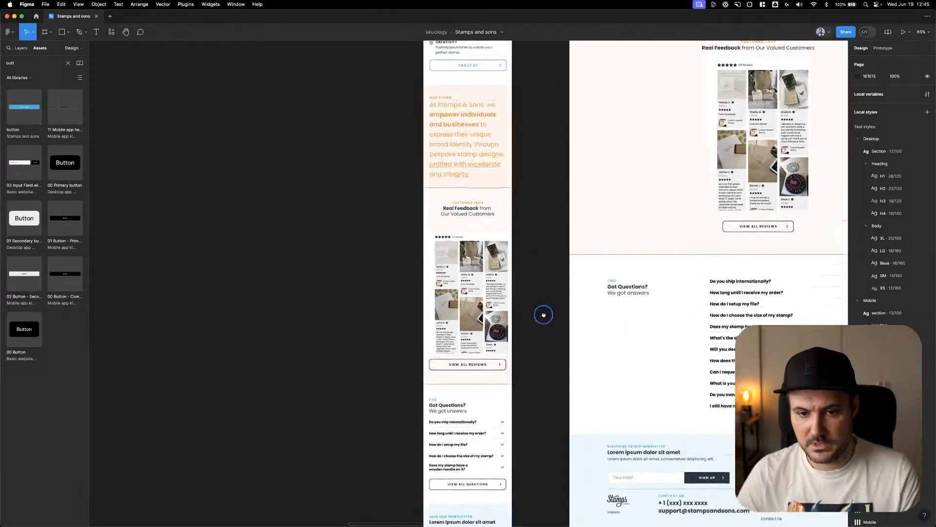
pyautogui.click(481, 309)
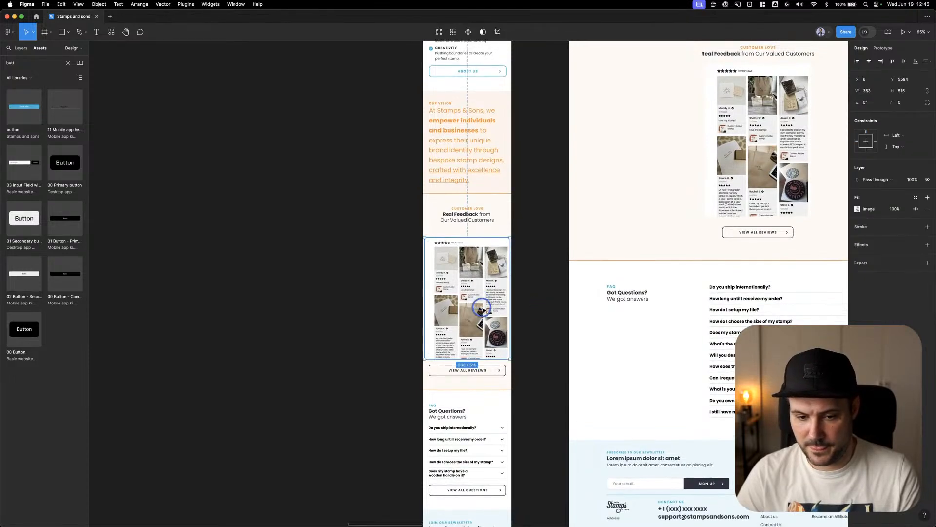
pyautogui.scroll(3, 522, 377)
pyautogui.scroll(4, 522, 376)
pyautogui.click(554, 306)
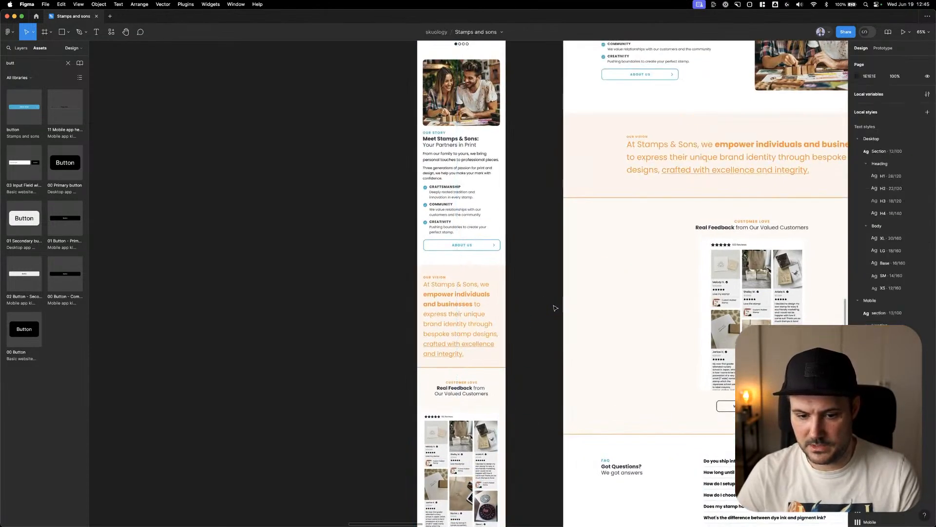
pyautogui.moveTo(539, 272); pyautogui.dragTo(543, 344)
pyautogui.moveTo(538, 259); pyautogui.dragTo(533, 374)
pyautogui.moveTo(535, 243); pyautogui.dragTo(534, 305)
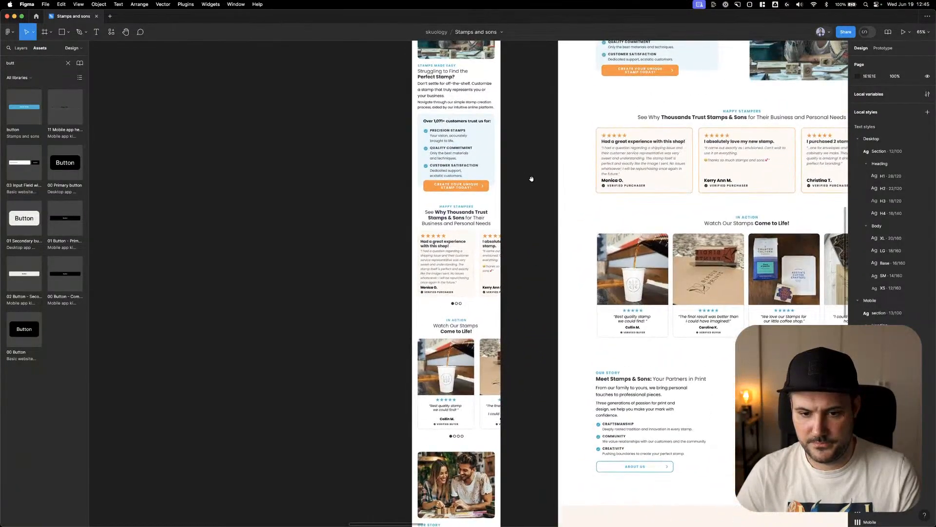
pyautogui.scroll(3, 532, 179)
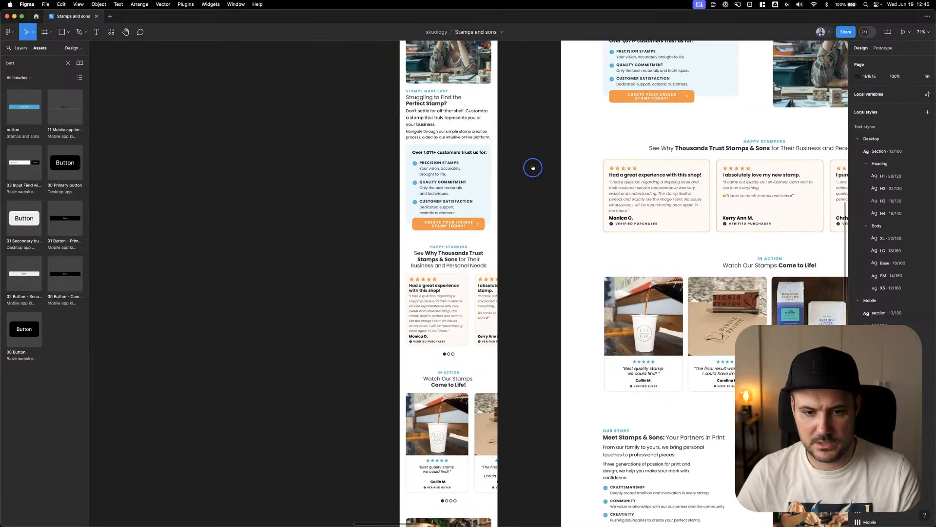
pyautogui.moveTo(533, 168); pyautogui.dragTo(530, 312)
pyautogui.moveTo(530, 272); pyautogui.dragTo(535, 352)
pyautogui.moveTo(538, 226); pyautogui.dragTo(529, 30)
pyautogui.scroll(-5, 556, 264)
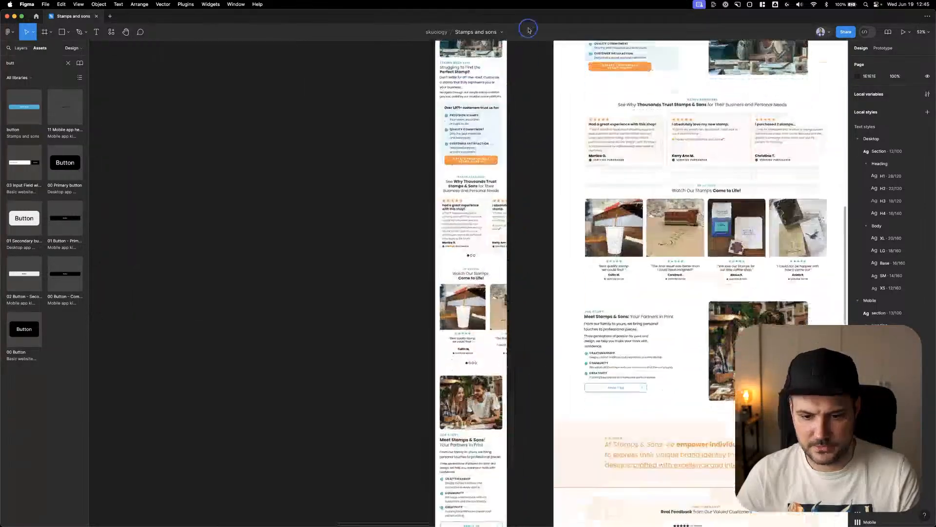
# Compare the hero and upper sections of m-home with those of the desktop home page
pyautogui.moveTo(540, 207); pyautogui.dragTo(531, 458)
pyautogui.moveTo(520, 100); pyautogui.dragTo(563, 418)
pyautogui.scroll(5, 543, 161)
pyautogui.scroll(-10, 502, 330)
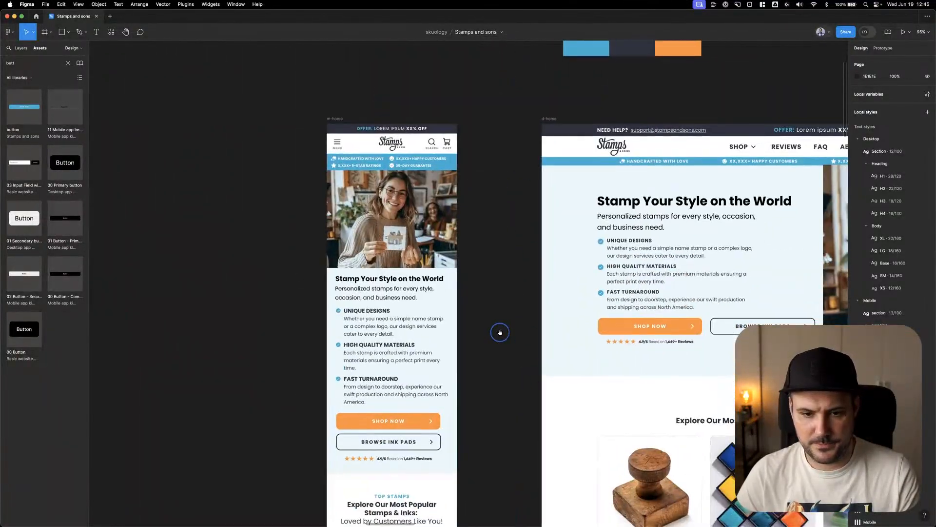
pyautogui.moveTo(569, 385); pyautogui.dragTo(527, 283)
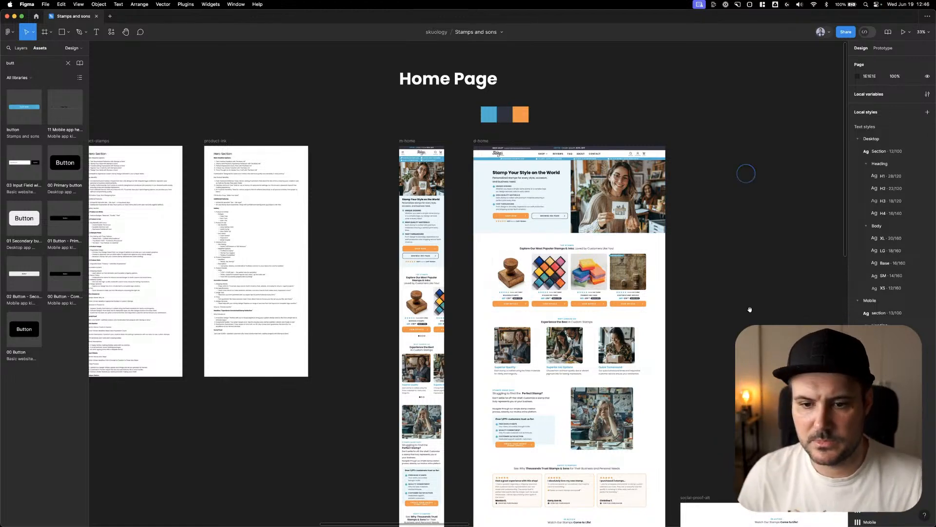
pyautogui.scroll(-3, 750, 309)
pyautogui.hscroll(2, 750, 309)
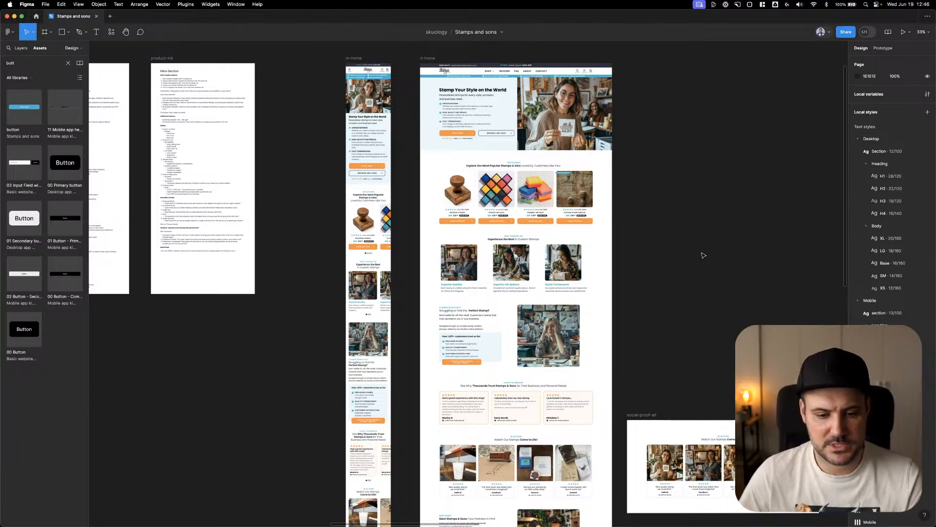
# Compare the STAMPS MADE EASY section and its customer trust box on m-home with the desktop home page
pyautogui.scroll(-5, 703, 254)
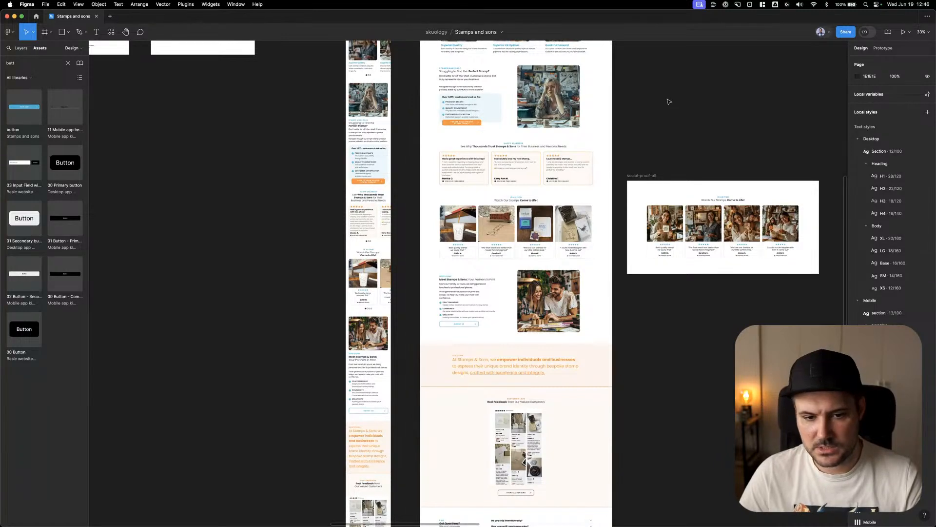
pyautogui.rightClick(728, 109)
pyautogui.click(649, 101)
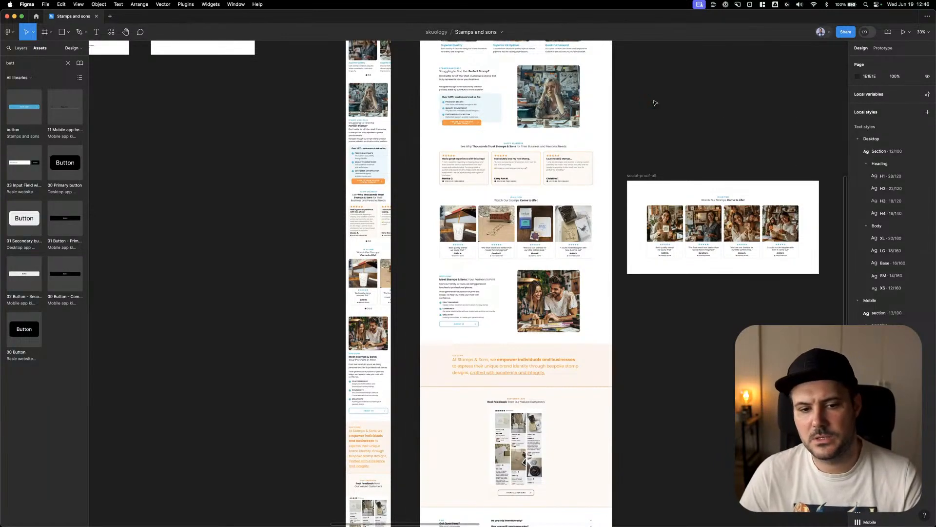
pyautogui.moveTo(295, 127); pyautogui.dragTo(301, 193)
pyautogui.scroll(5, 309, 192)
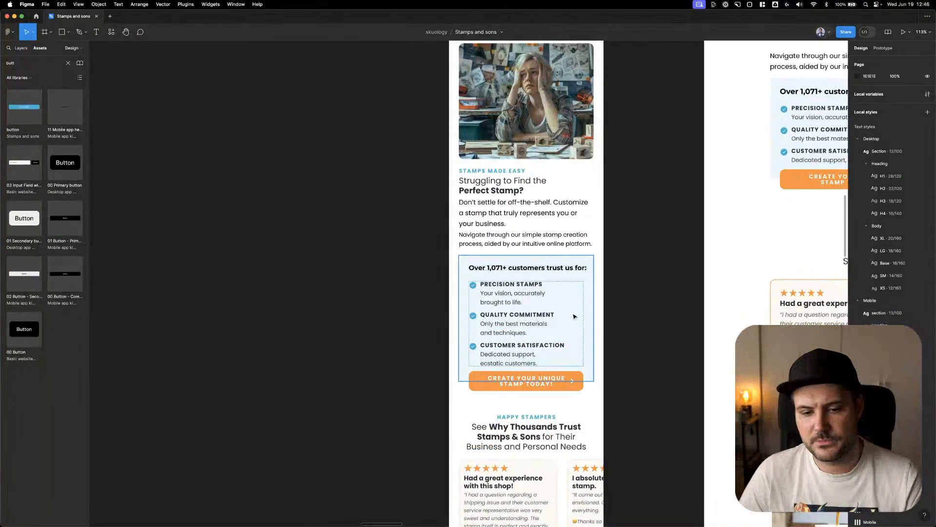
pyautogui.scroll(7, 397, 309)
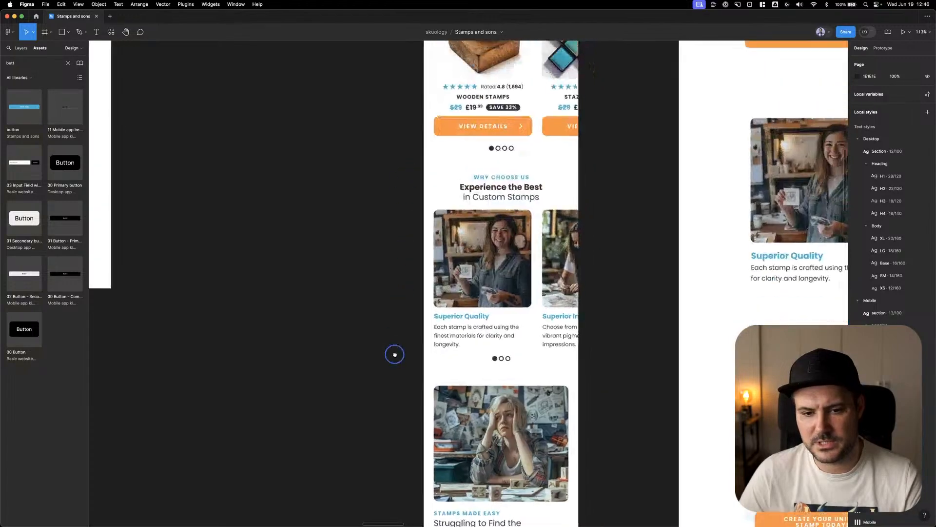
pyautogui.scroll(-5, 410, 270)
pyautogui.scroll(-10, 514, 268)
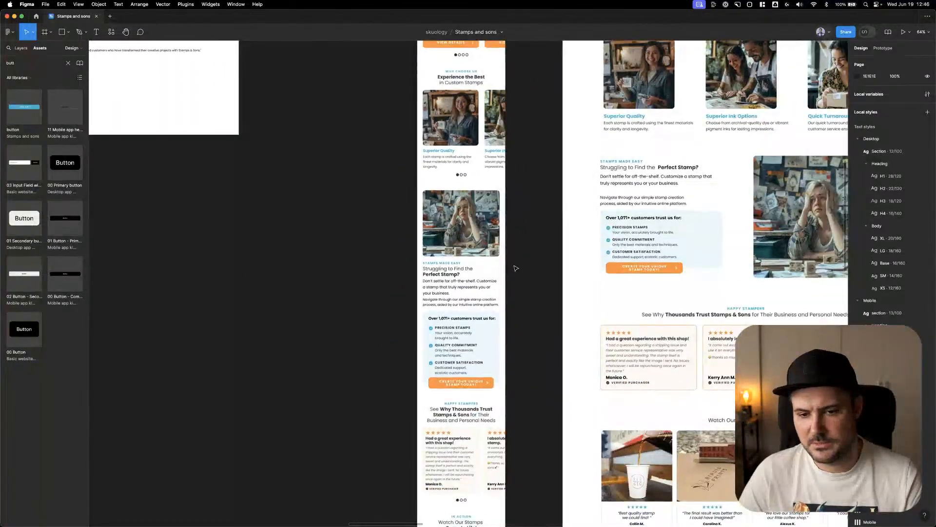
pyautogui.scroll(5, 515, 269)
pyautogui.scroll(4, 519, 271)
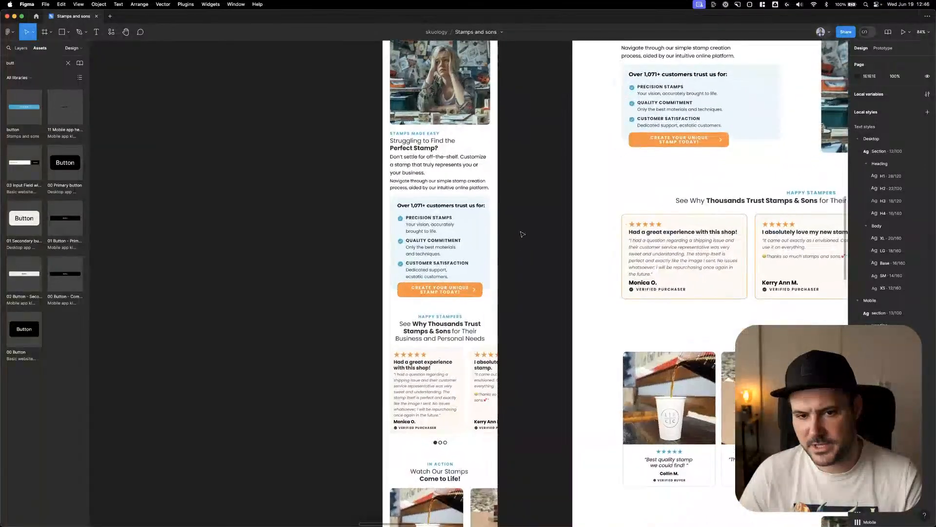
pyautogui.scroll(3, 525, 293)
pyautogui.scroll(3, 530, 323)
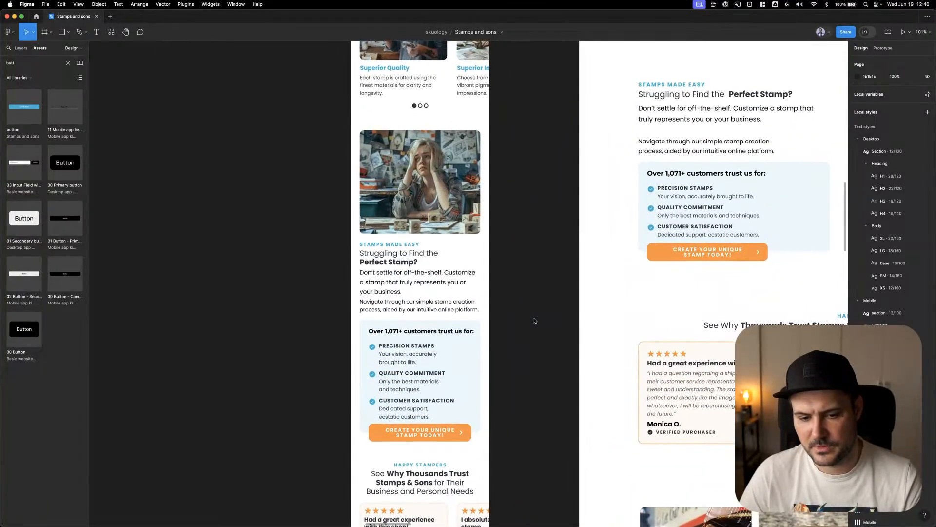
pyautogui.scroll(-2, 535, 321)
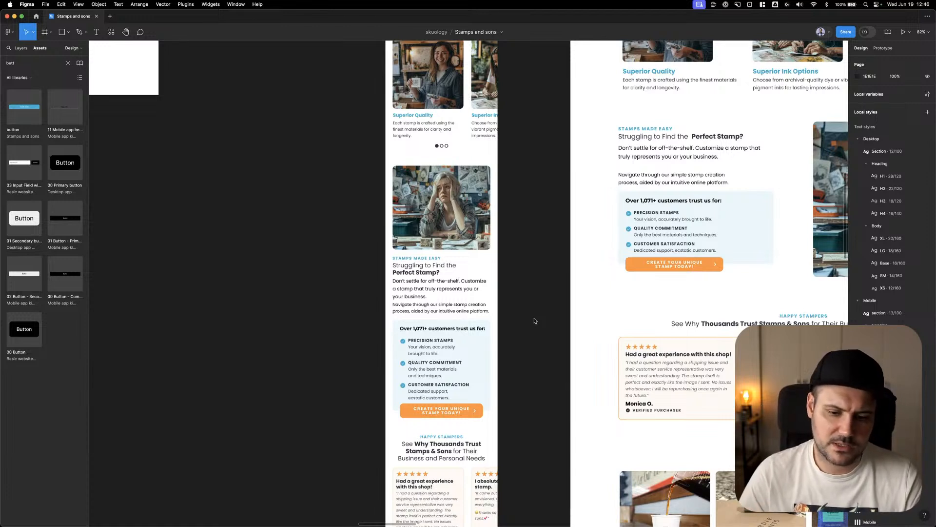
pyautogui.hscroll(2, 504, 315)
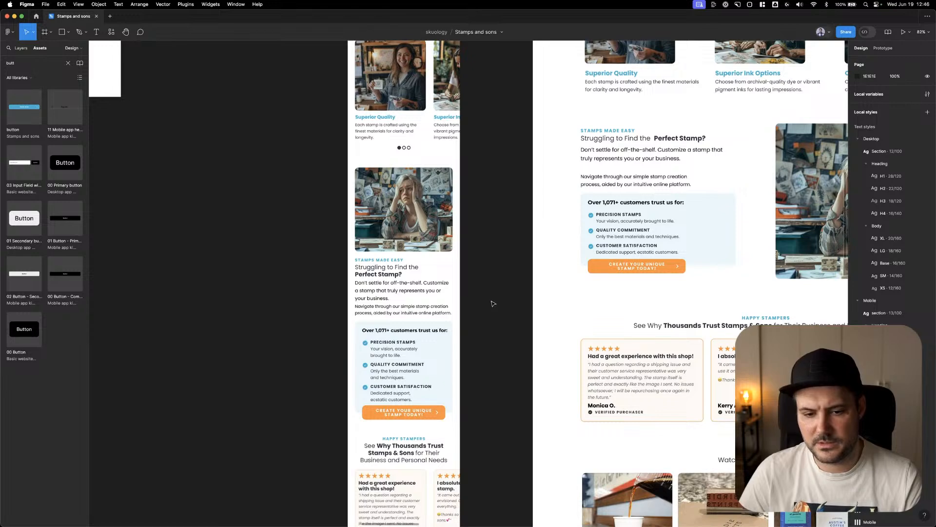
pyautogui.scroll(-2, 493, 303)
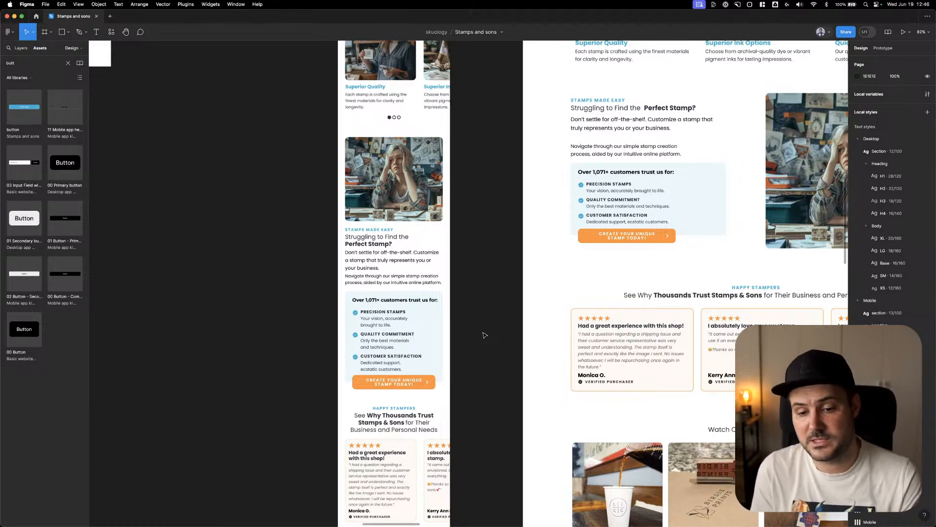
# Review m-home from the HAPPY STAMPERS reviews down to the FAQ and footer against the desktop design
pyautogui.rightClick(488, 331)
pyautogui.click(485, 259)
pyautogui.moveTo(482, 385); pyautogui.dragTo(466, 205)
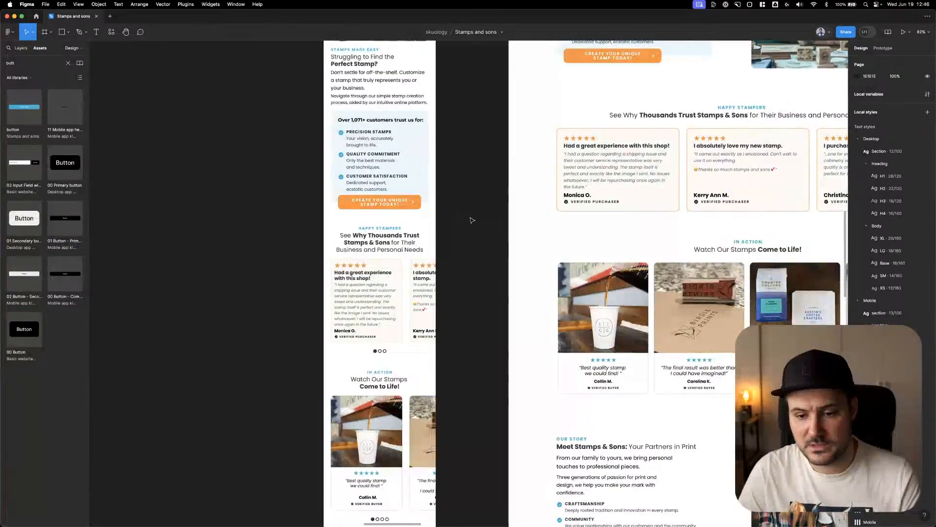
pyautogui.moveTo(468, 291); pyautogui.dragTo(456, 176)
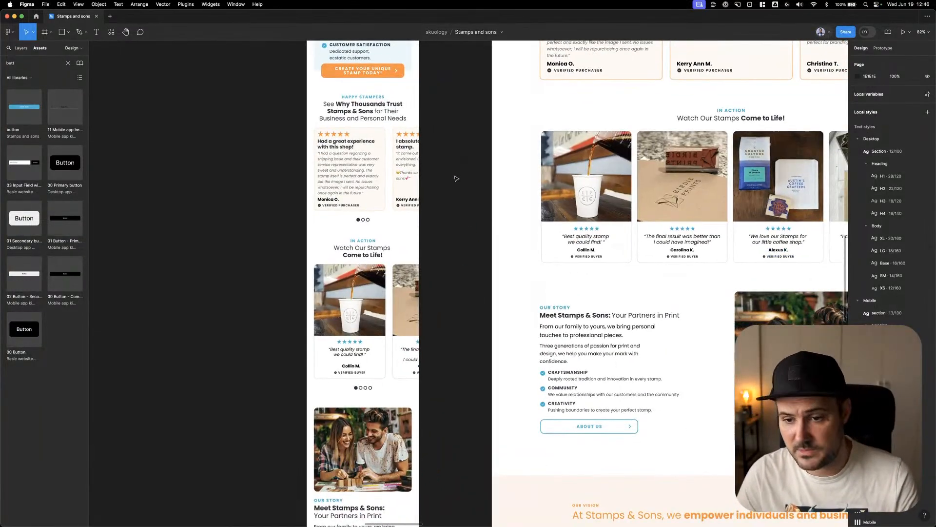
pyautogui.scroll(-5, 460, 223)
pyautogui.moveTo(461, 385); pyautogui.dragTo(399, 192)
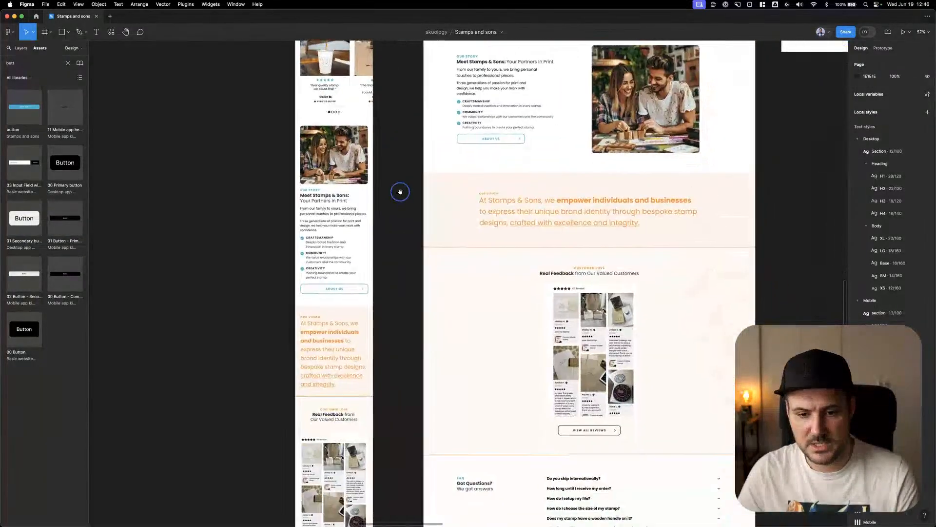
pyautogui.scroll(-5, 408, 262)
pyautogui.scroll(-3, 407, 262)
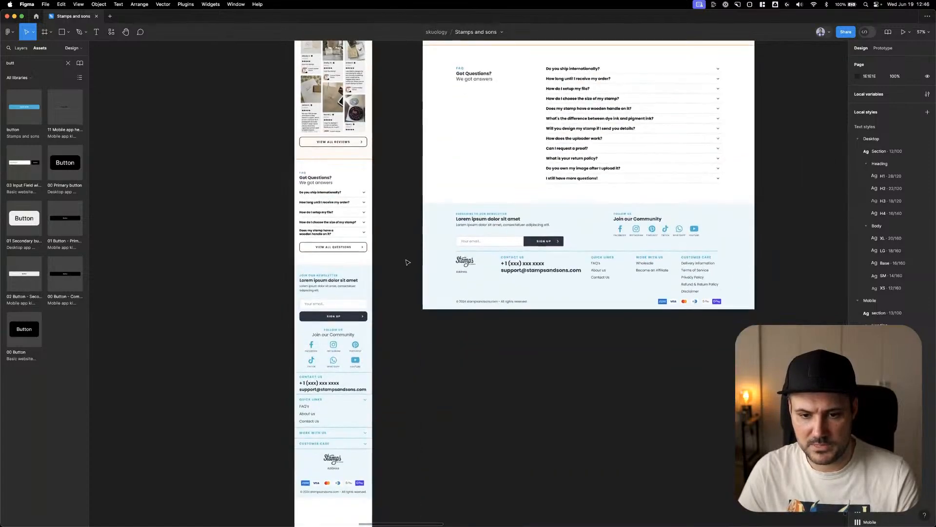
# Examine the desktop product page's hero section, including its benefit bullets and MAKE A STAMP button
pyautogui.scroll(-10, 407, 263)
pyautogui.scroll(6, 453, 202)
pyautogui.scroll(10, 453, 201)
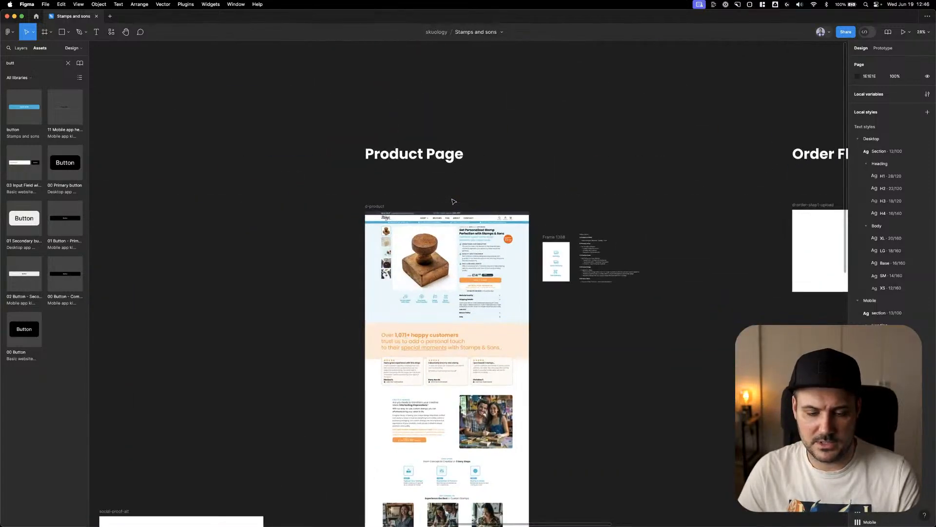
pyautogui.moveTo(451, 200); pyautogui.dragTo(521, 76)
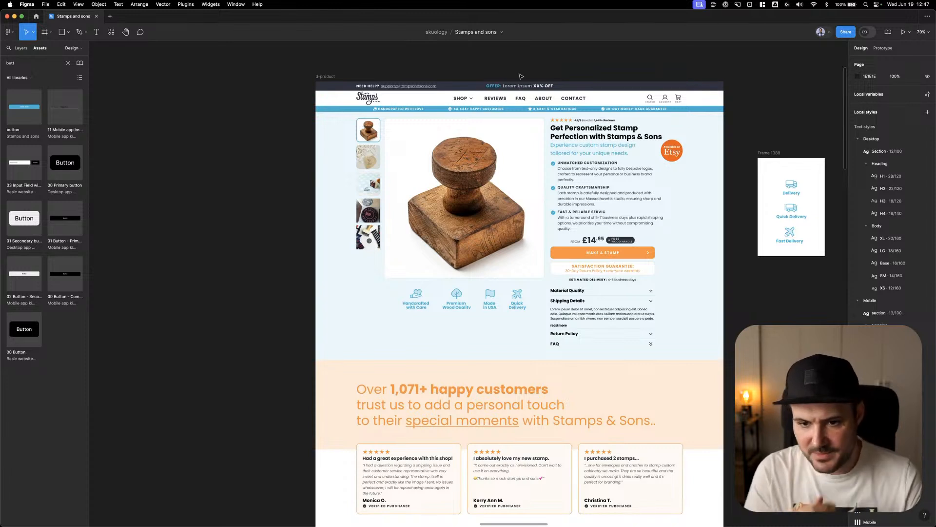
pyautogui.rightClick(520, 75)
pyautogui.click(471, 66)
pyautogui.moveTo(513, 66); pyautogui.dragTo(509, 97)
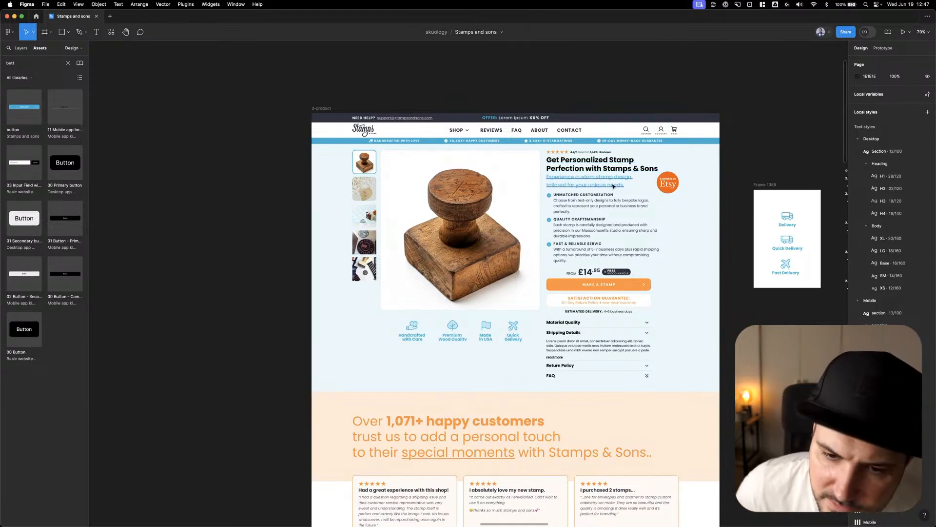
pyautogui.click(583, 207)
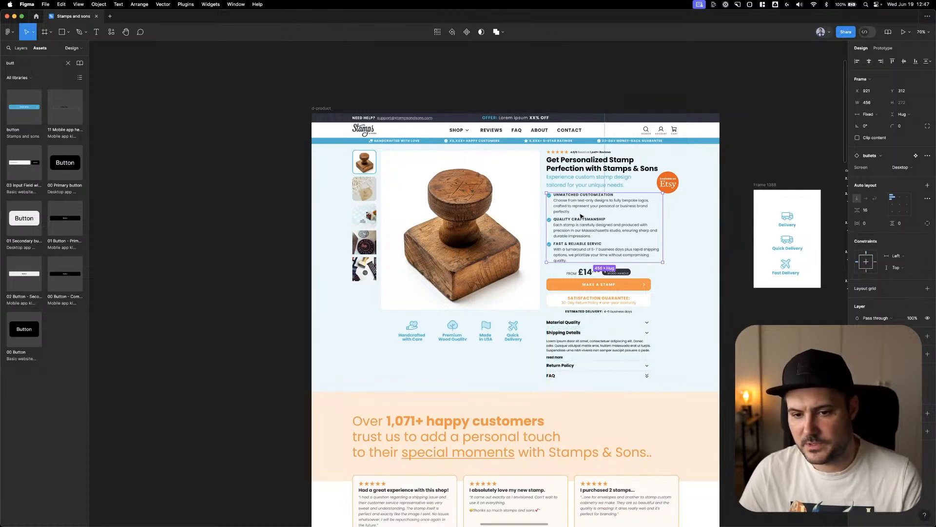
pyautogui.press('Escape')
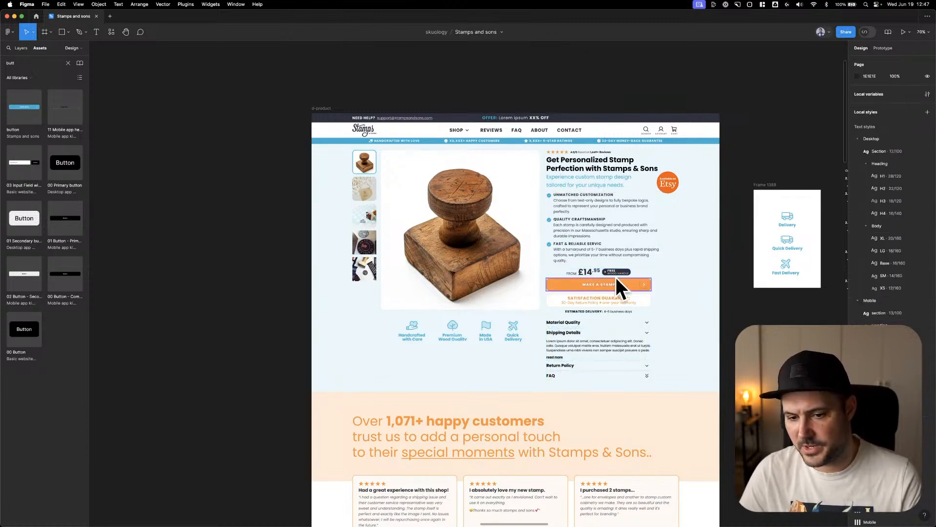
pyautogui.rightClick(595, 89)
pyautogui.click(531, 88)
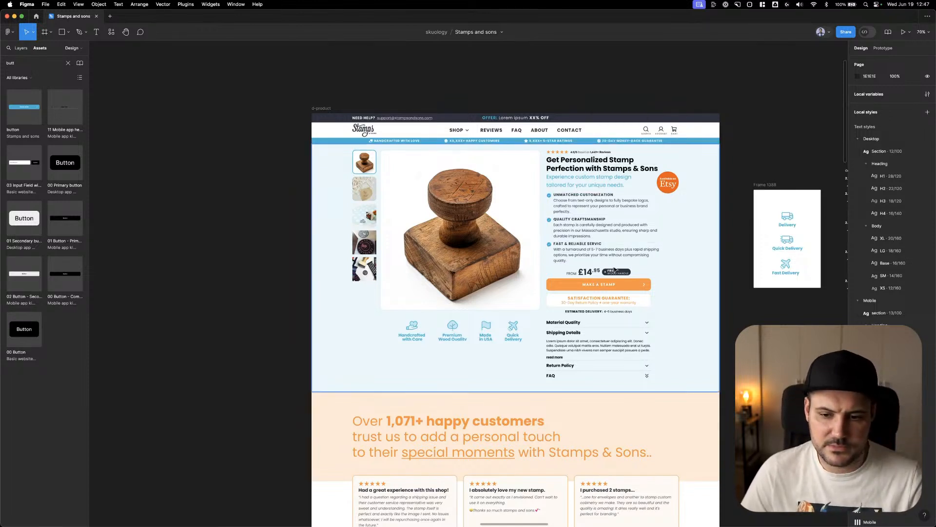
pyautogui.click(592, 288)
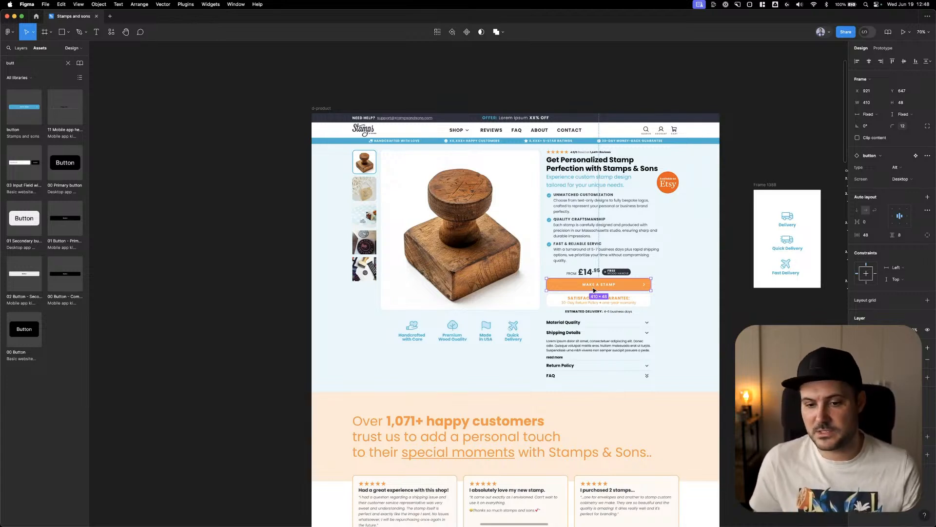
pyautogui.click(502, 74)
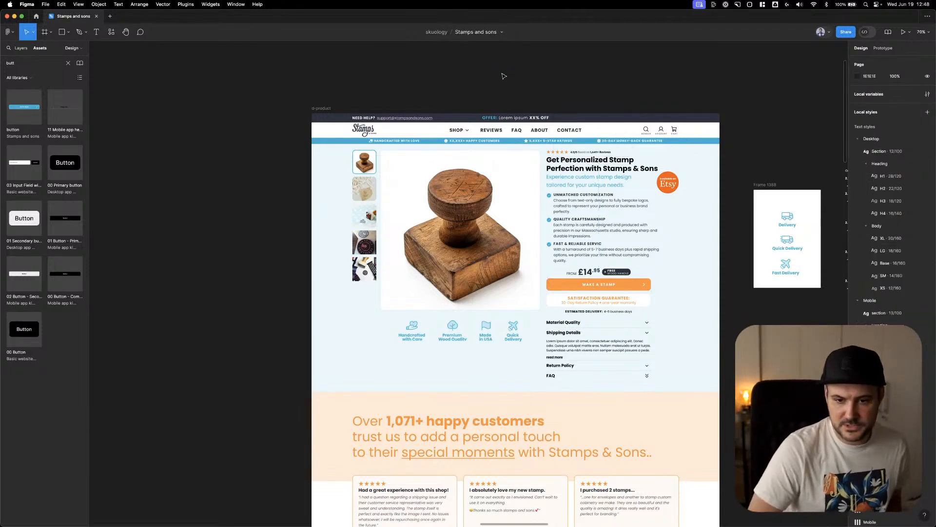
pyautogui.rightClick(504, 75)
pyautogui.click(467, 72)
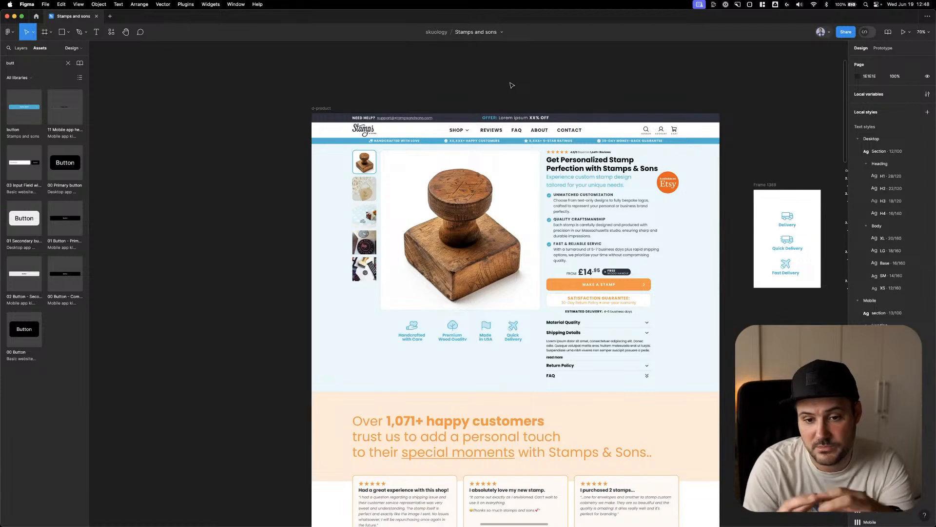
pyautogui.rightClick(536, 83)
pyautogui.click(523, 83)
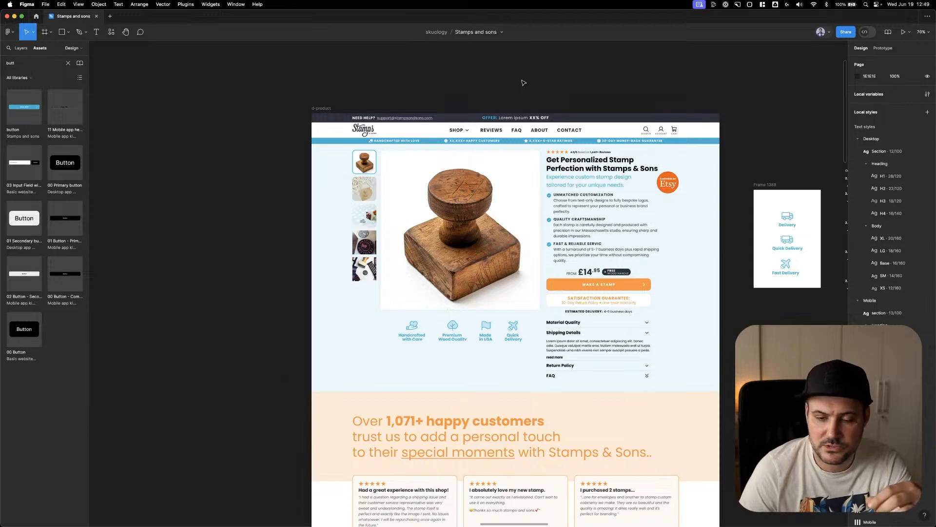
pyautogui.click(521, 80)
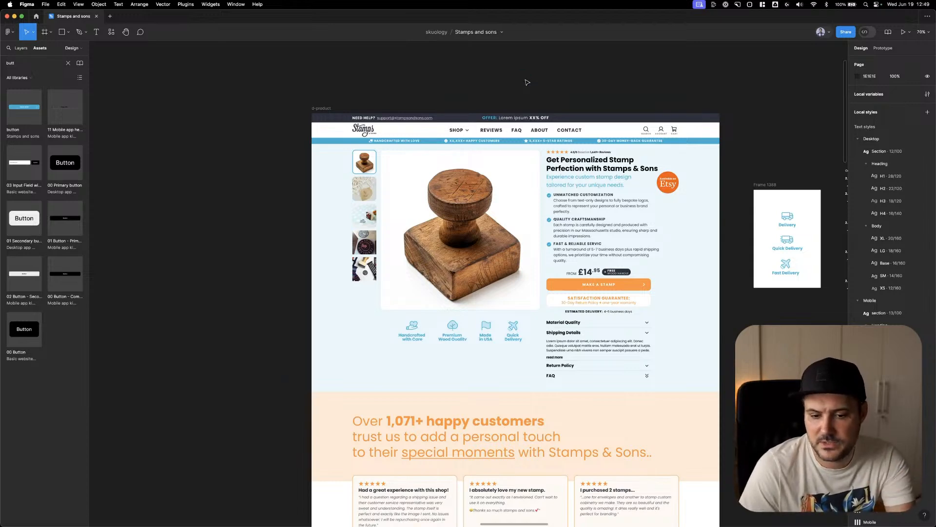
pyautogui.rightClick(526, 81)
pyautogui.click(487, 76)
# Review the full length of the desktop product page and compare its layout with the home page designs
pyautogui.moveTo(515, 84); pyautogui.dragTo(510, 68)
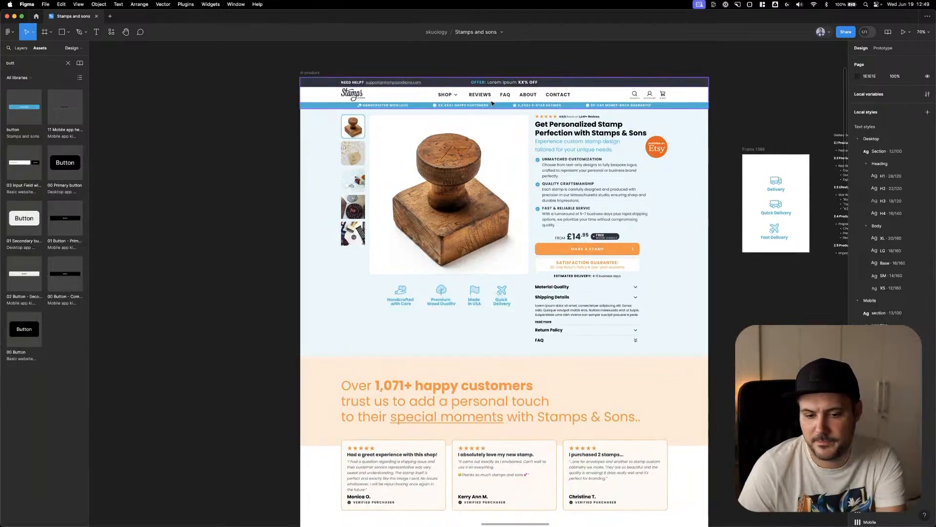
pyautogui.scroll(-5, 493, 103)
pyautogui.scroll(5, 493, 104)
pyautogui.scroll(-4, 504, 166)
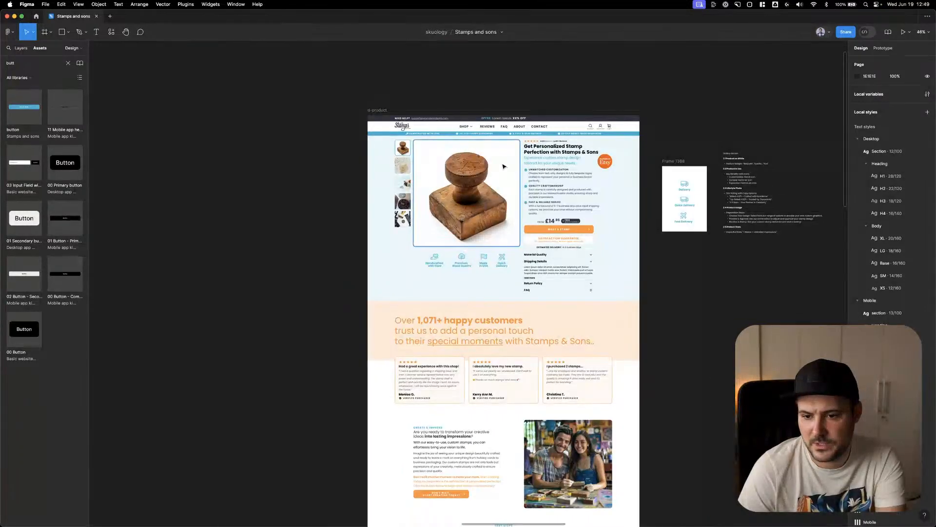
pyautogui.scroll(-4, 504, 166)
pyautogui.scroll(-5, 399, 175)
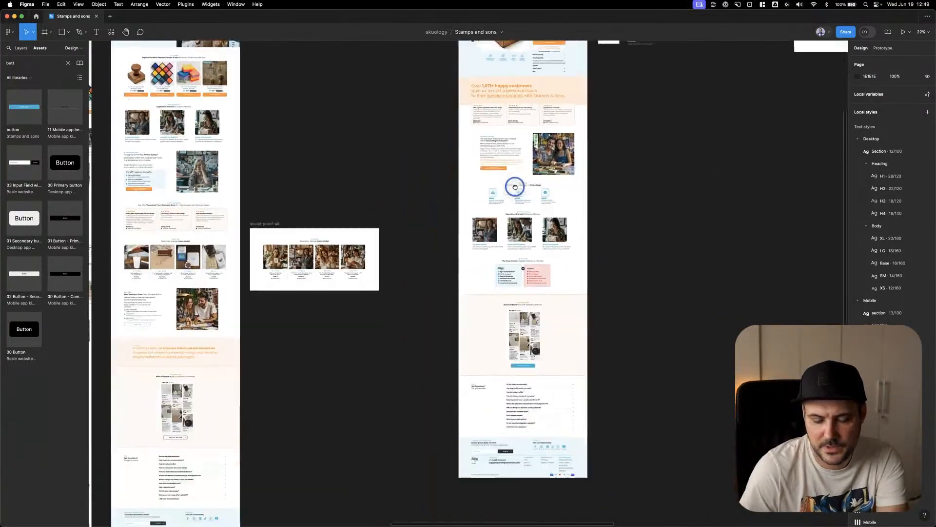
pyautogui.moveTo(329, 166); pyautogui.dragTo(583, 345)
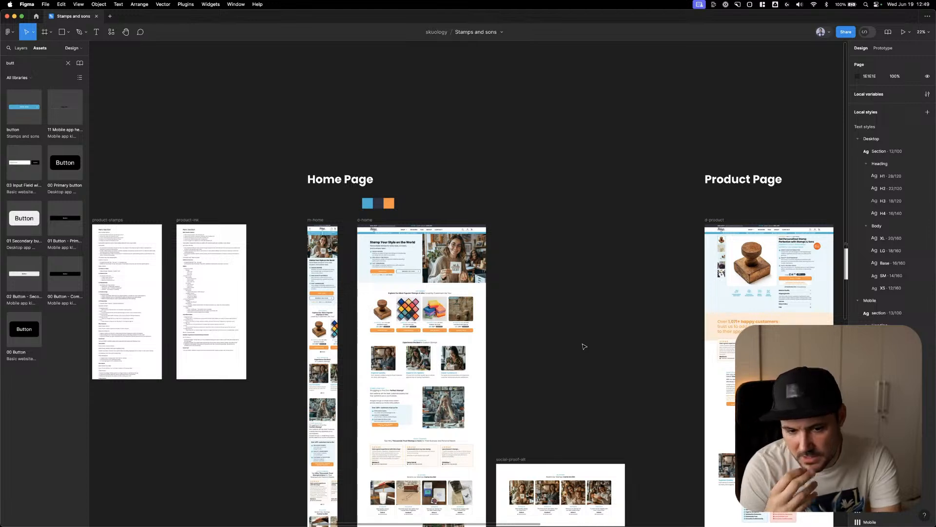
# Examine the Order Flow frames from the image upload through ink pad selection to the Review Order step
pyautogui.moveTo(615, 292); pyautogui.dragTo(190, 194)
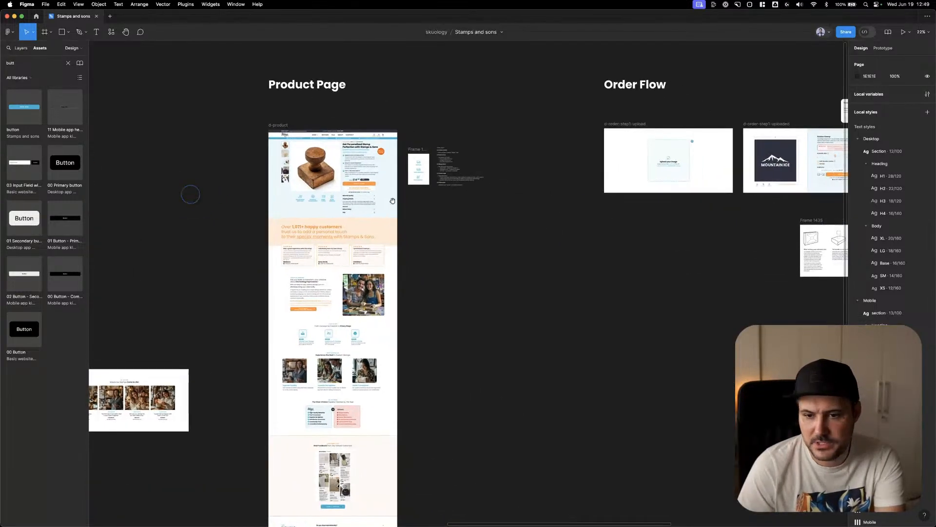
pyautogui.moveTo(602, 230); pyautogui.dragTo(316, 264)
pyautogui.scroll(5, 441, 214)
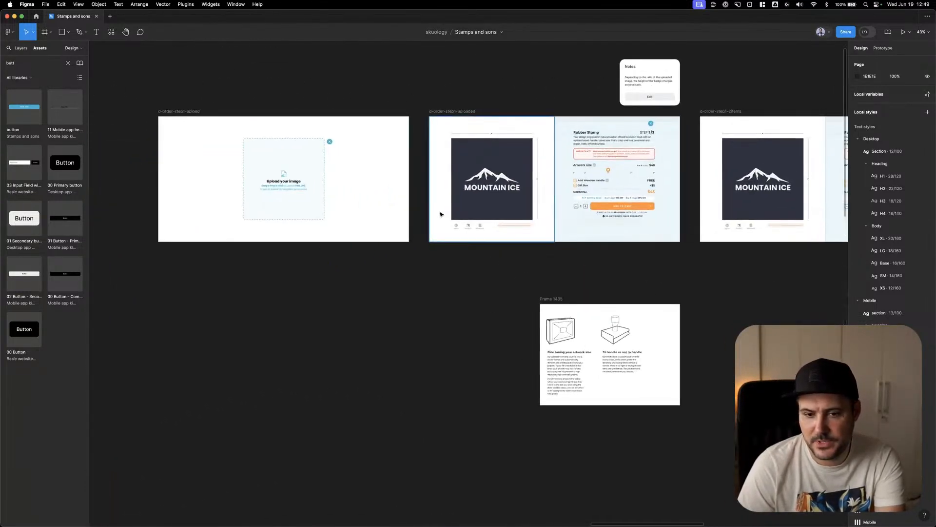
pyautogui.hscroll(10, 441, 214)
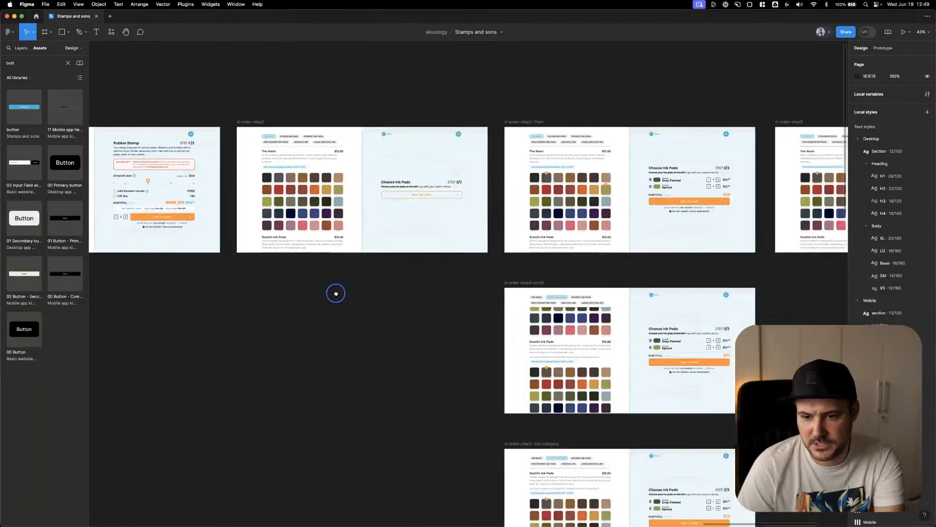
pyautogui.hscroll(4, 493, 252)
pyautogui.hscroll(4, 502, 258)
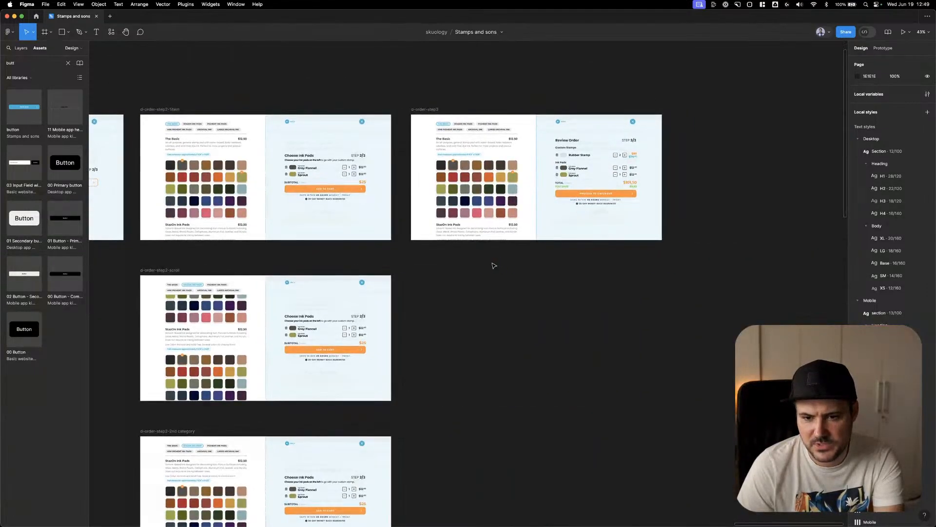
pyautogui.scroll(5, 529, 168)
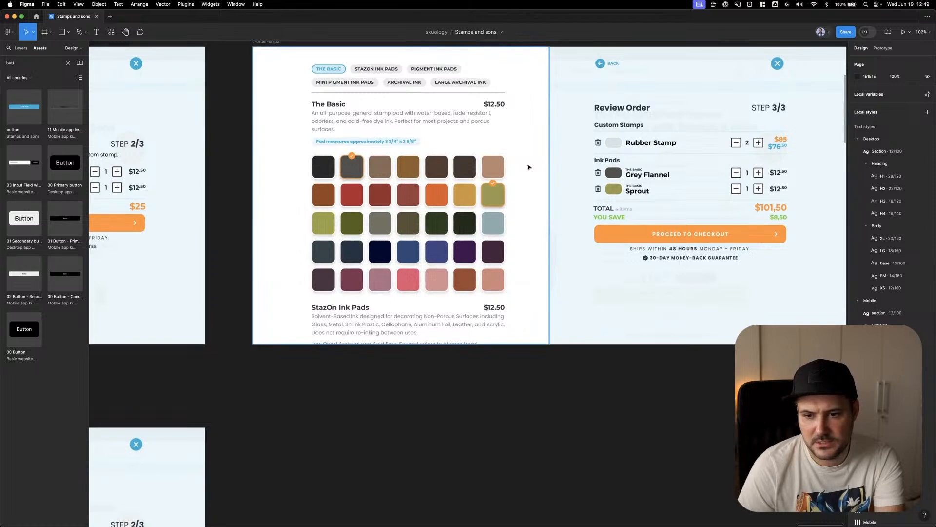
pyautogui.scroll(2, 524, 209)
pyautogui.scroll(-10, 523, 251)
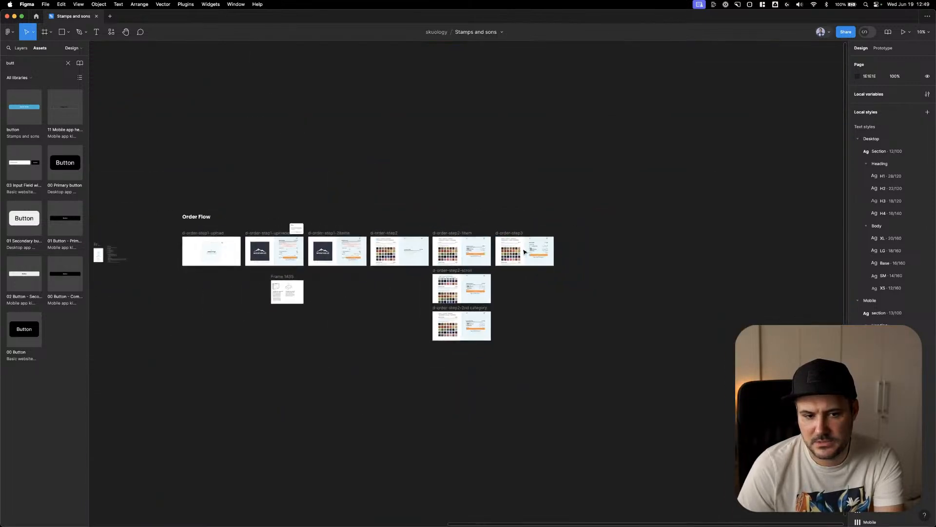
# Return from the Order Flow to the Home Page and Product Page designs and look them over side by side
pyautogui.hscroll(-10, 525, 251)
pyautogui.scroll(3, 476, 293)
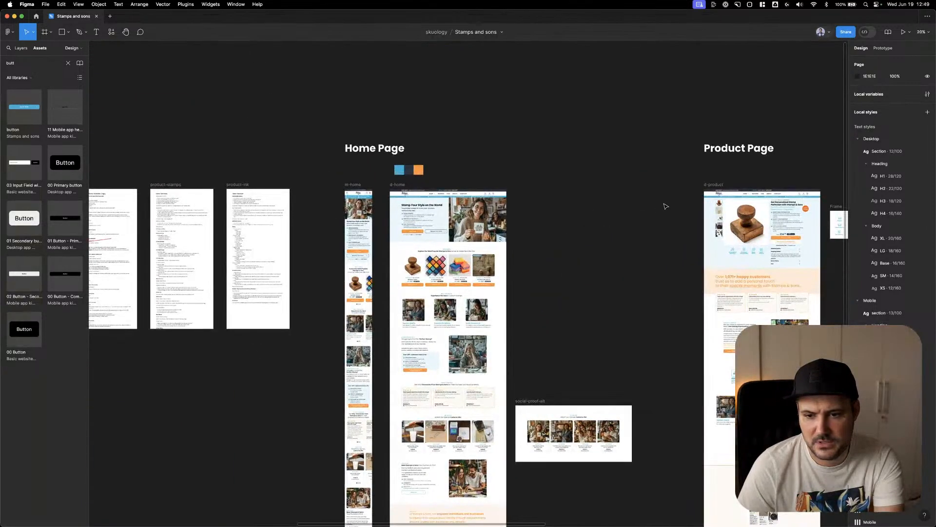
pyautogui.hscroll(5, 666, 207)
pyautogui.scroll(-3, 666, 206)
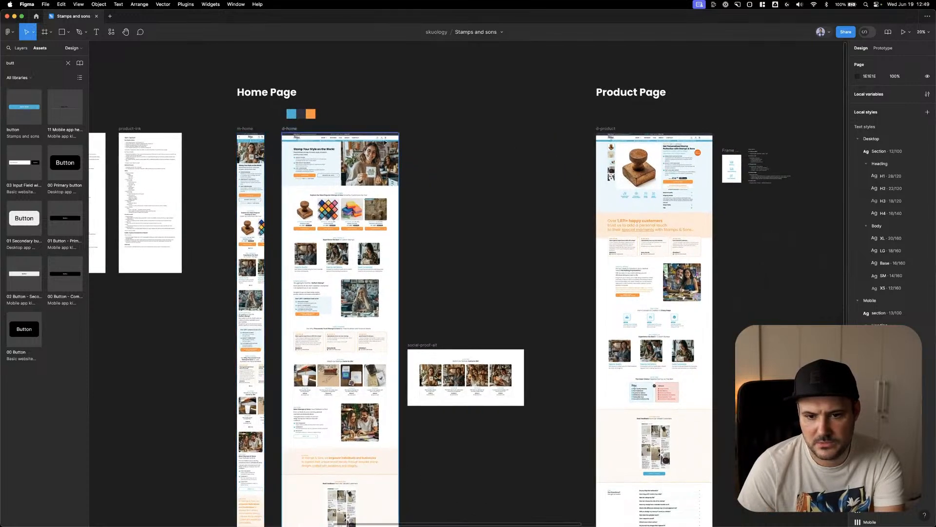
pyautogui.click(517, 134)
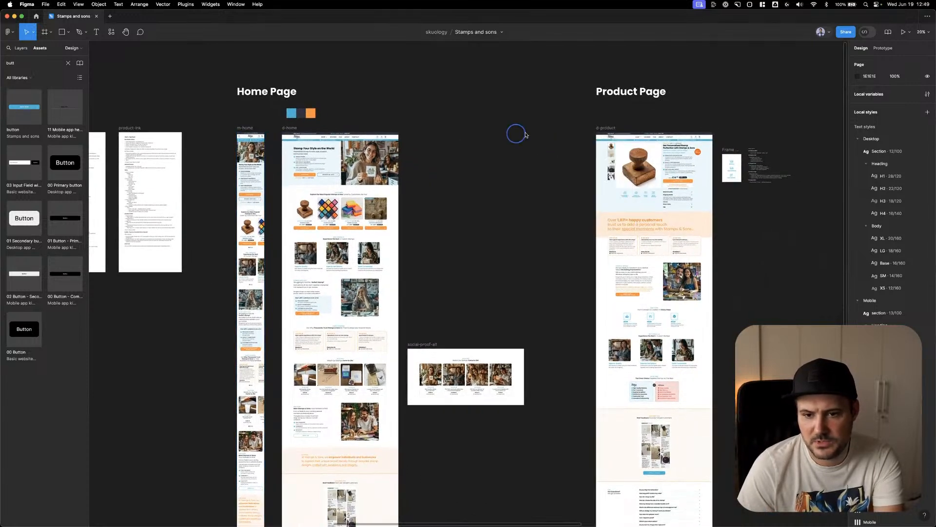
pyautogui.scroll(3, 571, 131)
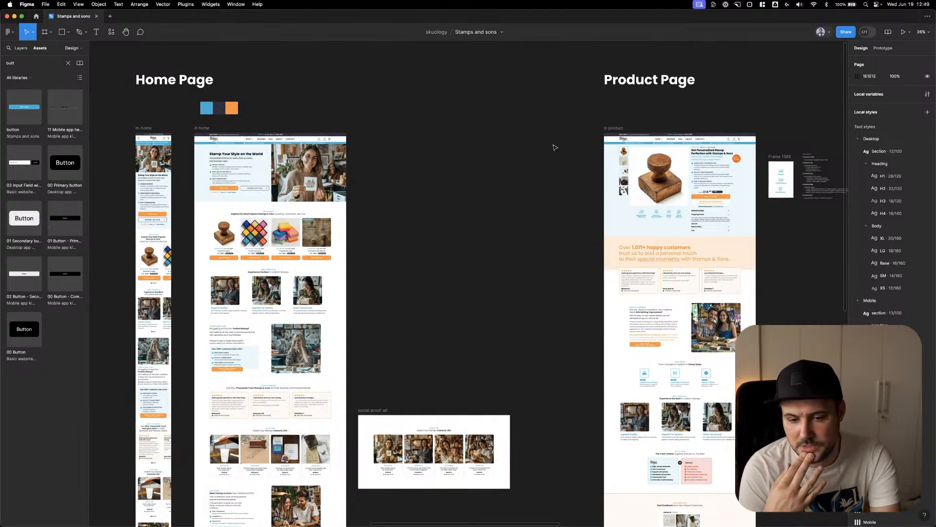
pyautogui.rightClick(554, 147)
pyautogui.click(515, 143)
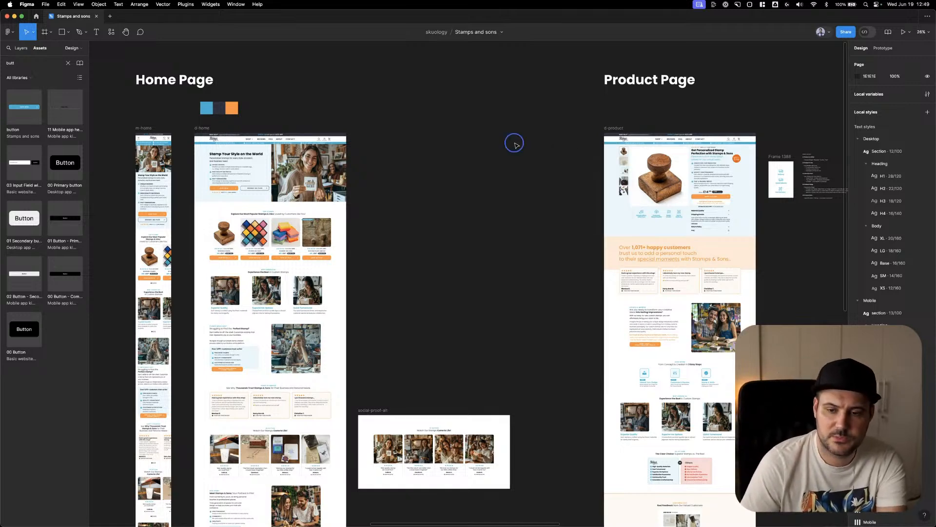
pyautogui.moveTo(475, 148); pyautogui.dragTo(478, 145)
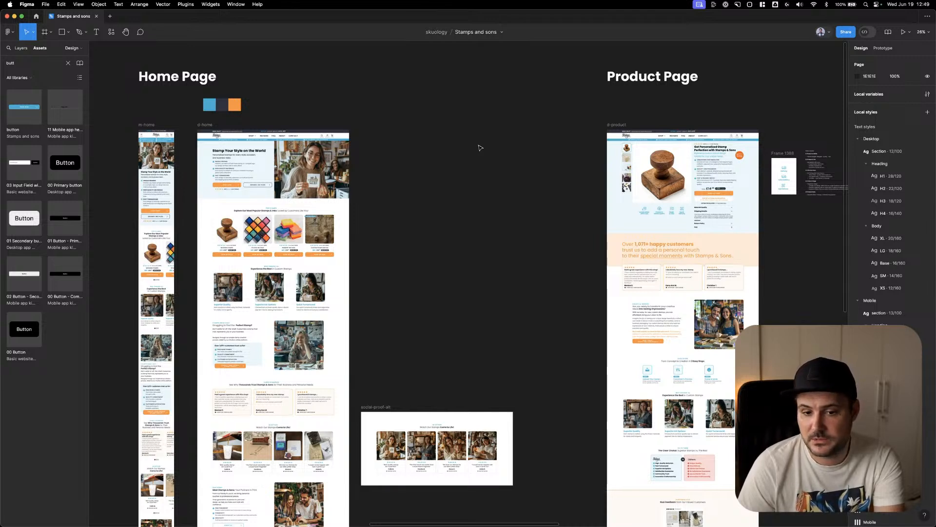
pyautogui.click(613, 125)
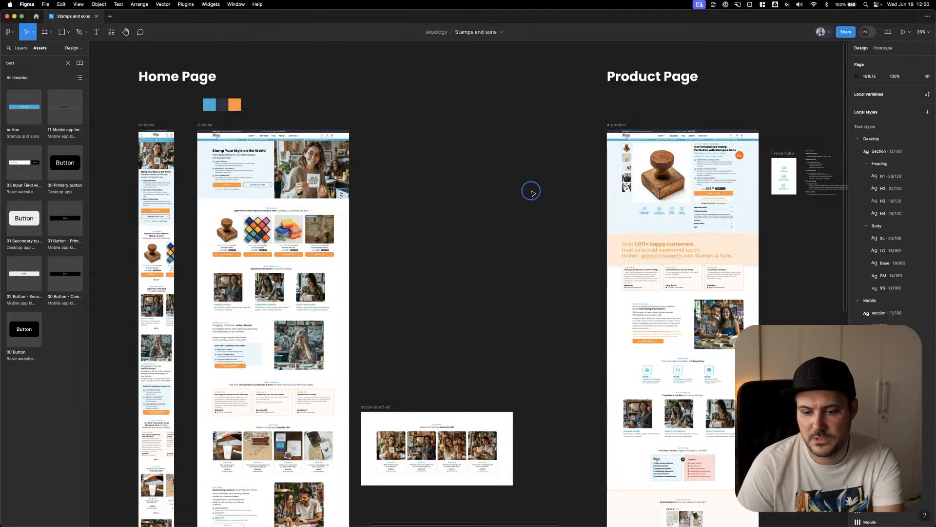
pyautogui.hscroll(3, 527, 232)
pyautogui.scroll(-1, 527, 231)
pyautogui.scroll(-3, 526, 232)
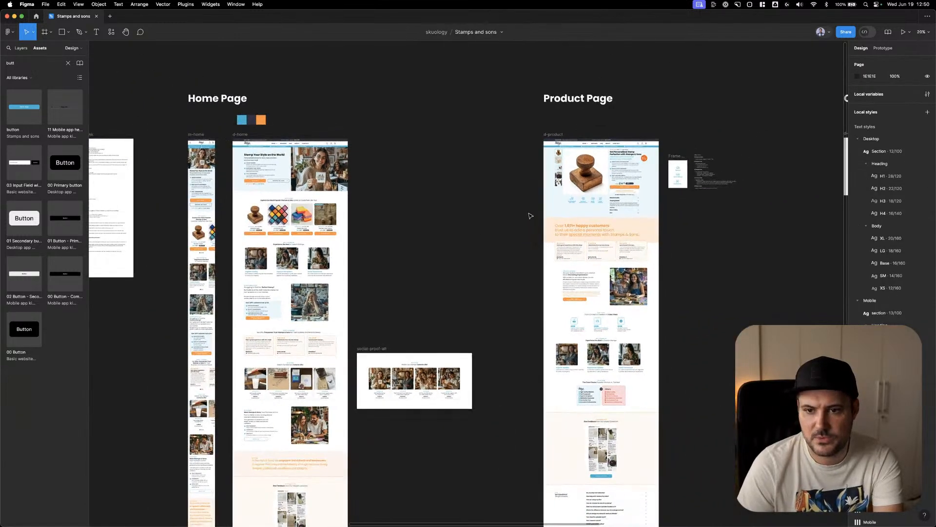
pyautogui.click(700, 5)
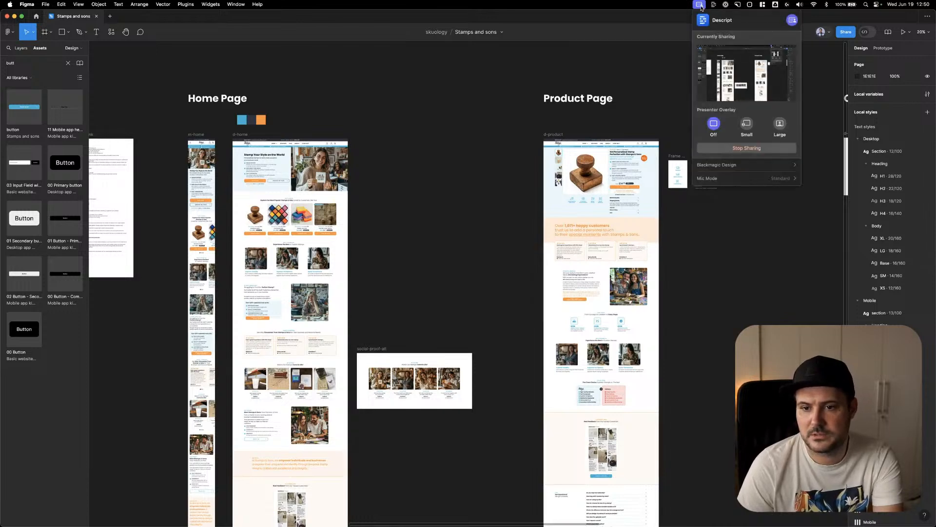